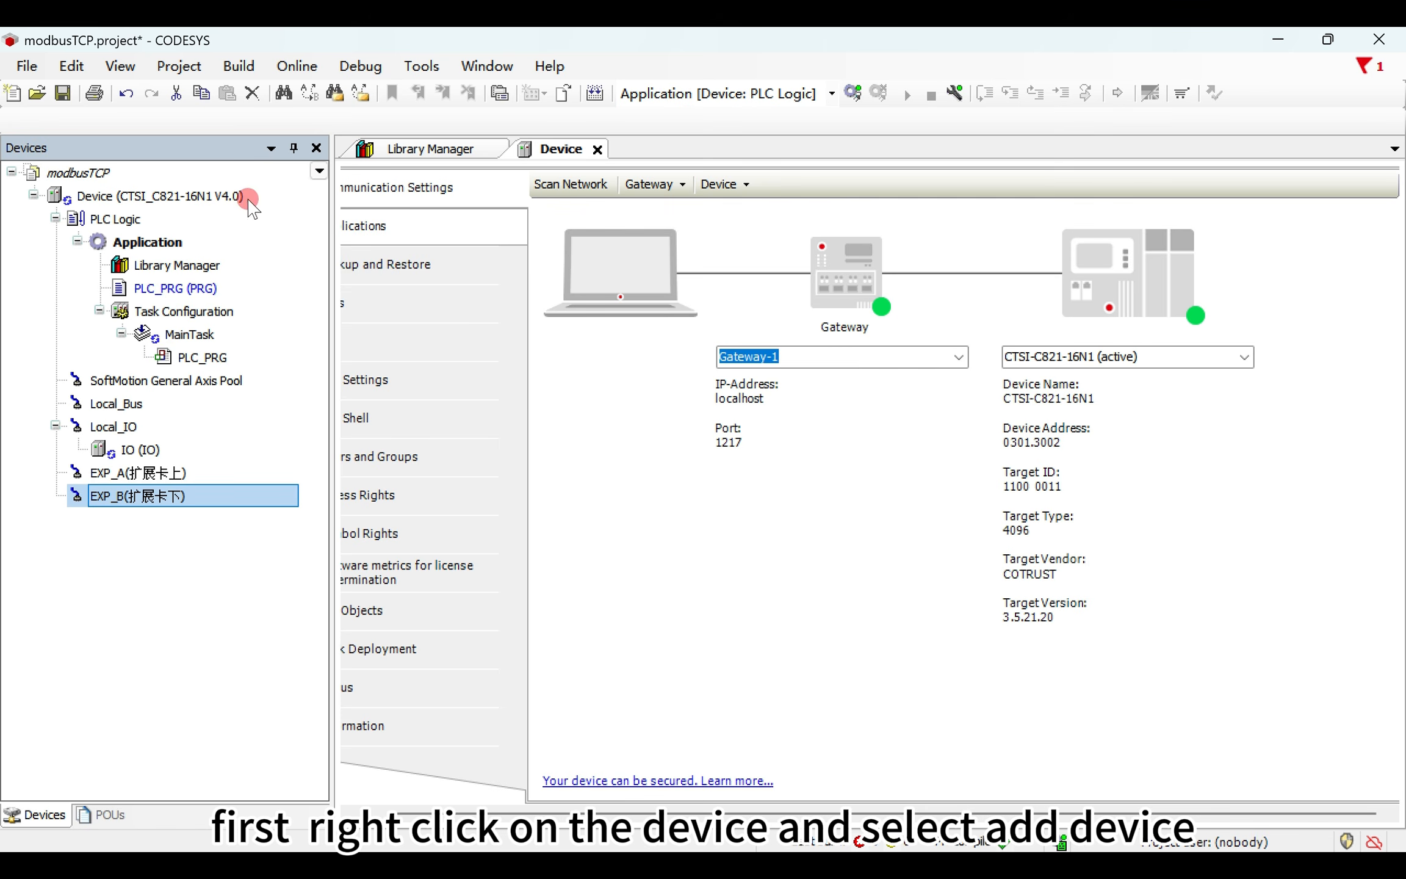
- Add an Ethernet adapter from the Fieldbuses category to the CTSI_C821-16N1 device
click(246, 196)
right_click(247, 201)
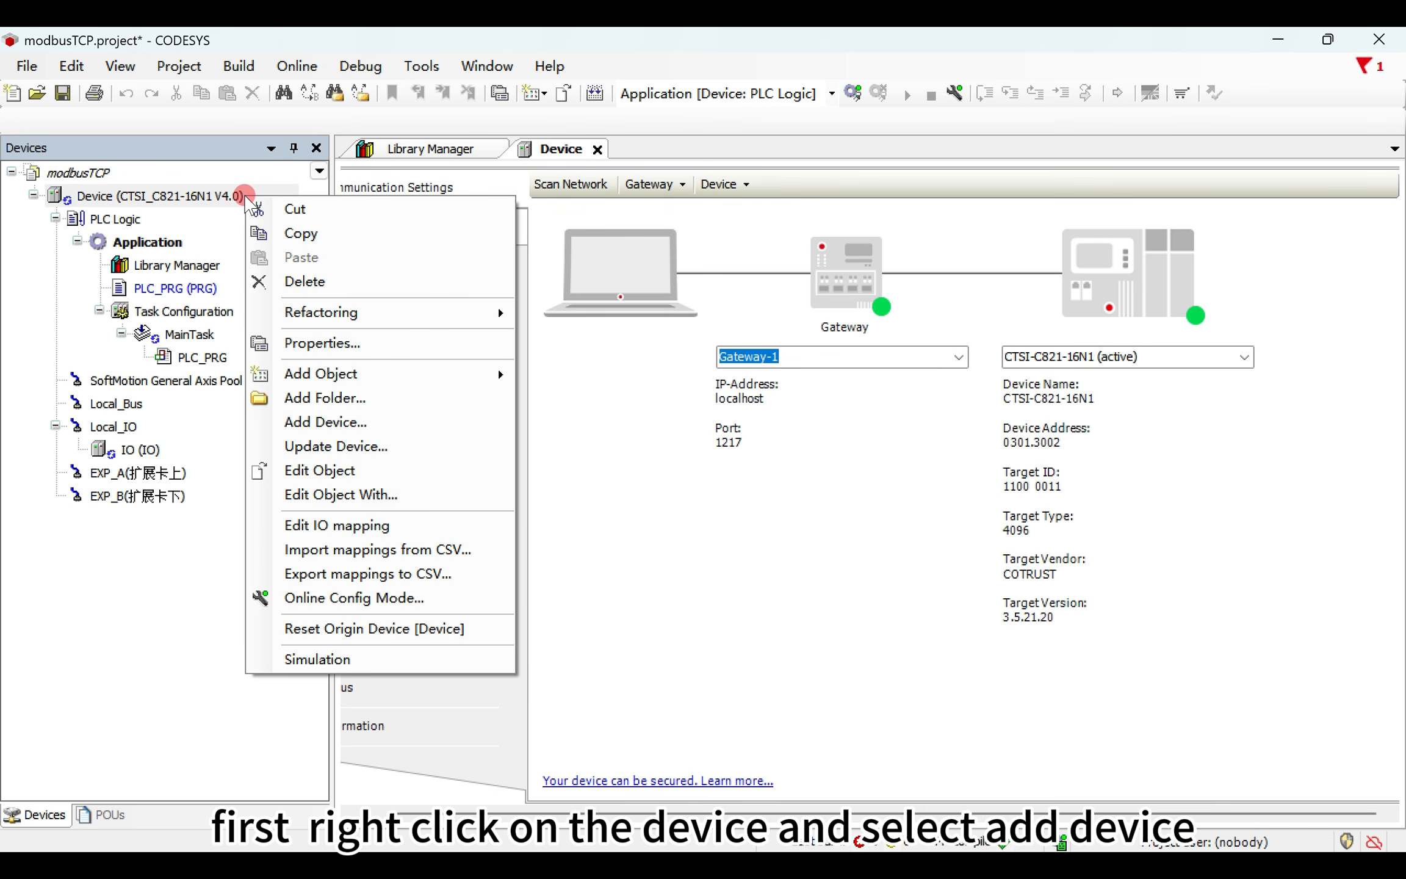
click(339, 421)
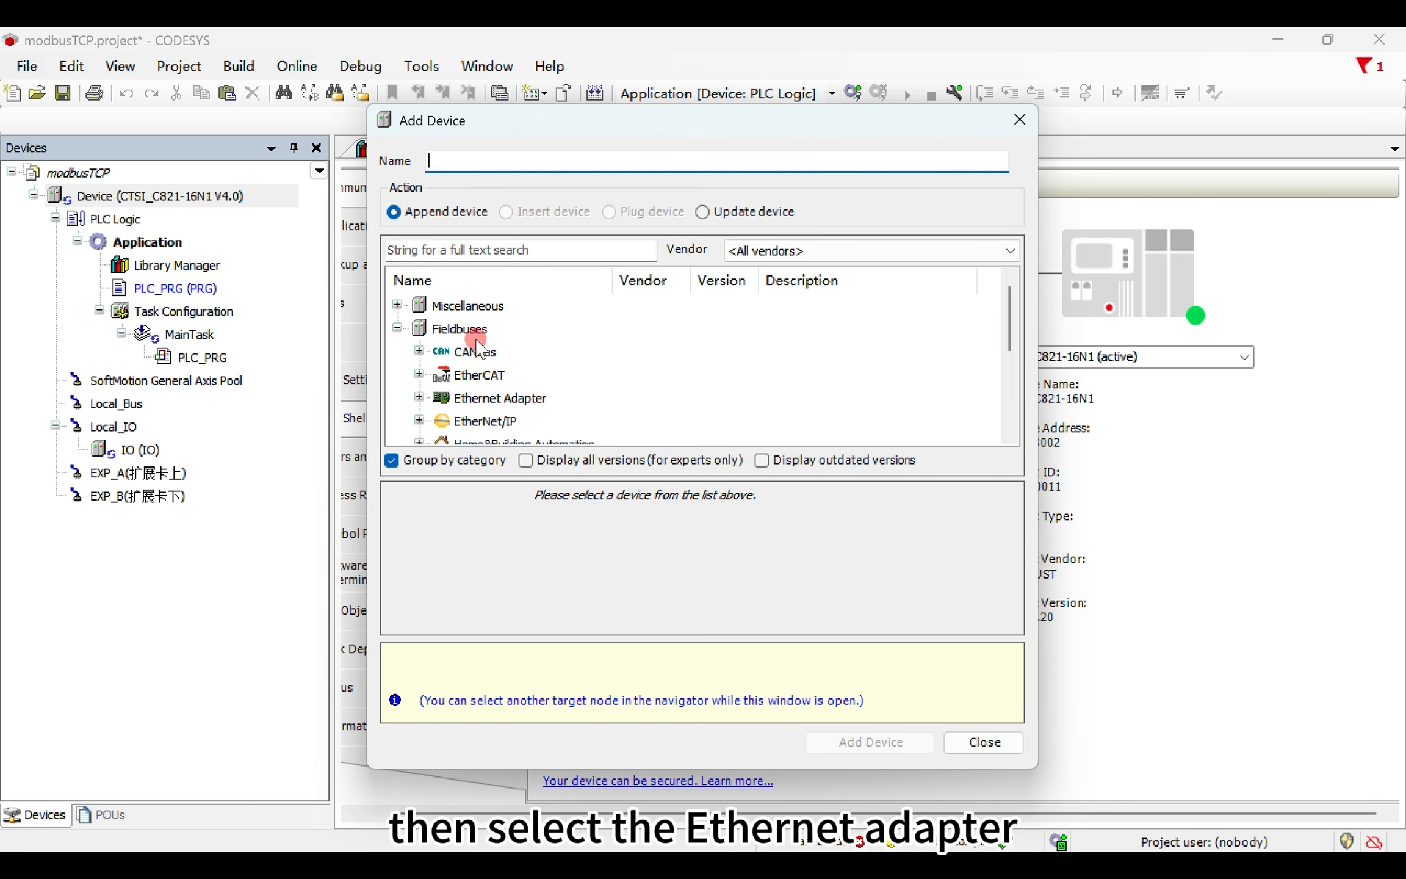
scroll(479, 342, down, 1)
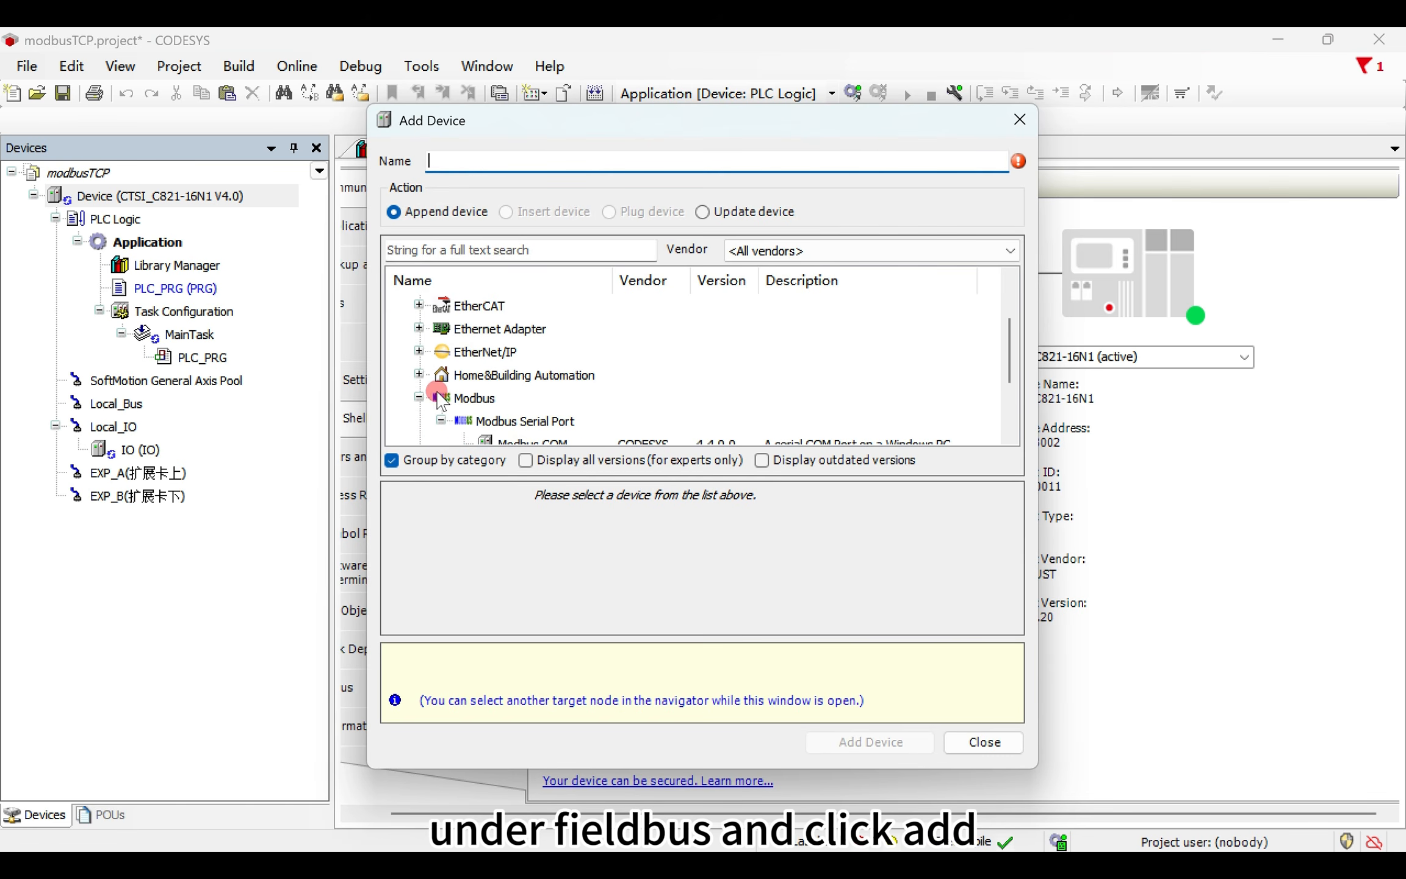
scroll(568, 367, down, 1)
scroll(497, 399, down, 1)
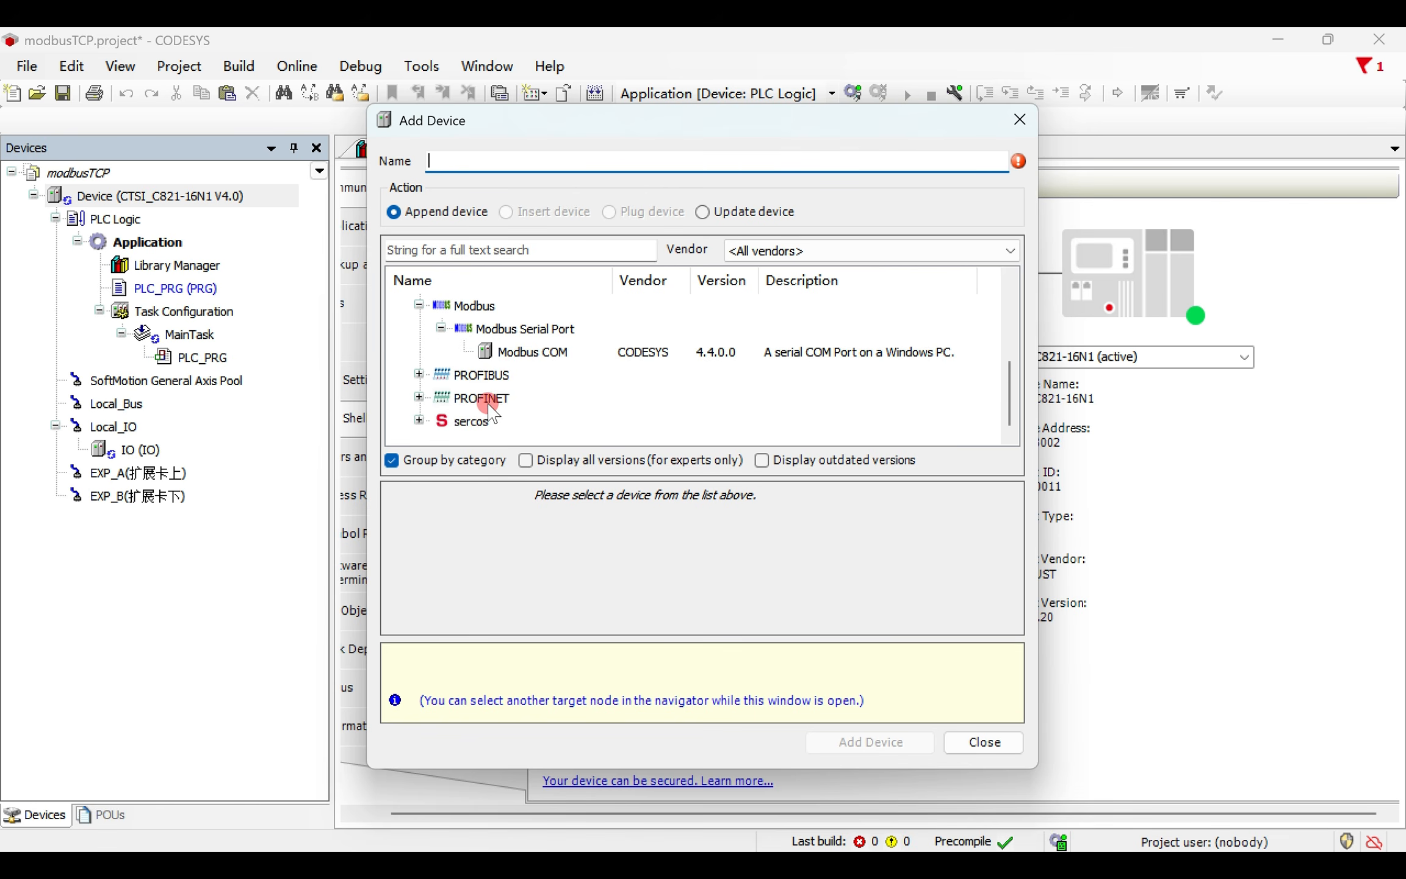
scroll(580, 405, up, 3)
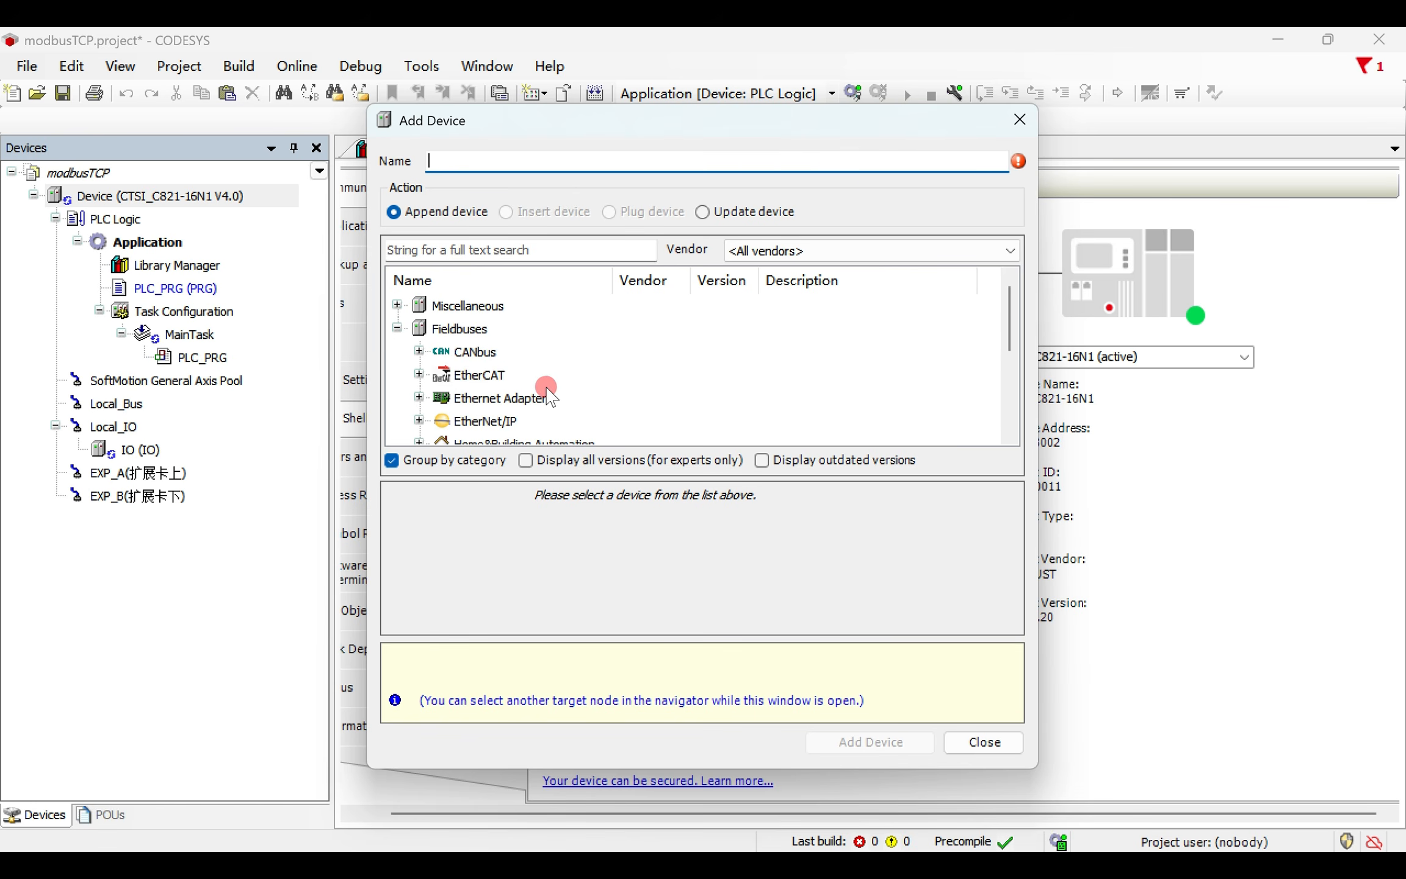
scroll(540, 394, down, 1)
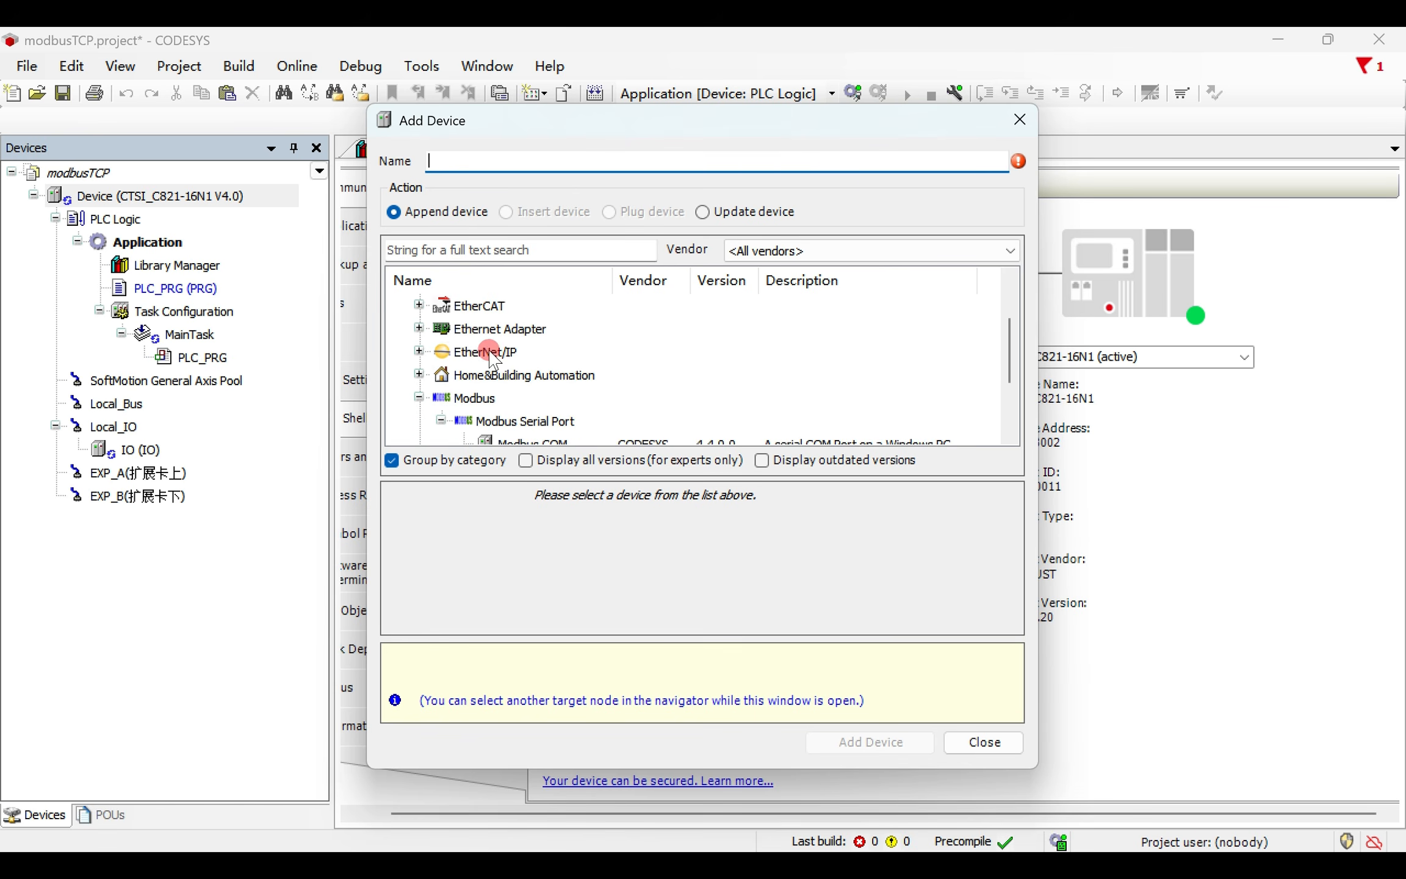
click(419, 328)
click(510, 353)
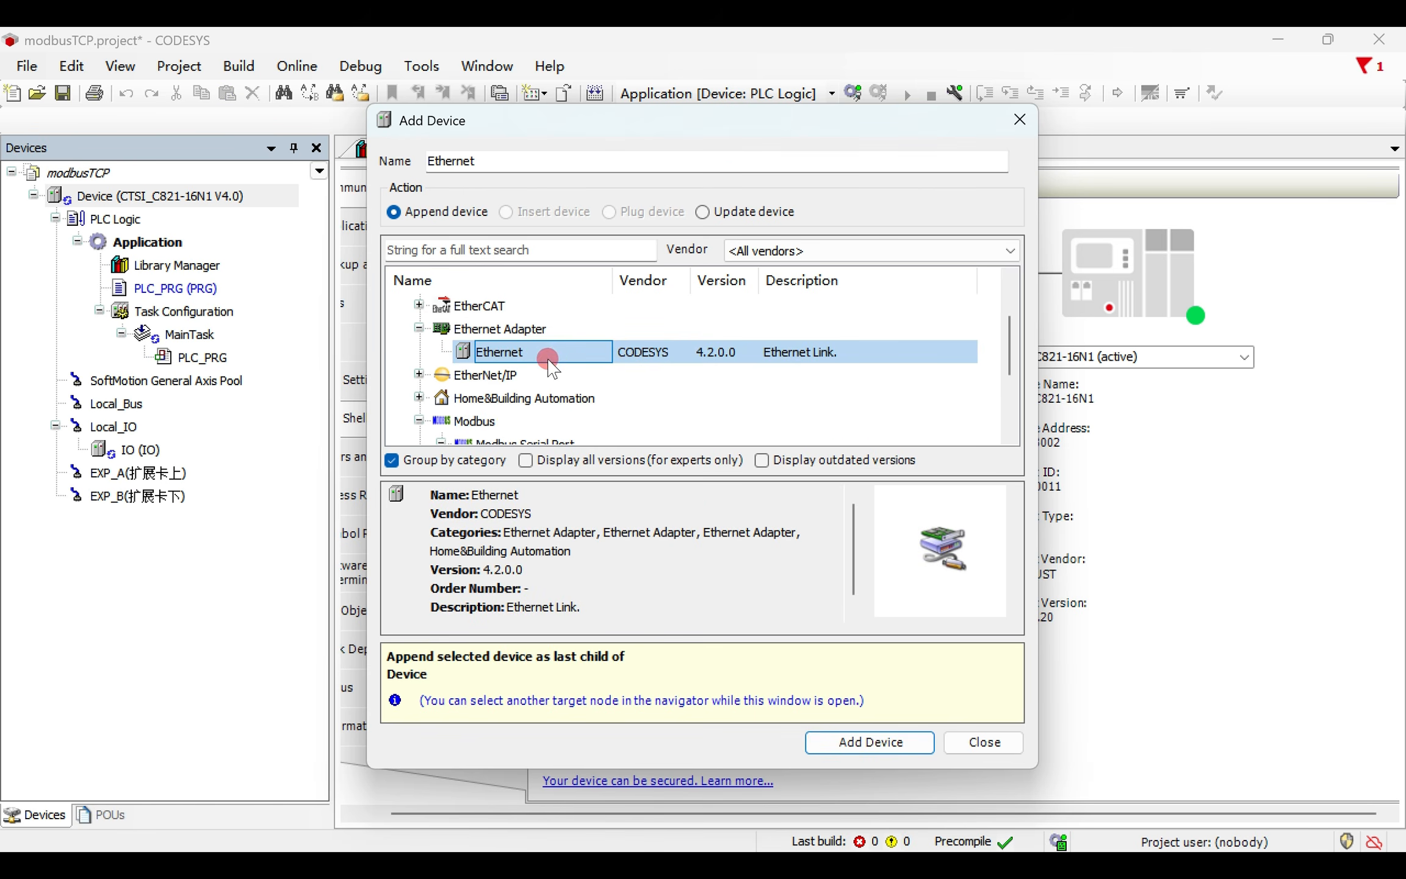
click(884, 741)
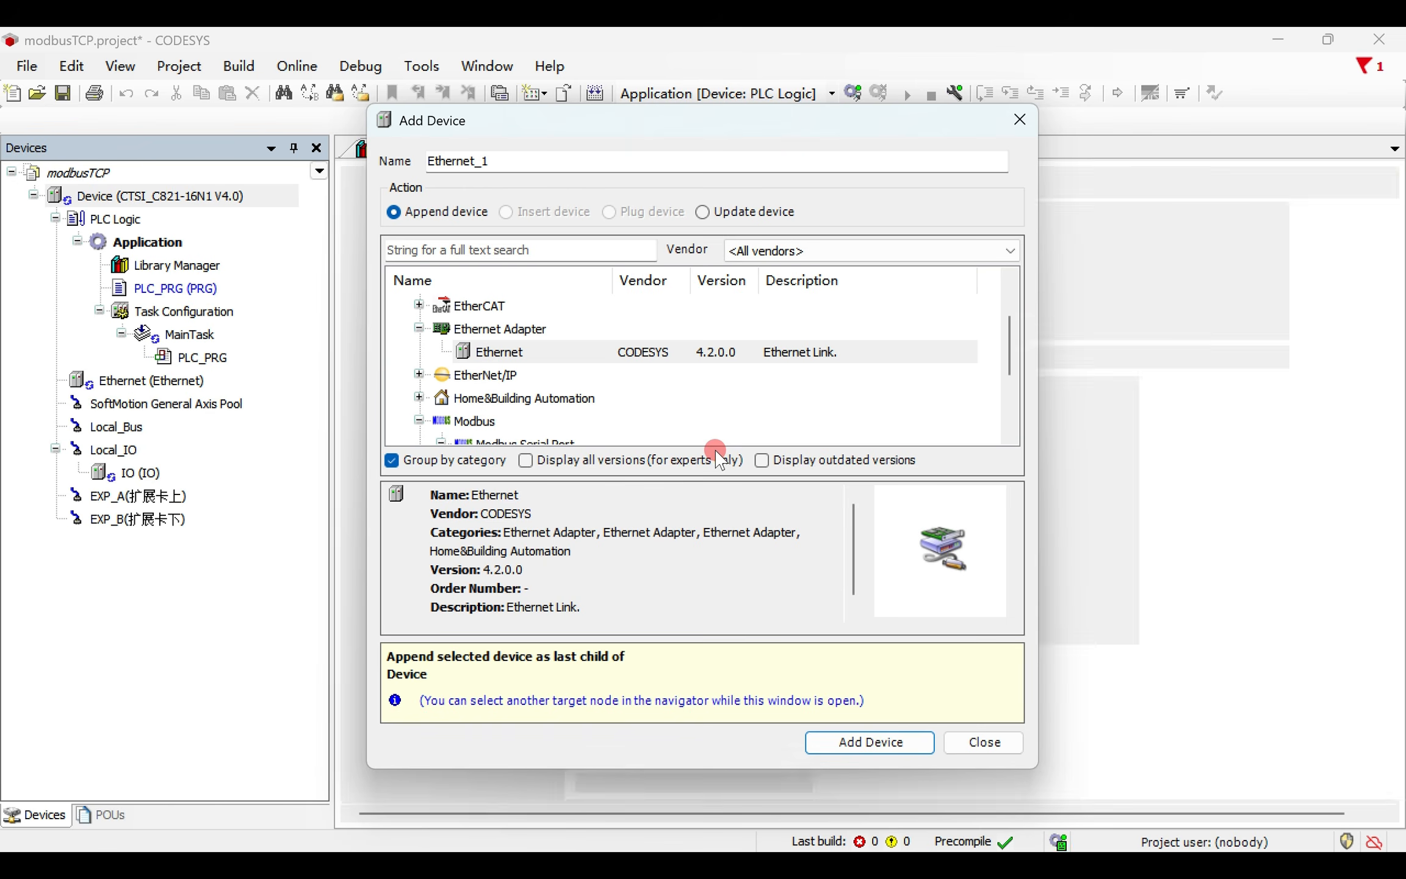
- Add a Modbus TCP Client device beneath the Ethernet adapter in the device tree
click(187, 385)
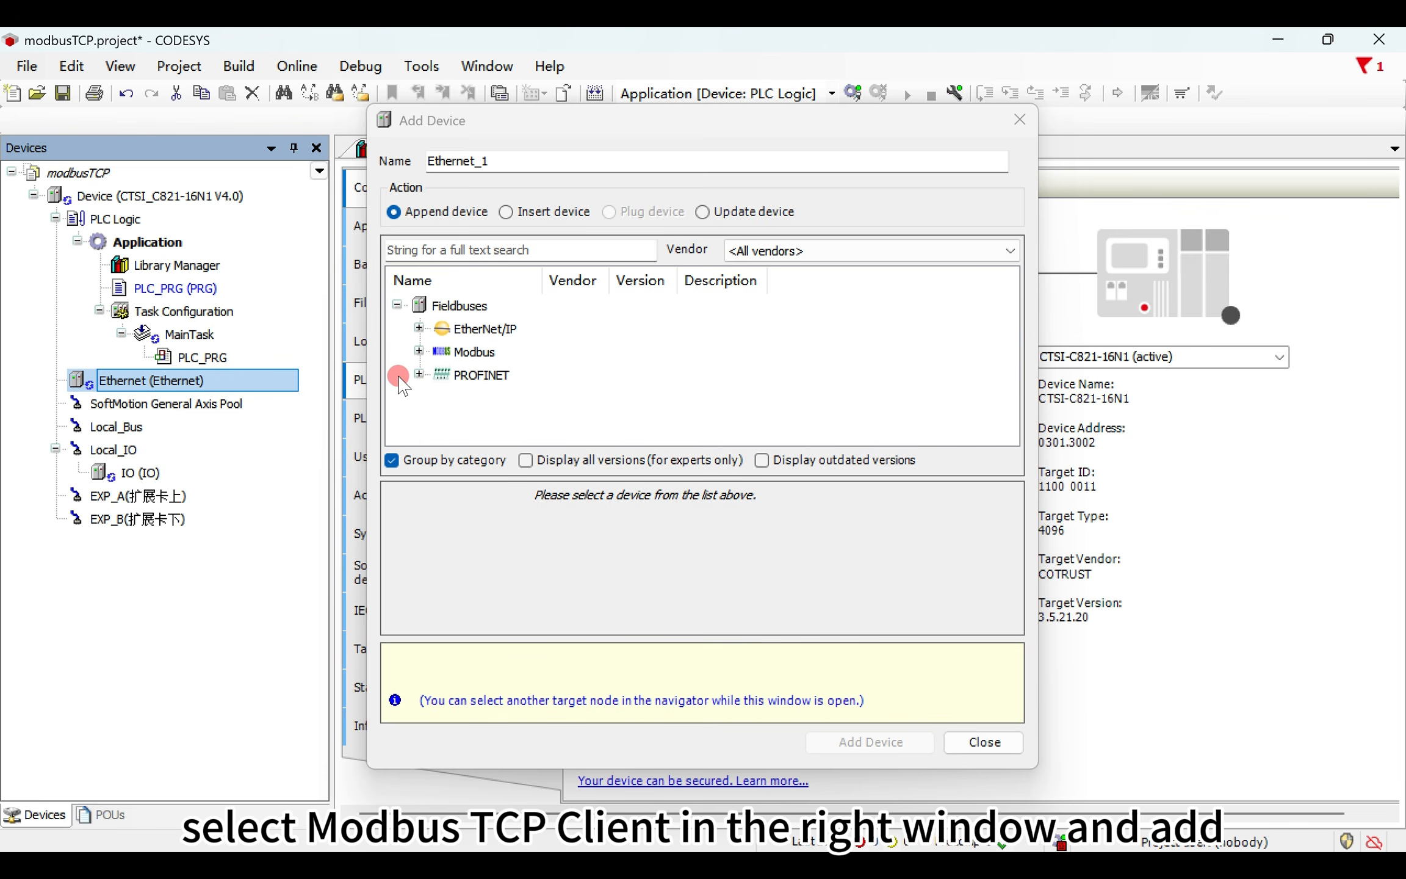
click(418, 352)
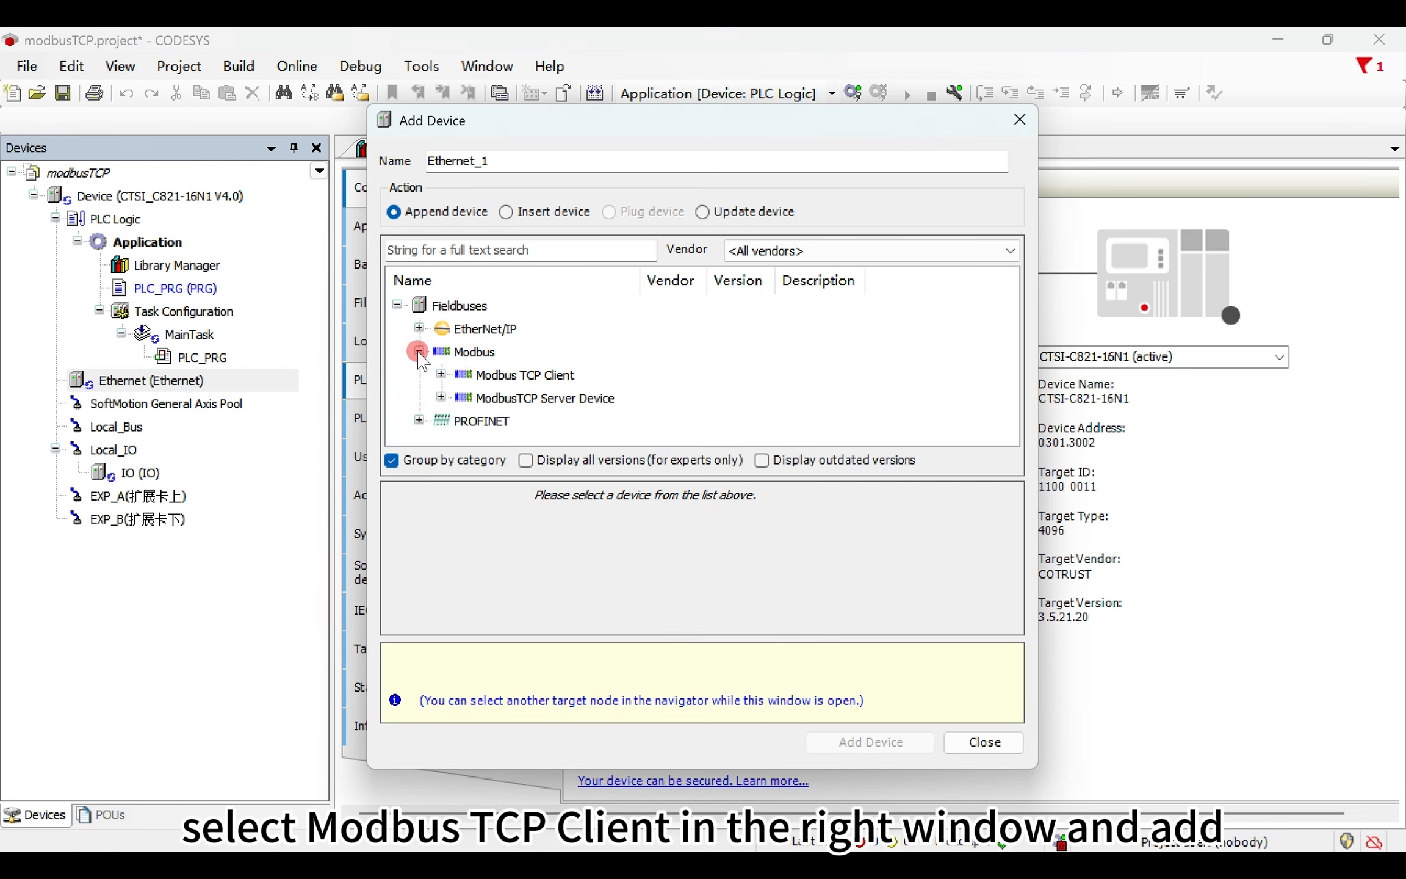
click(441, 374)
click(546, 402)
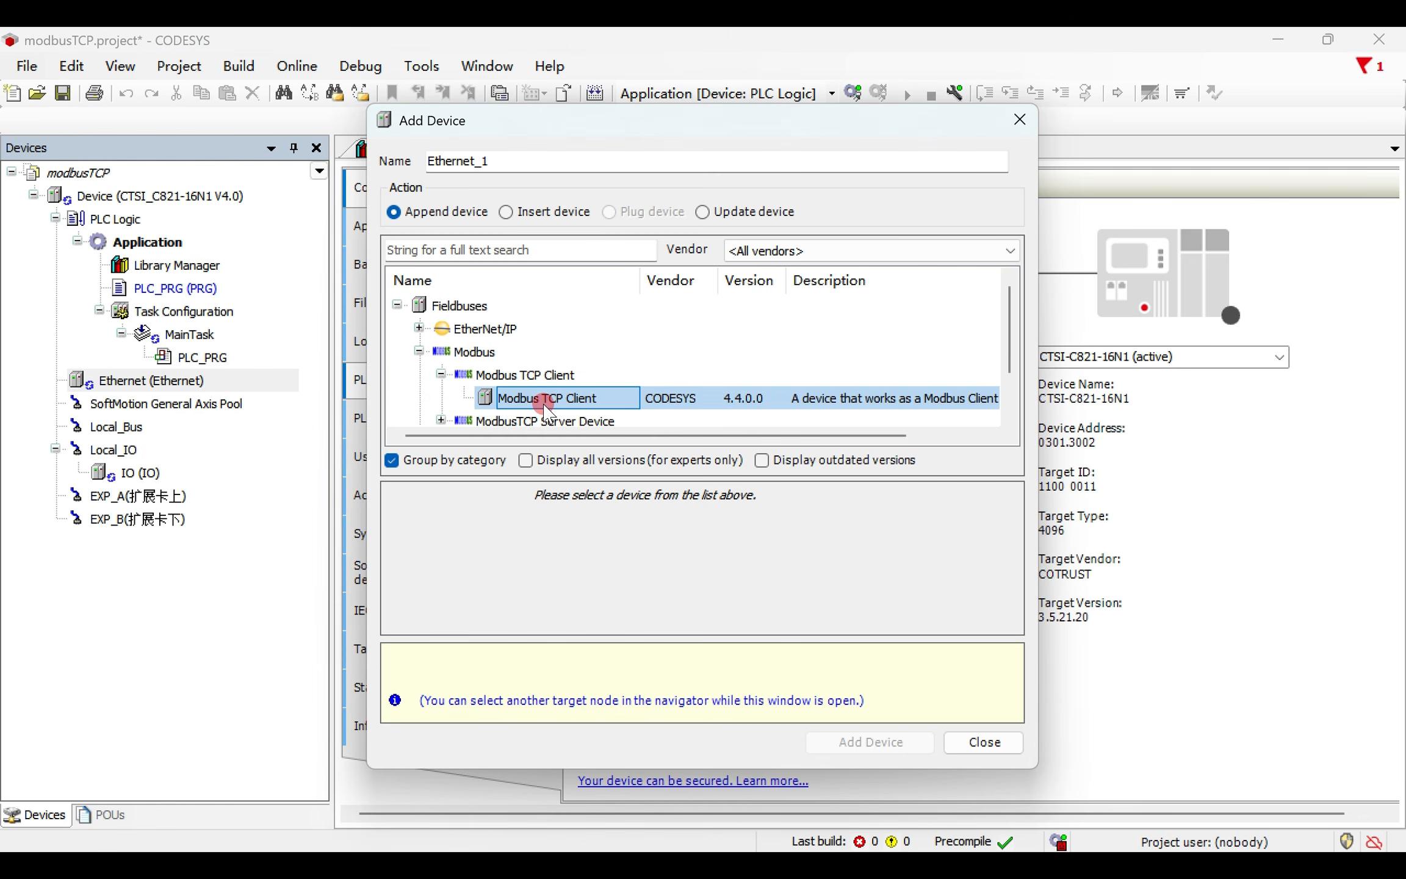
click(861, 742)
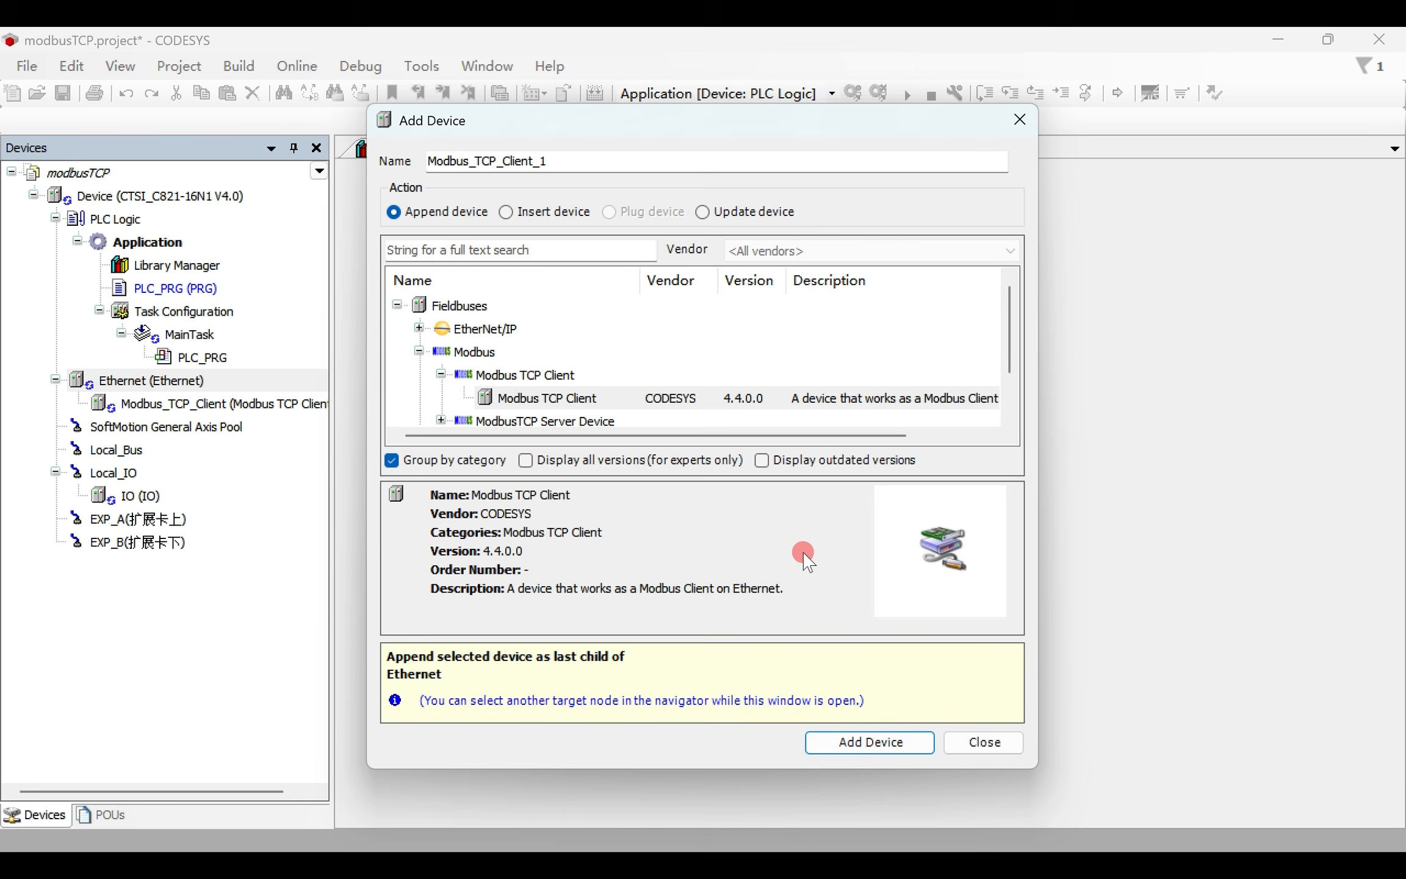
- Add a Modbus TCP Server device named Modbus_TCP_Server beneath Modbus_TCP_Client
click(218, 404)
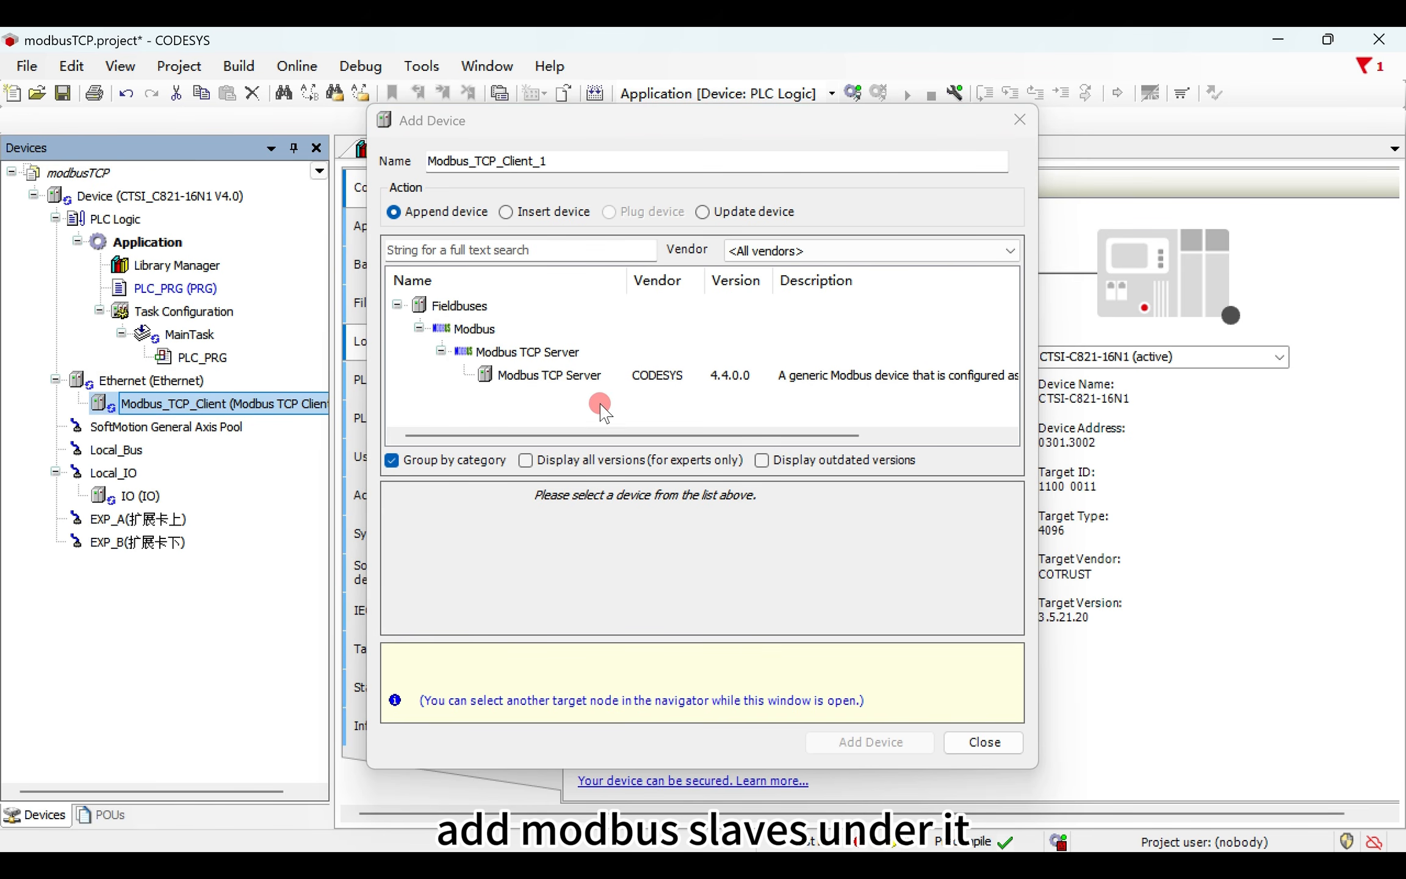
click(560, 377)
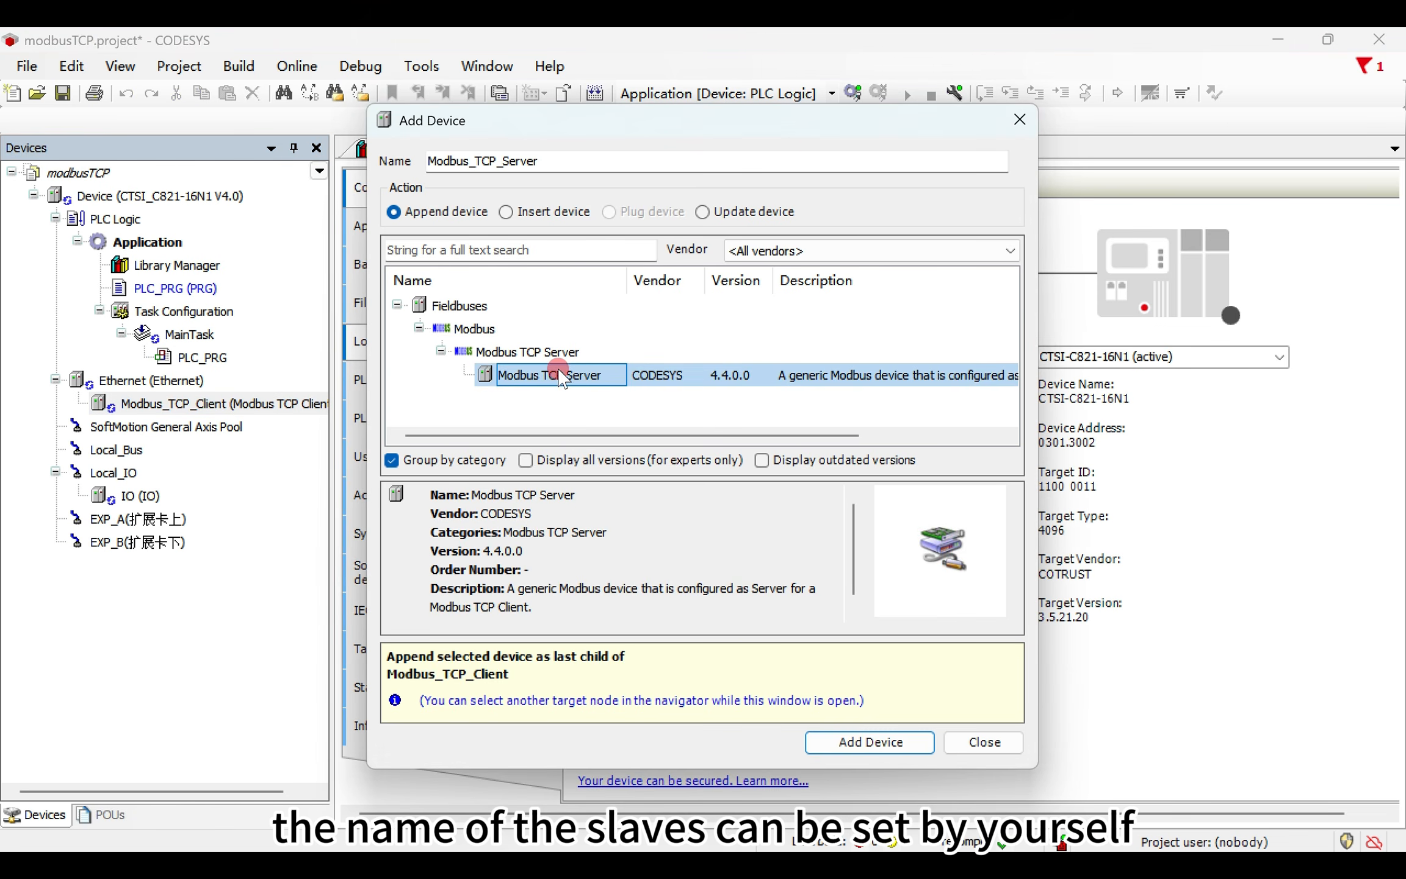
click(535, 167)
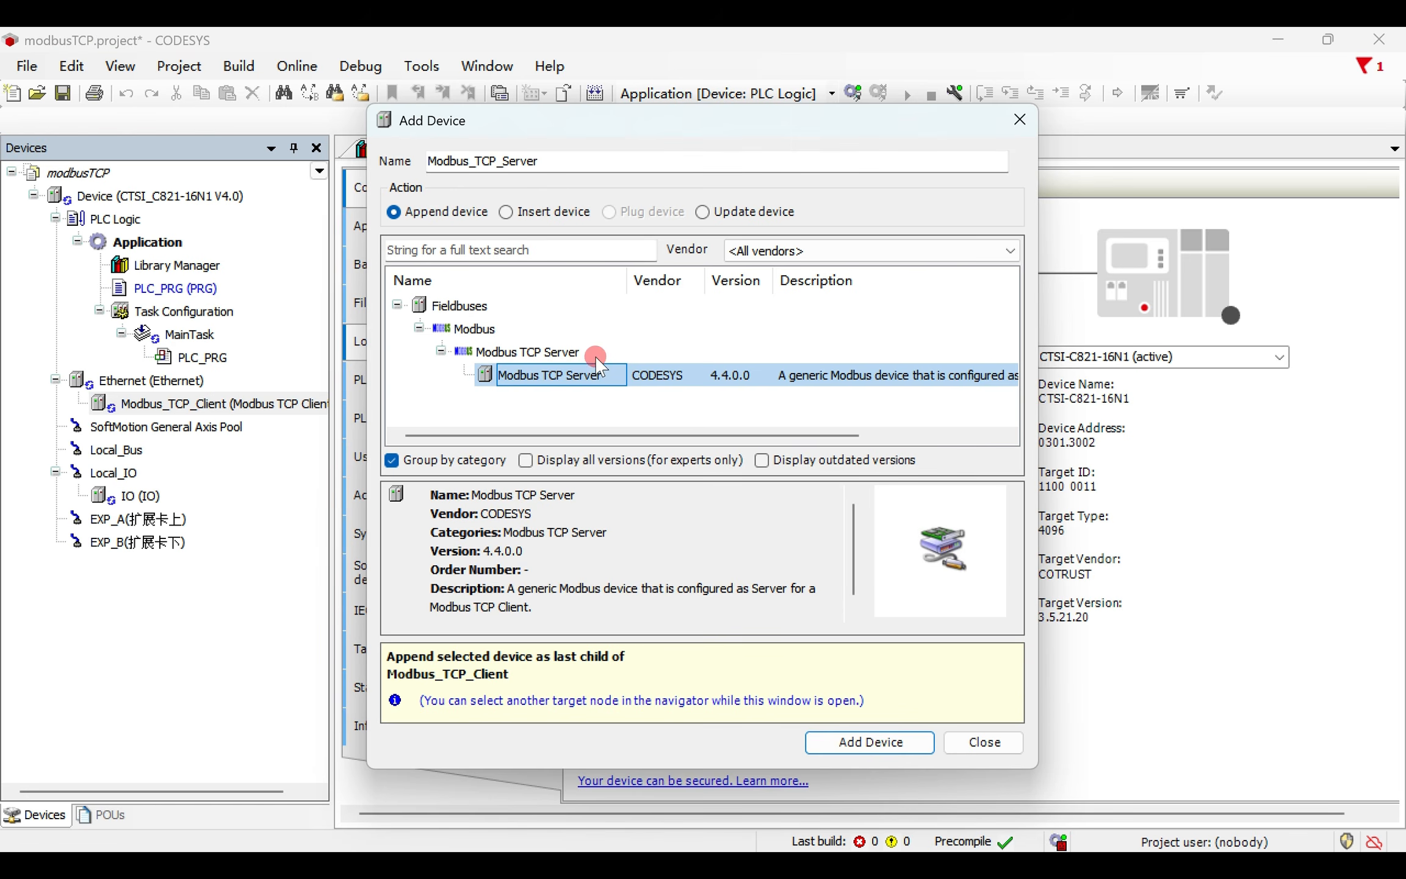
click(845, 749)
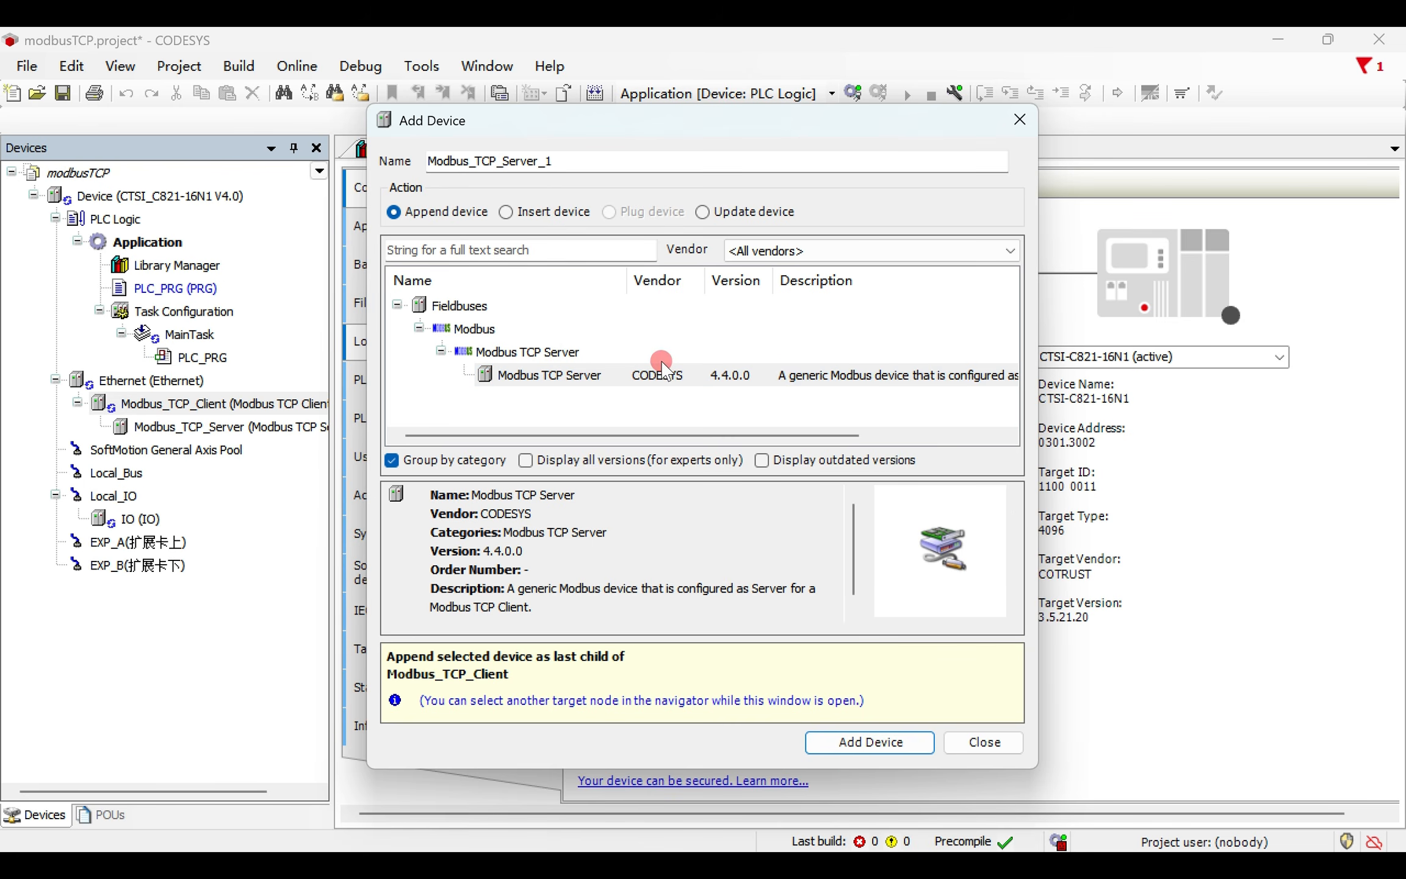
- Add a second Modbus TCP Server beneath Modbus_TCP_Client and finish adding devices
click(580, 377)
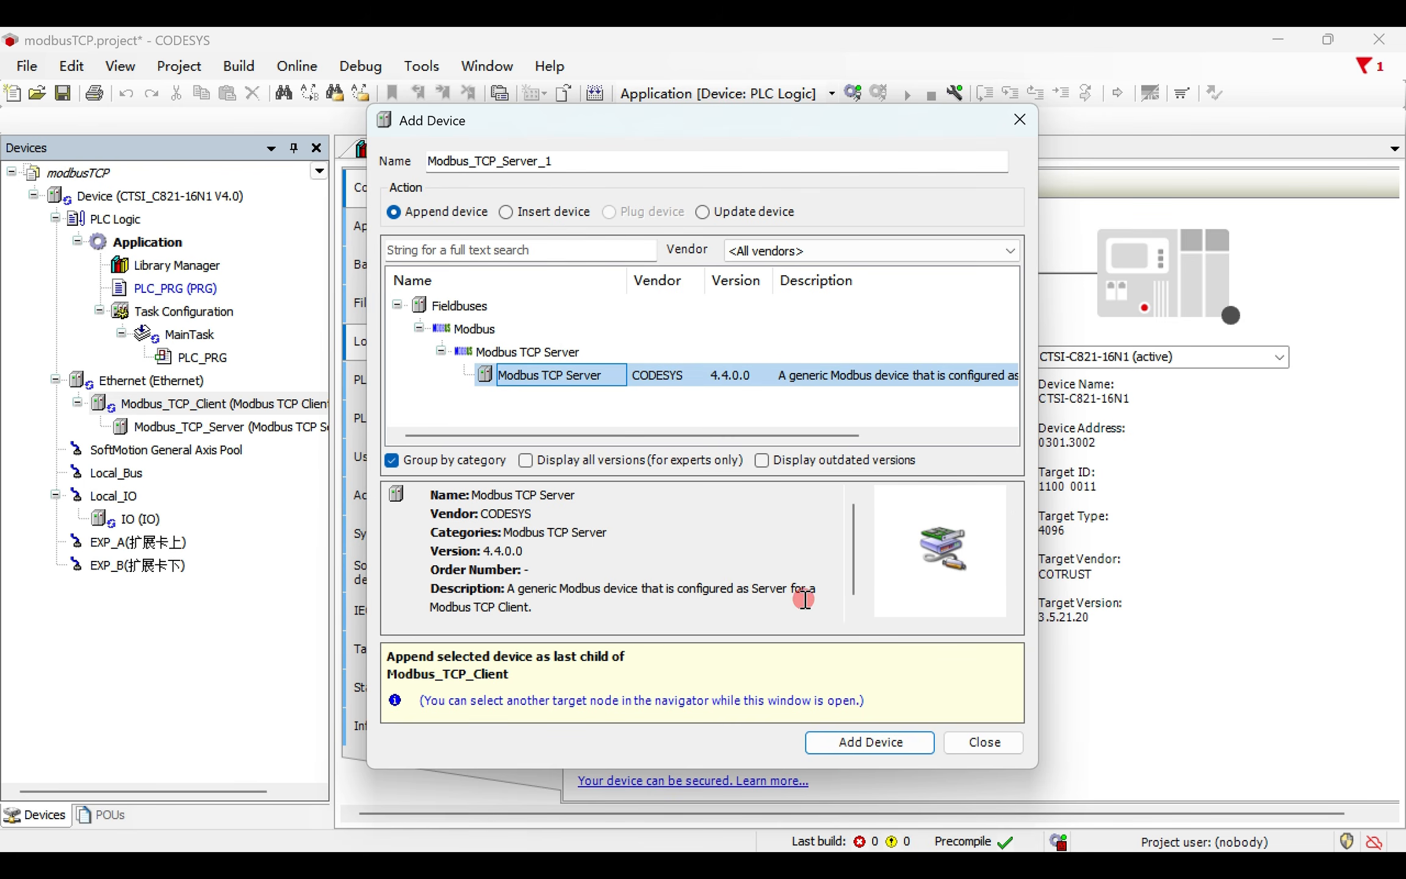
click(849, 739)
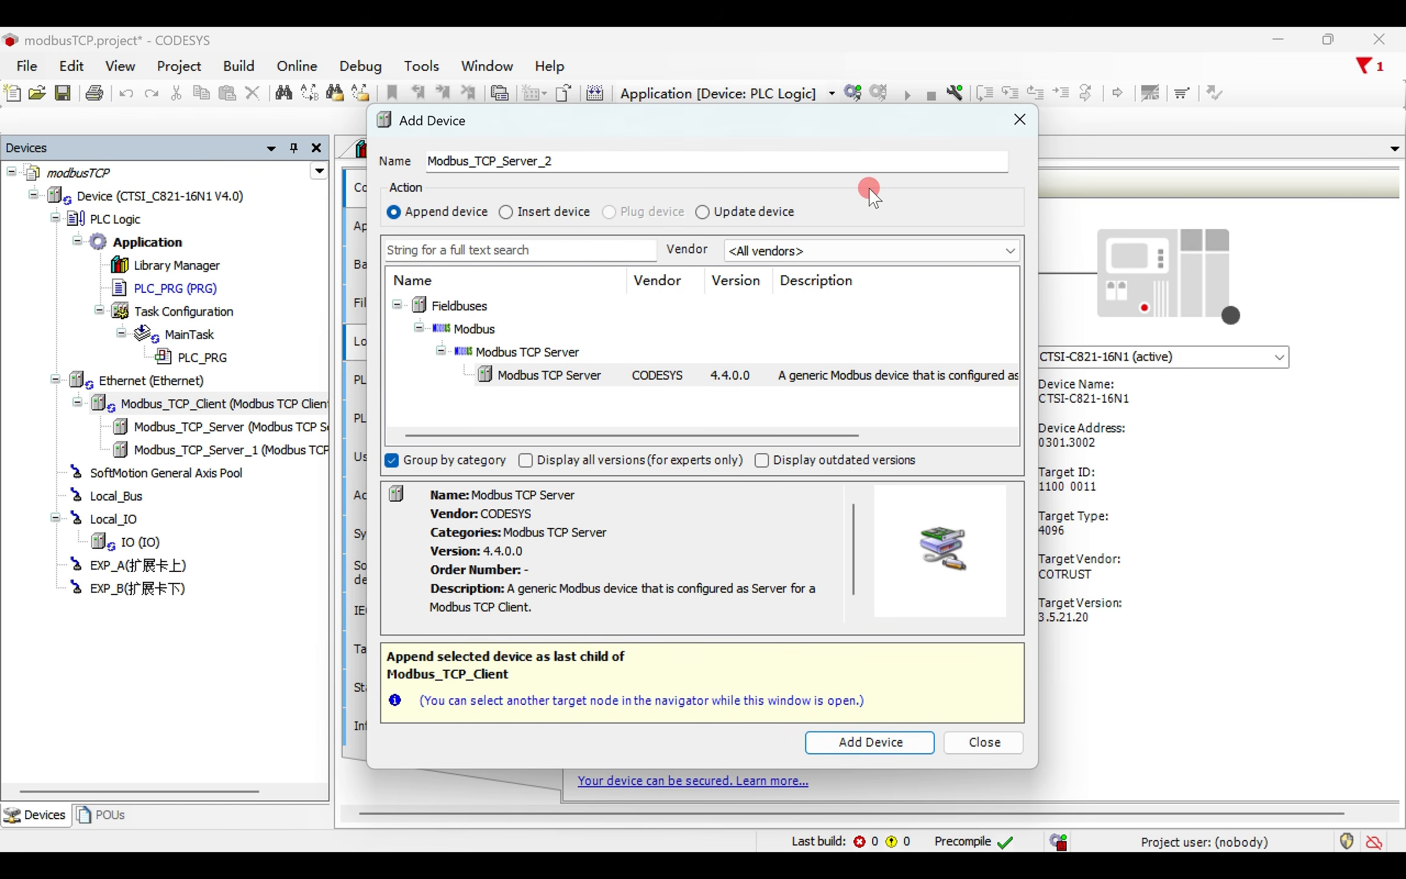
click(1020, 120)
- Delete the second server, Modbus_TCP_Server_1, from the device tree
click(276, 452)
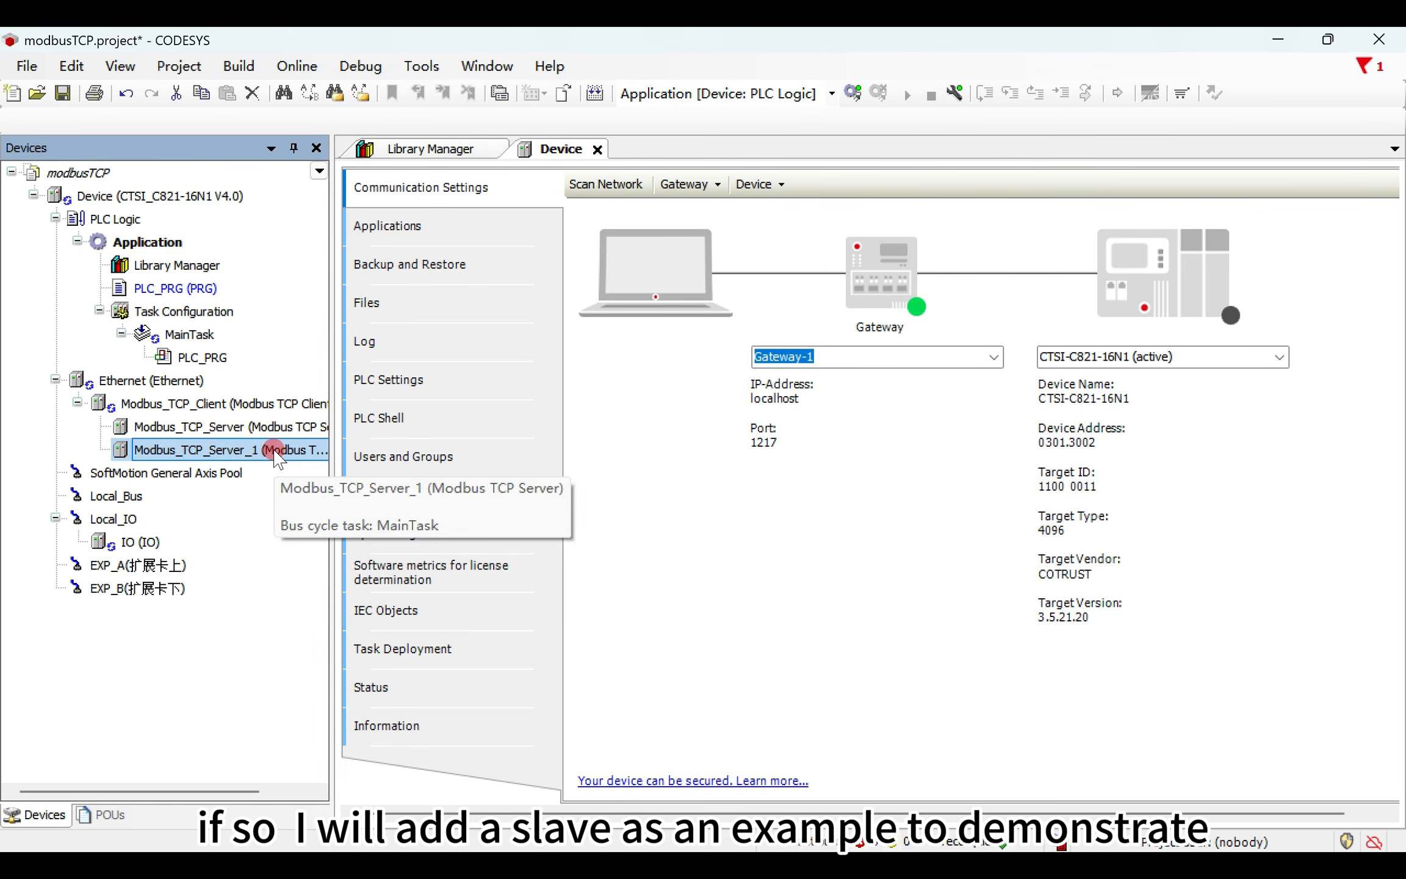
right_click(276, 455)
click(333, 497)
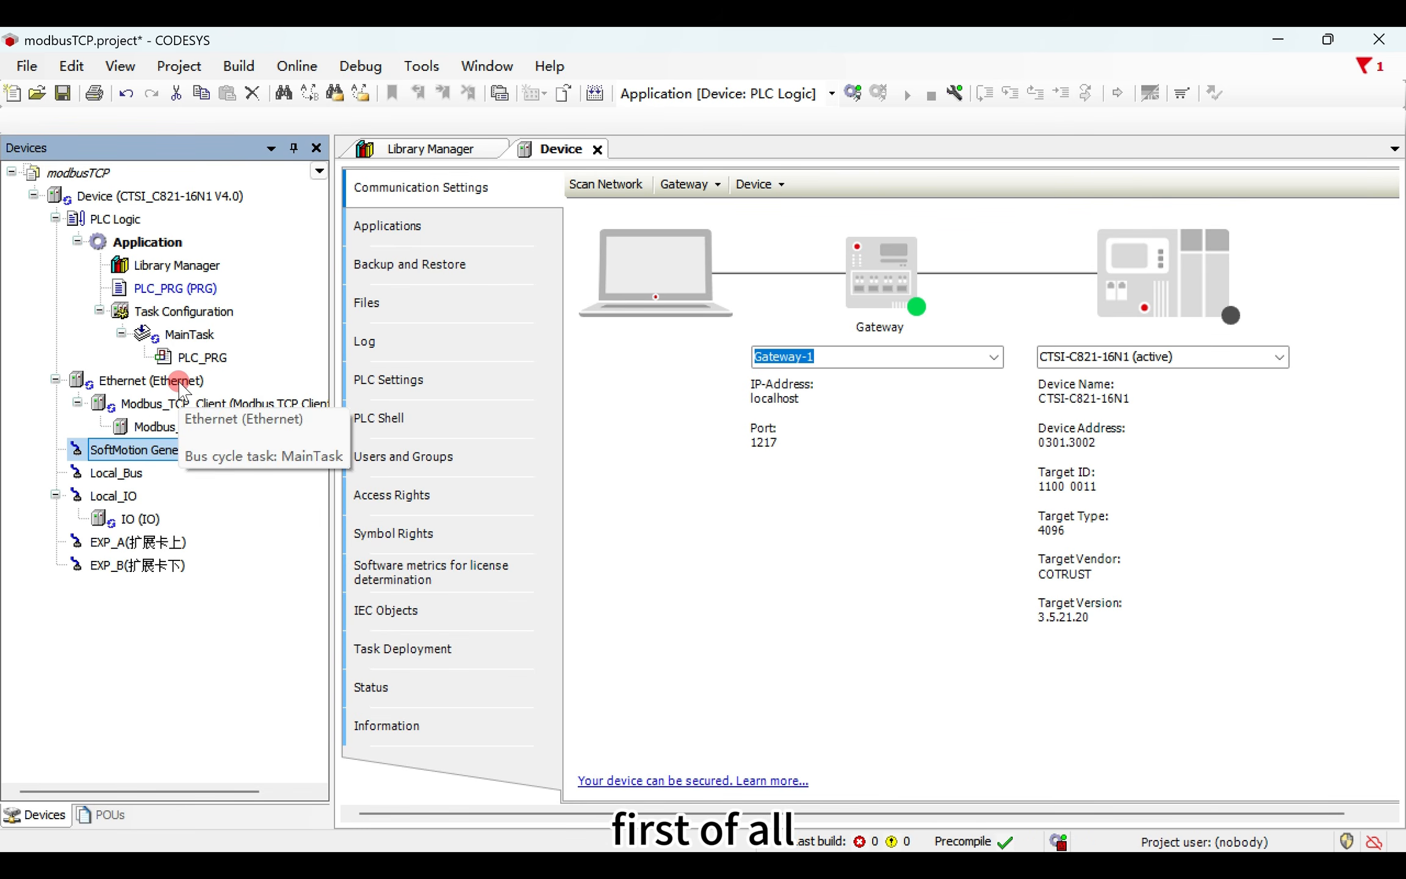
- Assign the PLC's eth0 network interface with IP address 192.168.1.2 to the Ethernet adapter
double_click(178, 381)
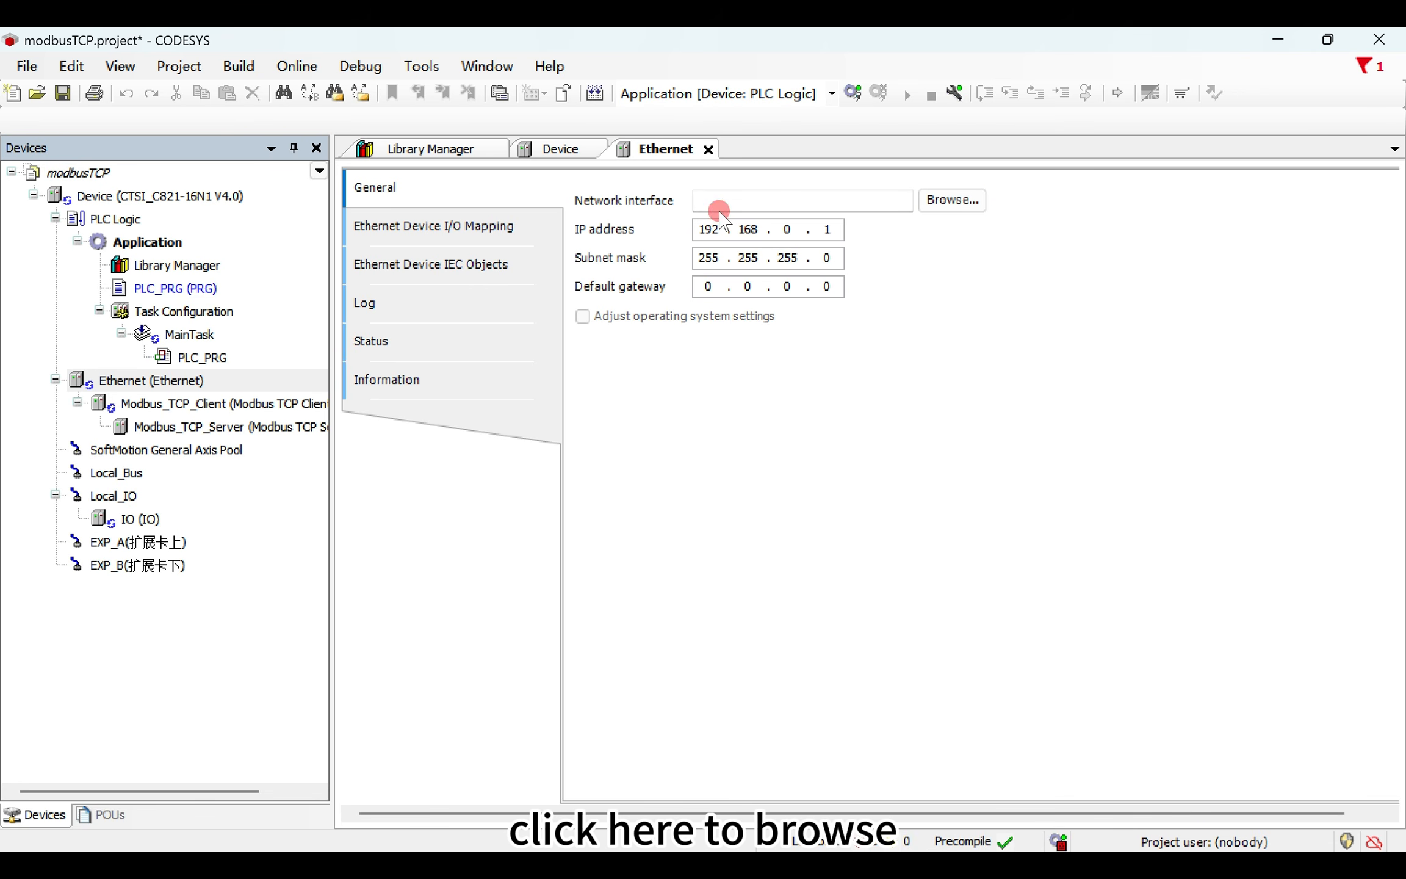
click(948, 202)
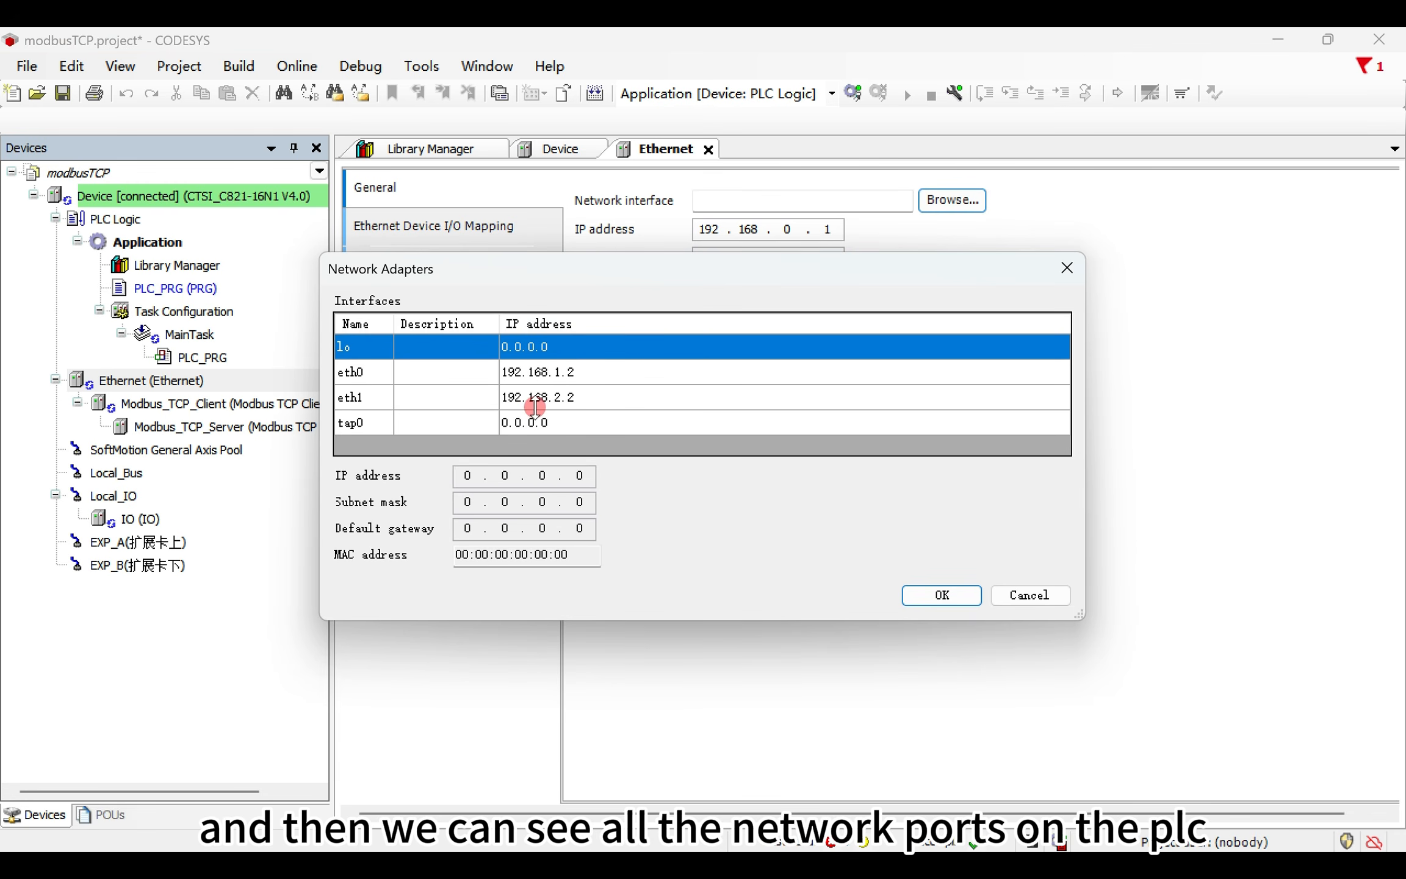
click(488, 371)
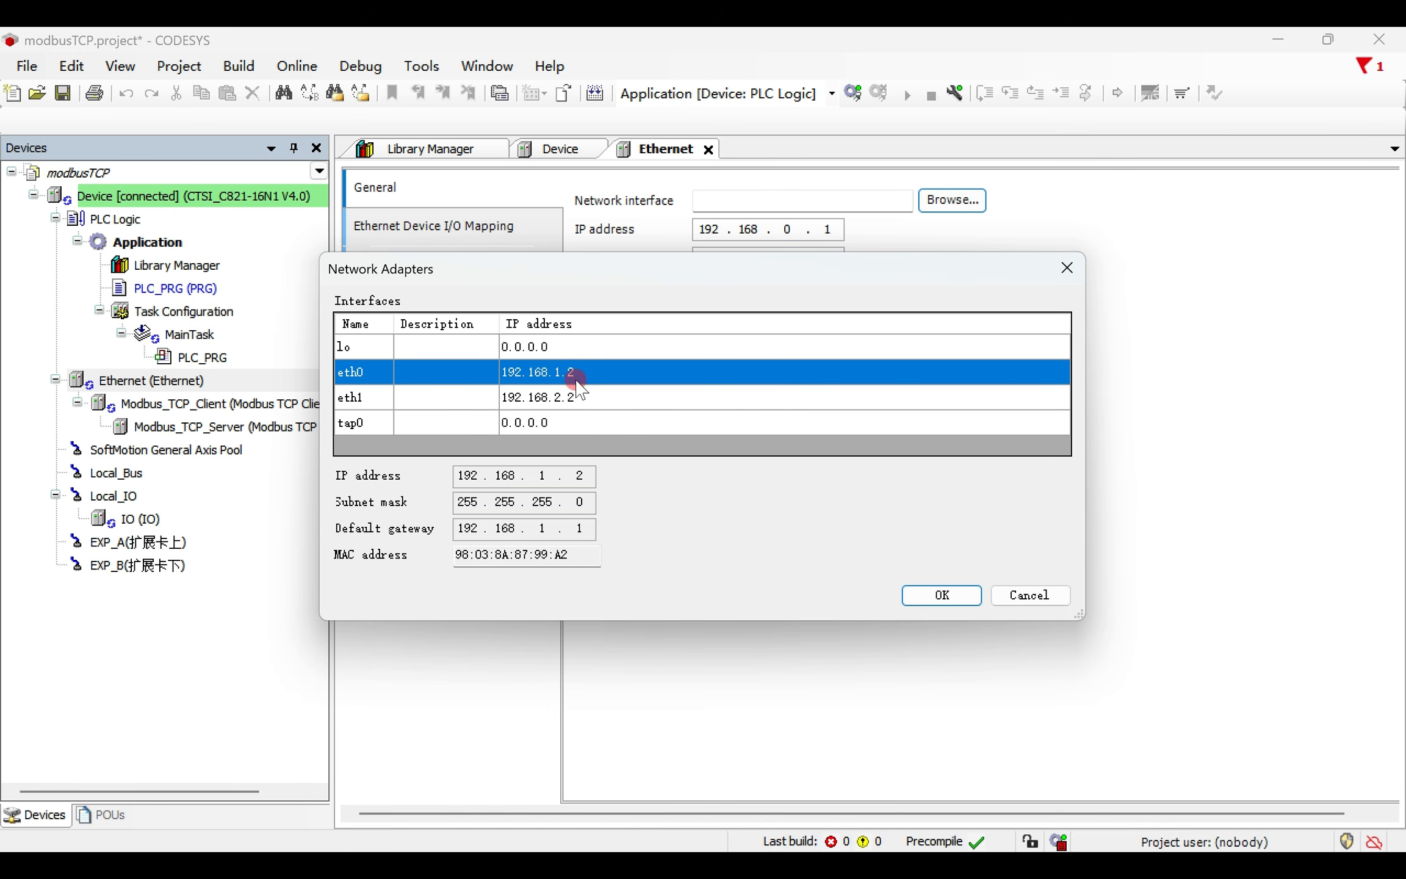
click(915, 594)
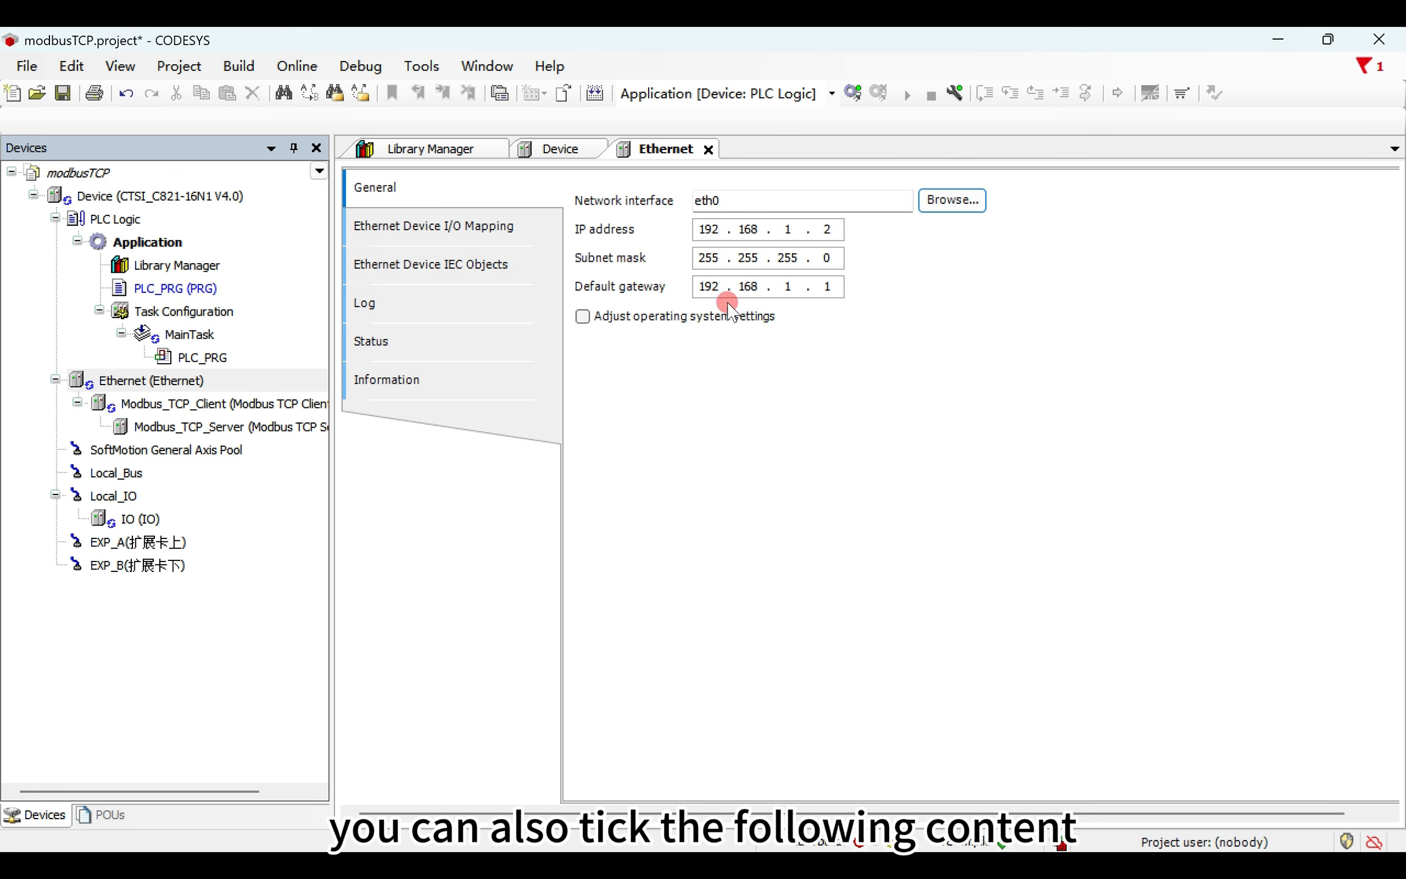
click(584, 316)
click(793, 560)
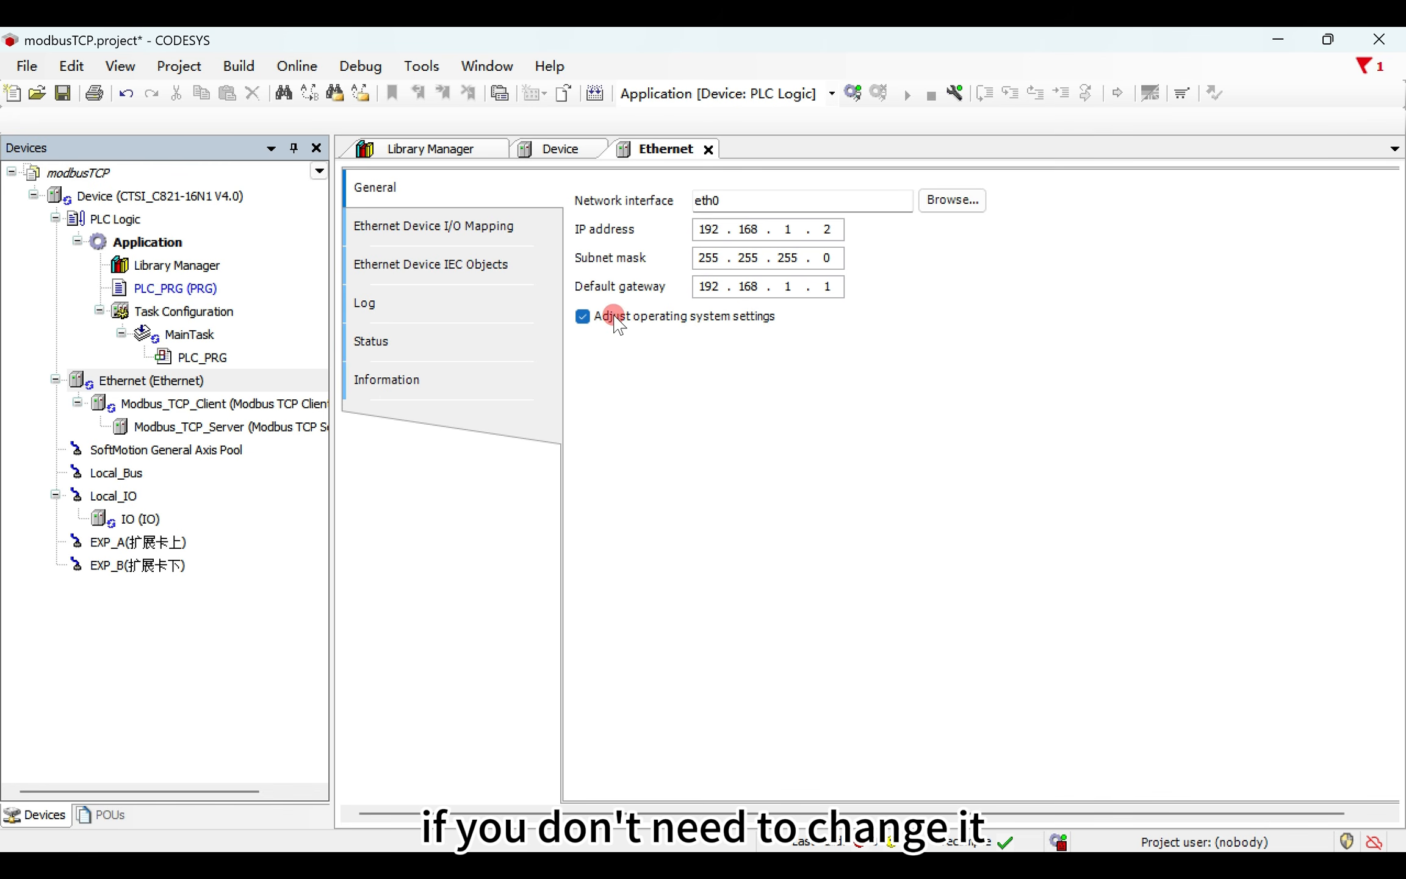
click(582, 316)
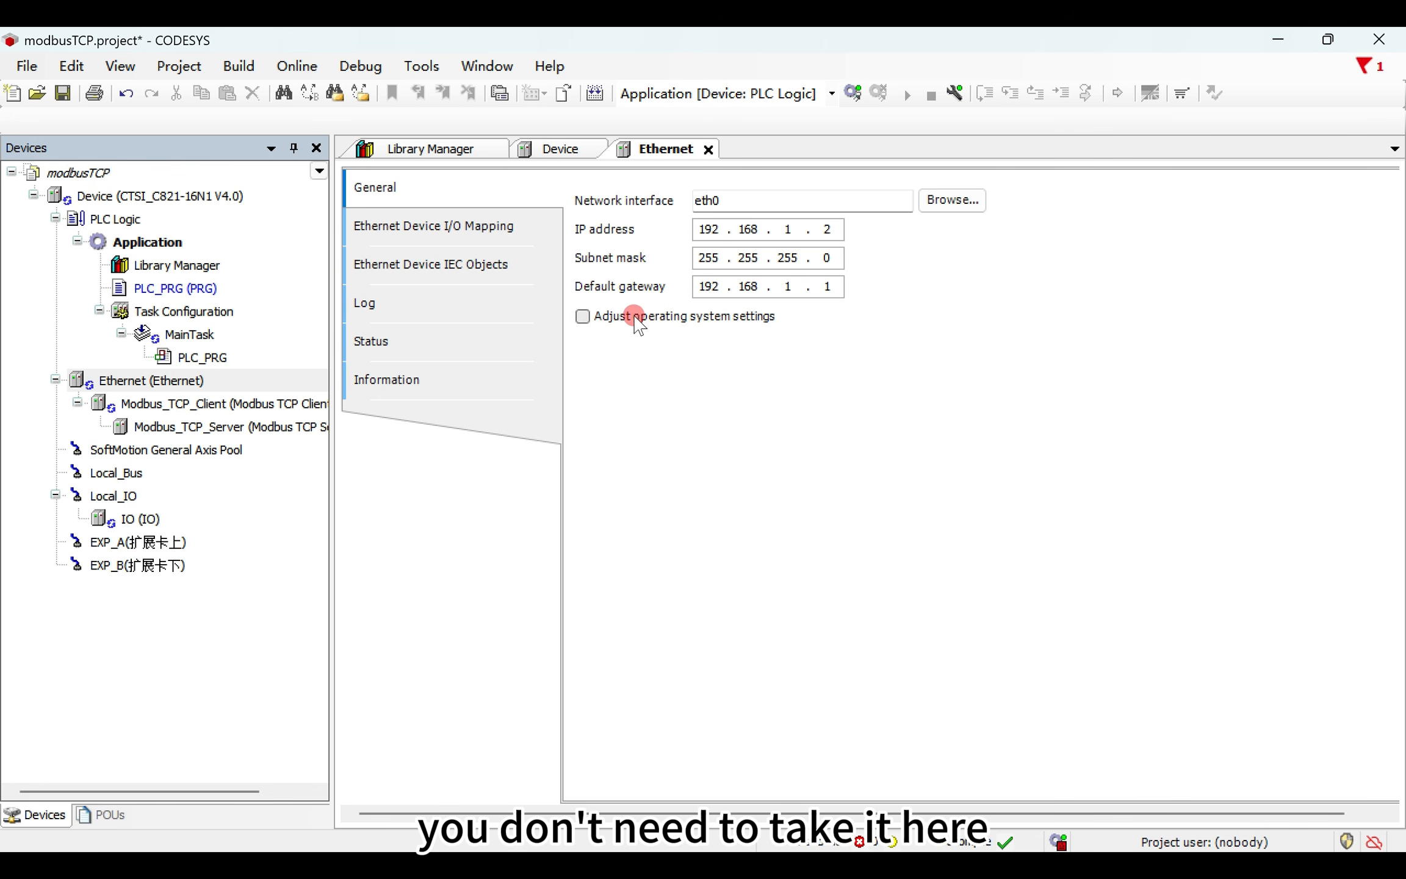
- Open the general settings of Modbus_TCP_Client and Modbus_TCP_Server, and set the third octet of the server IP address to 1
double_click(232, 407)
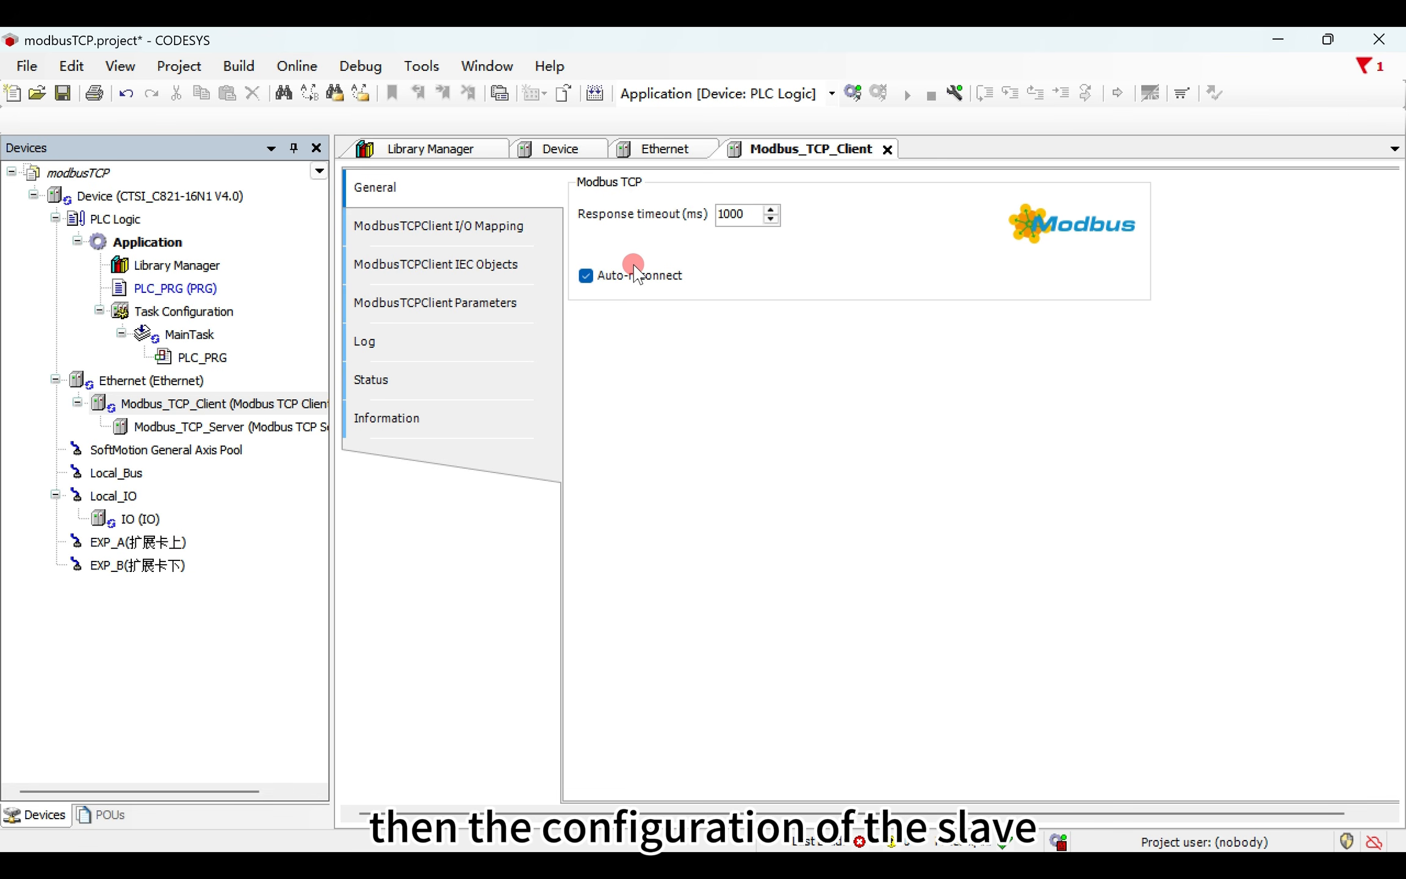
double_click(288, 426)
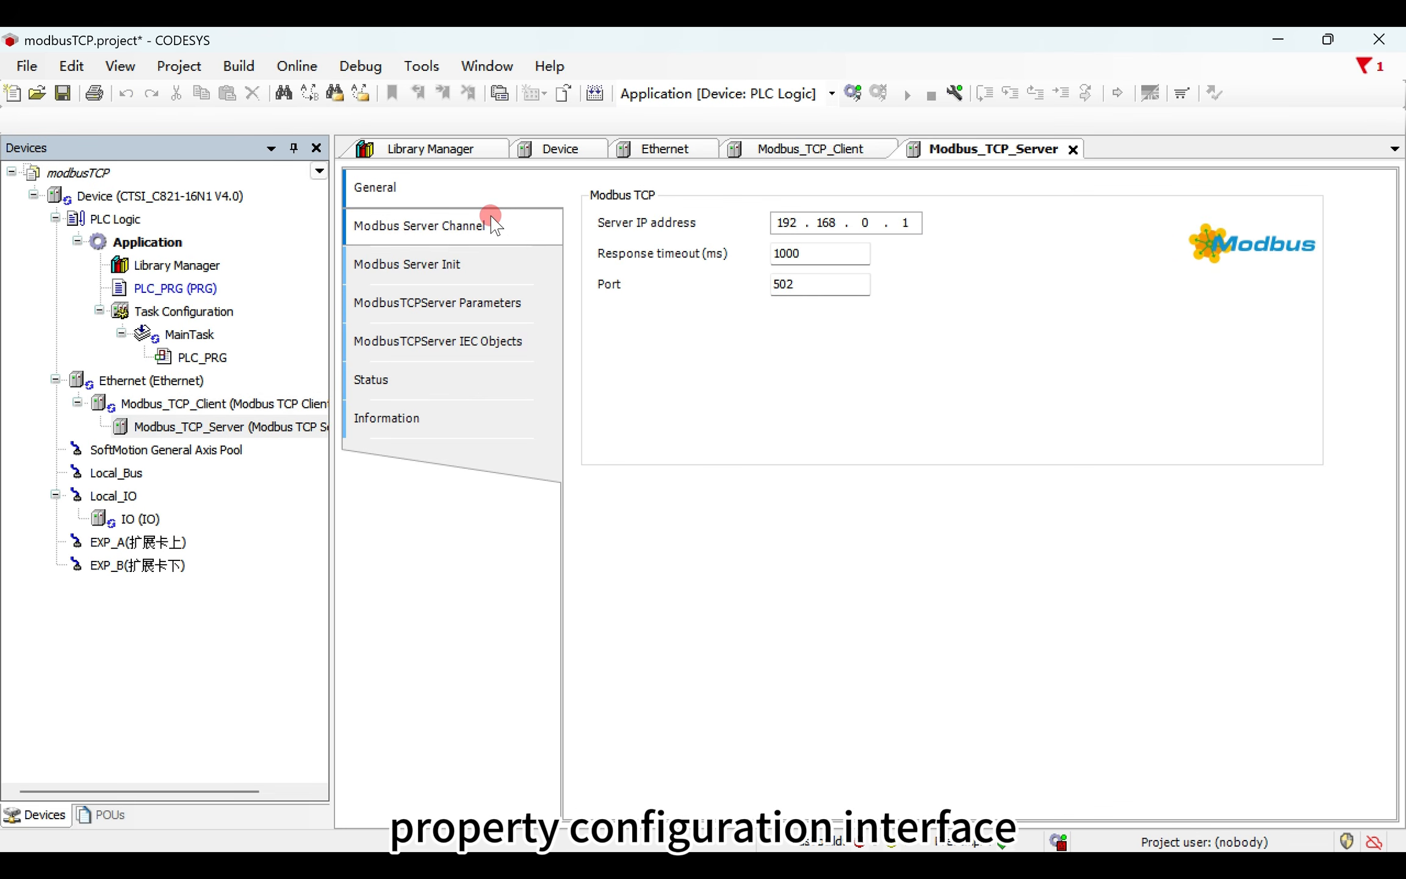
double_click(860, 221)
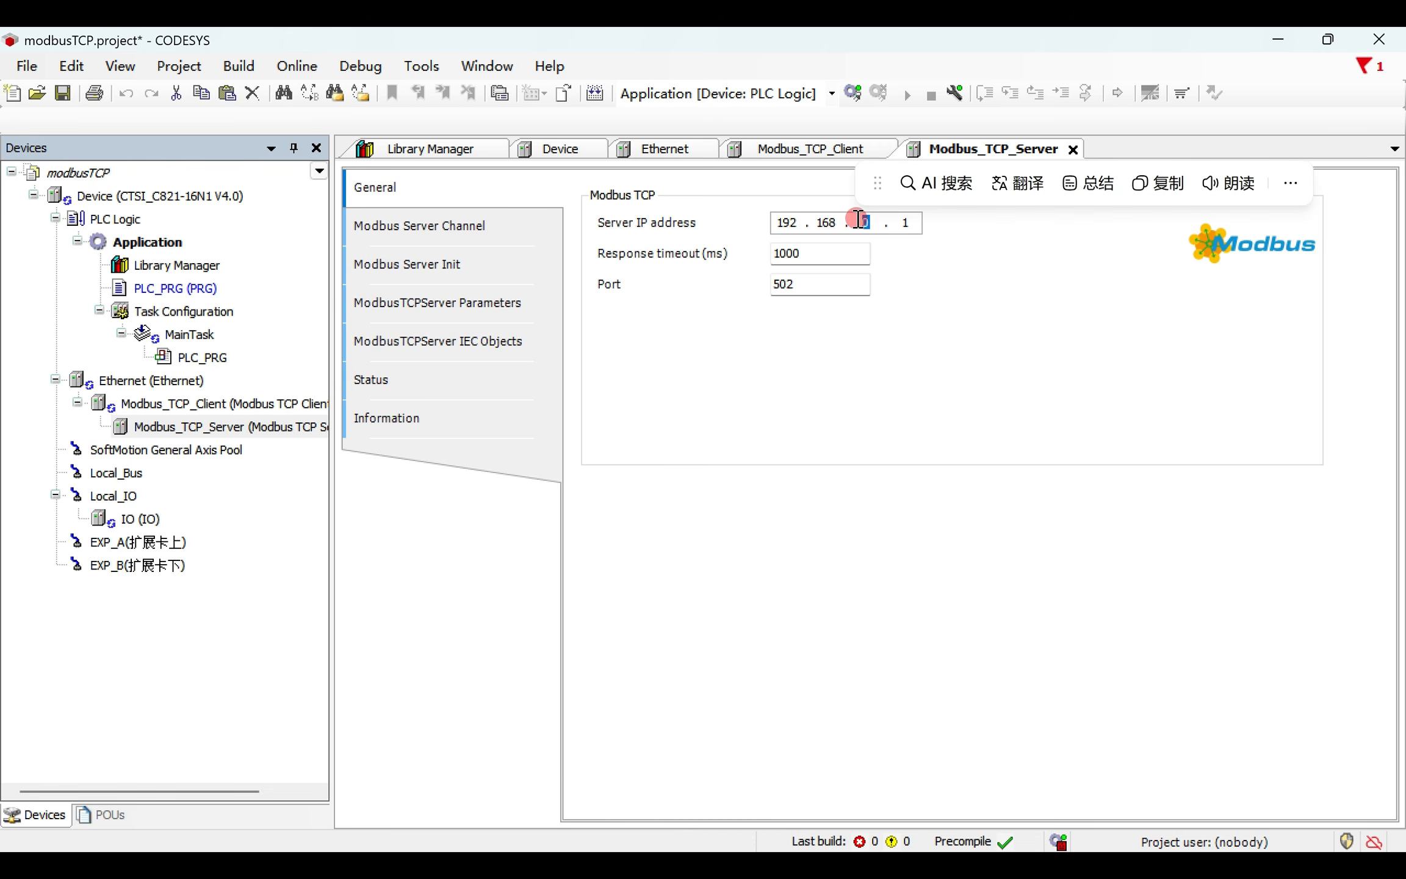
text(1)
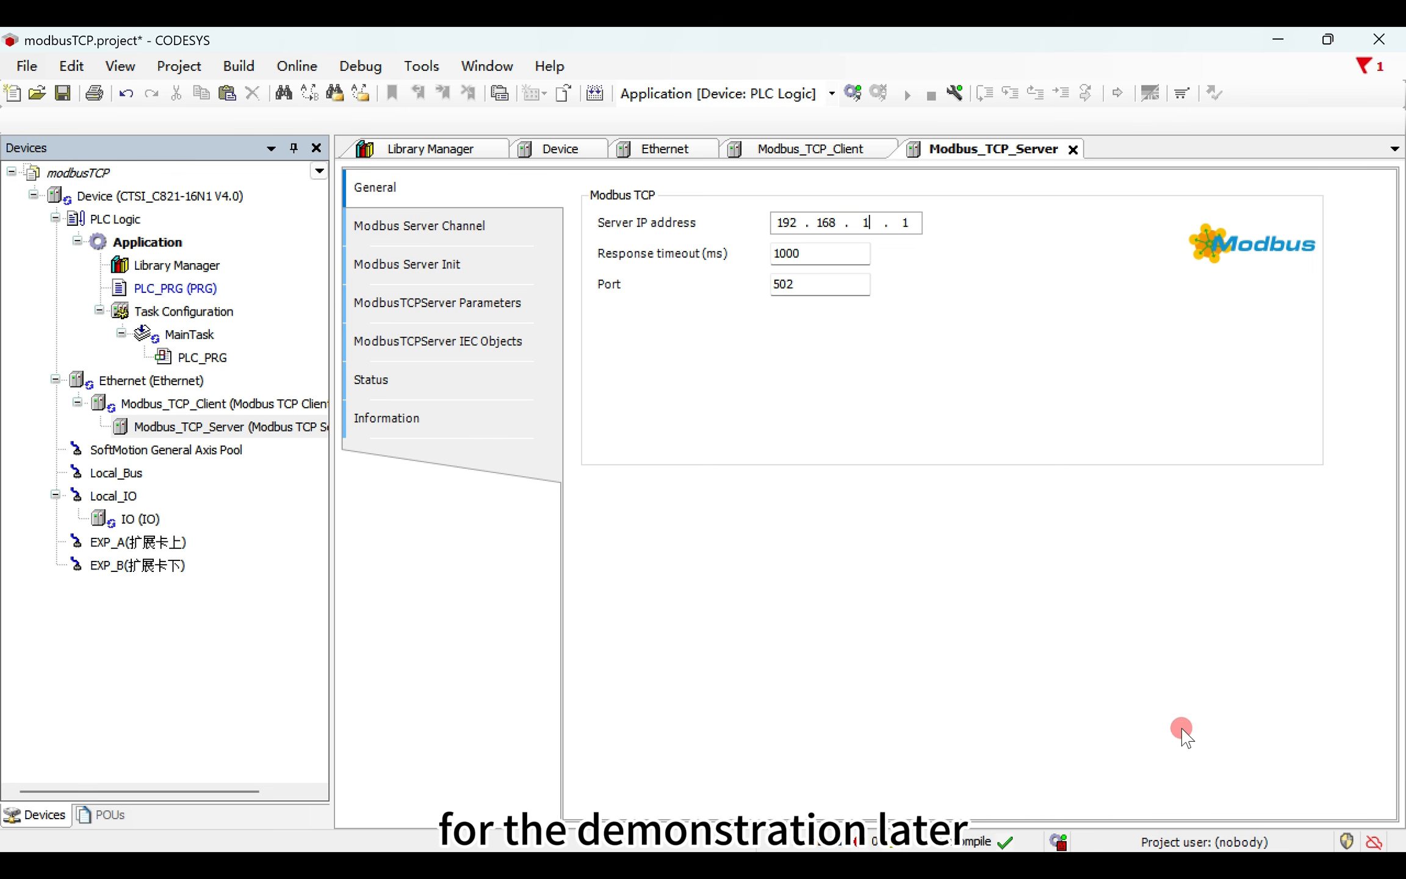
- Look up the computer's IPv4 address in the WLAN properties of the Windows network settings
right_click(1206, 866)
click(1214, 829)
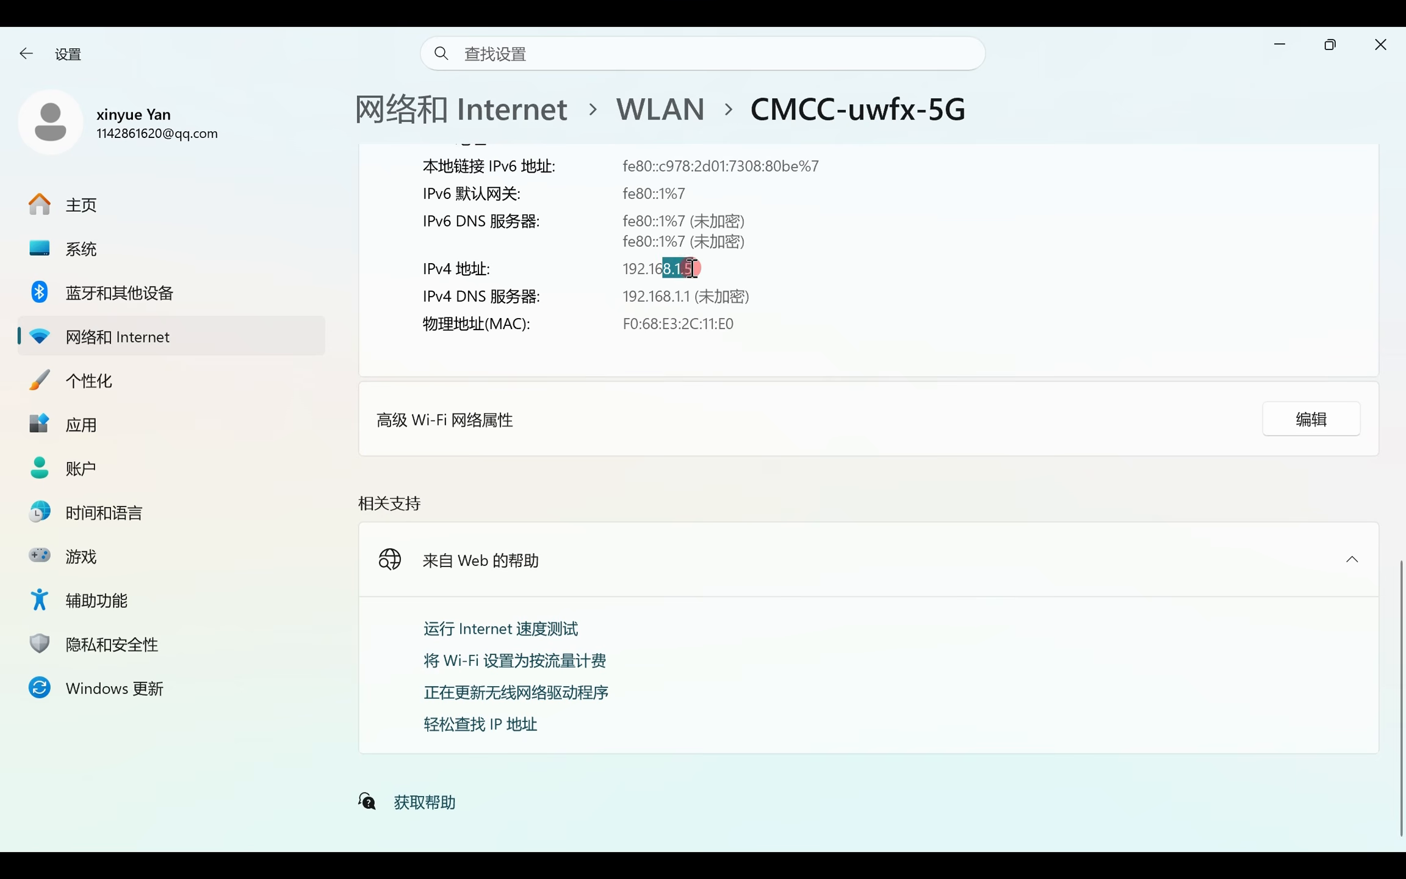
click(730, 291)
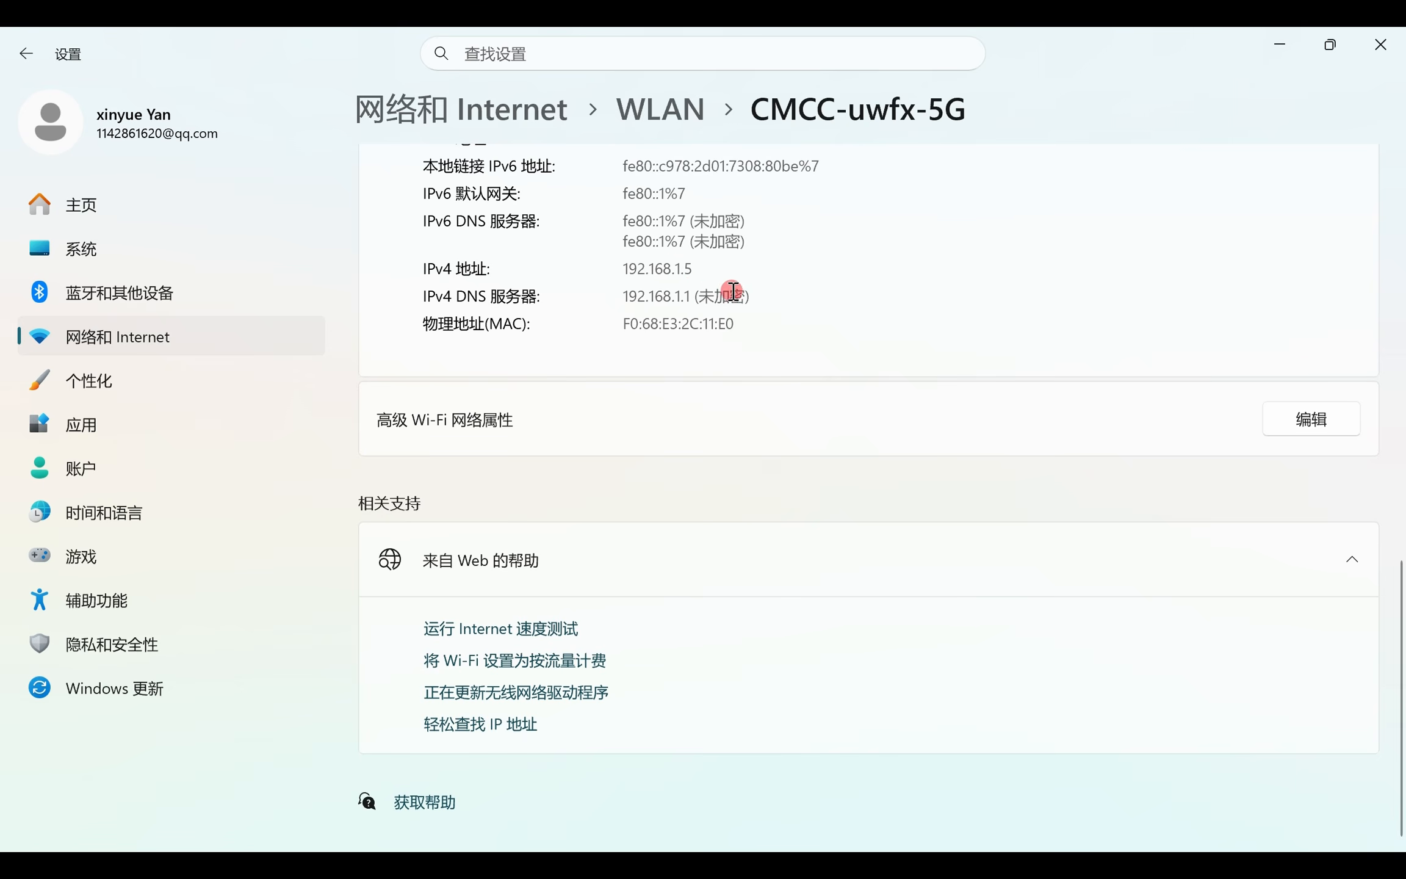
click(1391, 40)
- Complete the server IP address of Modbus_TCP_Server as 192.168.1.5 and keep port 502
drag(904, 226, 955, 226)
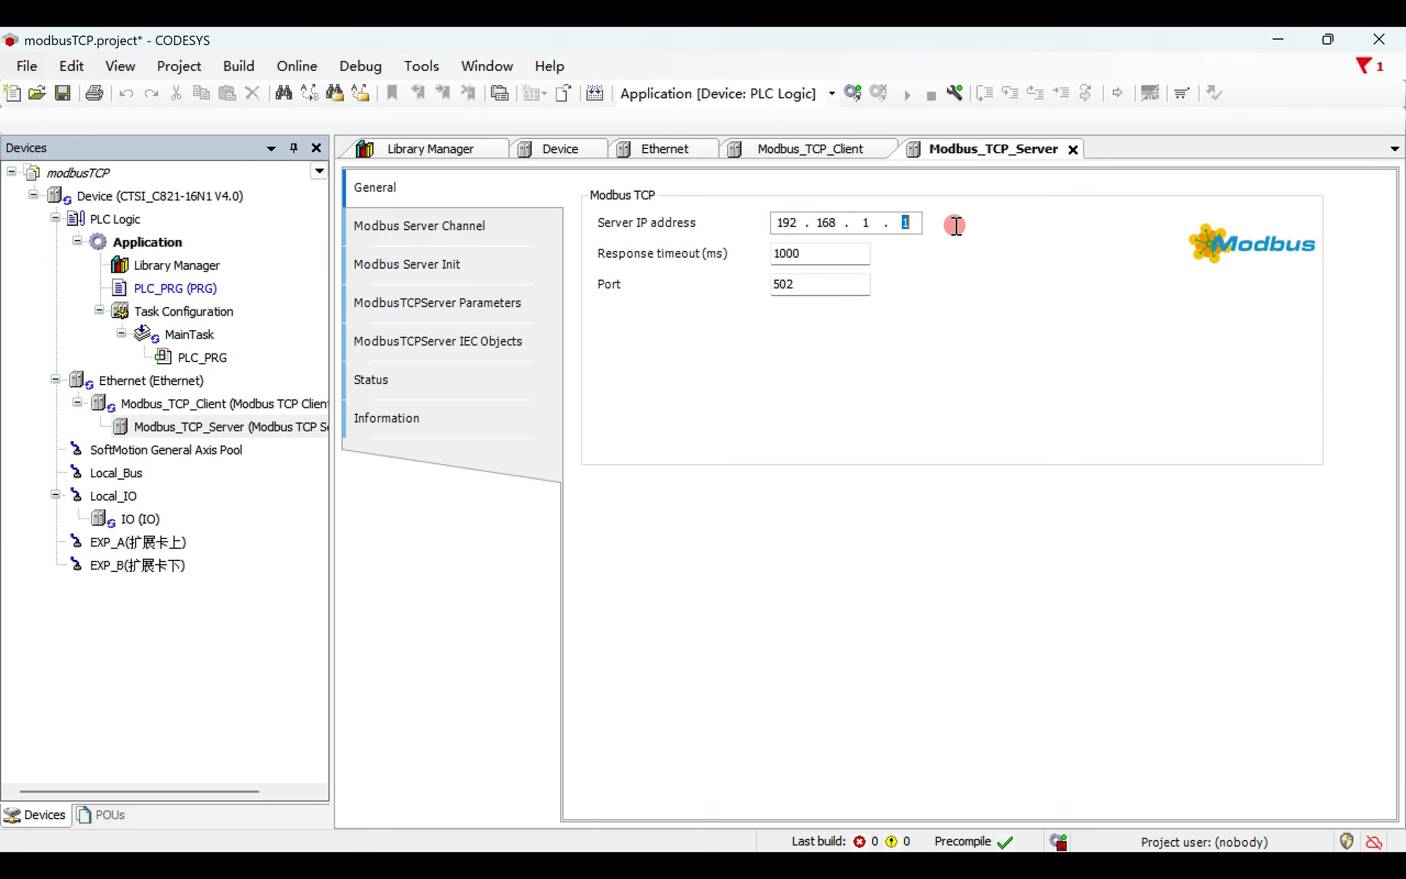
text(5)
drag(800, 288, 756, 286)
click(809, 286)
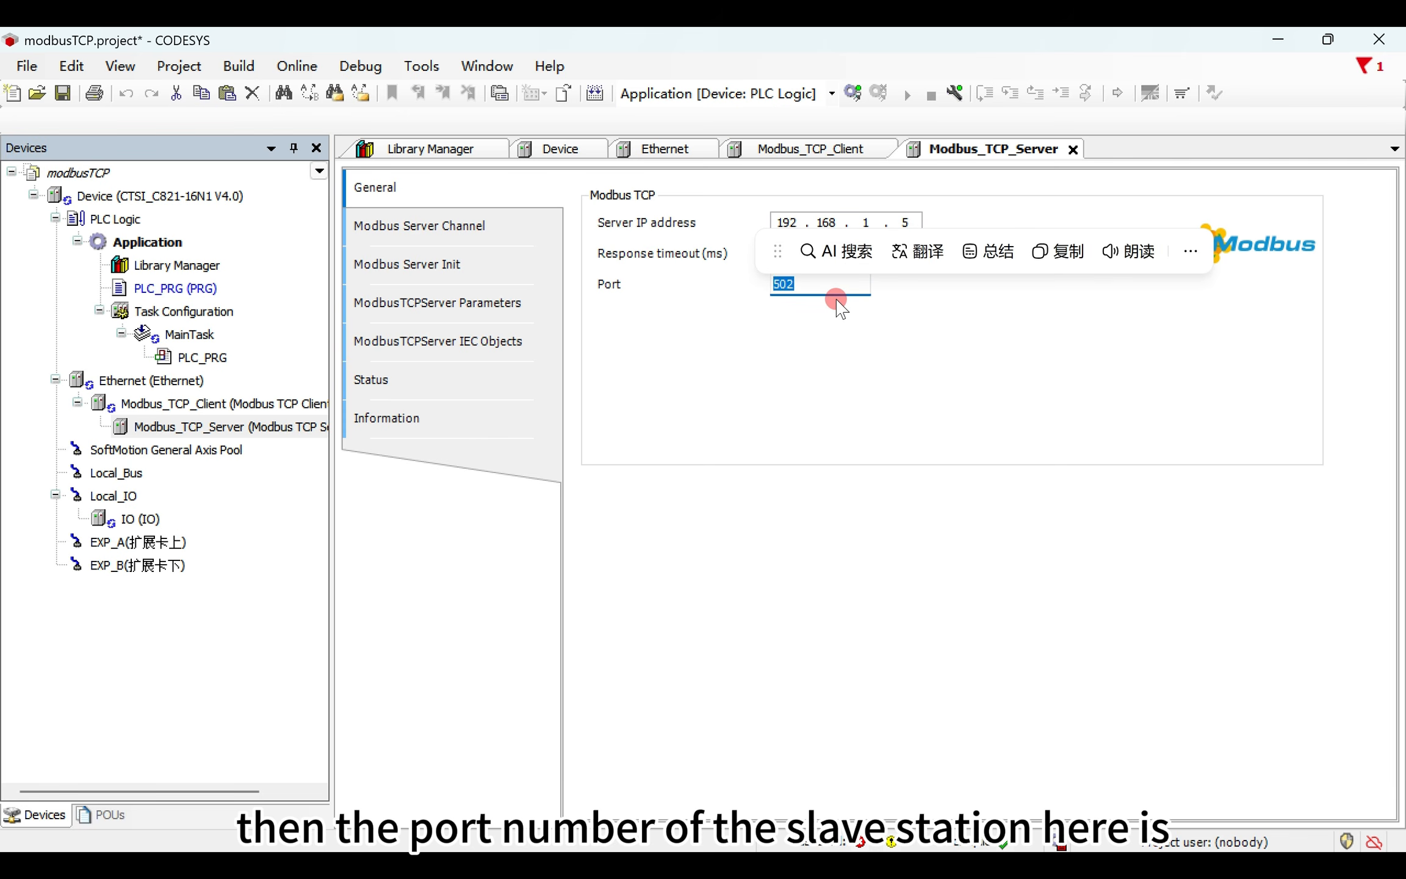
- Start a new server channel named Channel 0 for Modbus_TCP_Server with access type Read Holding Registers (Function Code 3)
click(530, 233)
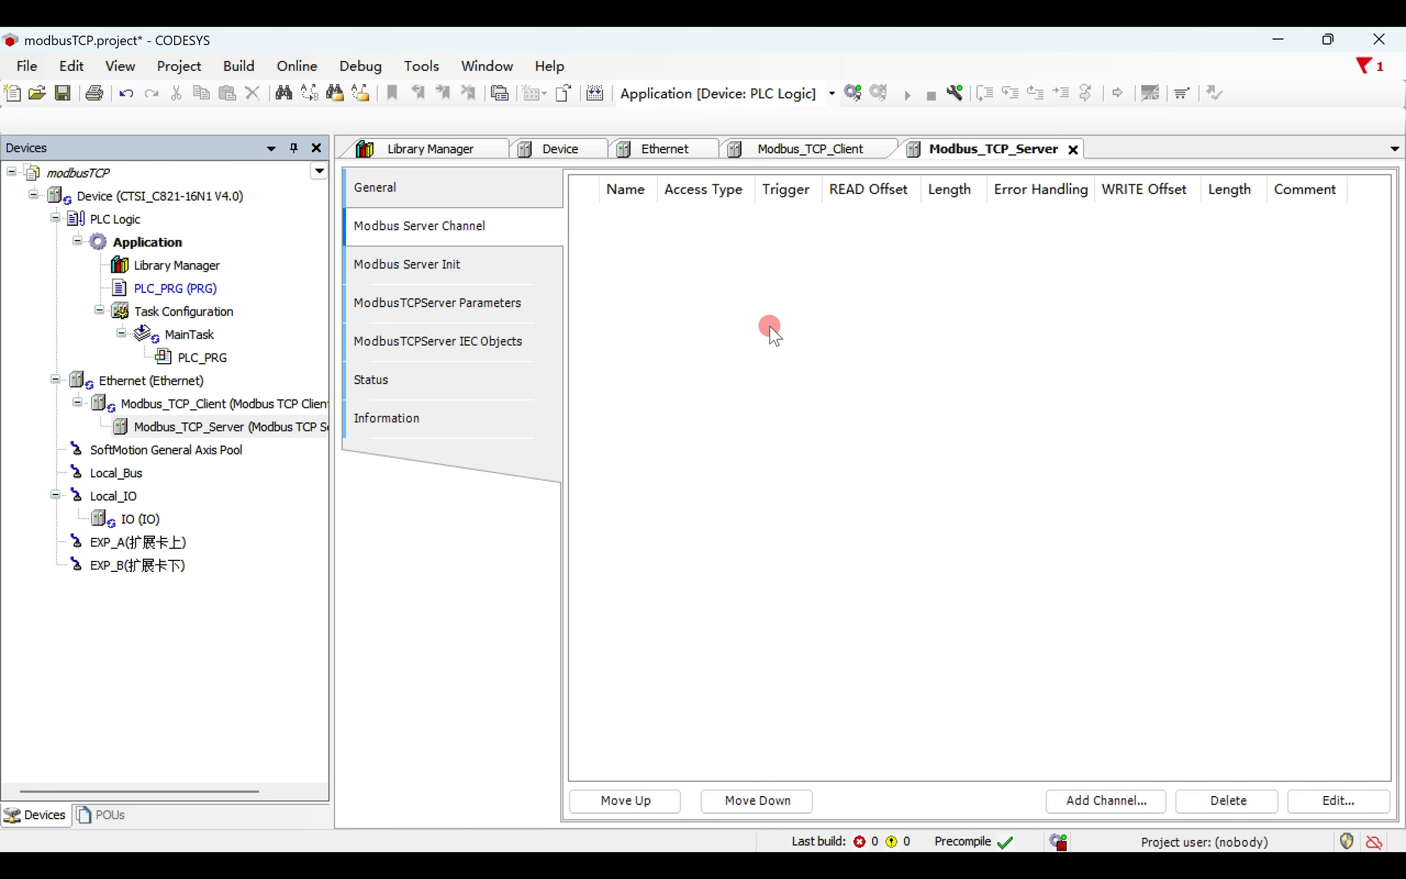
click(1079, 801)
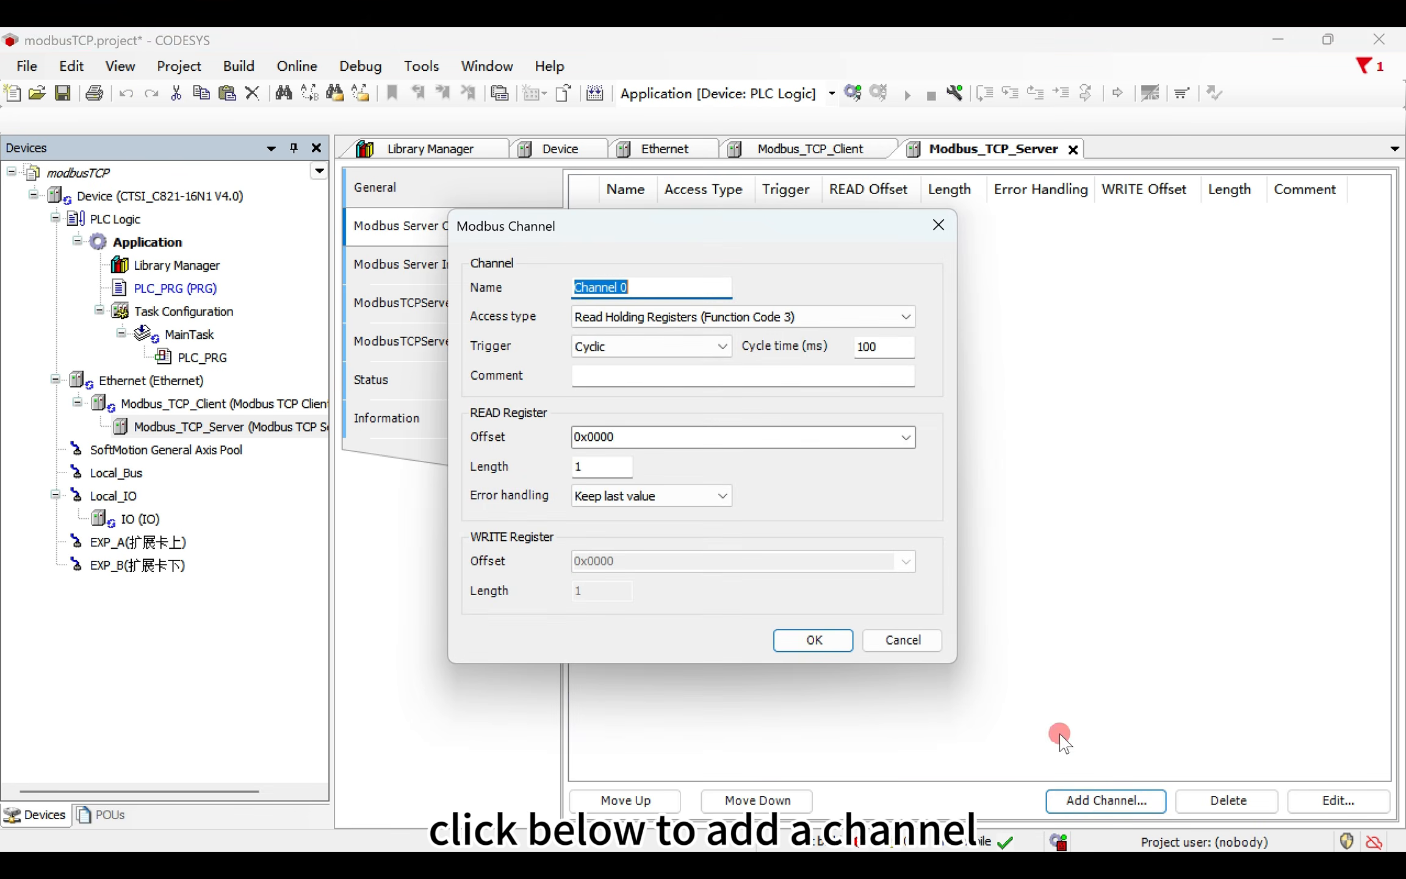
drag(642, 235, 649, 206)
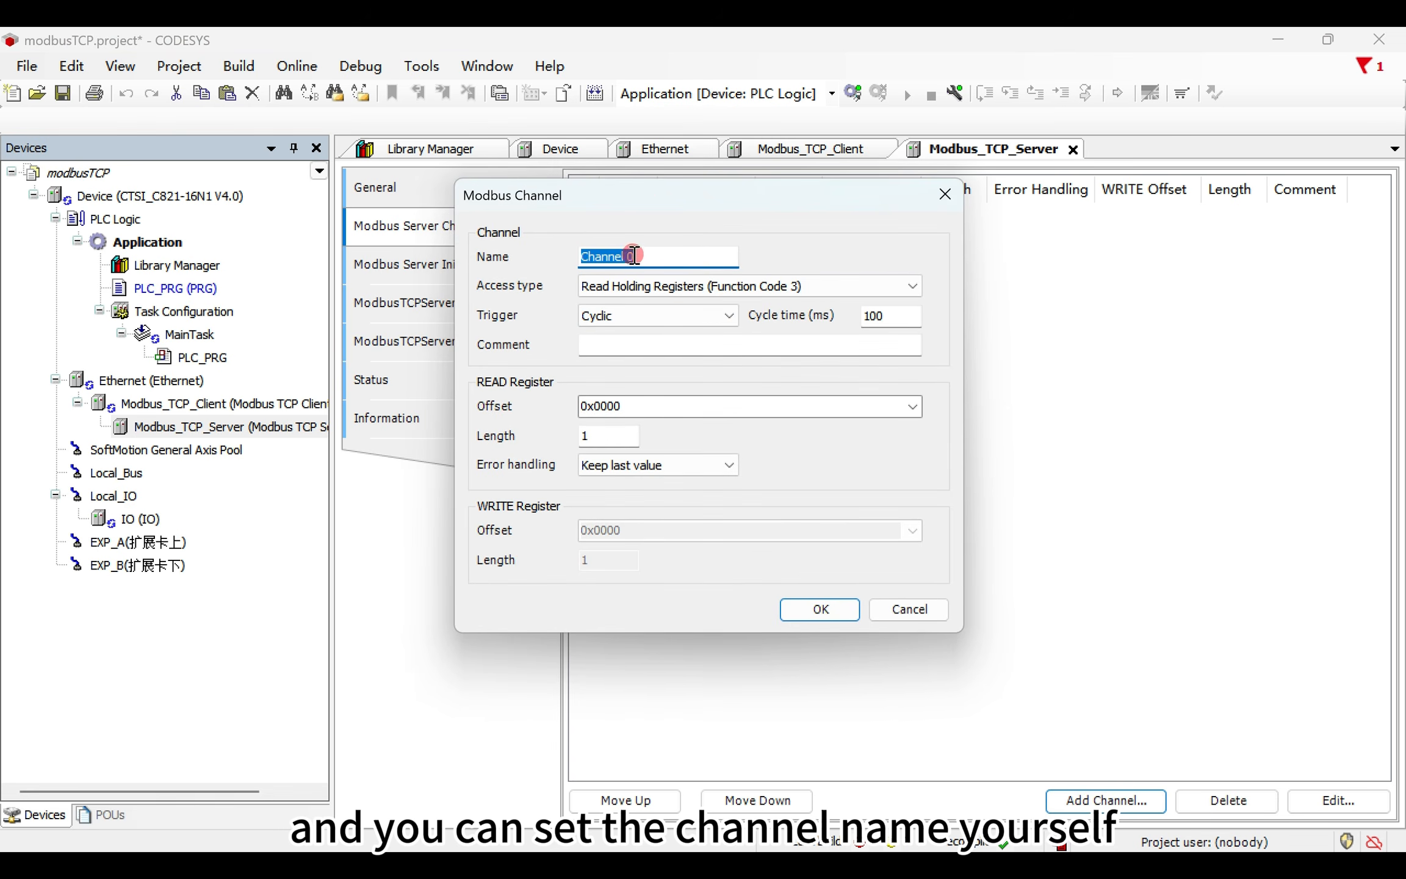
click(654, 285)
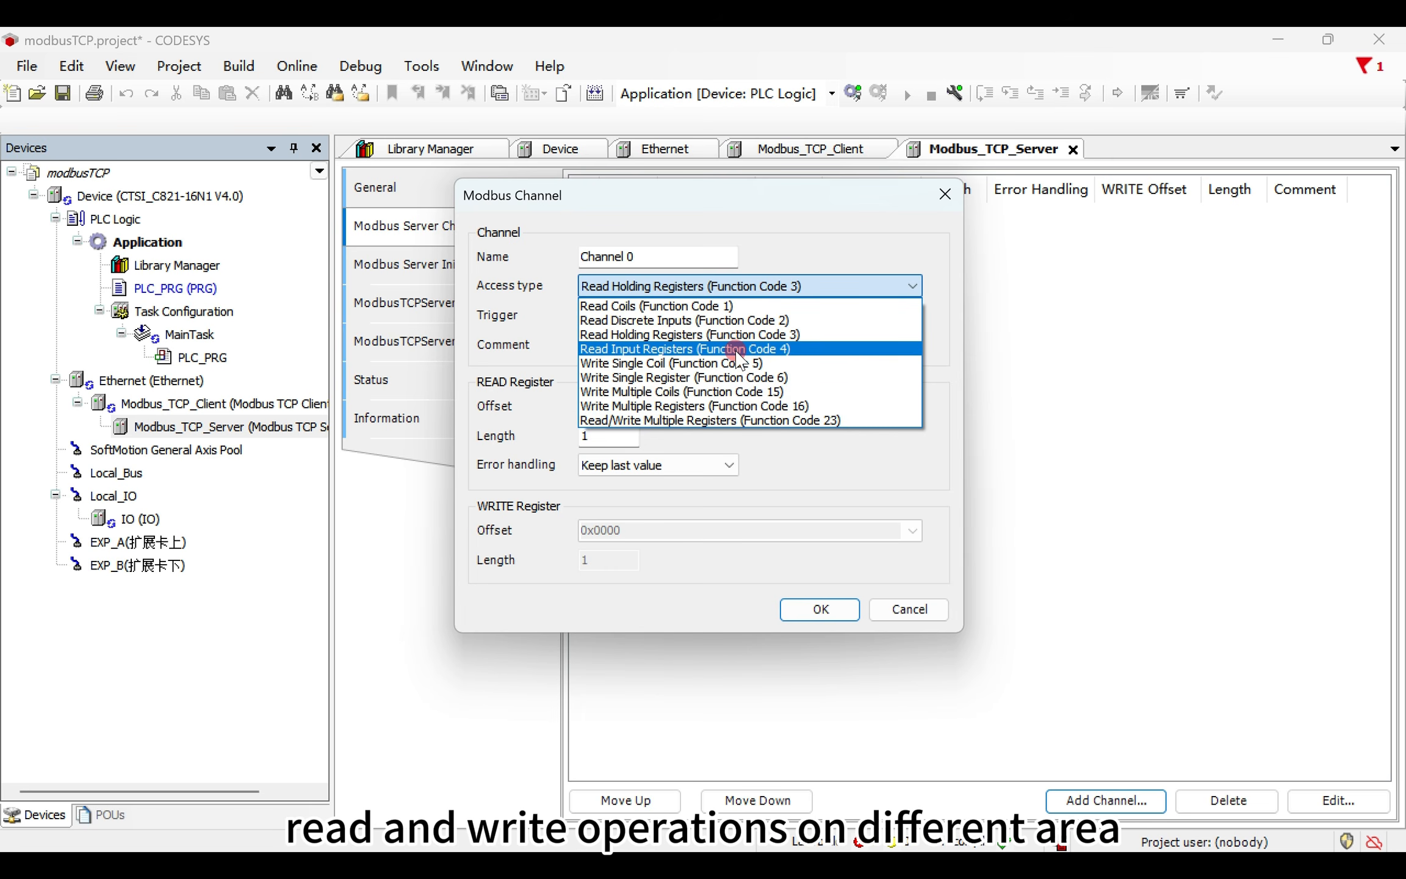
click(781, 379)
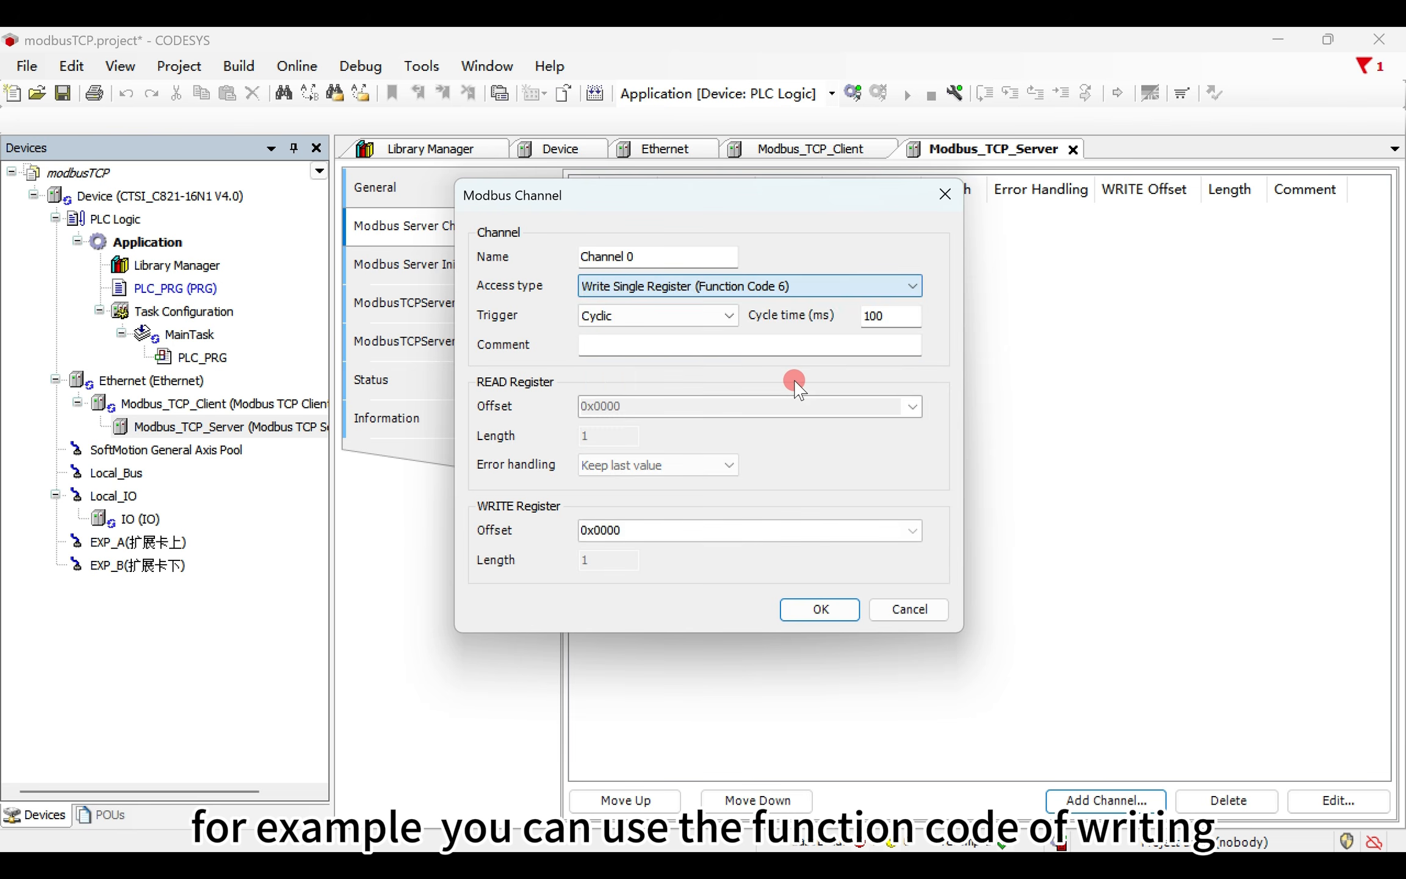
click(729, 286)
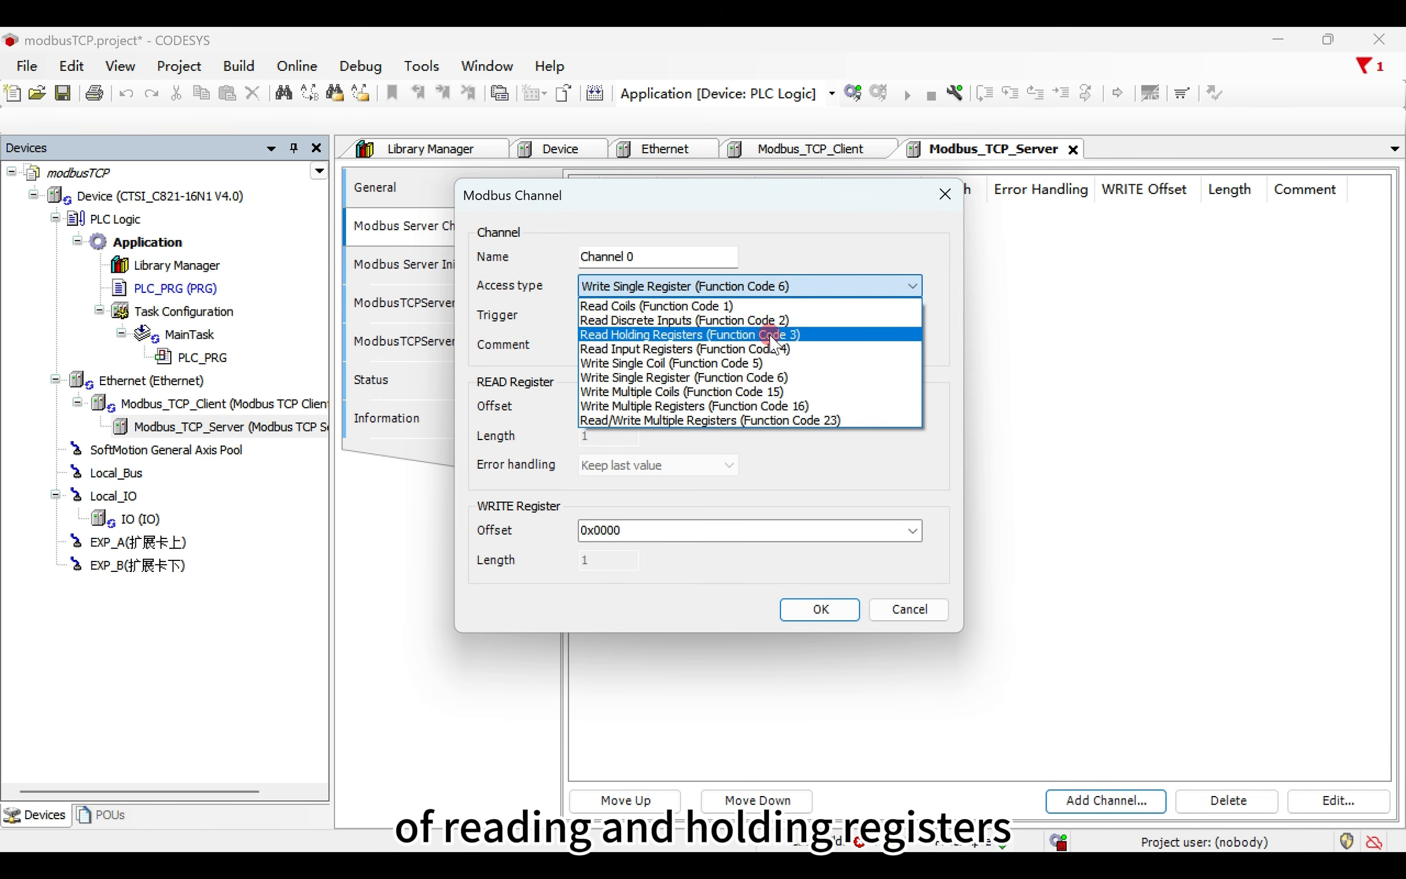
click(741, 335)
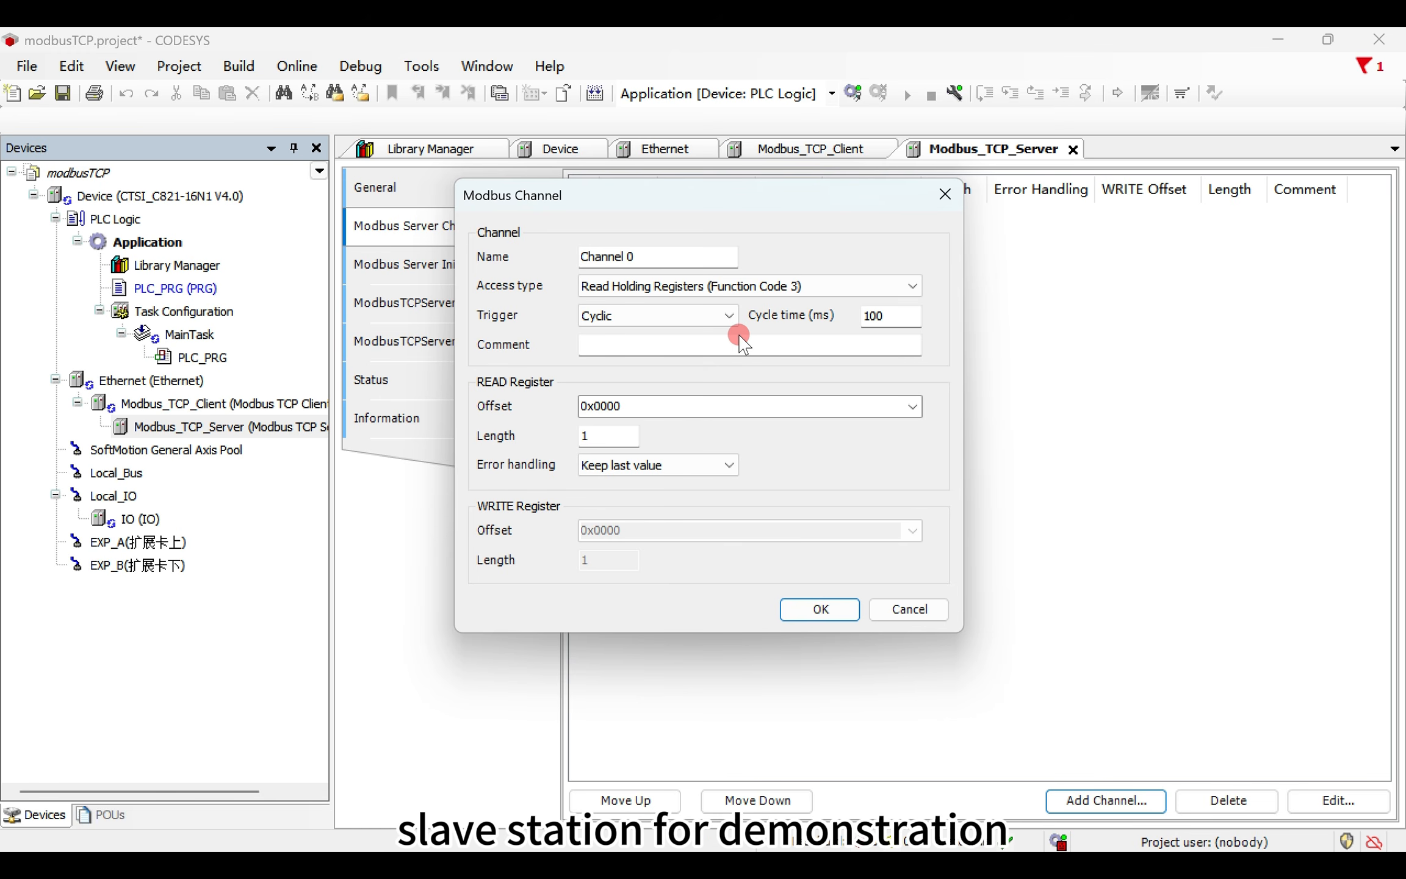
- Try the Cyclic, Rising edge and Application trigger types for Channel 0
click(723, 315)
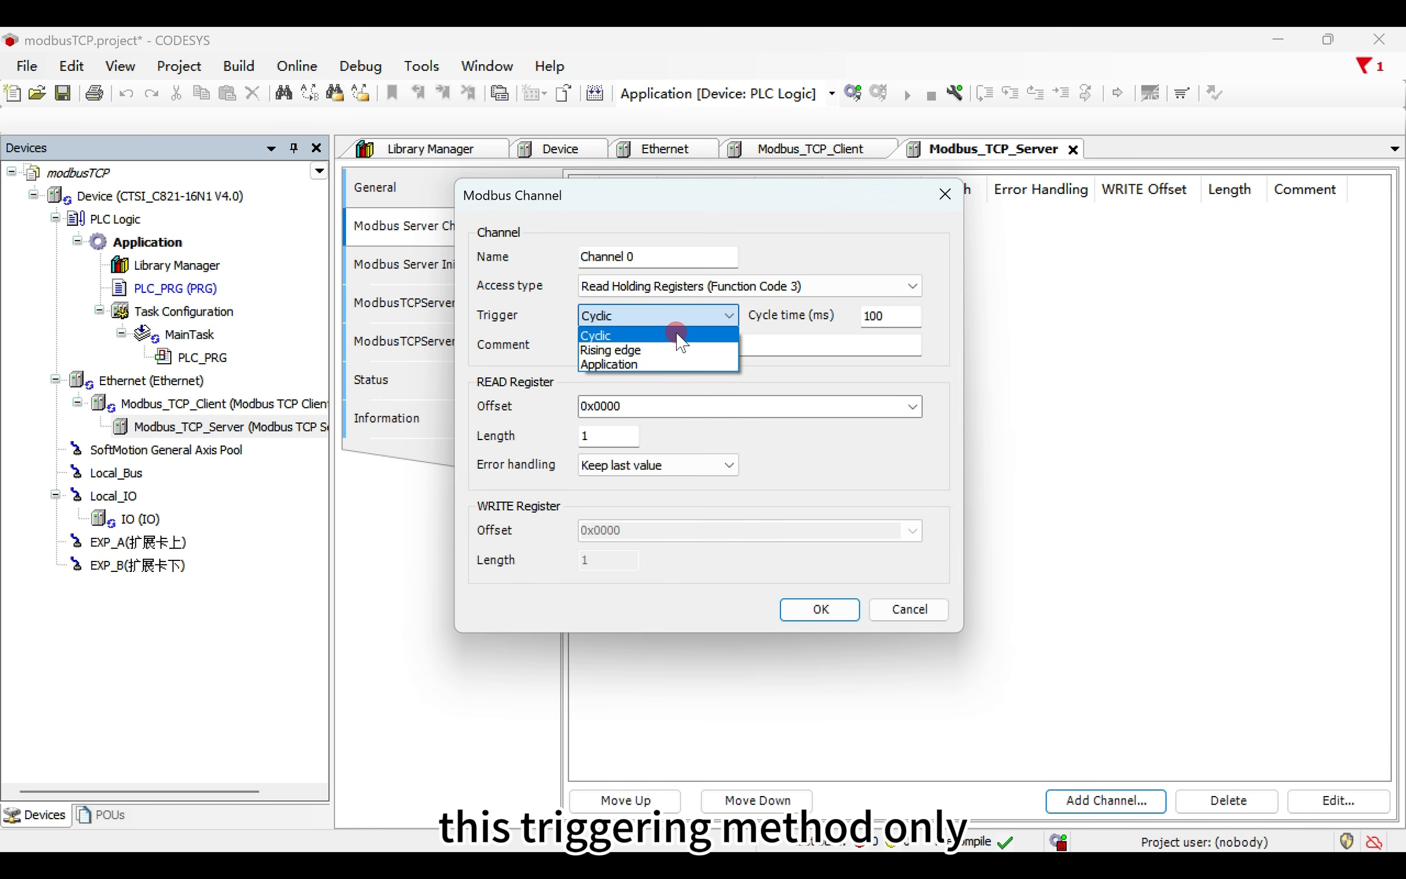
click(677, 336)
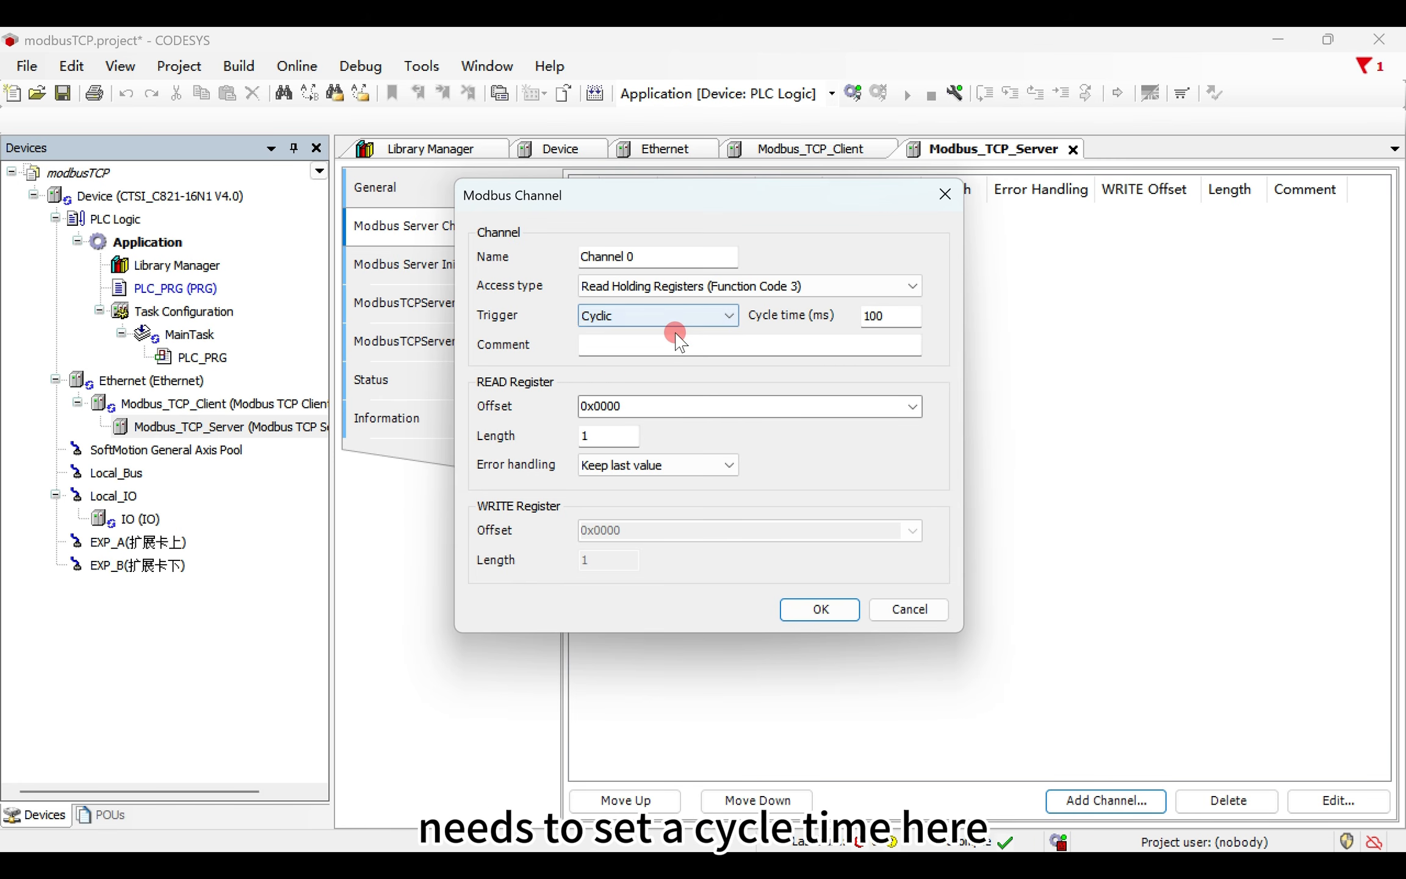
click(866, 317)
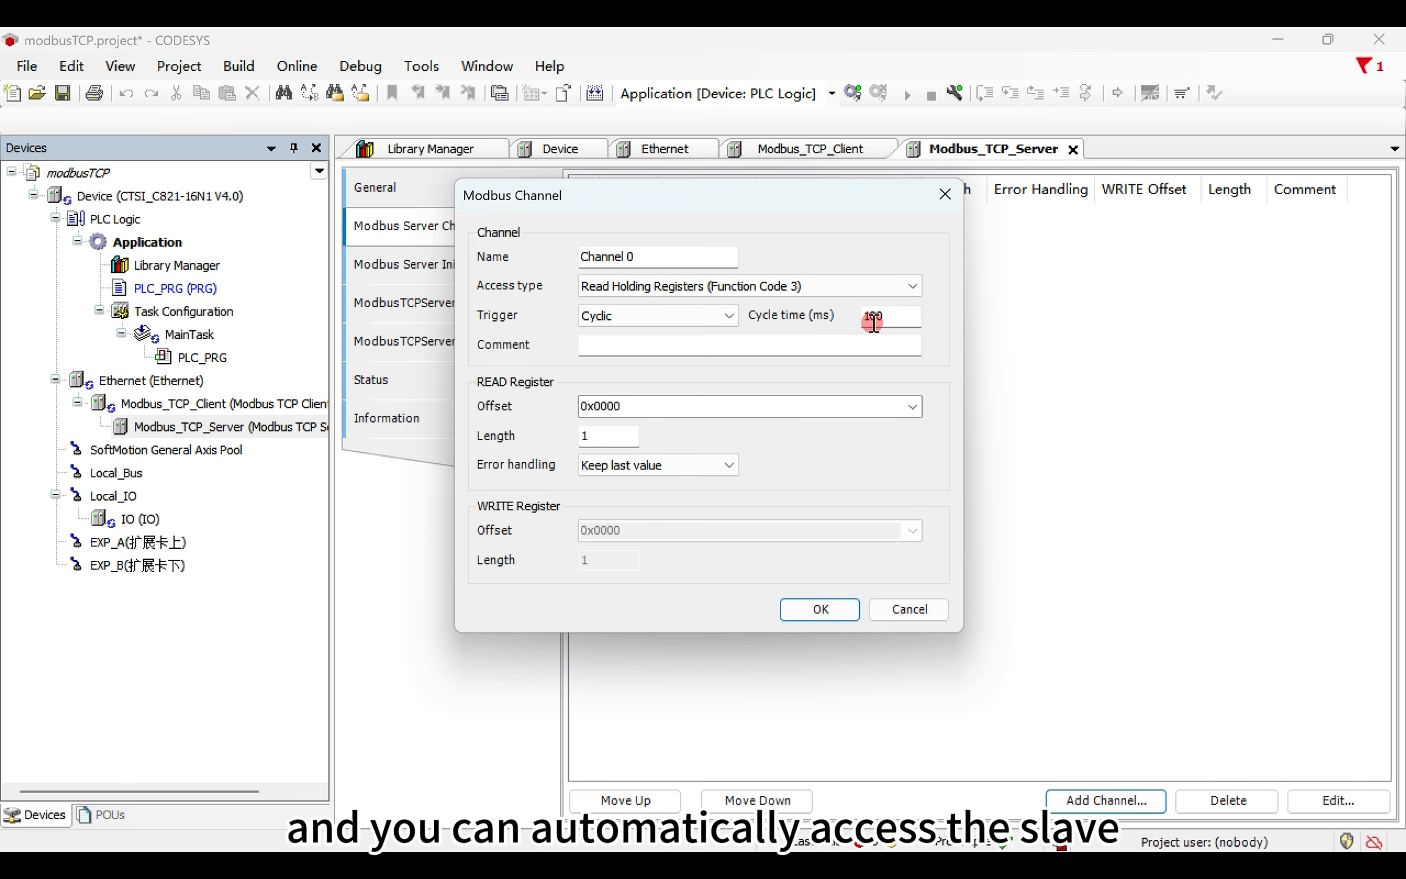
drag(893, 317, 847, 317)
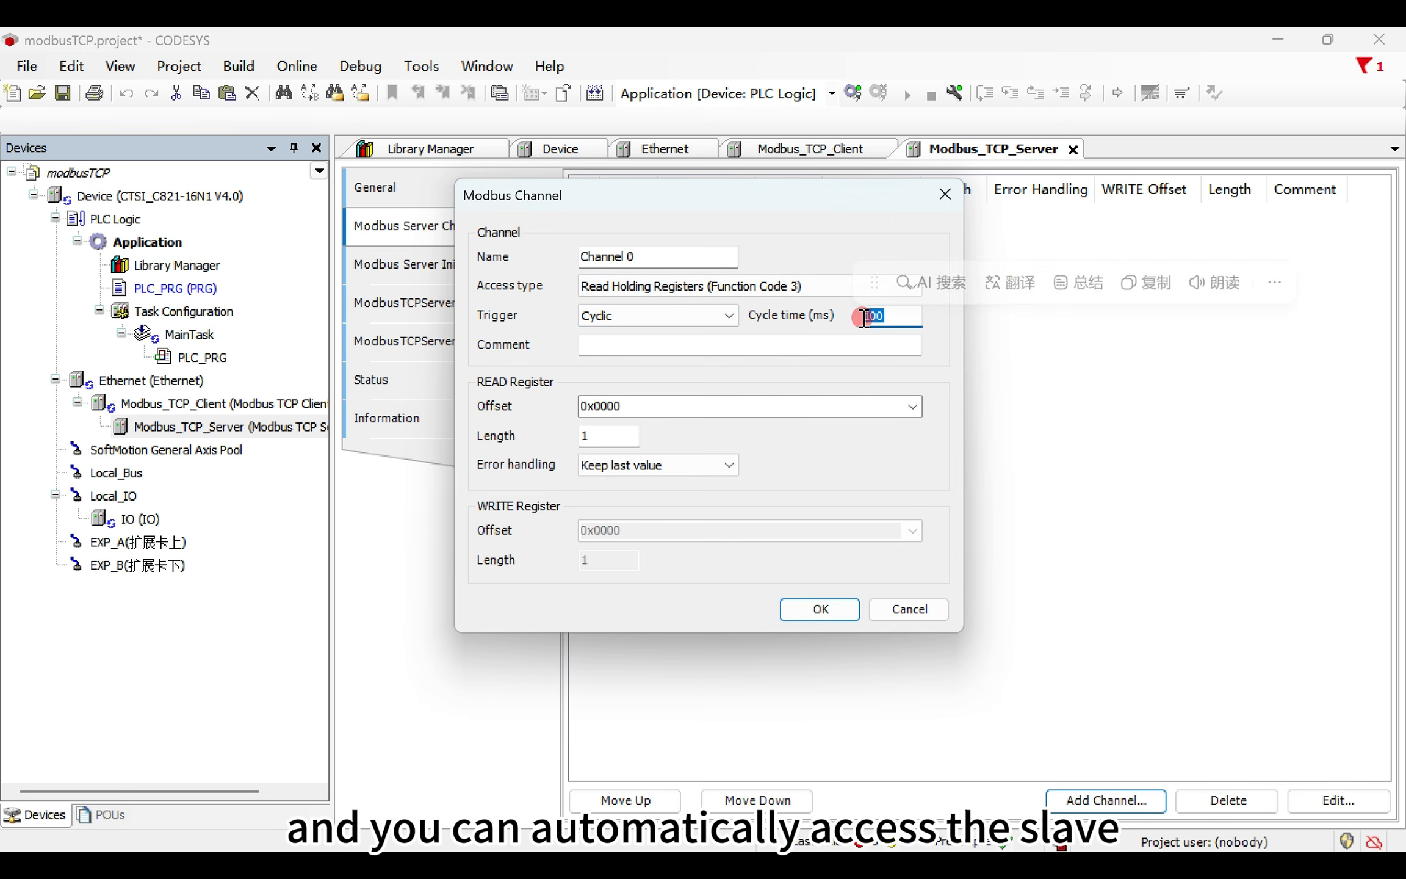
click(885, 318)
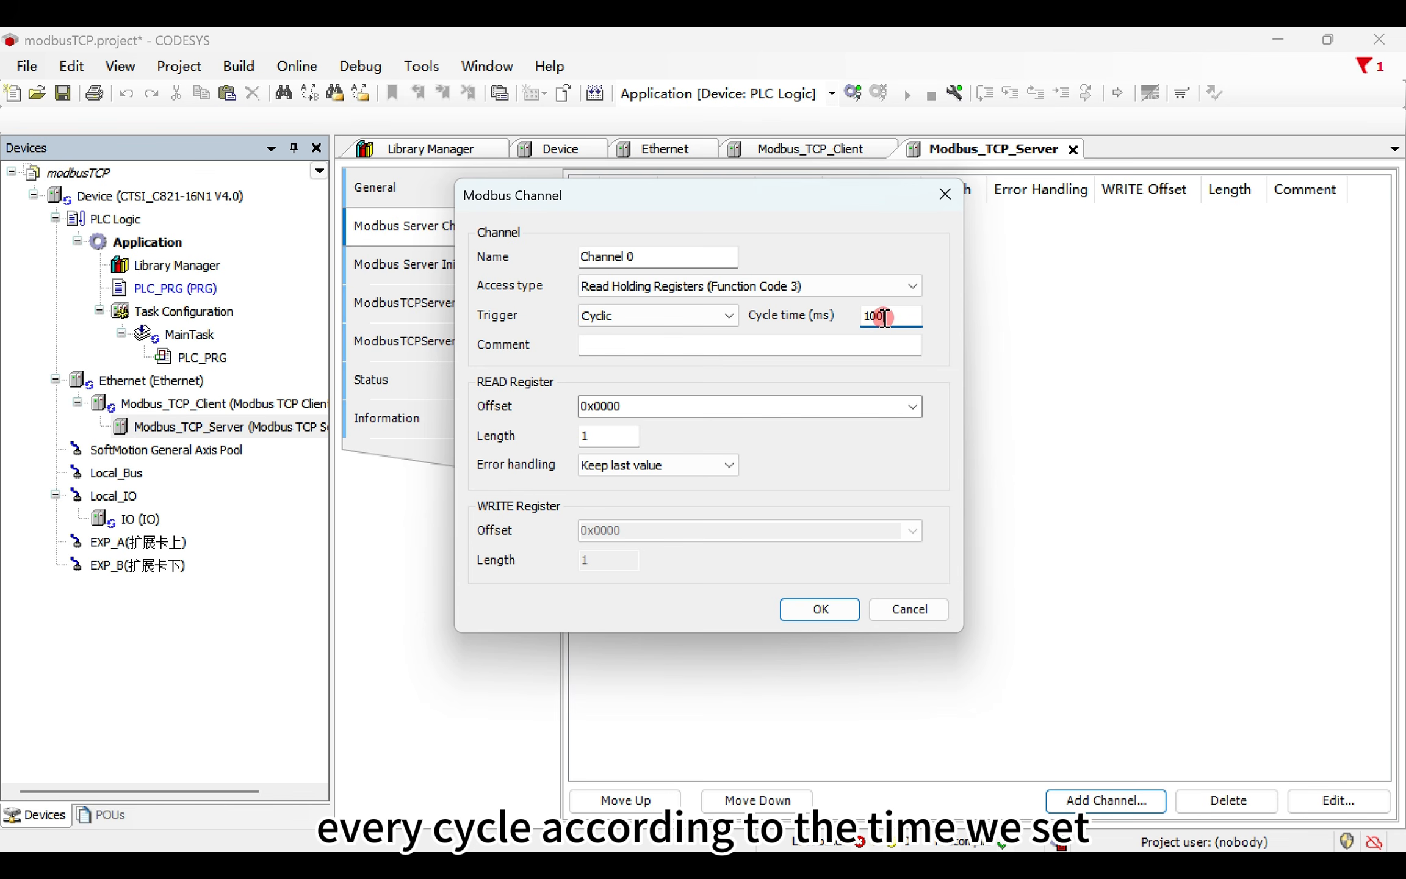
click(680, 316)
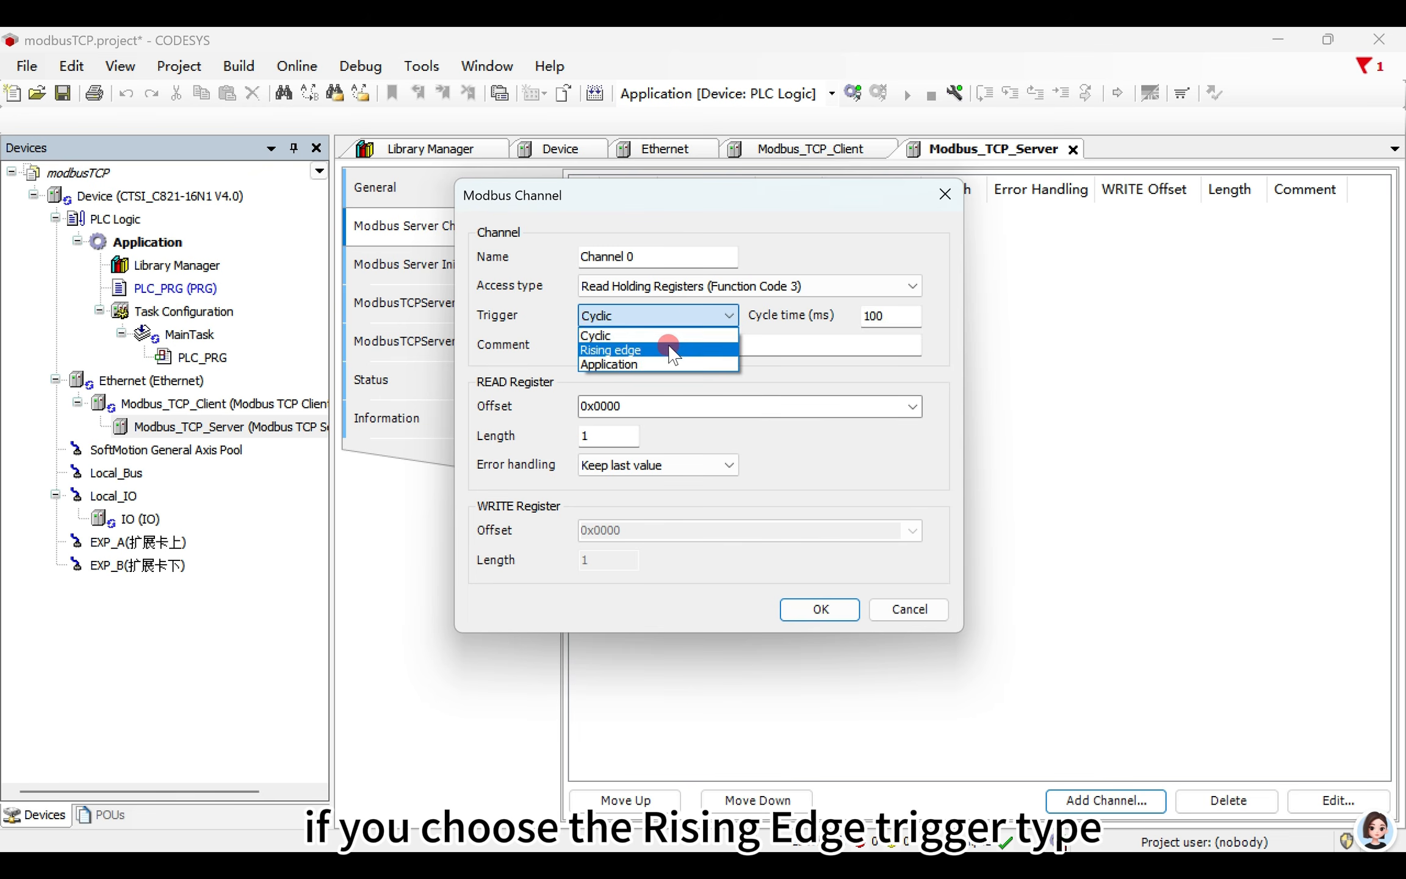
click(669, 345)
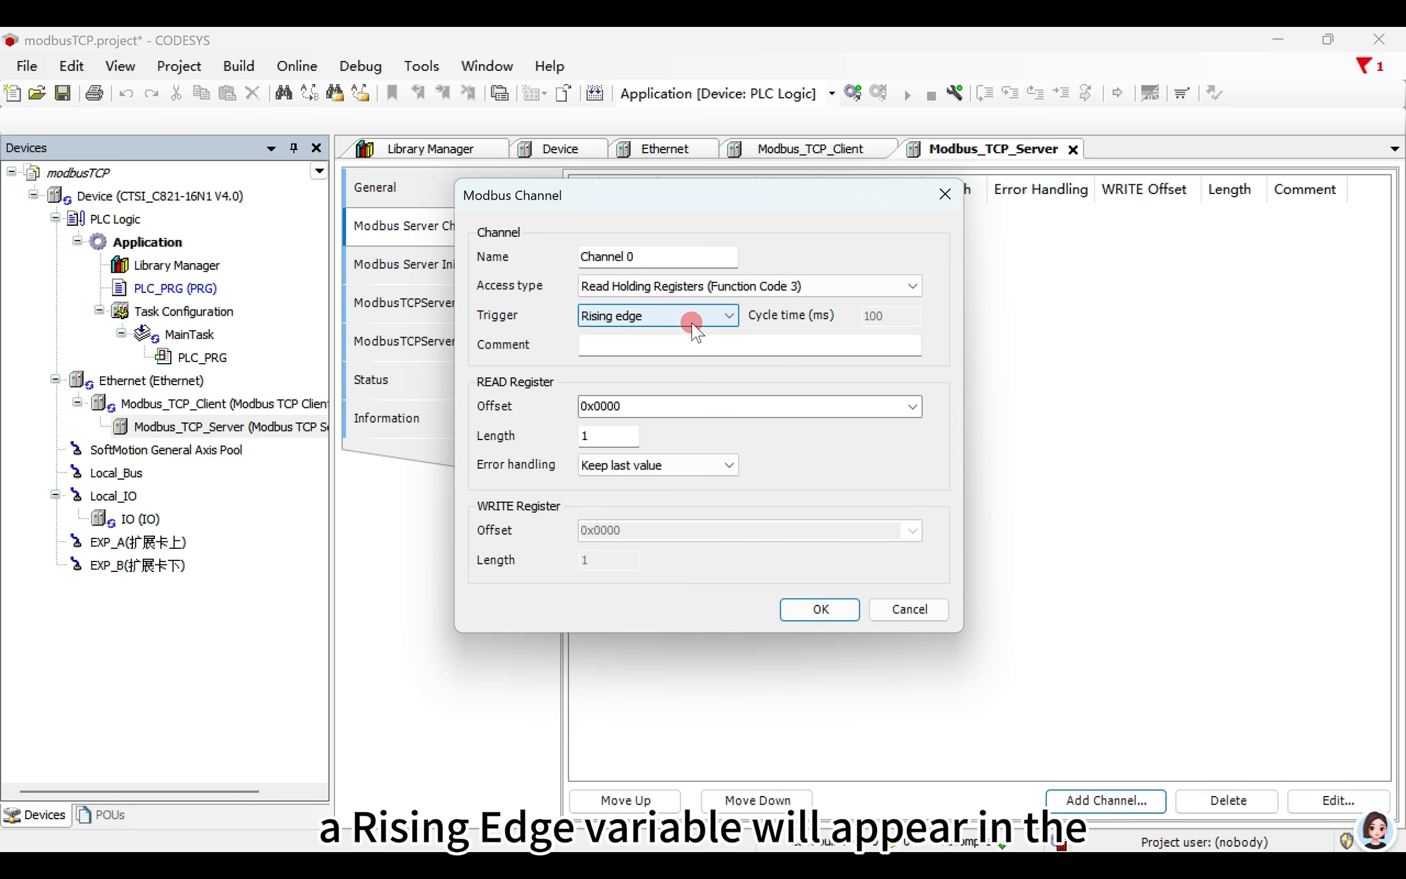
drag(701, 195, 873, 196)
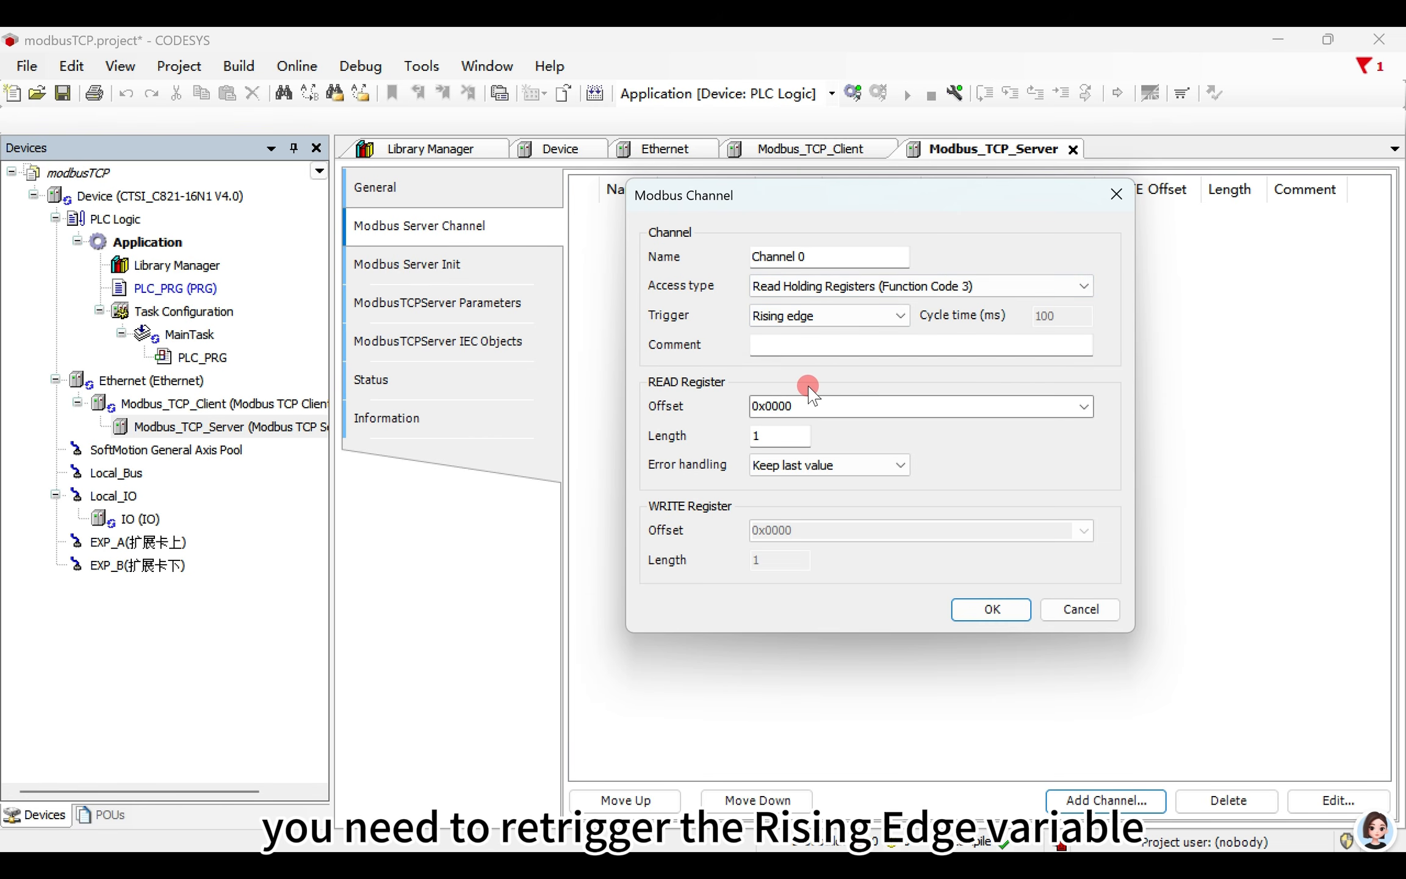
click(810, 316)
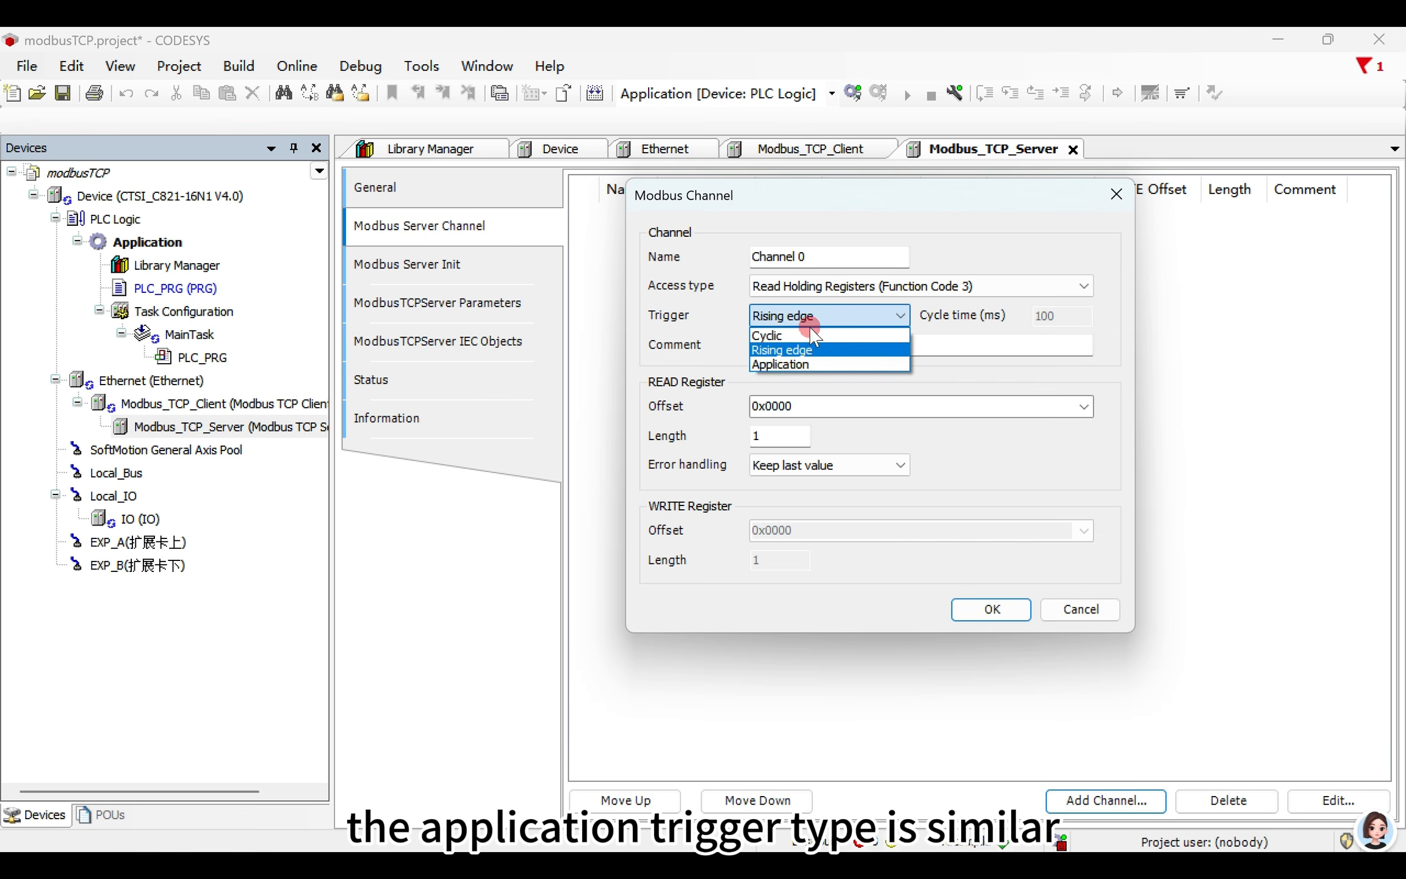
click(809, 360)
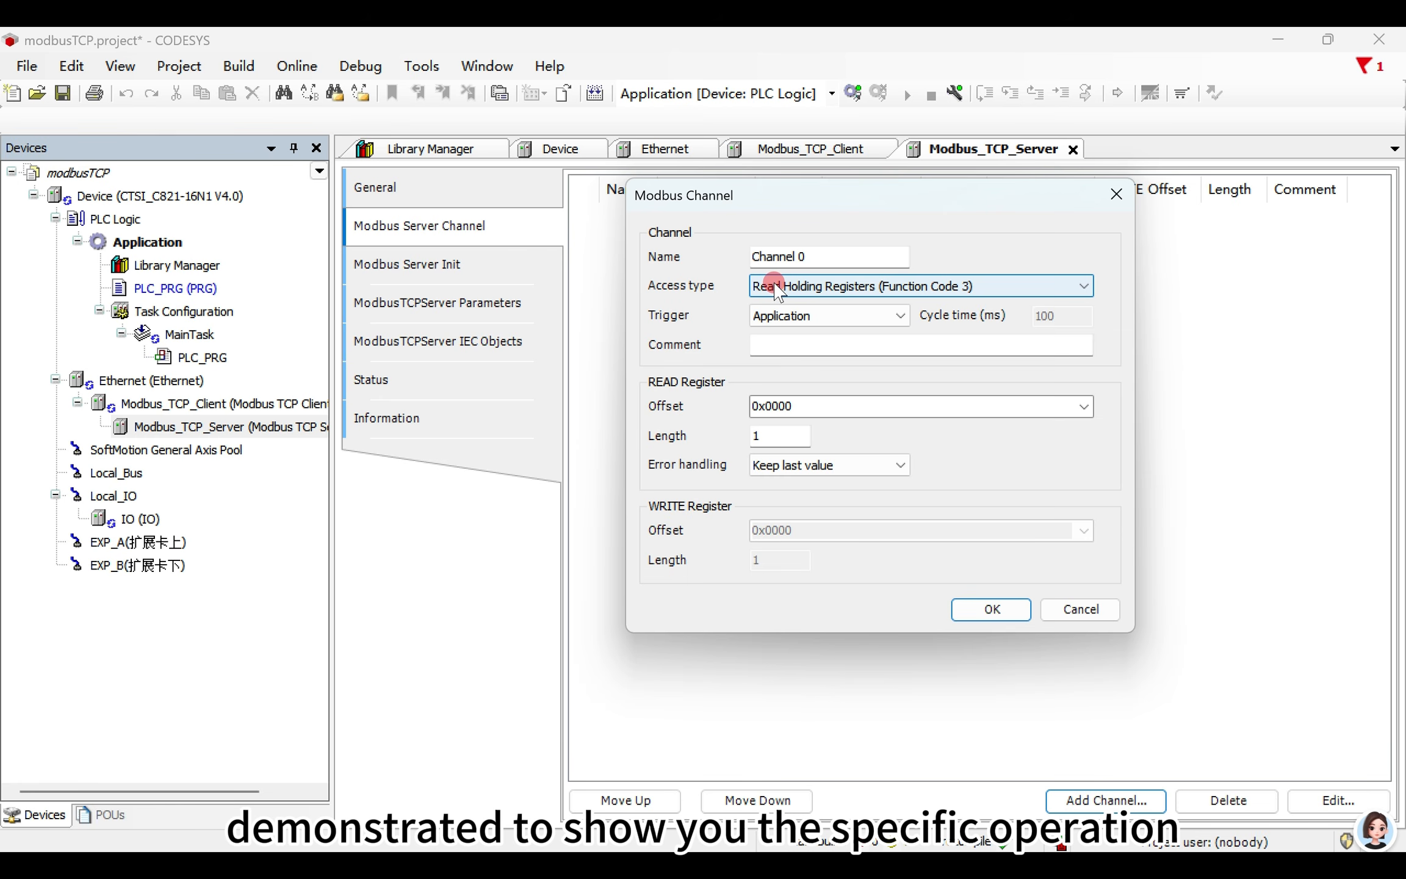
- Set the trigger of Channel 0 to Cyclic with a cycle time of 100 ms
click(800, 317)
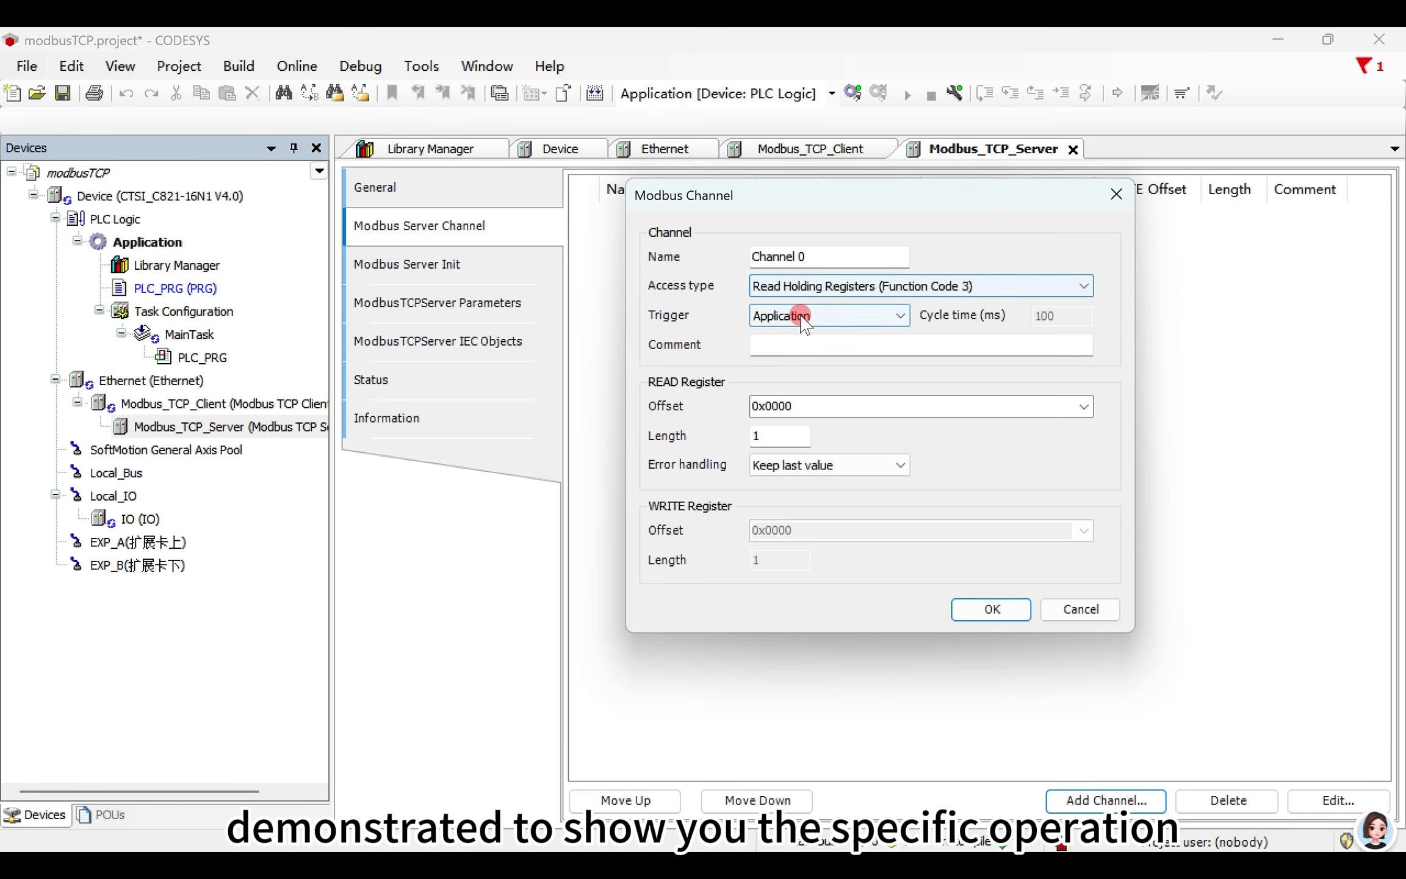
click(804, 332)
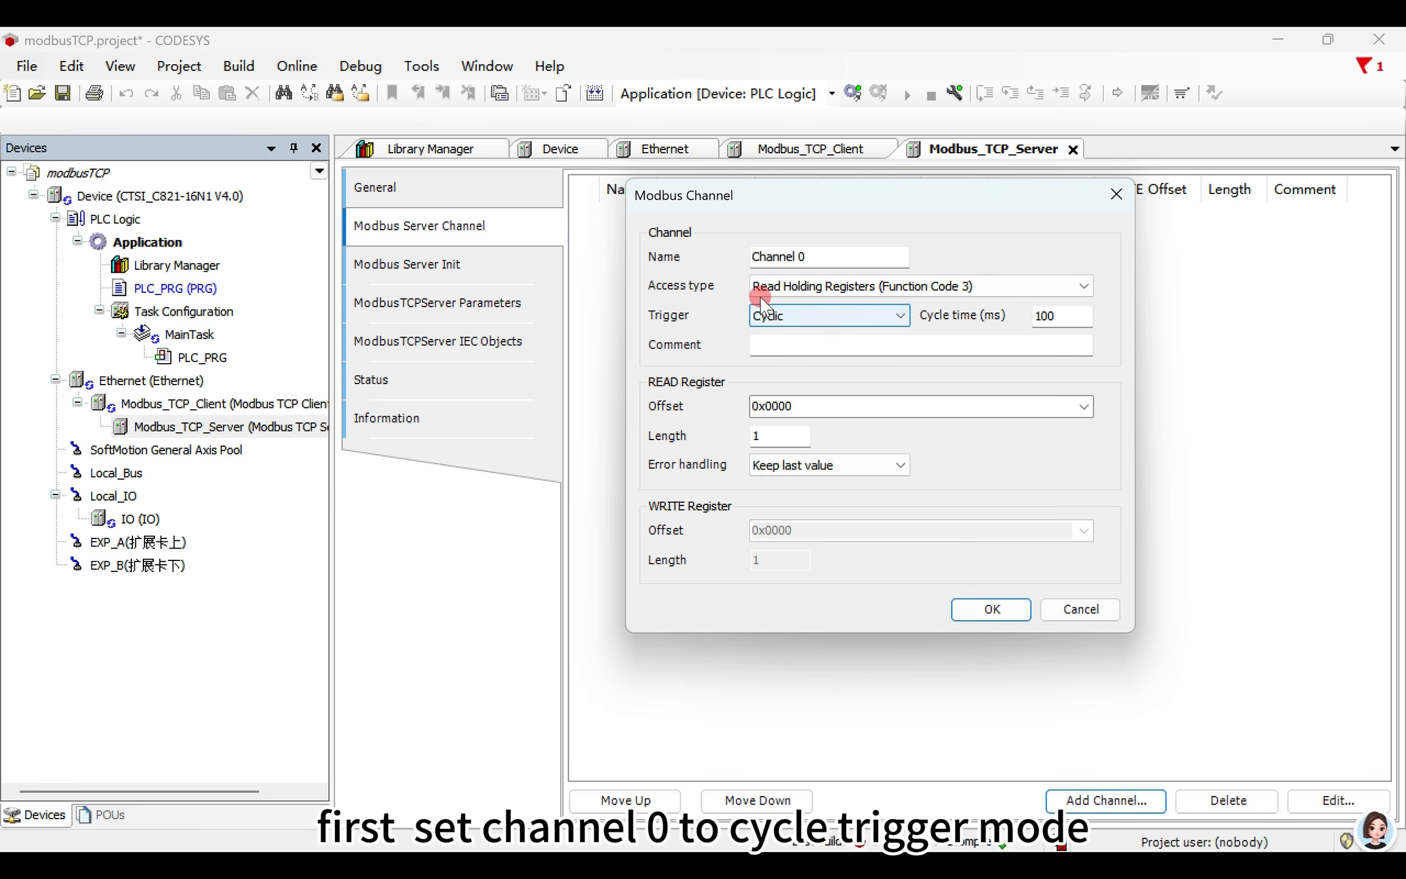
double_click(1081, 316)
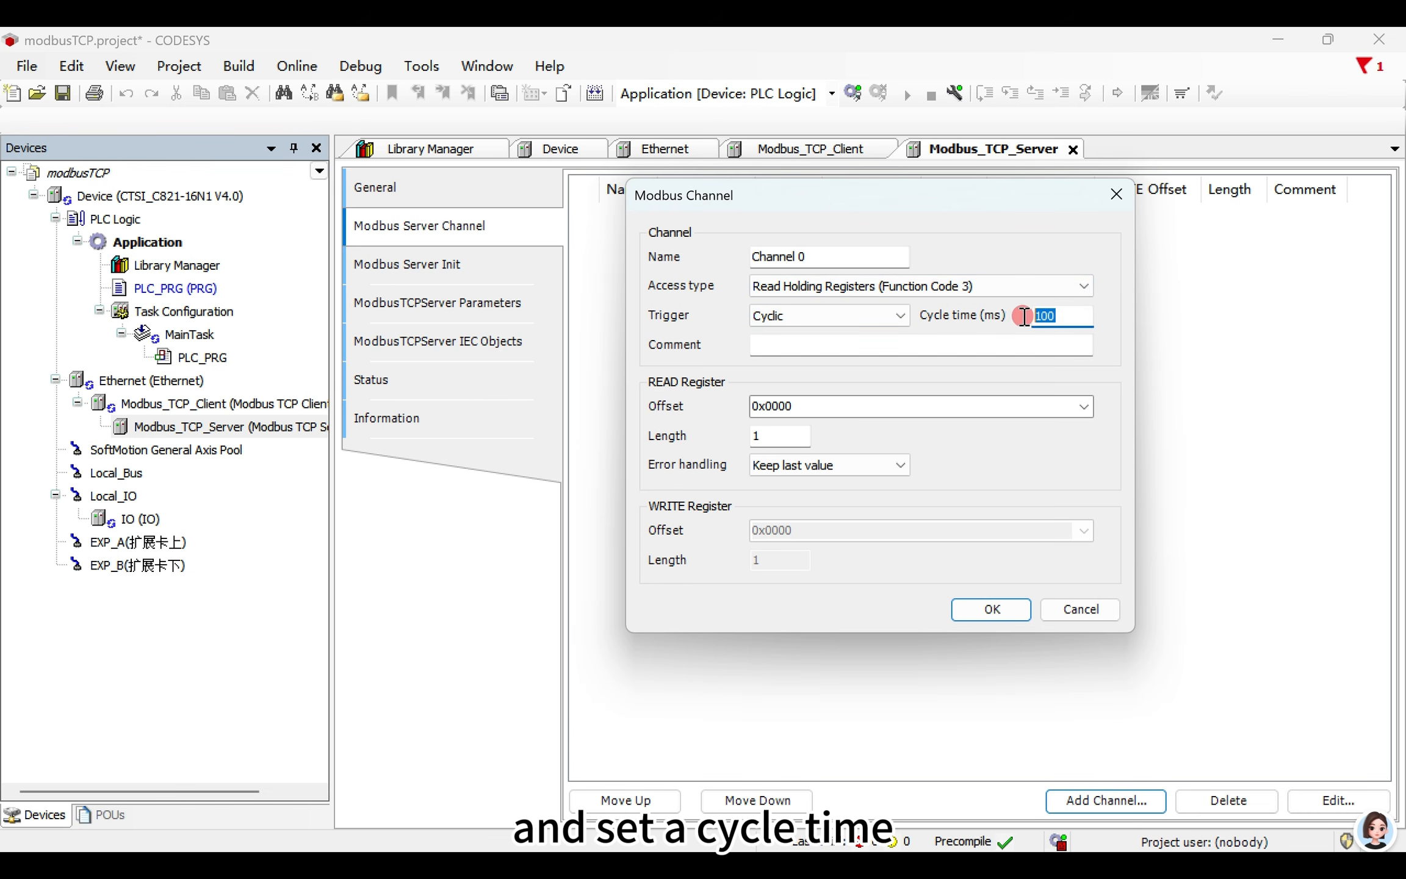
click(1079, 312)
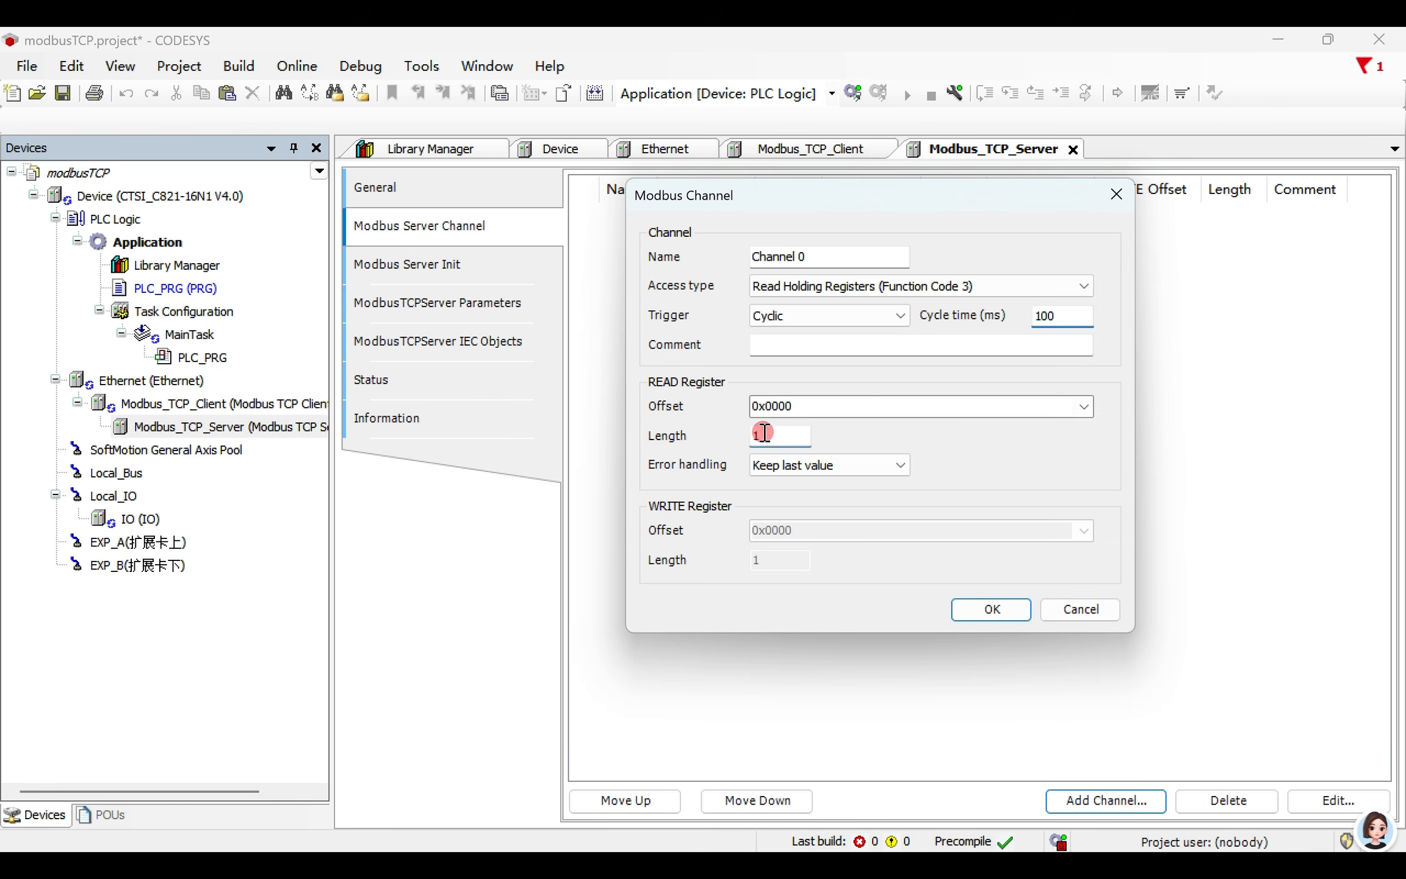
- Set Channel 0's read length to 5 with error handling Keep last value, and add the channel to the server
drag(793, 435, 728, 440)
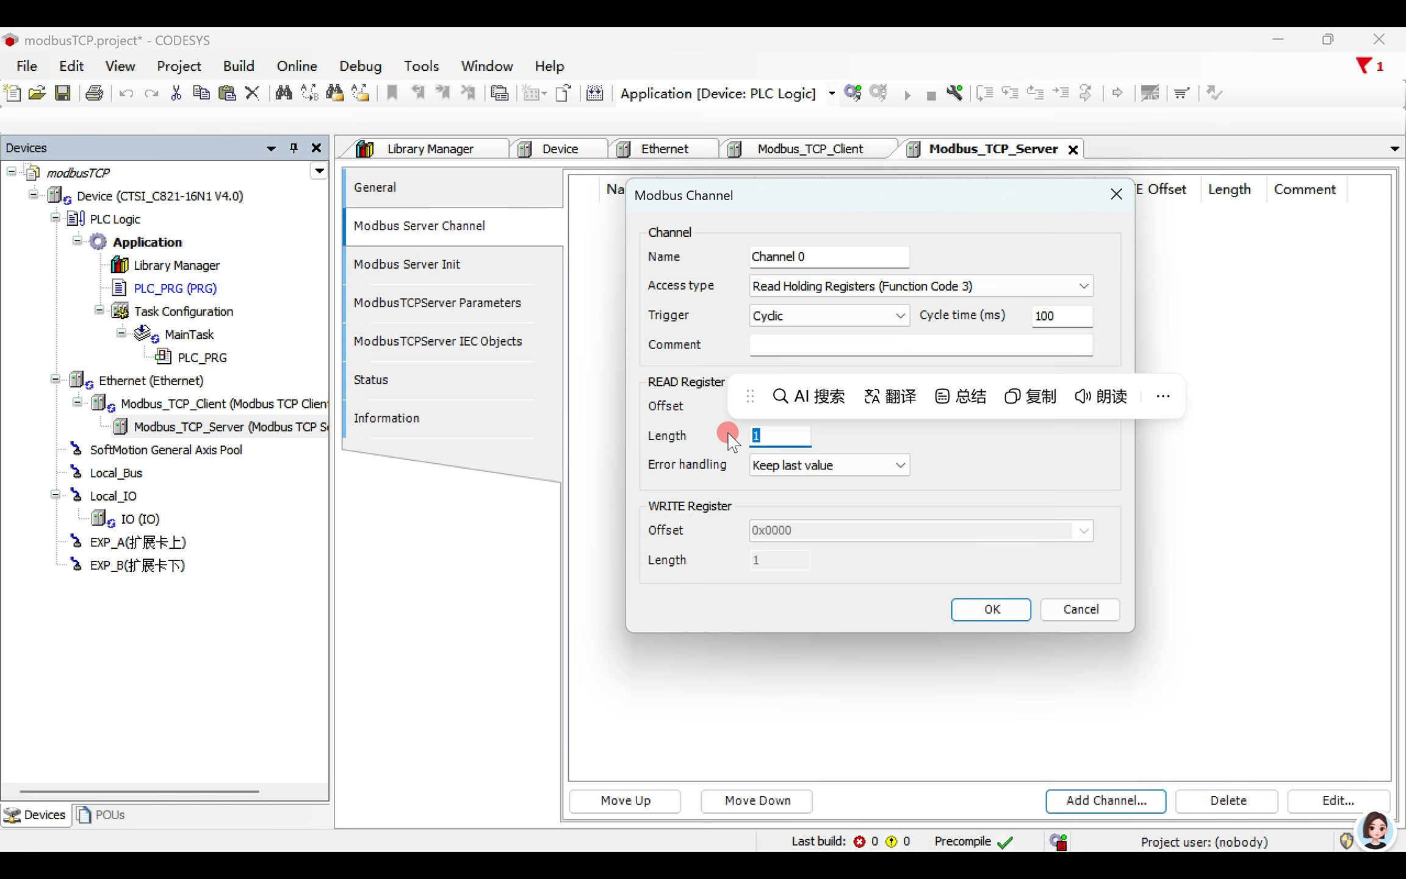
text(5)
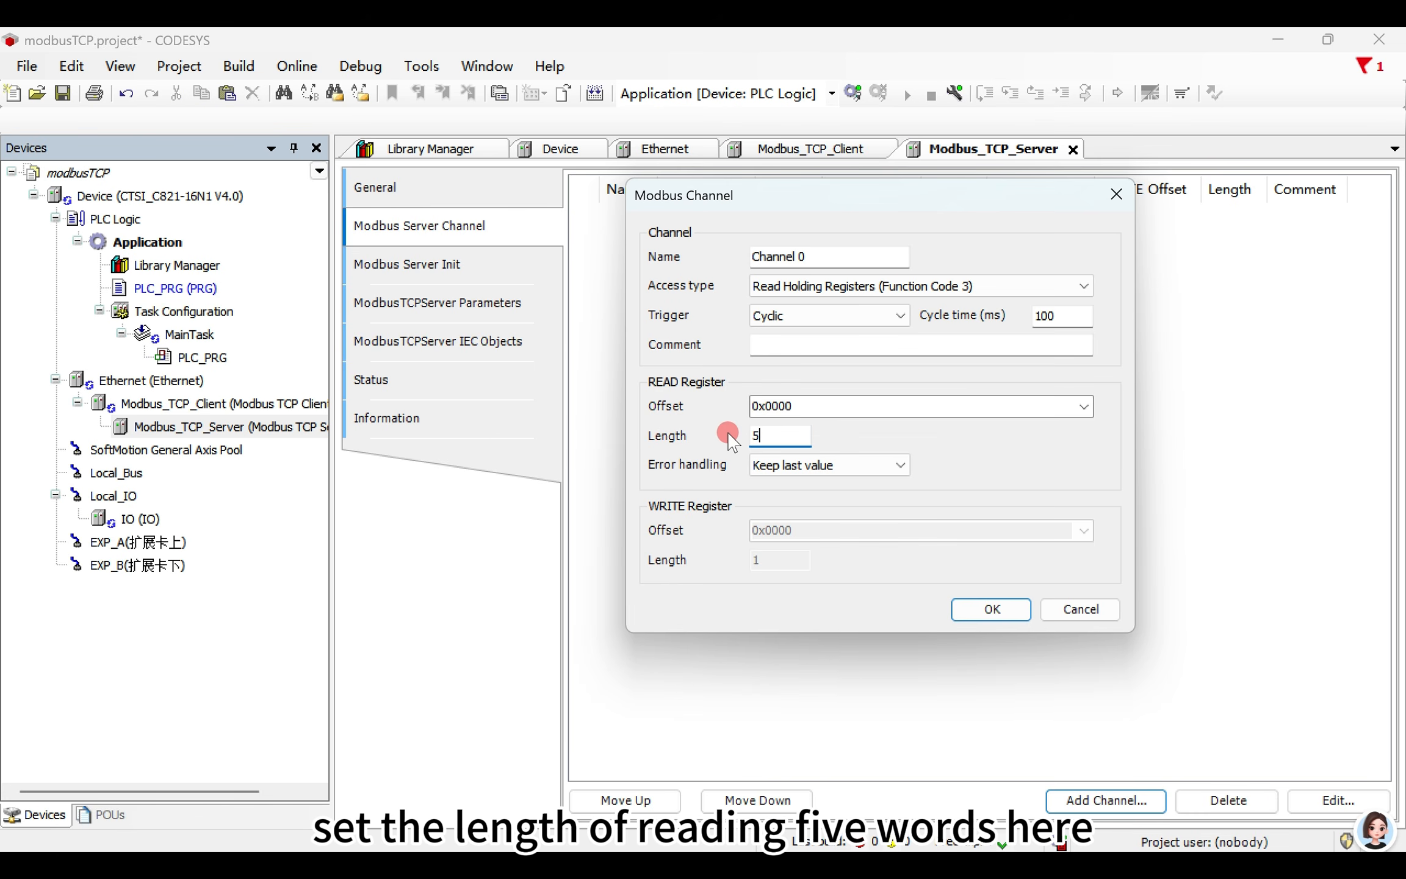
click(763, 467)
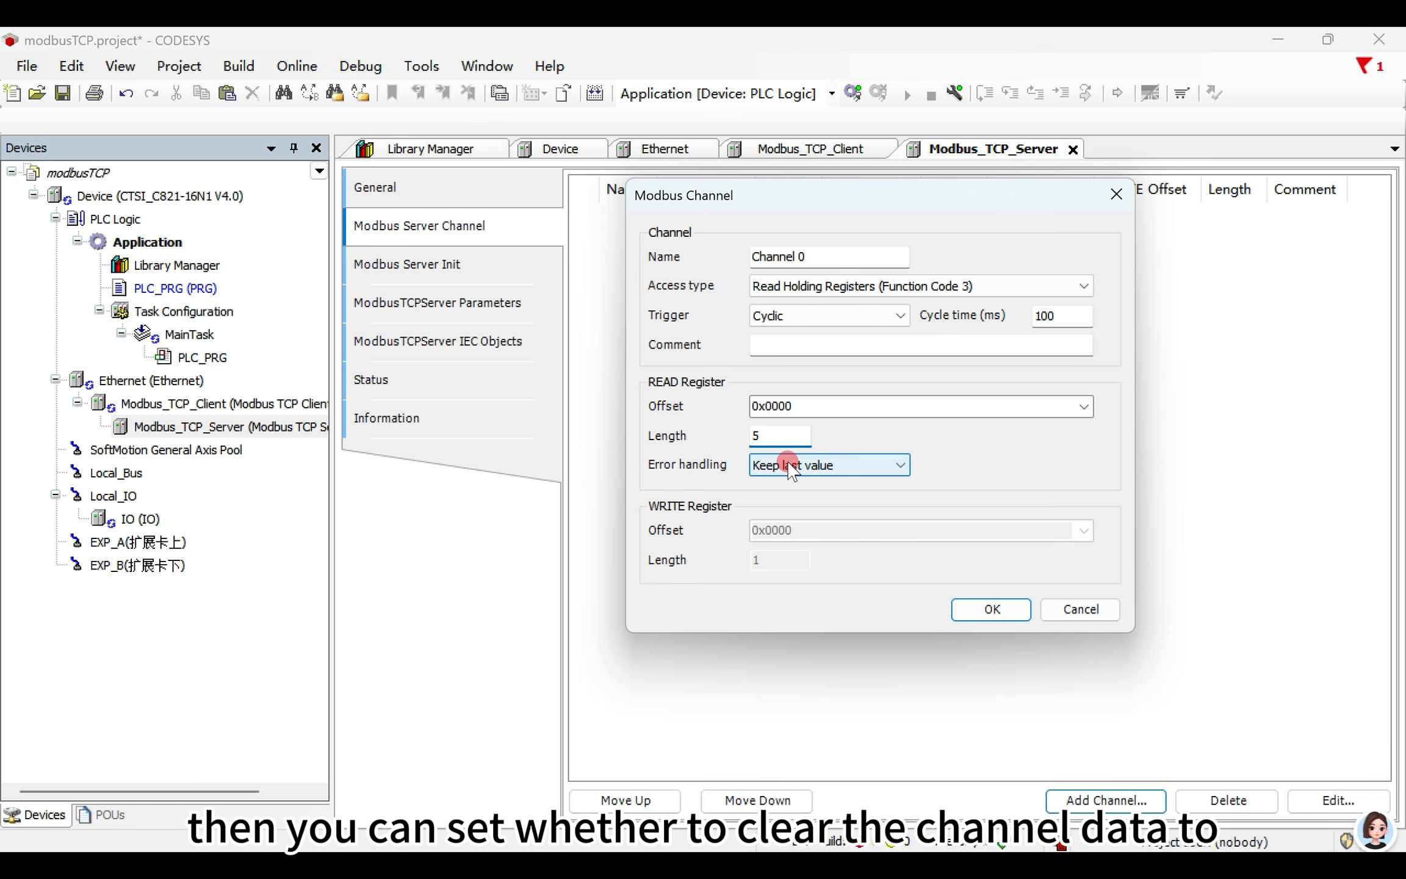
click(791, 470)
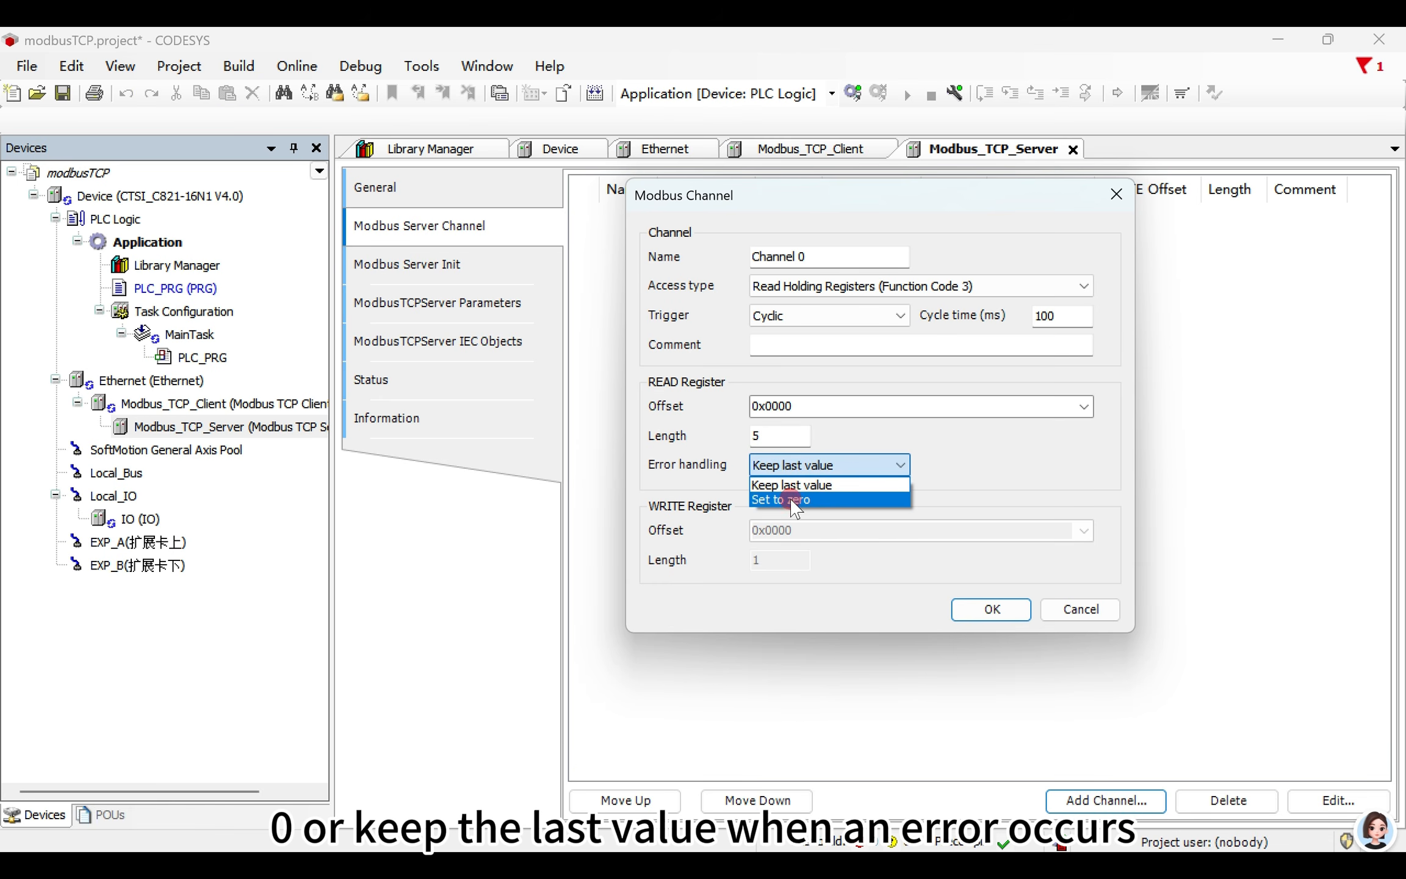
click(807, 485)
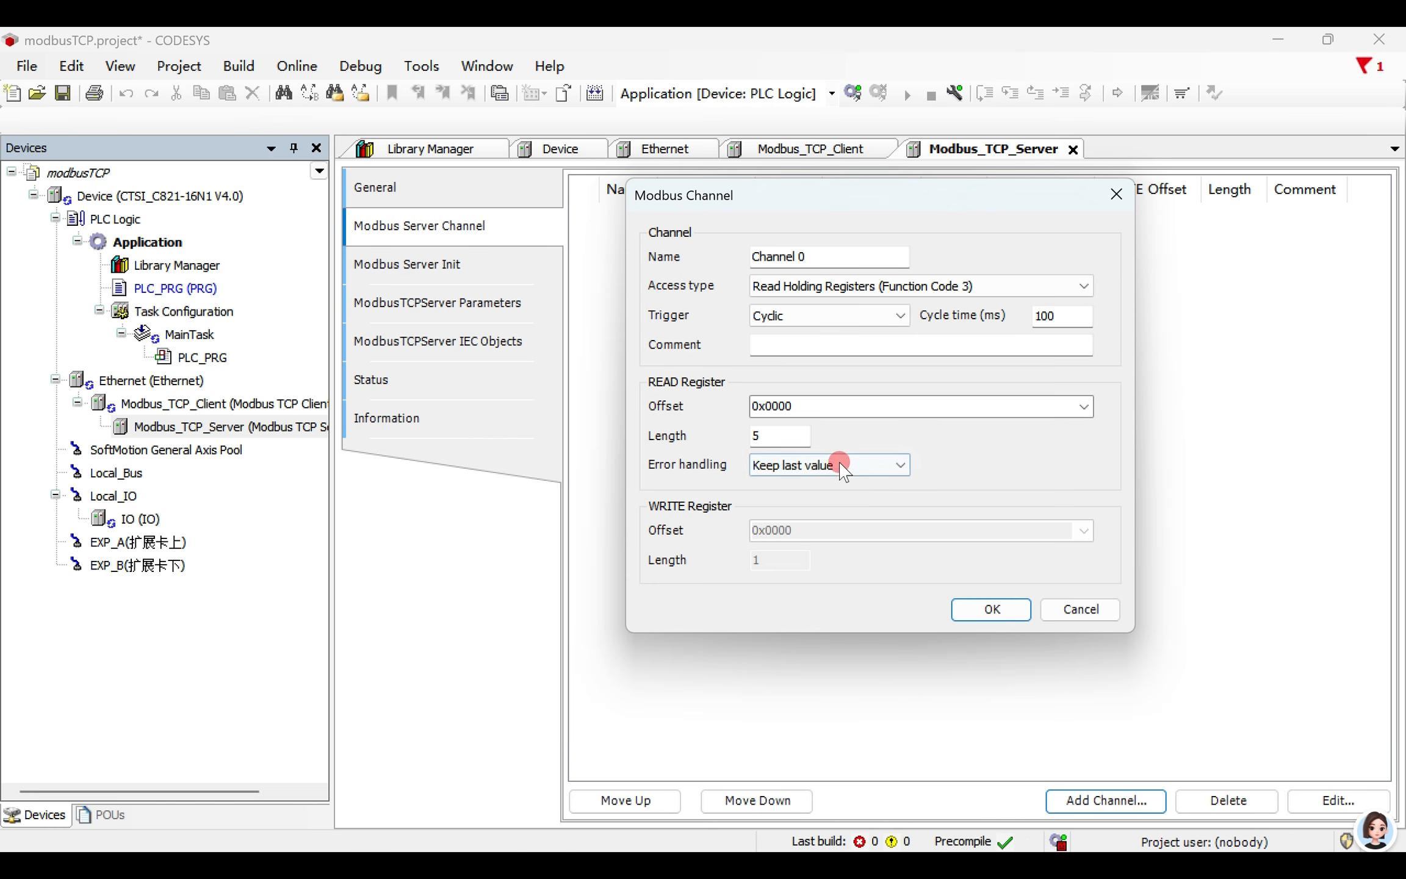
click(983, 610)
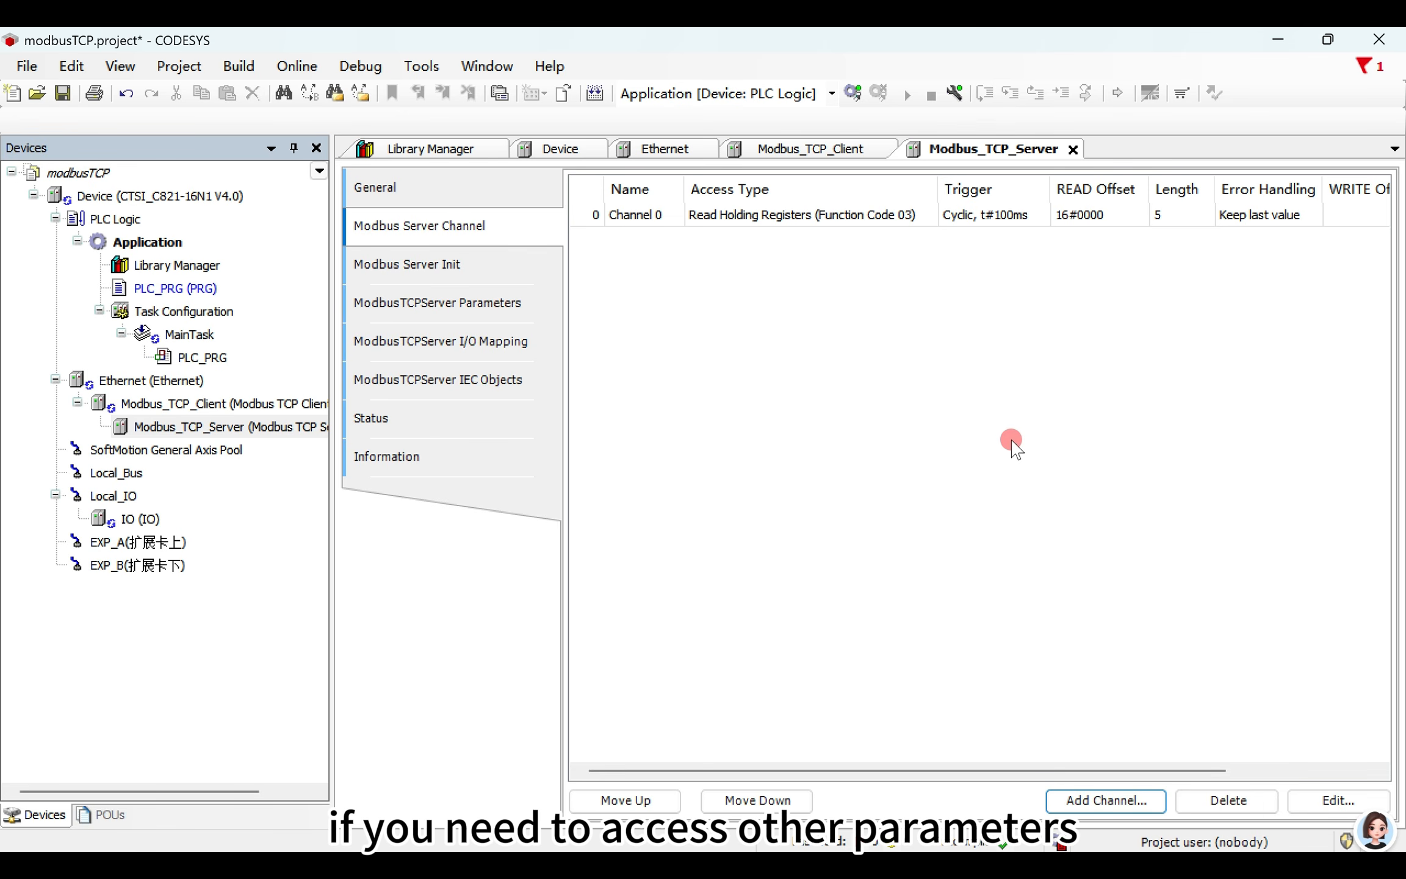
- Start a second channel, Channel 1, with access type Read Coils (Function Code 1) and a Rising edge trigger
click(1107, 800)
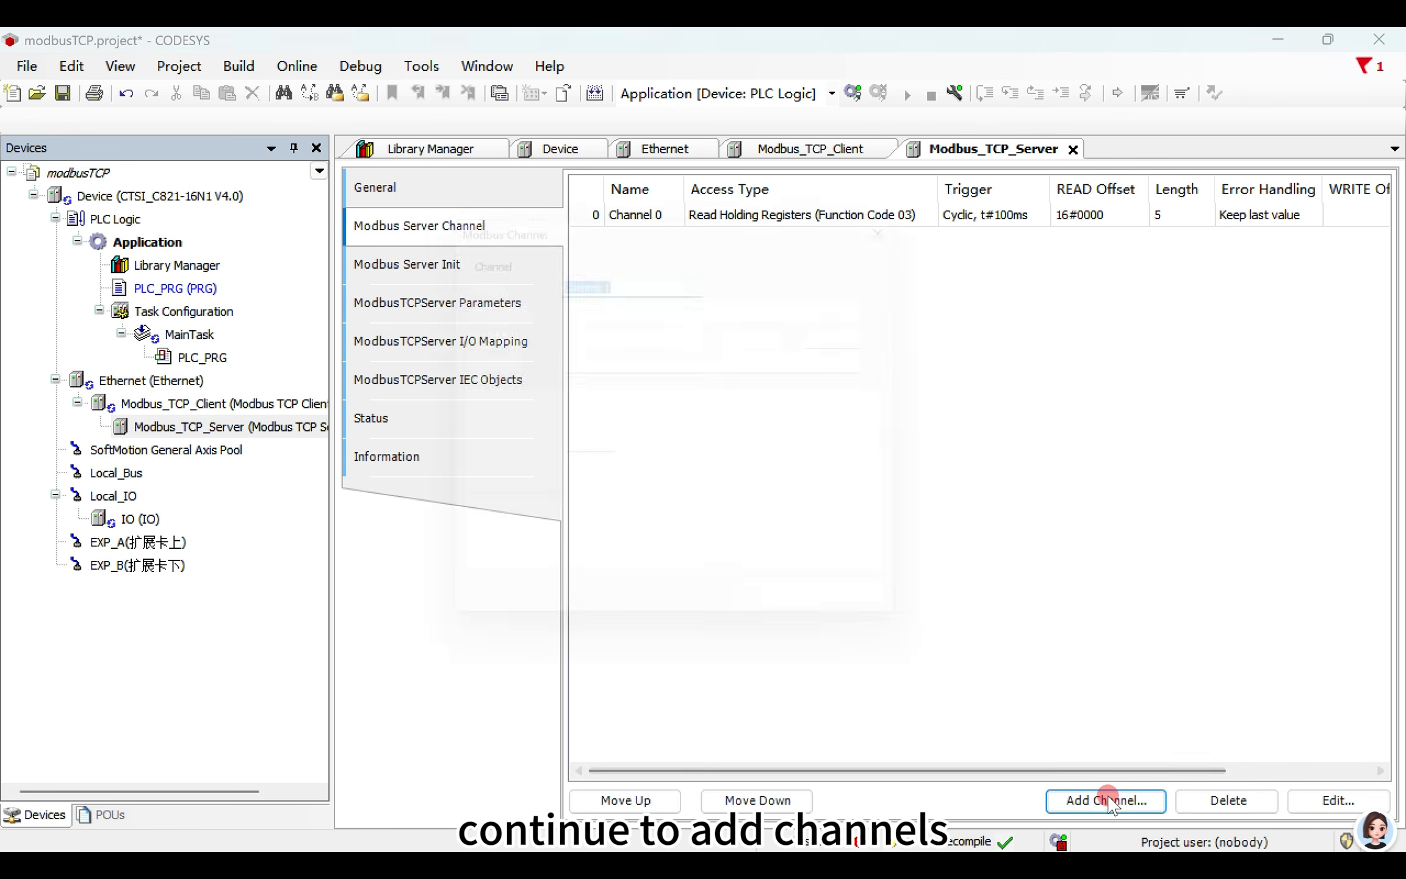
click(671, 315)
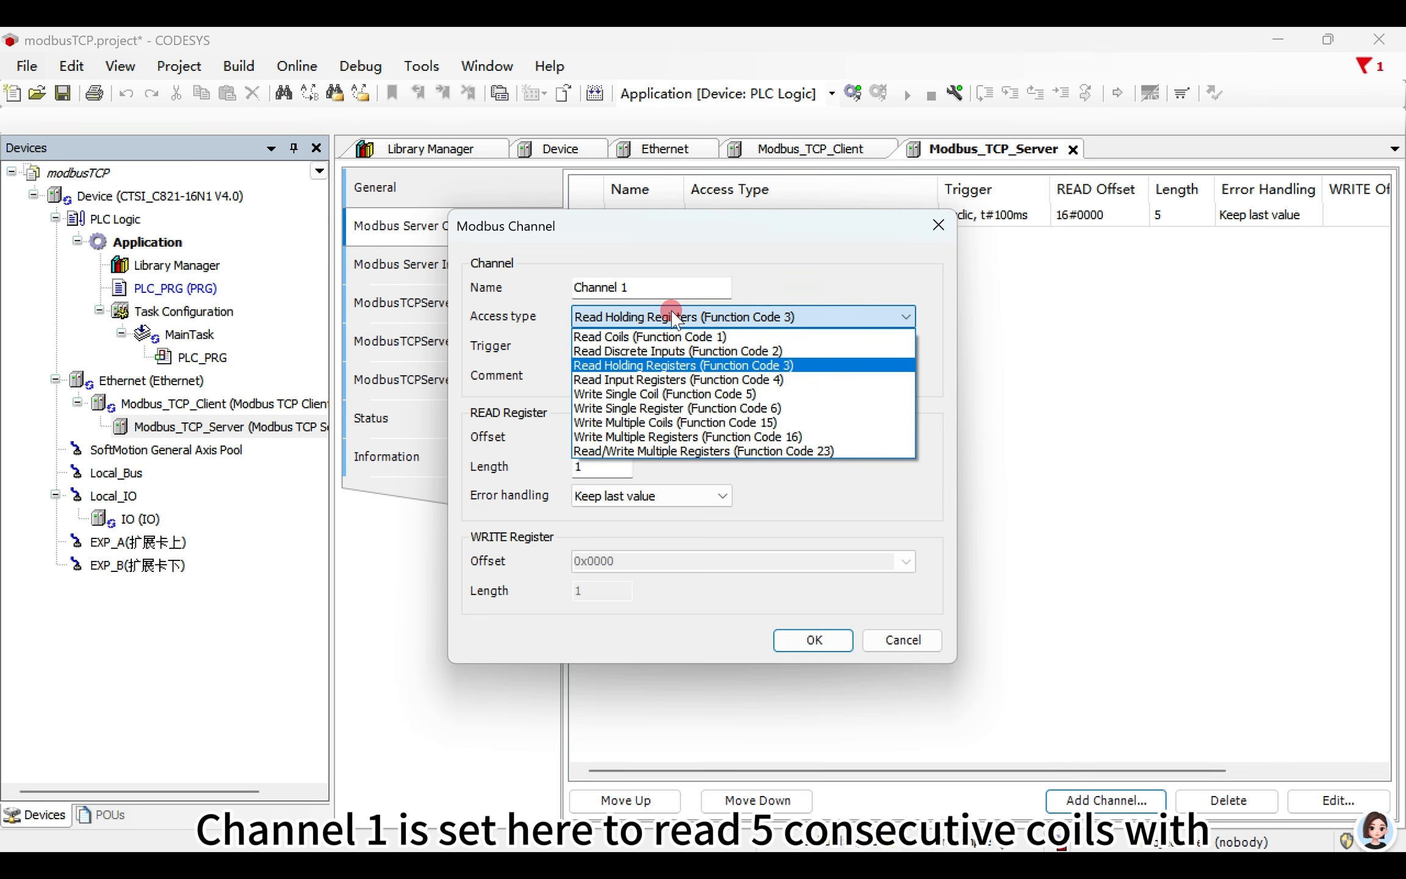
click(675, 337)
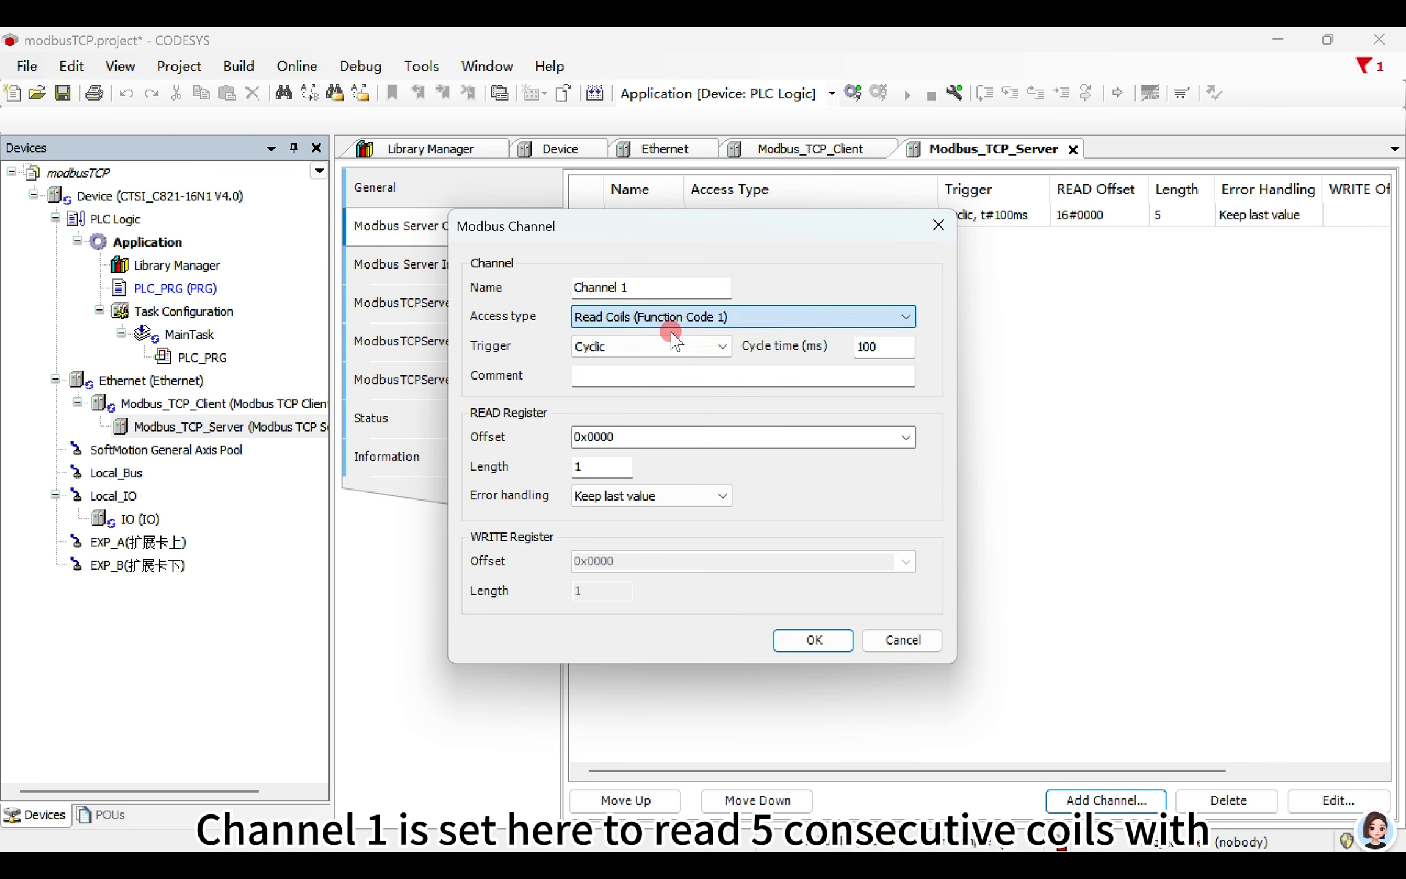
click(713, 348)
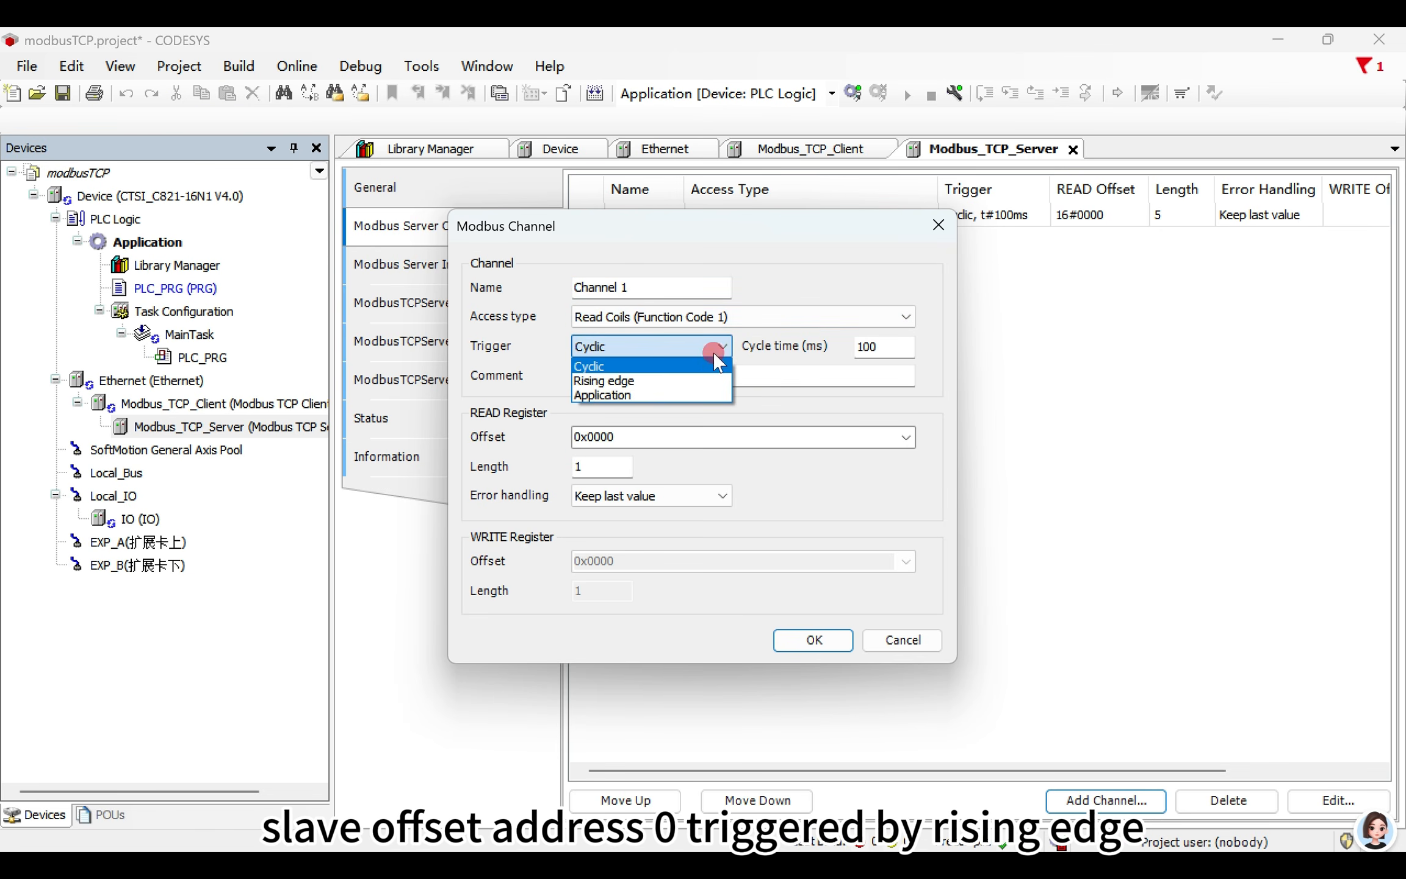
click(686, 378)
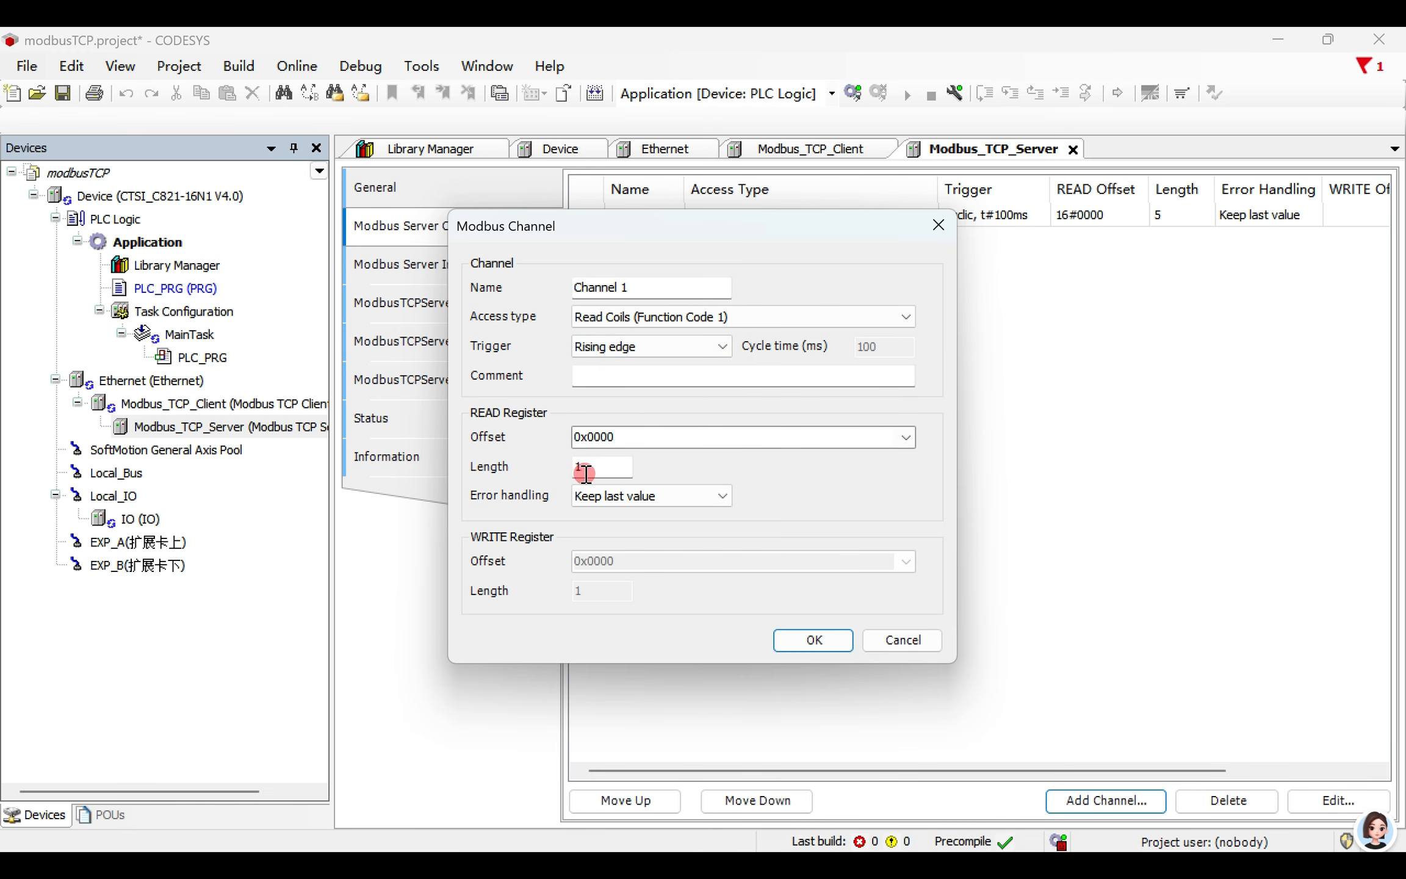
- Set Channel 1's read length to 5 with error handling Set to zero, and add the channel to the server
drag(603, 465, 574, 468)
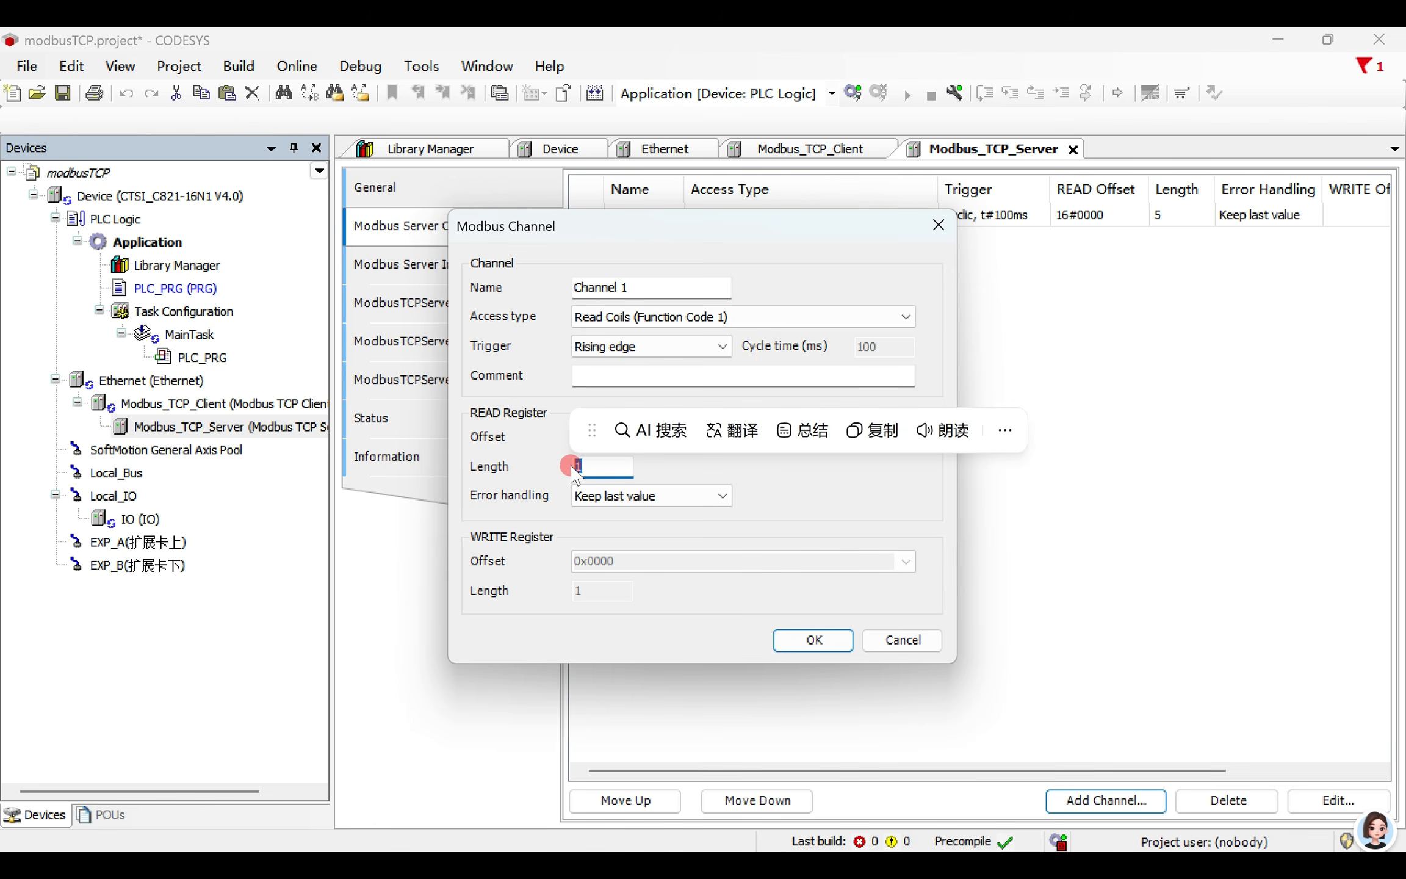
text(5)
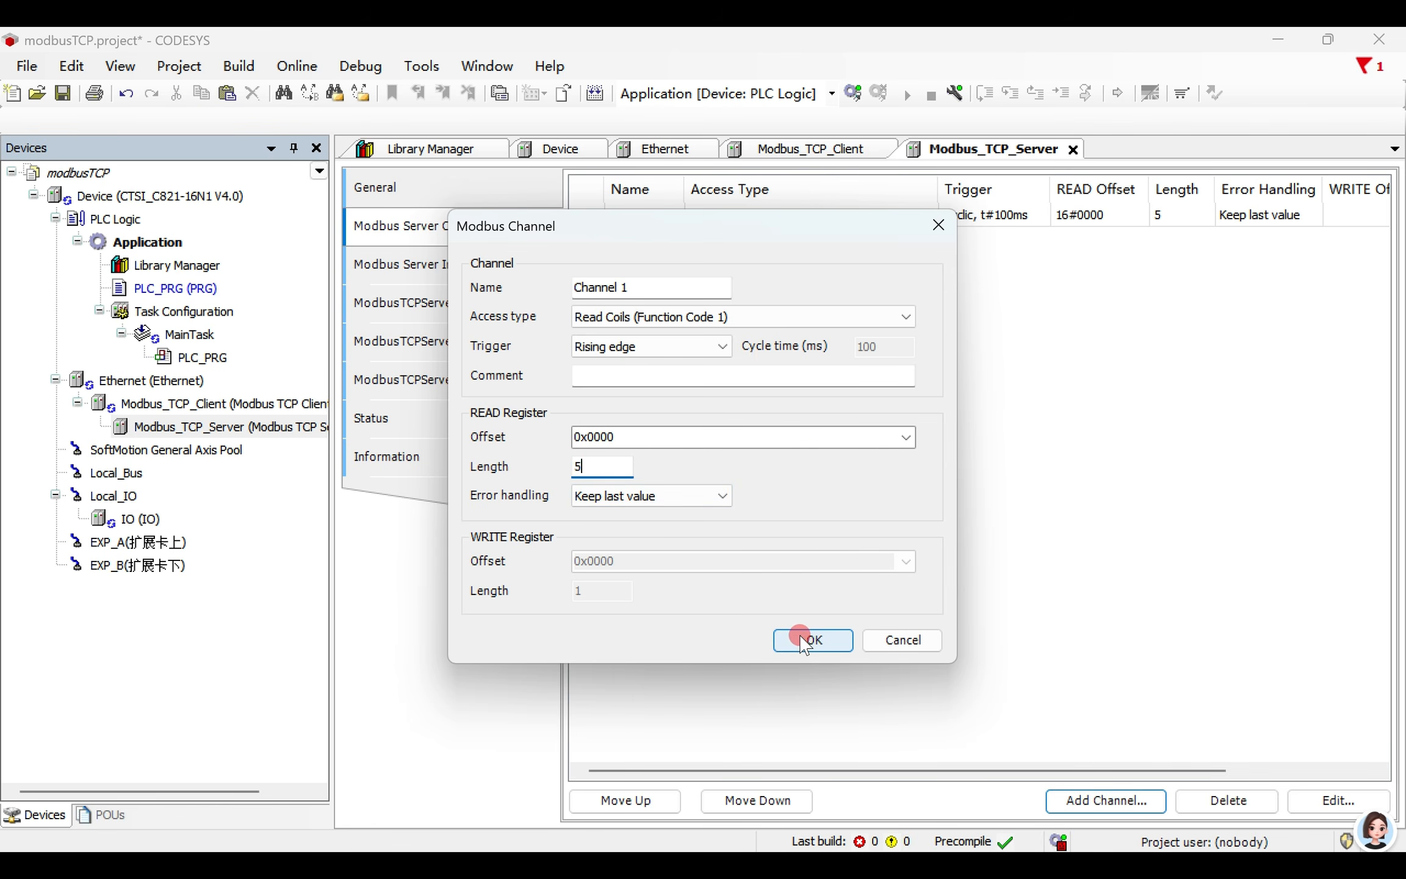
click(687, 494)
click(683, 526)
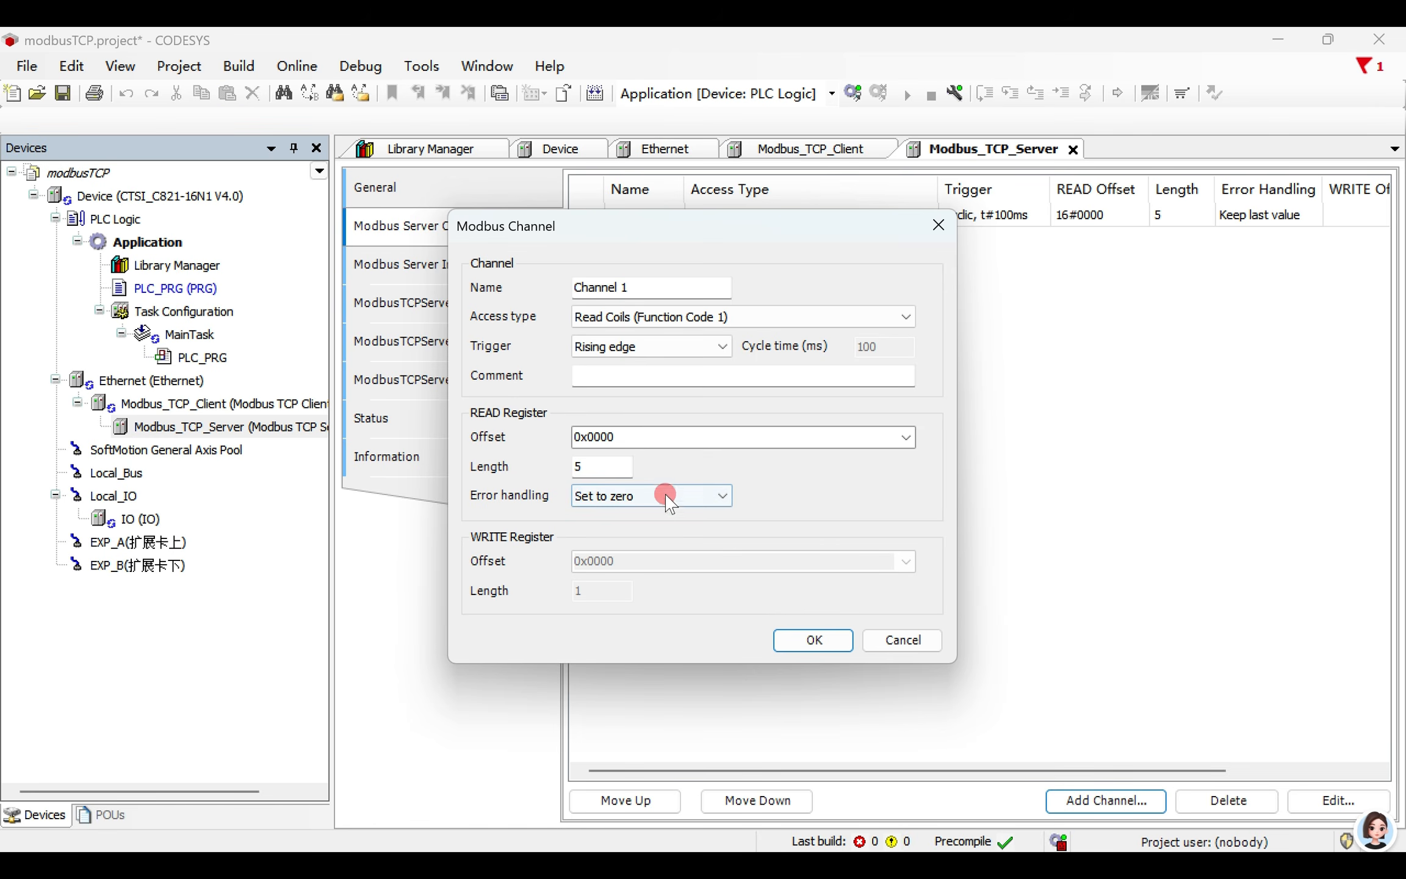
click(812, 638)
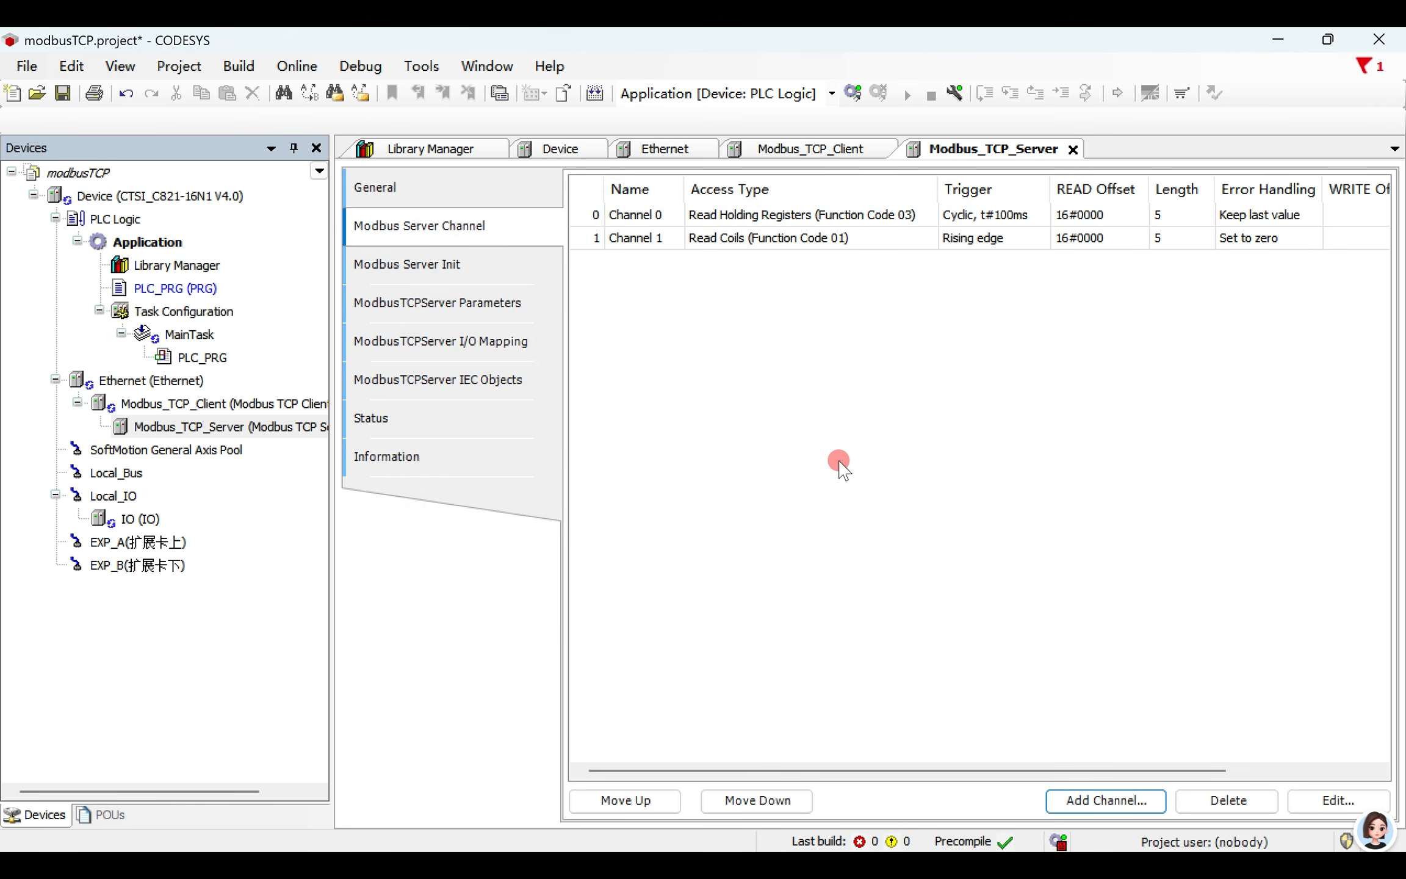
- Start a third channel, Channel 2, with access type Write Multiple Registers (Function Code 16) and an Application trigger
click(1079, 802)
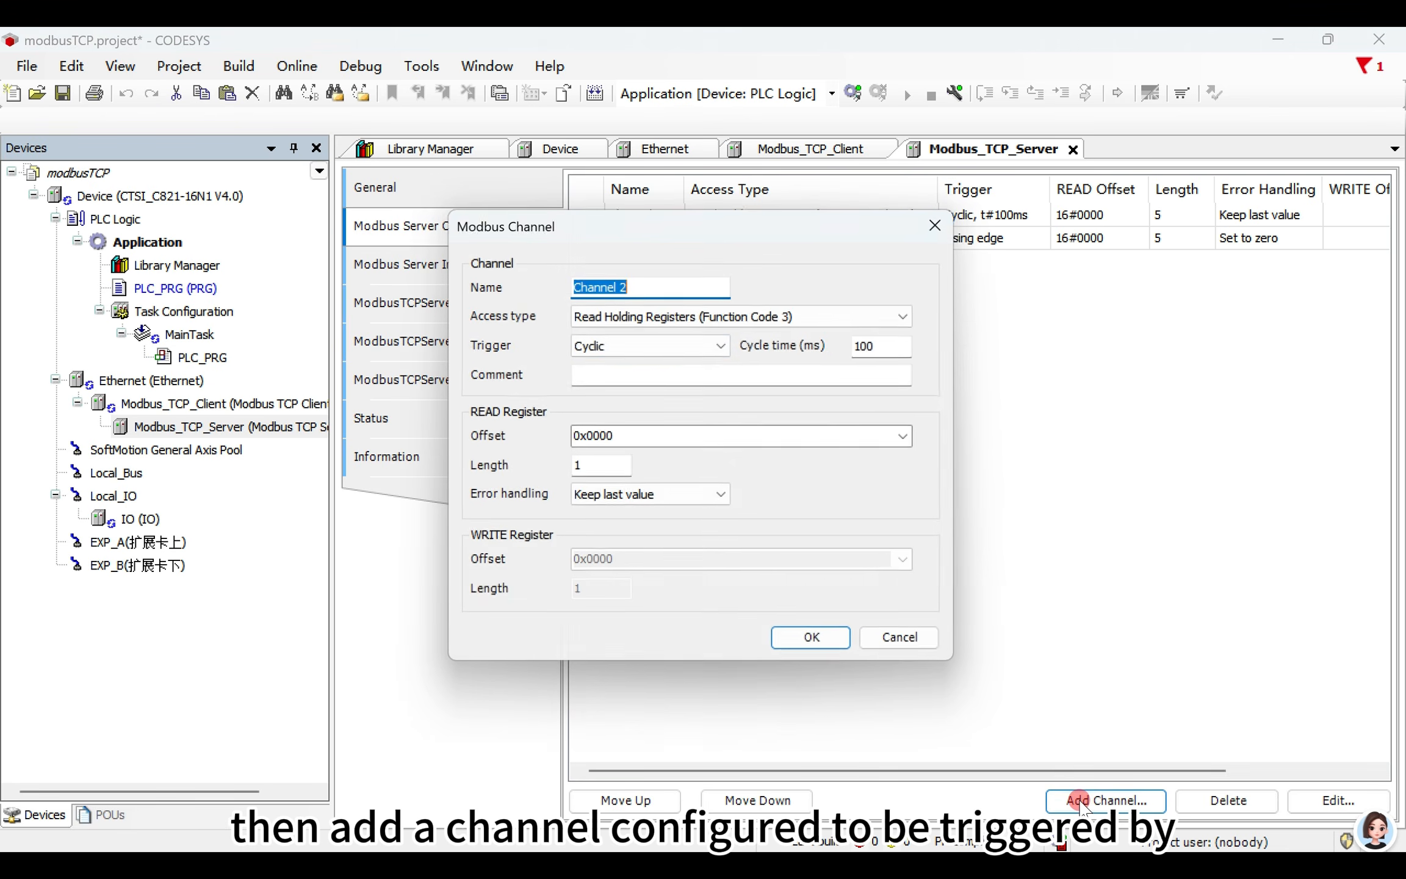
click(696, 317)
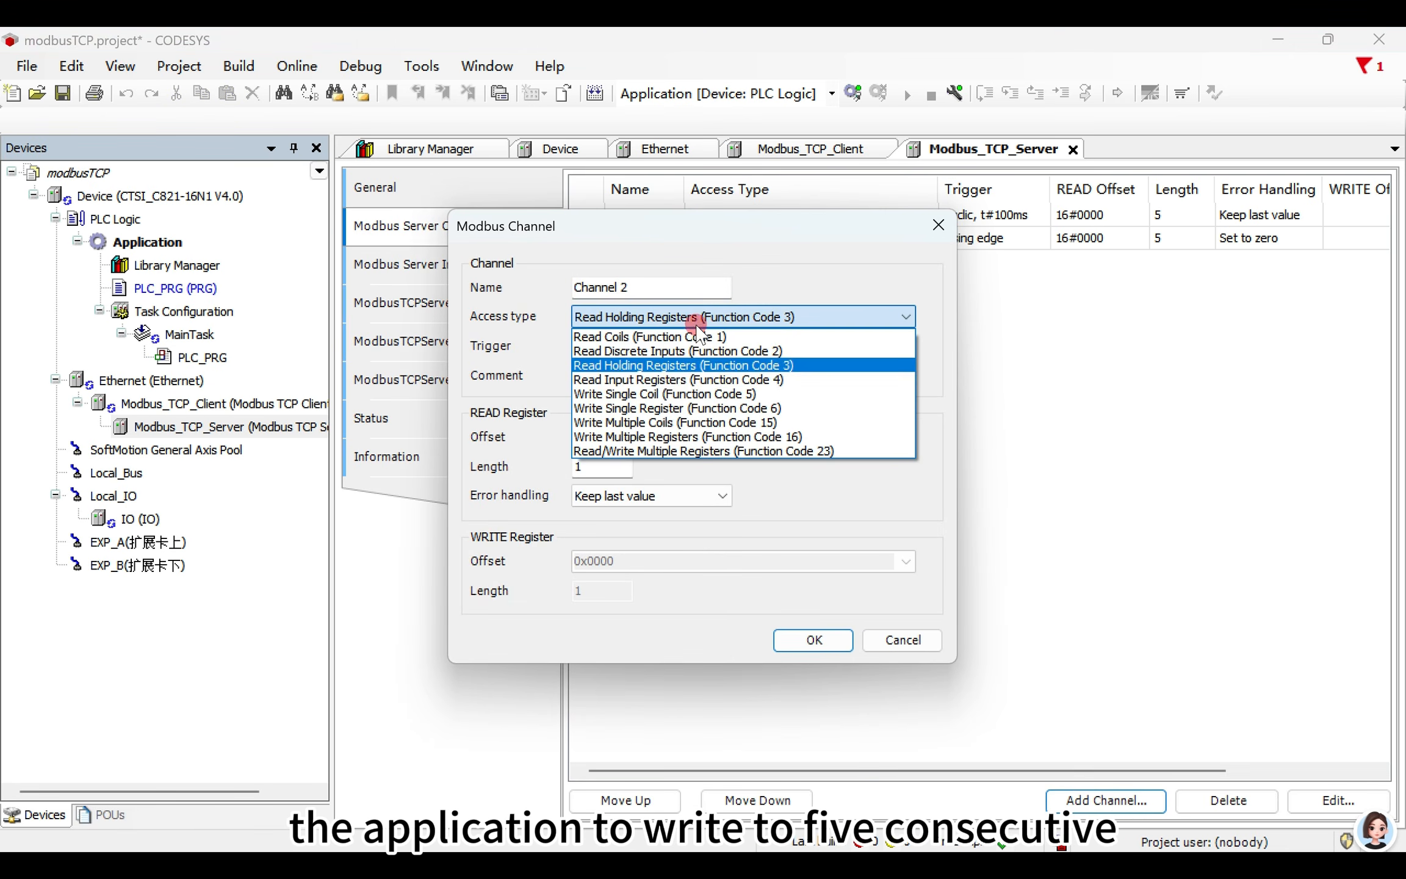
click(699, 437)
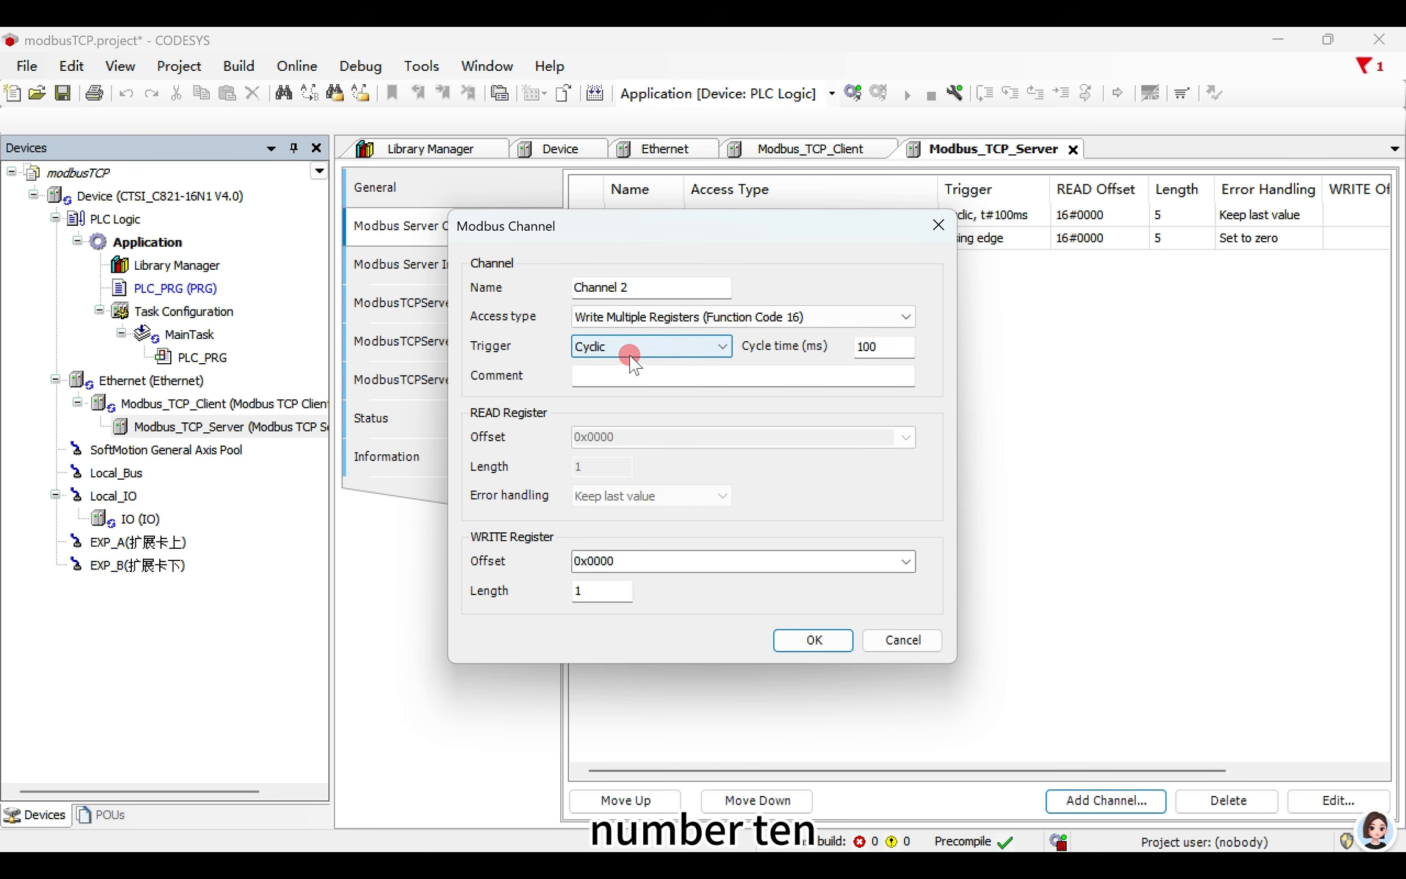
click(647, 347)
click(643, 388)
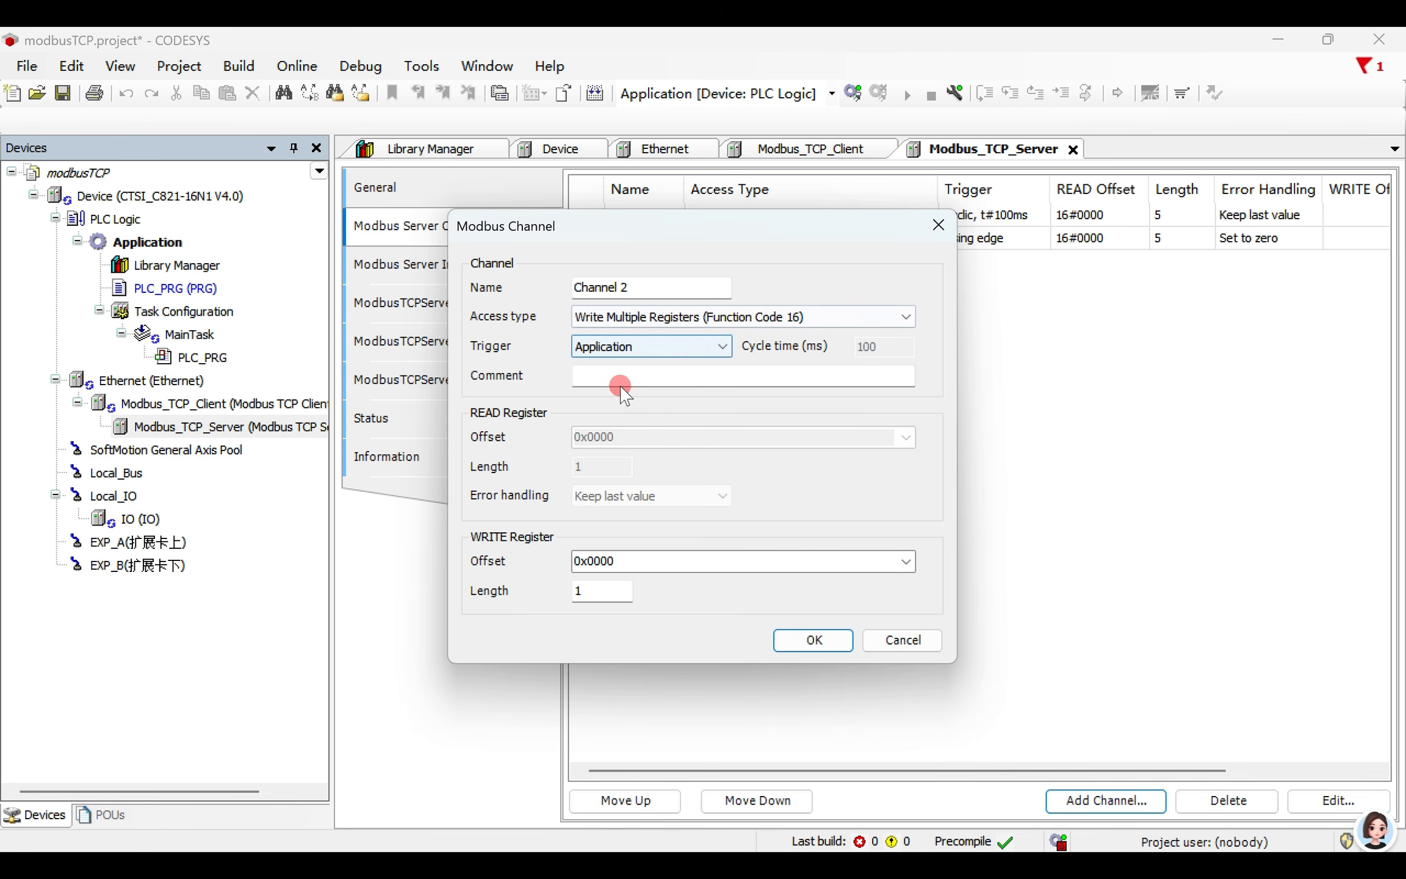
- Set Channel 2's write offset to 0x0010 and its write length to 5, and add the channel to the server
click(624, 559)
click(618, 562)
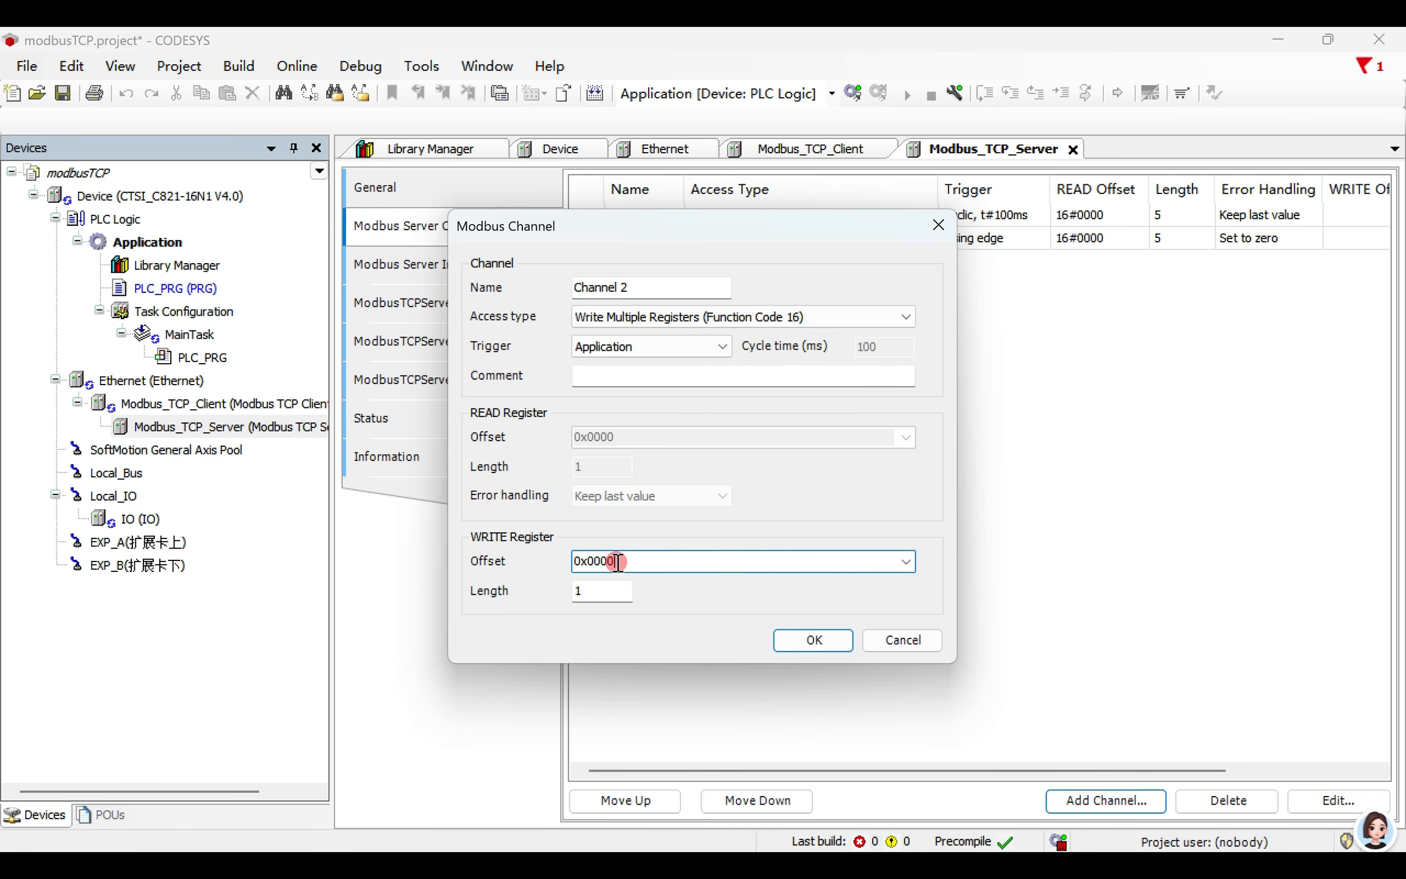
drag(604, 563, 608, 568)
text(1)
drag(581, 590, 553, 595)
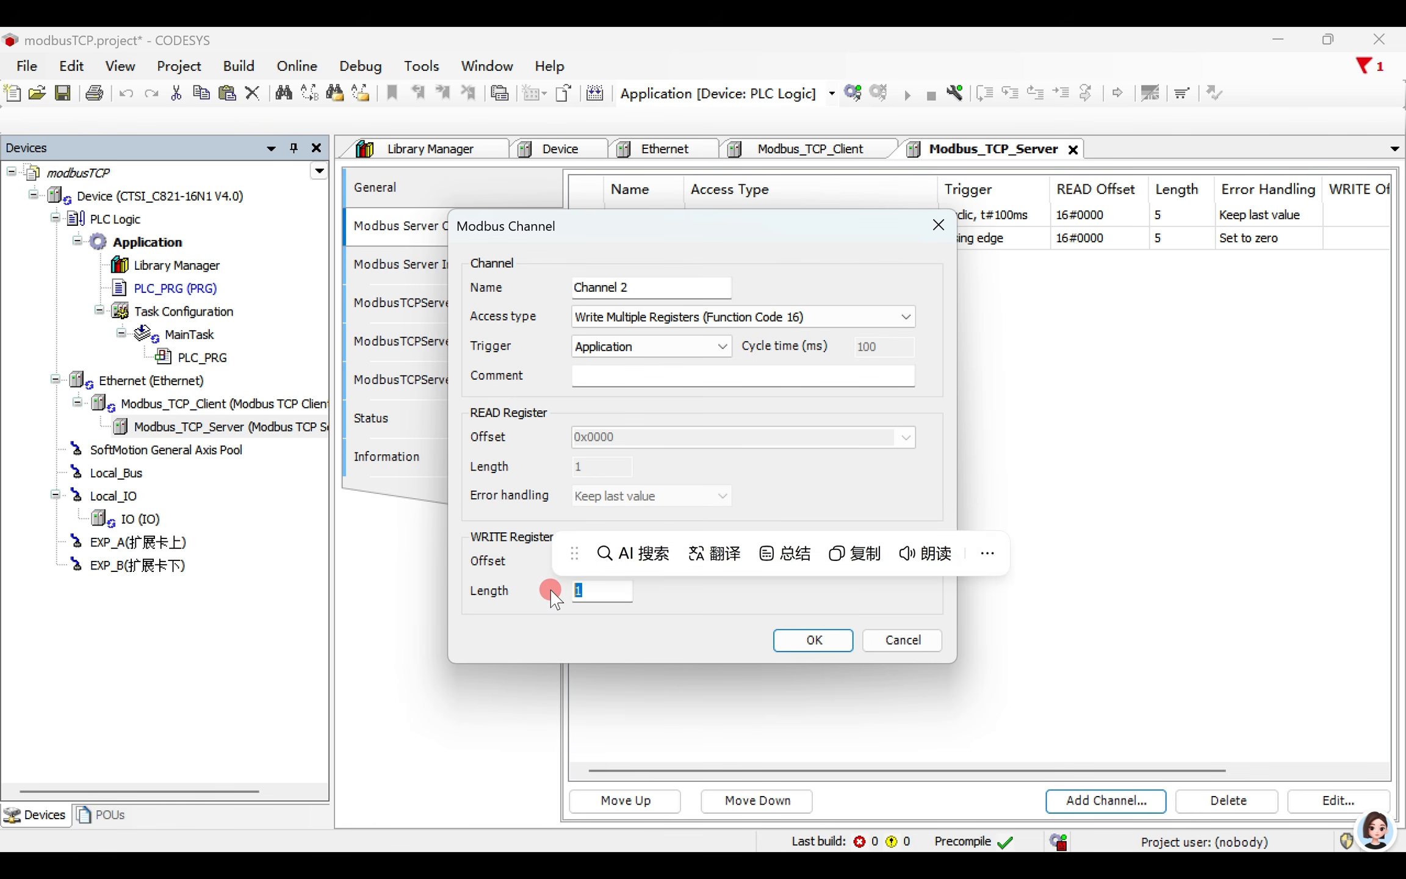
text(5)
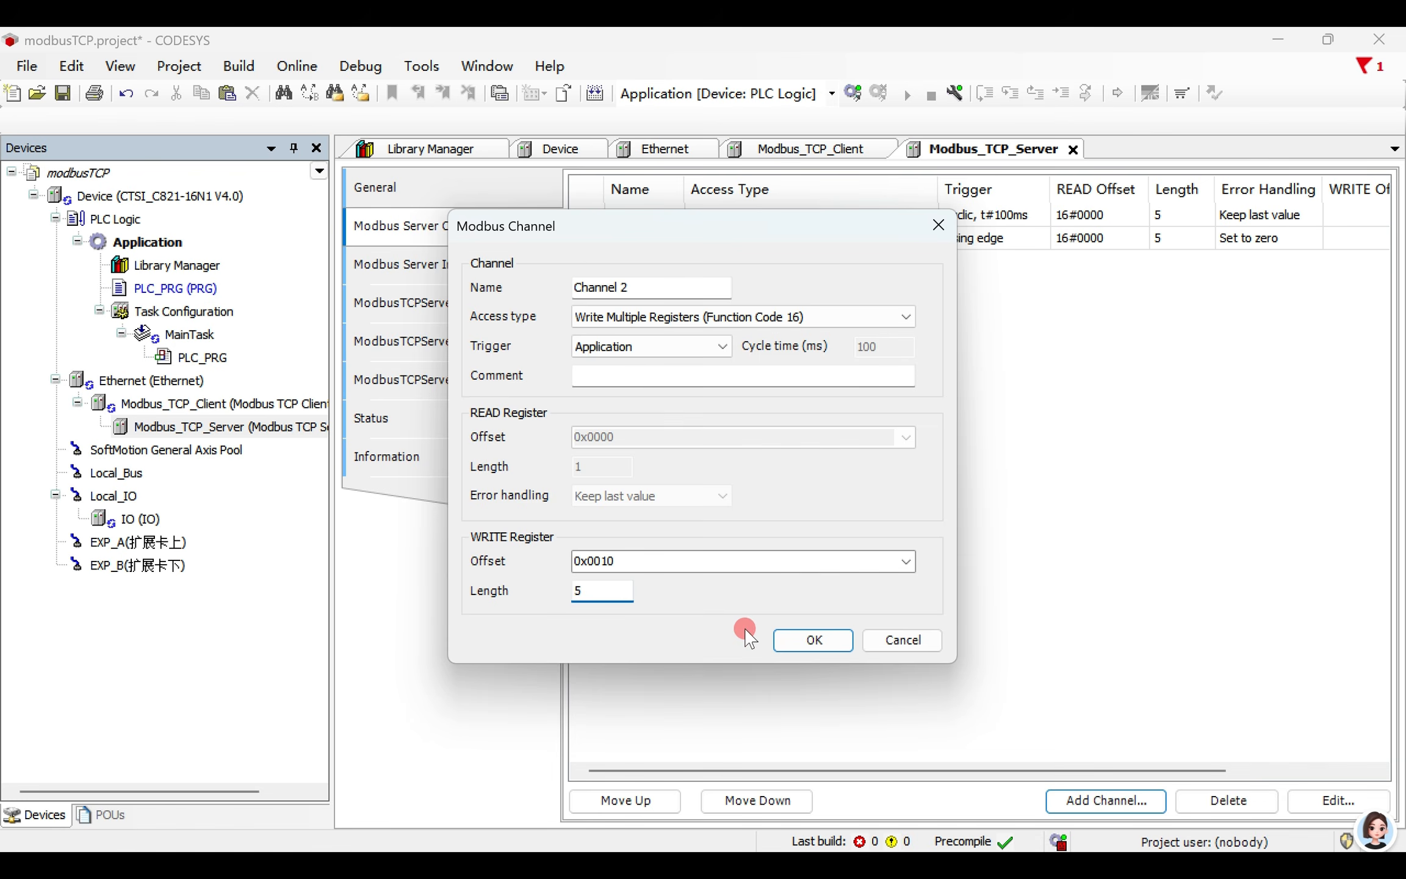
click(811, 639)
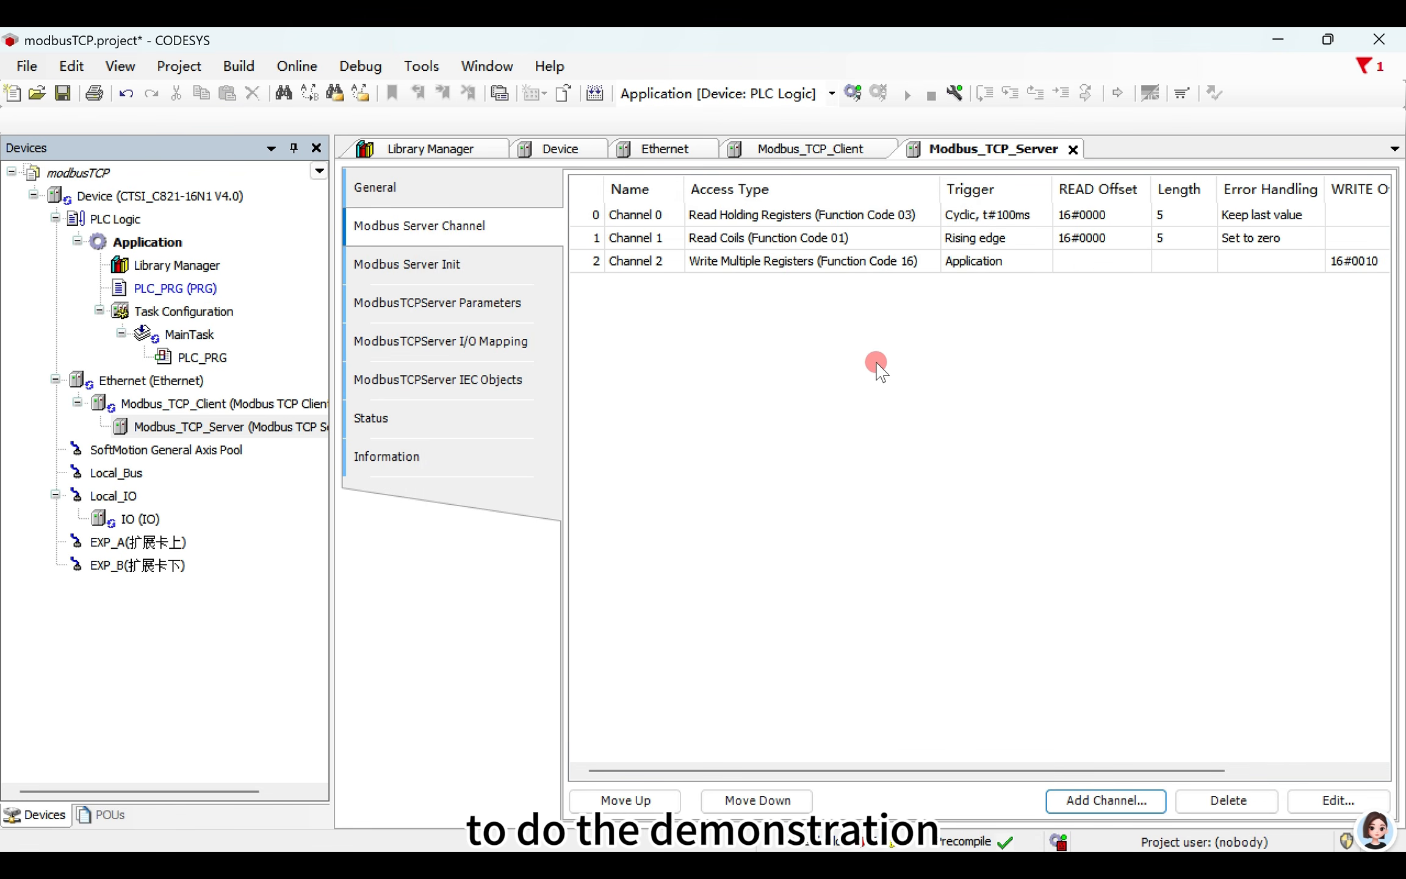
- Add a server initialization entry using Write Multiple Registers (Function Code 16) with length 20 and initialization value 10
click(464, 263)
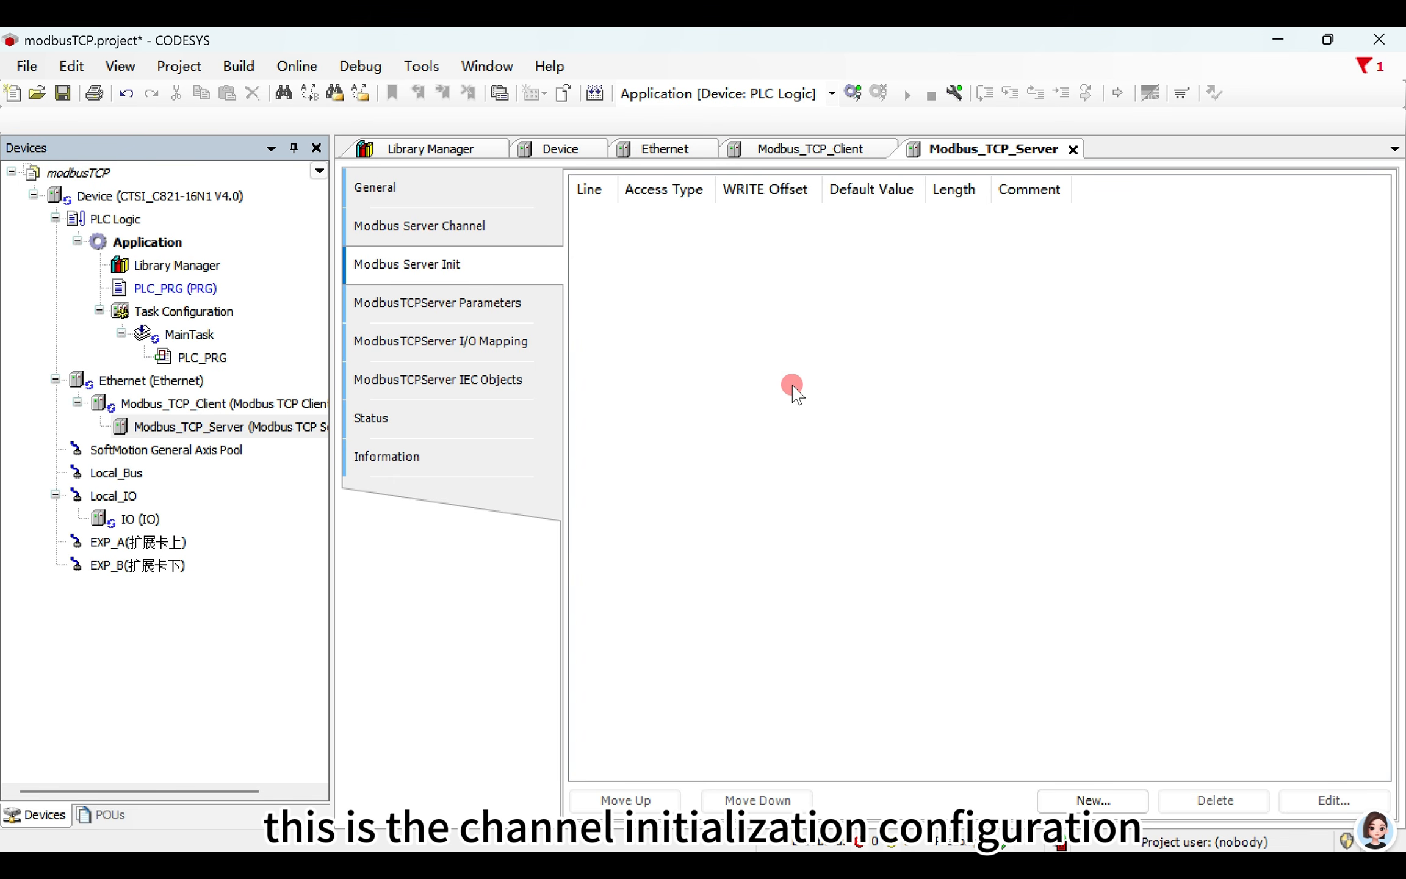
click(1093, 800)
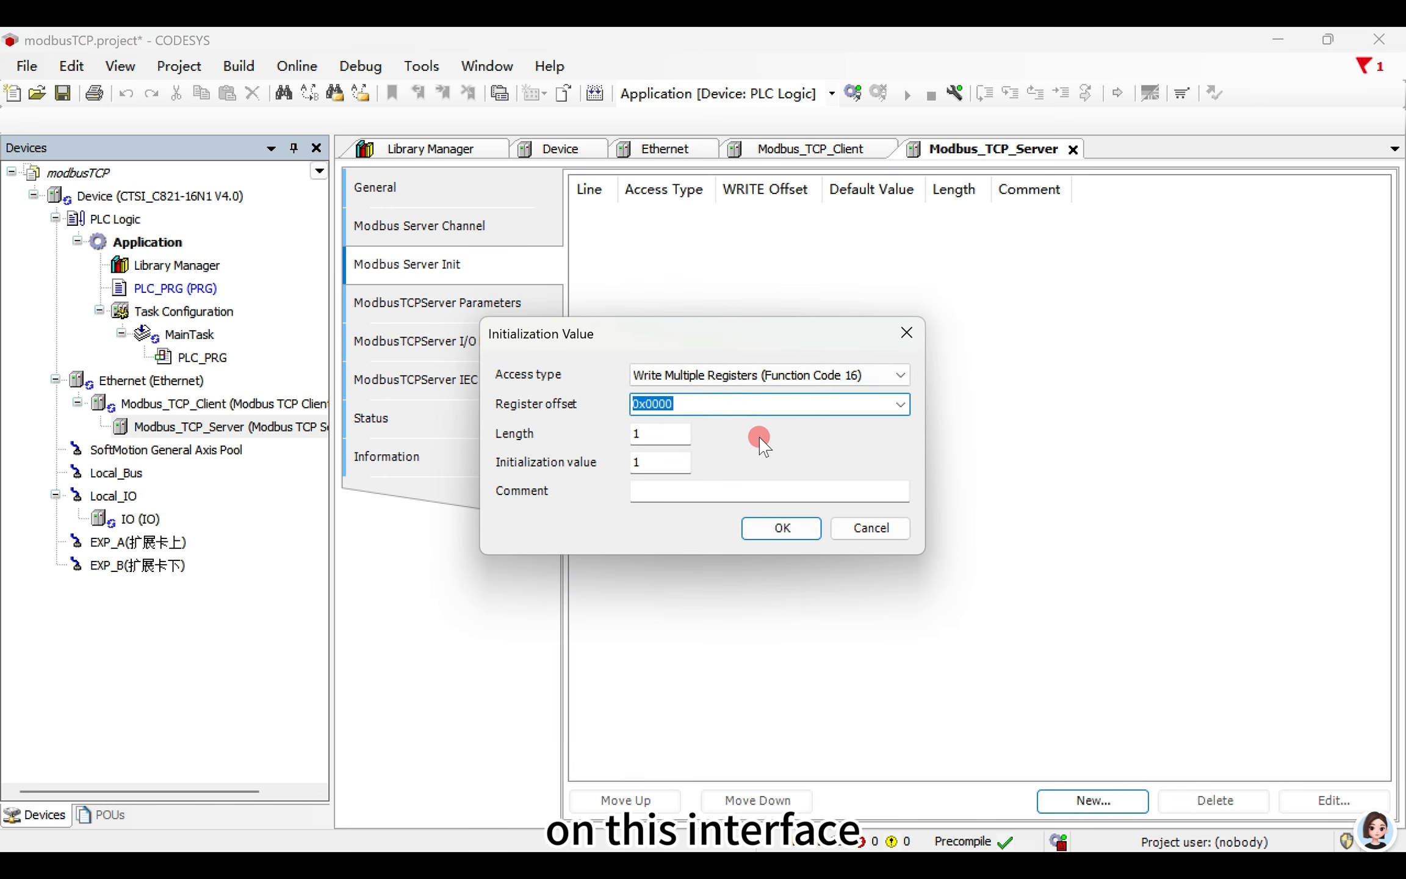
drag(662, 341, 845, 236)
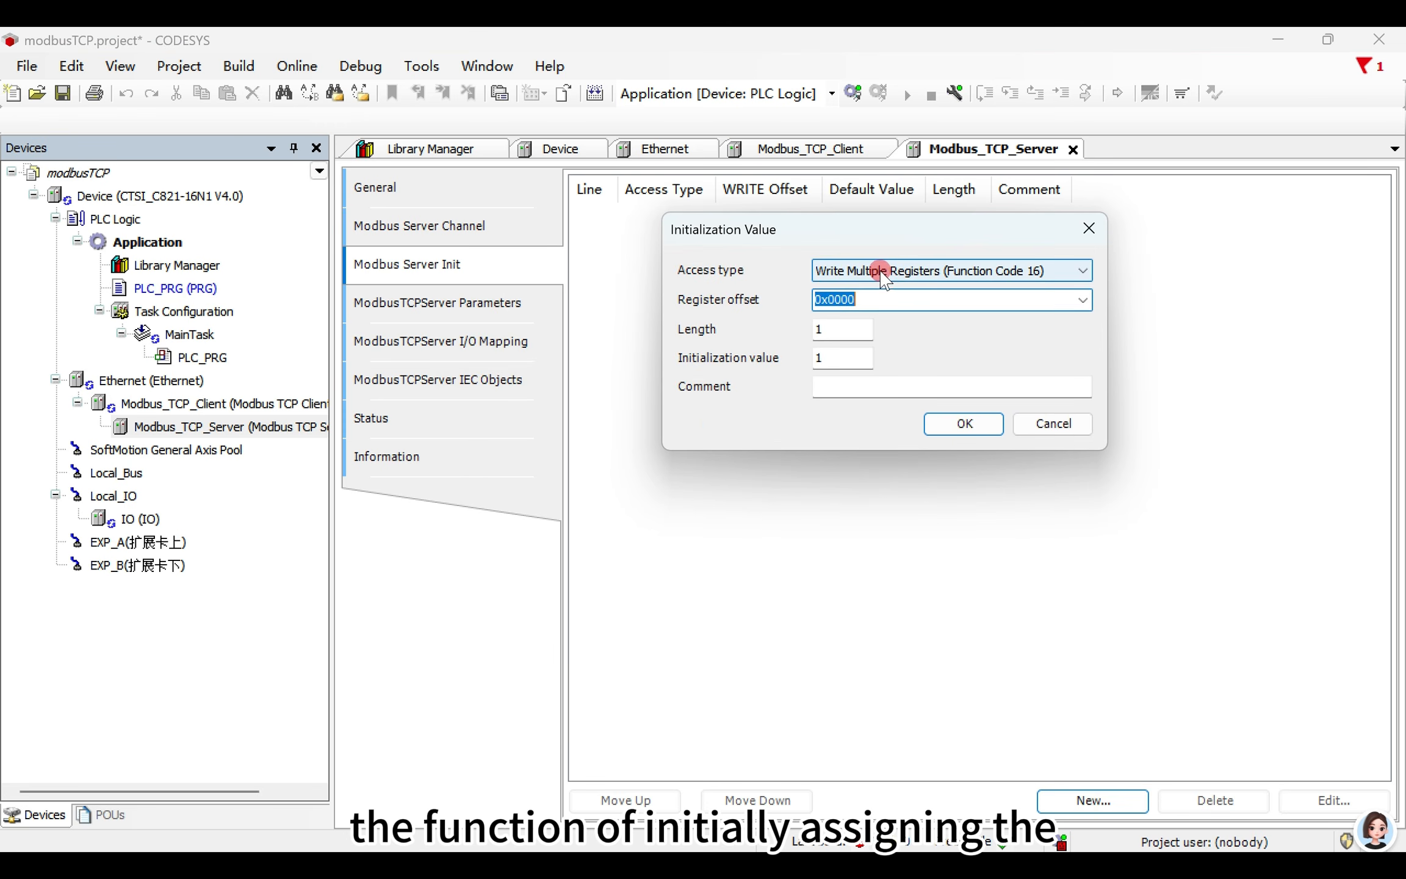
click(883, 274)
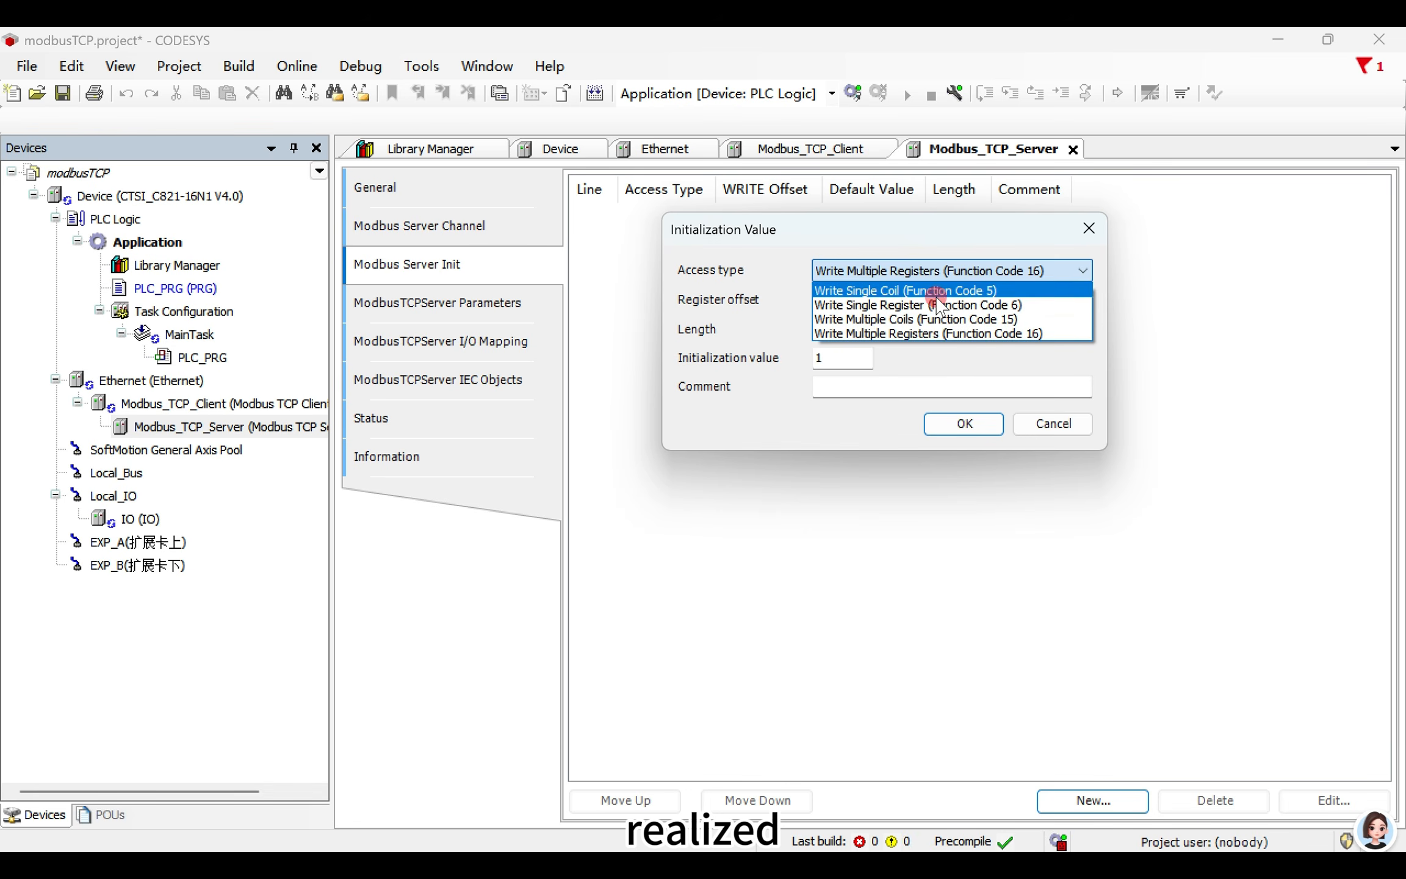
click(940, 333)
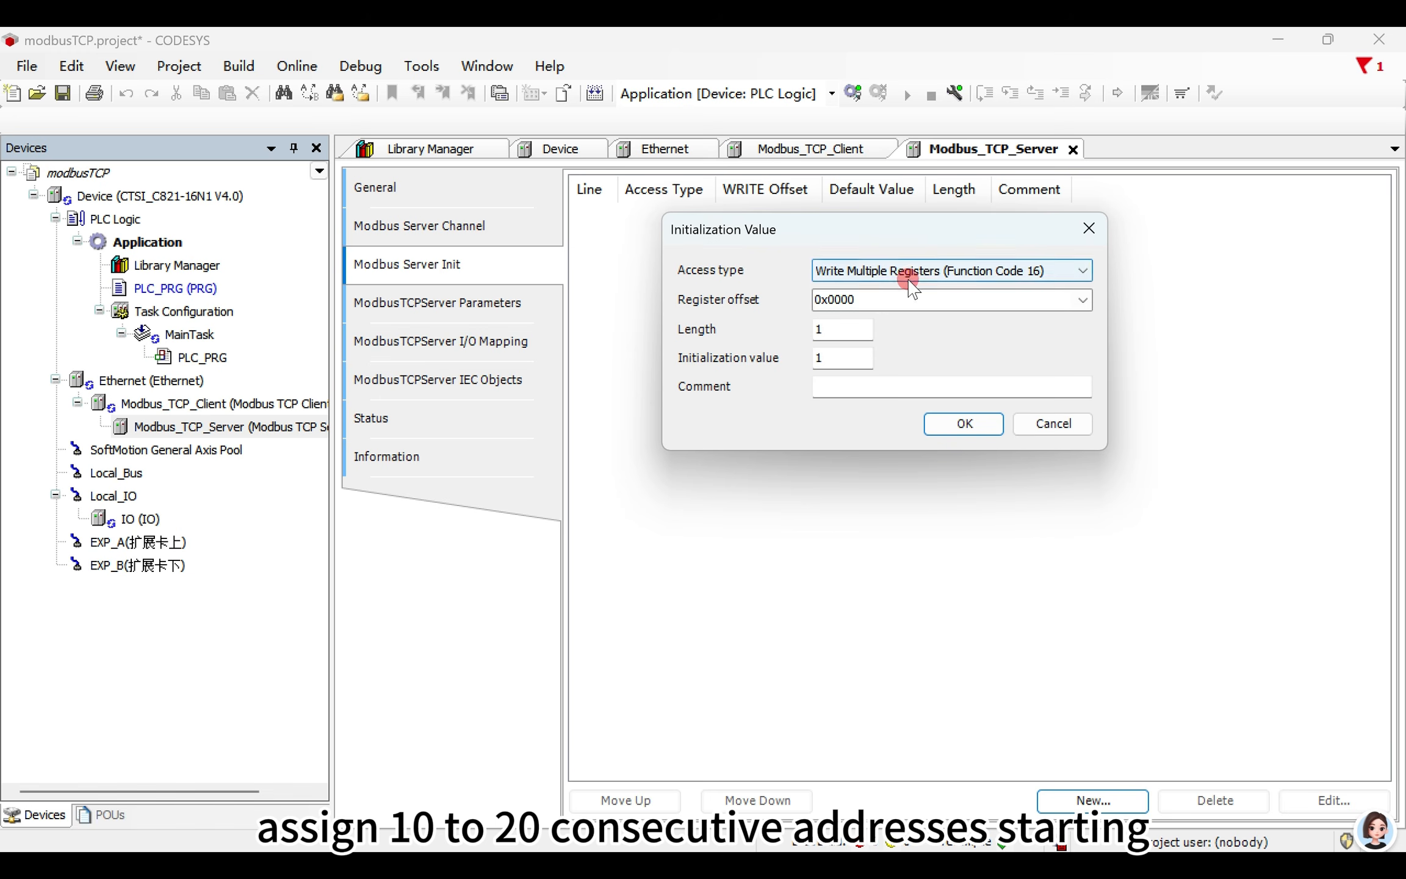
click(845, 329)
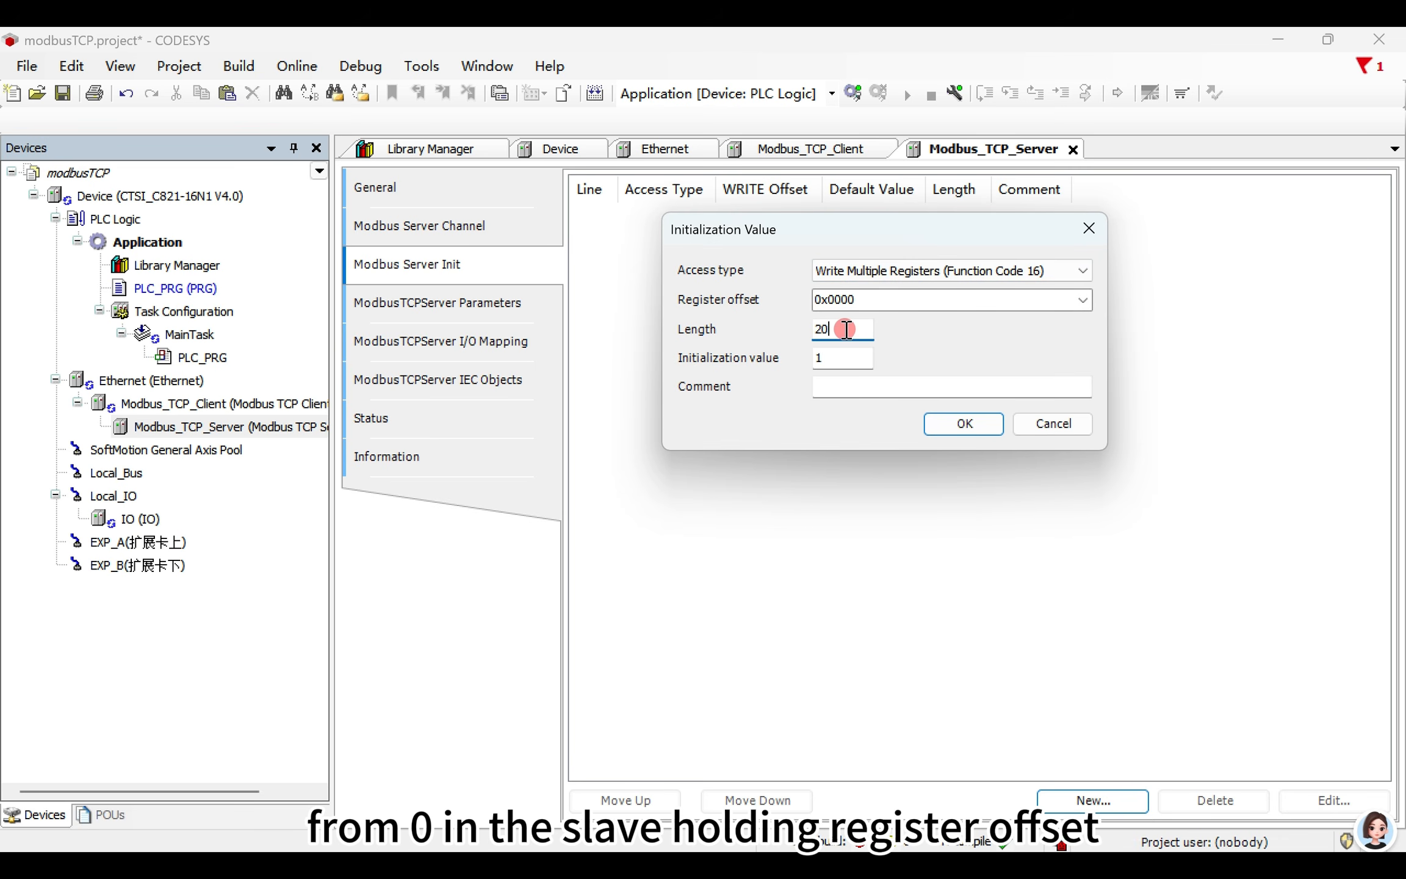
drag(839, 360, 802, 361)
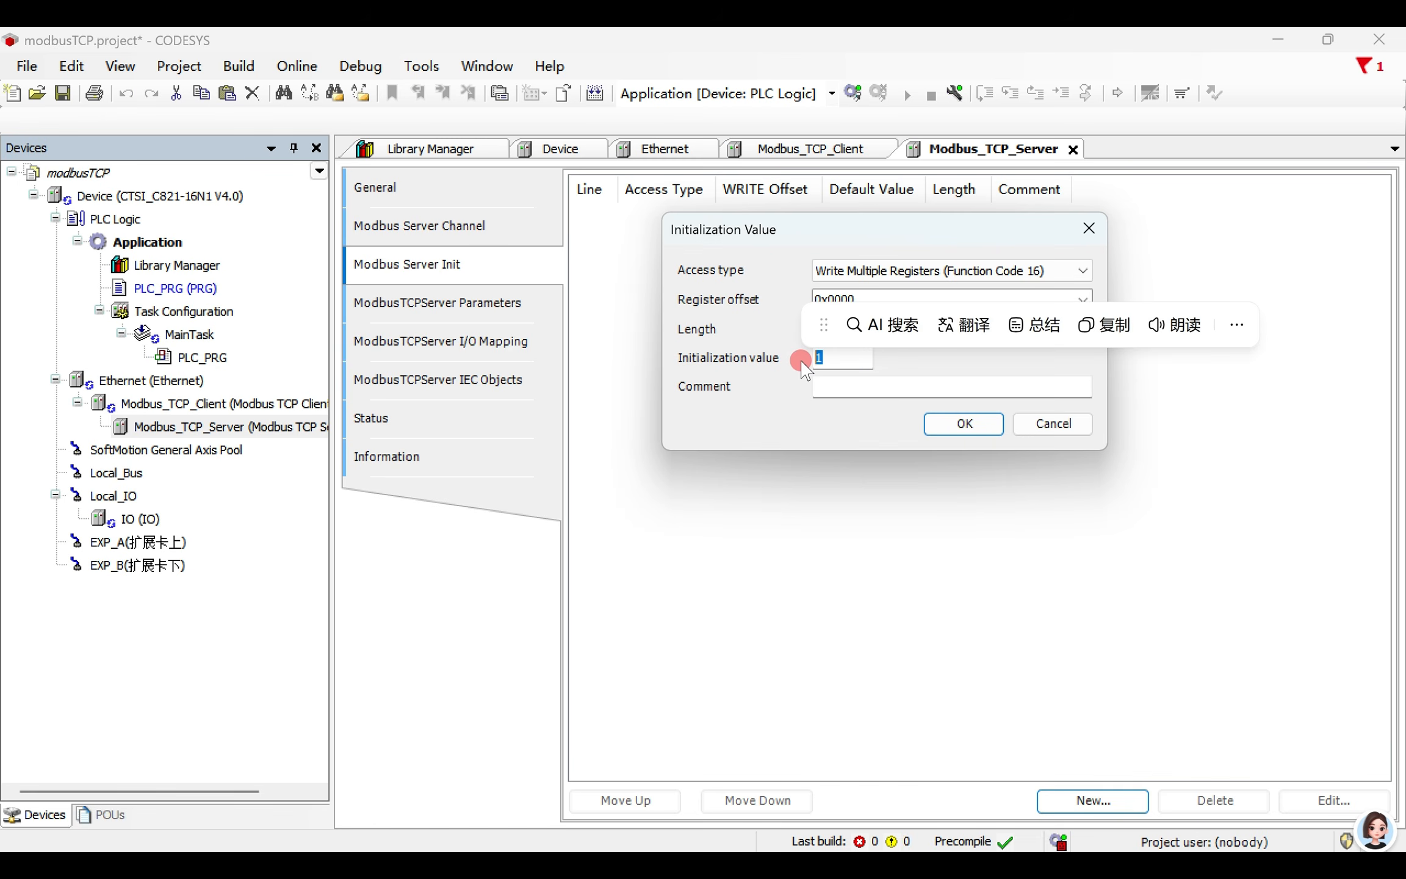
text(1)
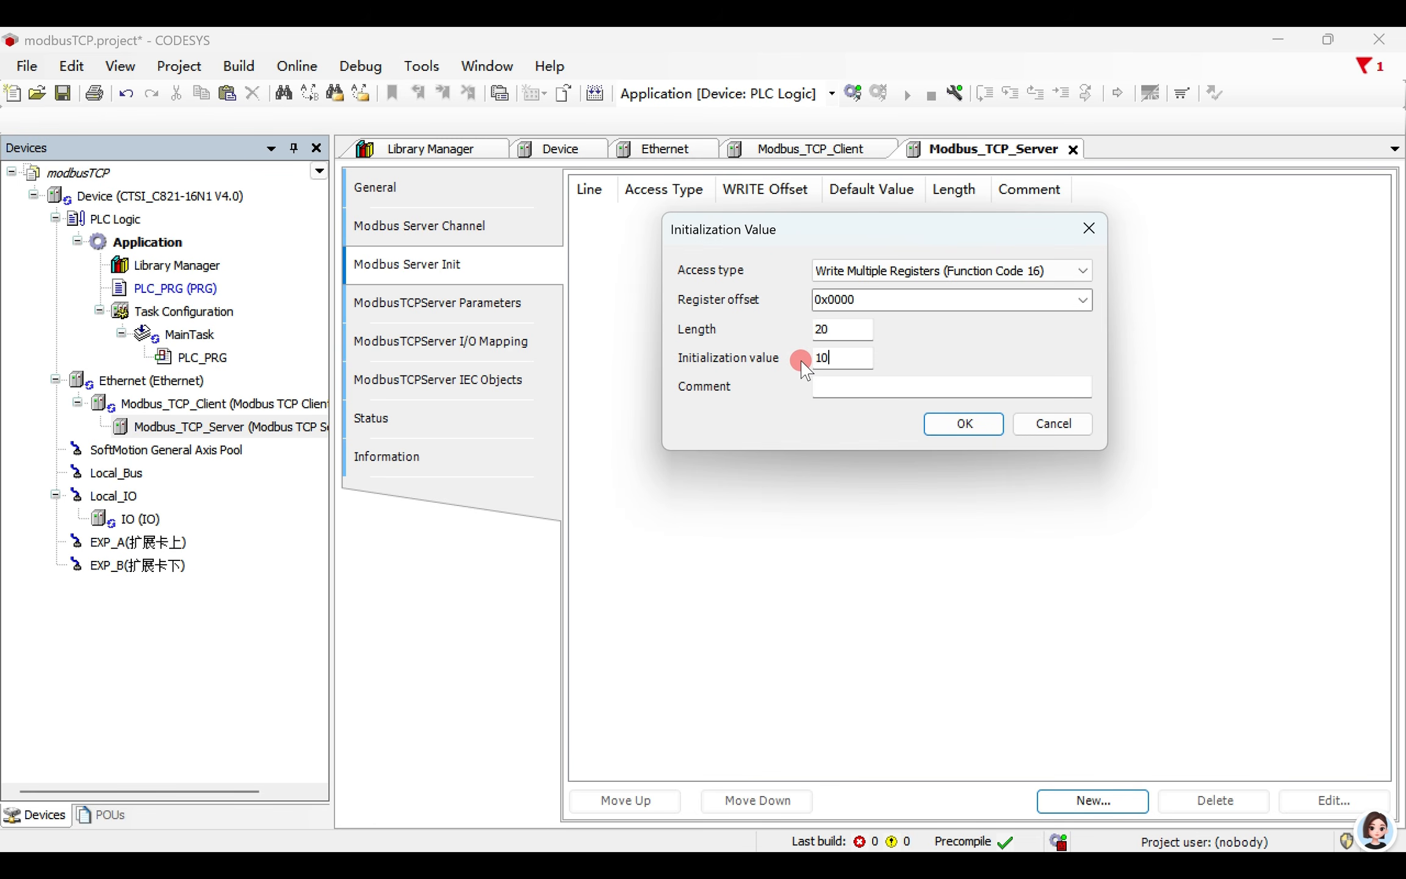
click(962, 422)
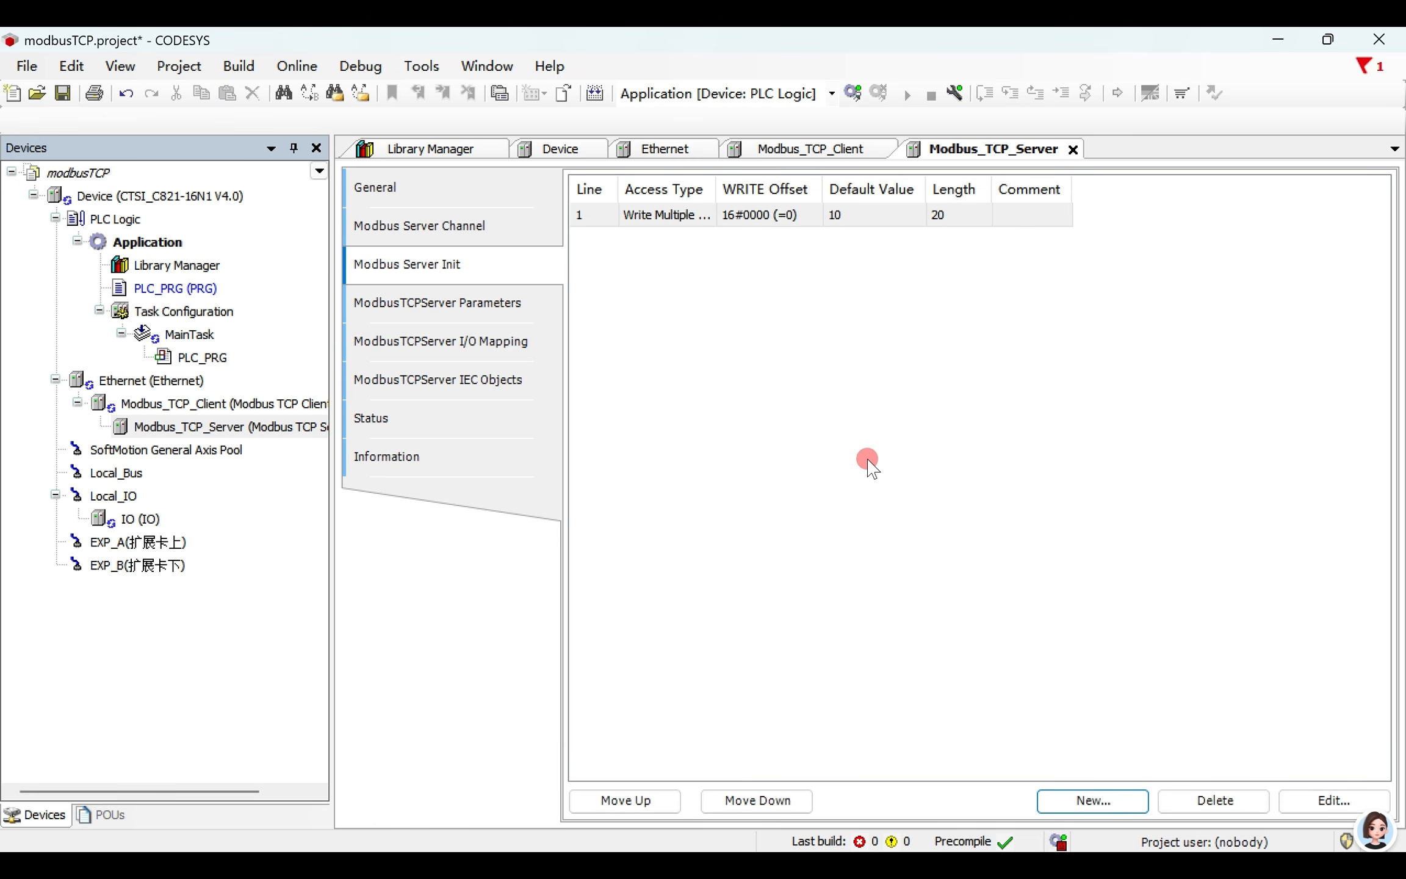
- Set the Unit-ID in the Modbus TCP server parameters to 1
click(437, 318)
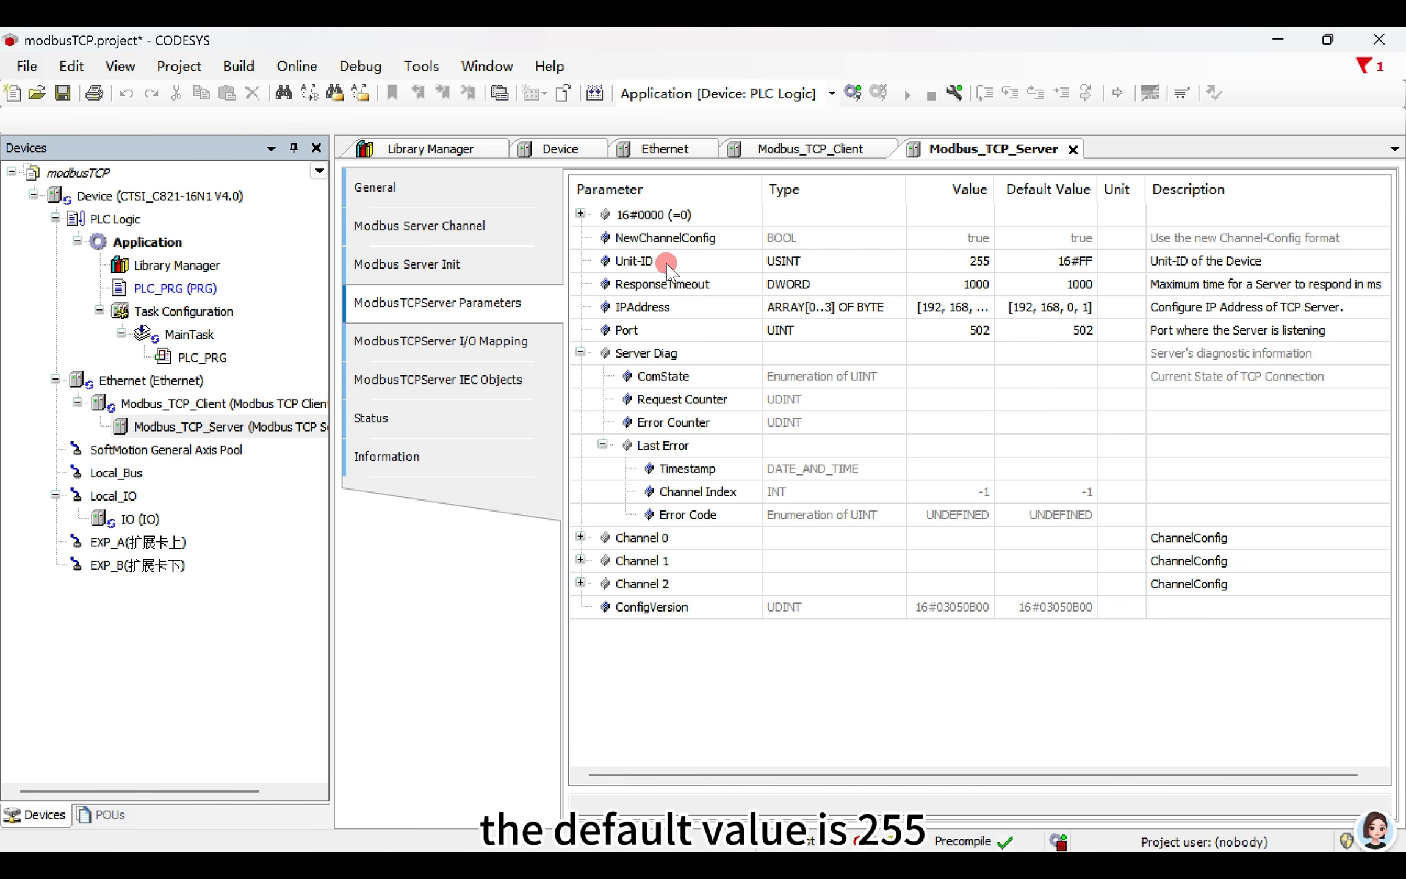
double_click(975, 264)
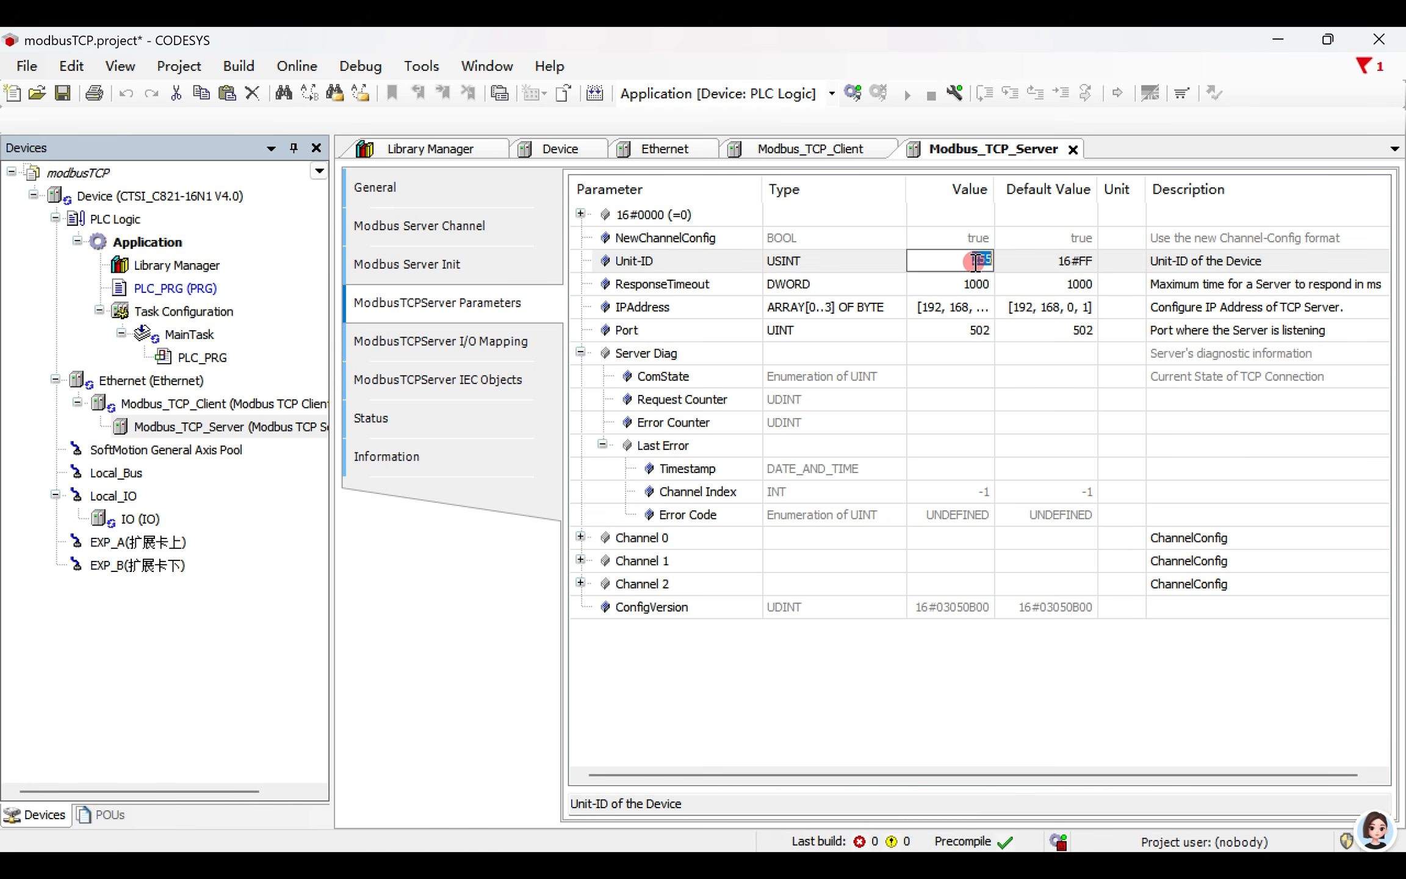
text(1)
click(1020, 263)
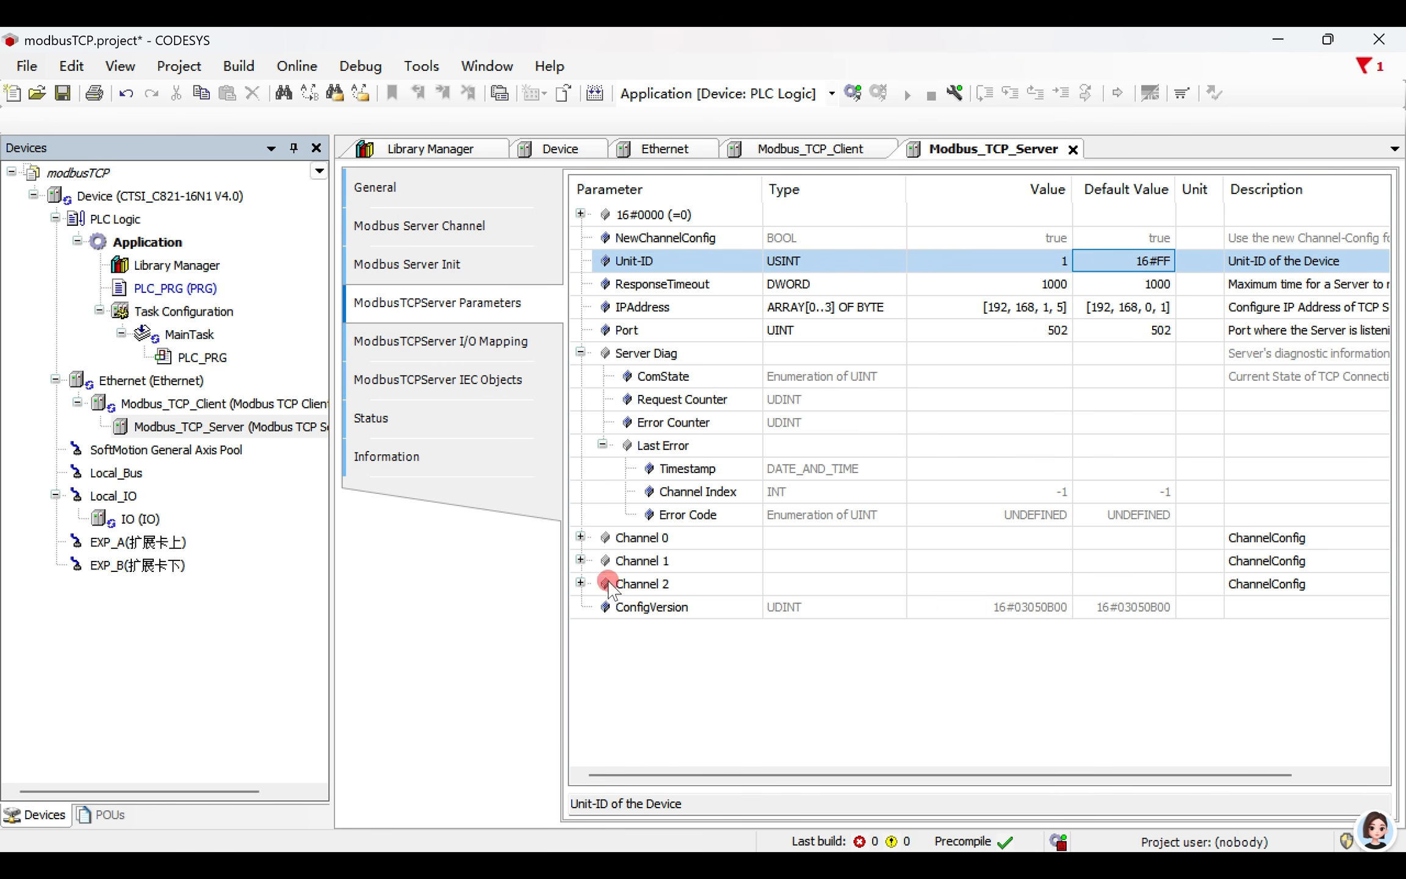
- Review Channel 0's configuration parameters and the server's I/O mapping, including Channel 1's trigger variable and Channel 2's write registers
click(580, 537)
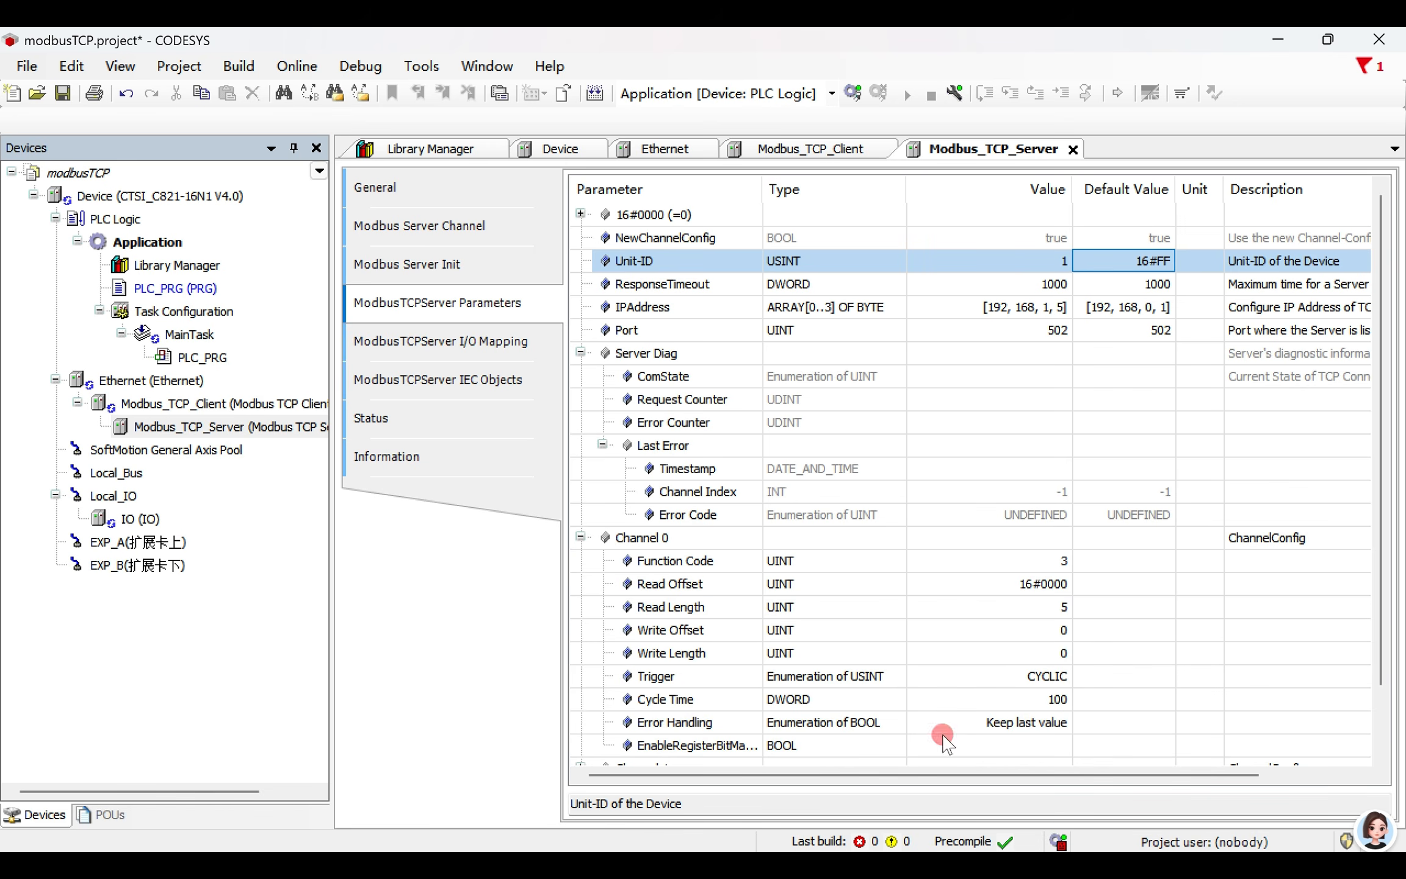
click(581, 537)
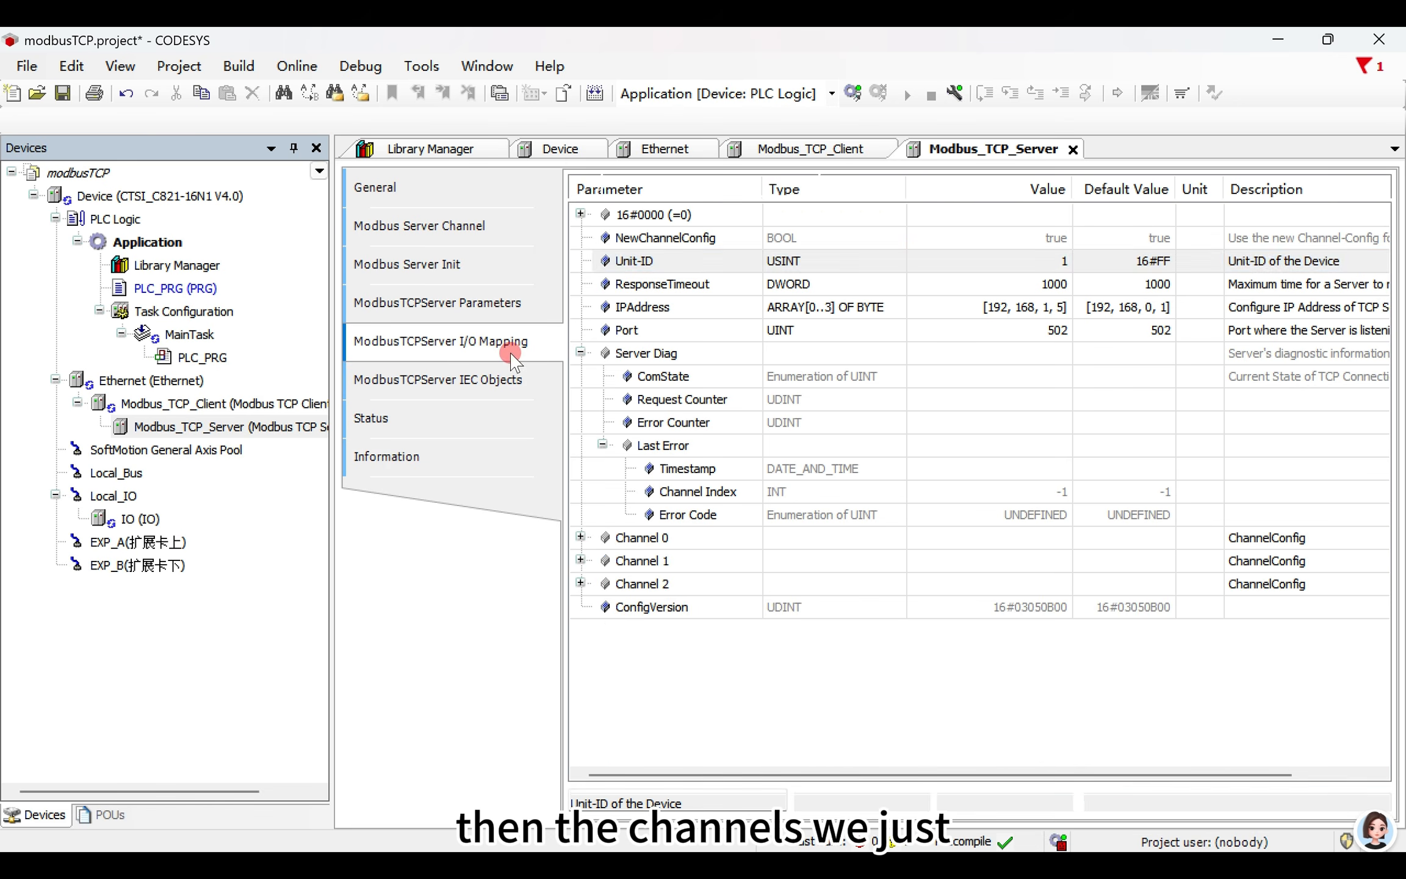
click(525, 342)
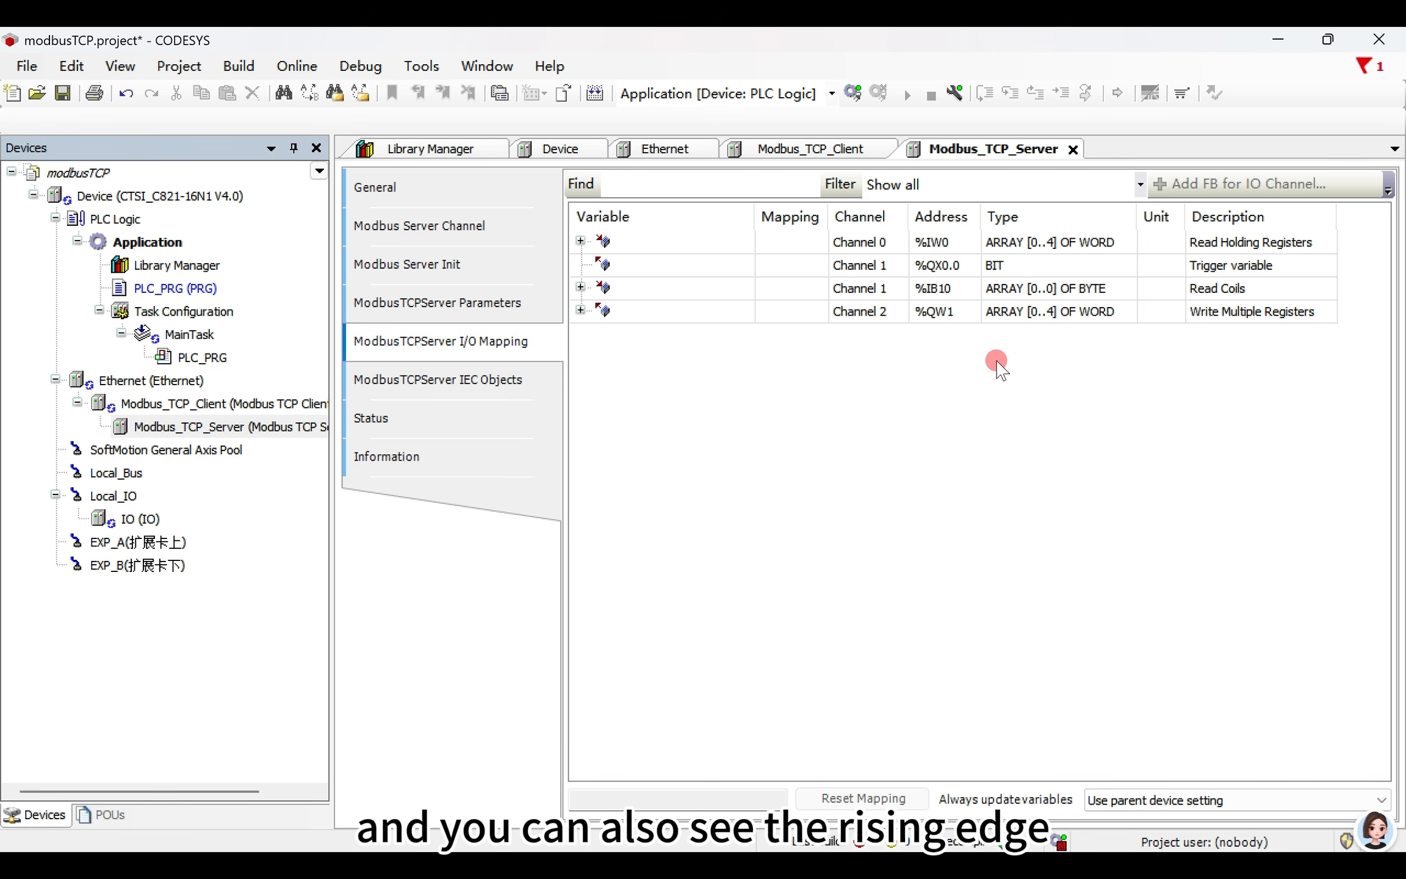
click(1045, 269)
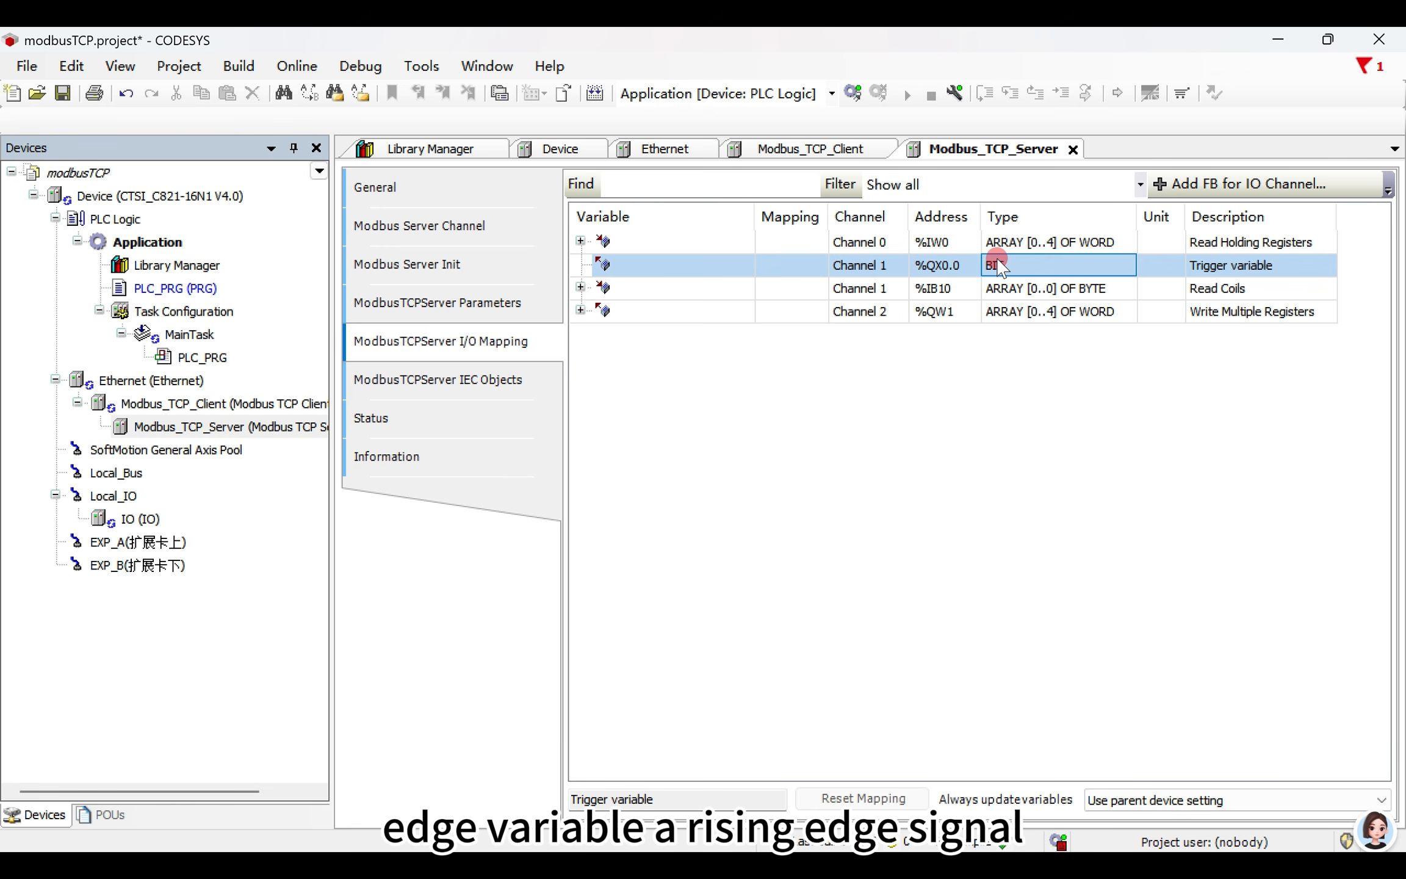
click(985, 313)
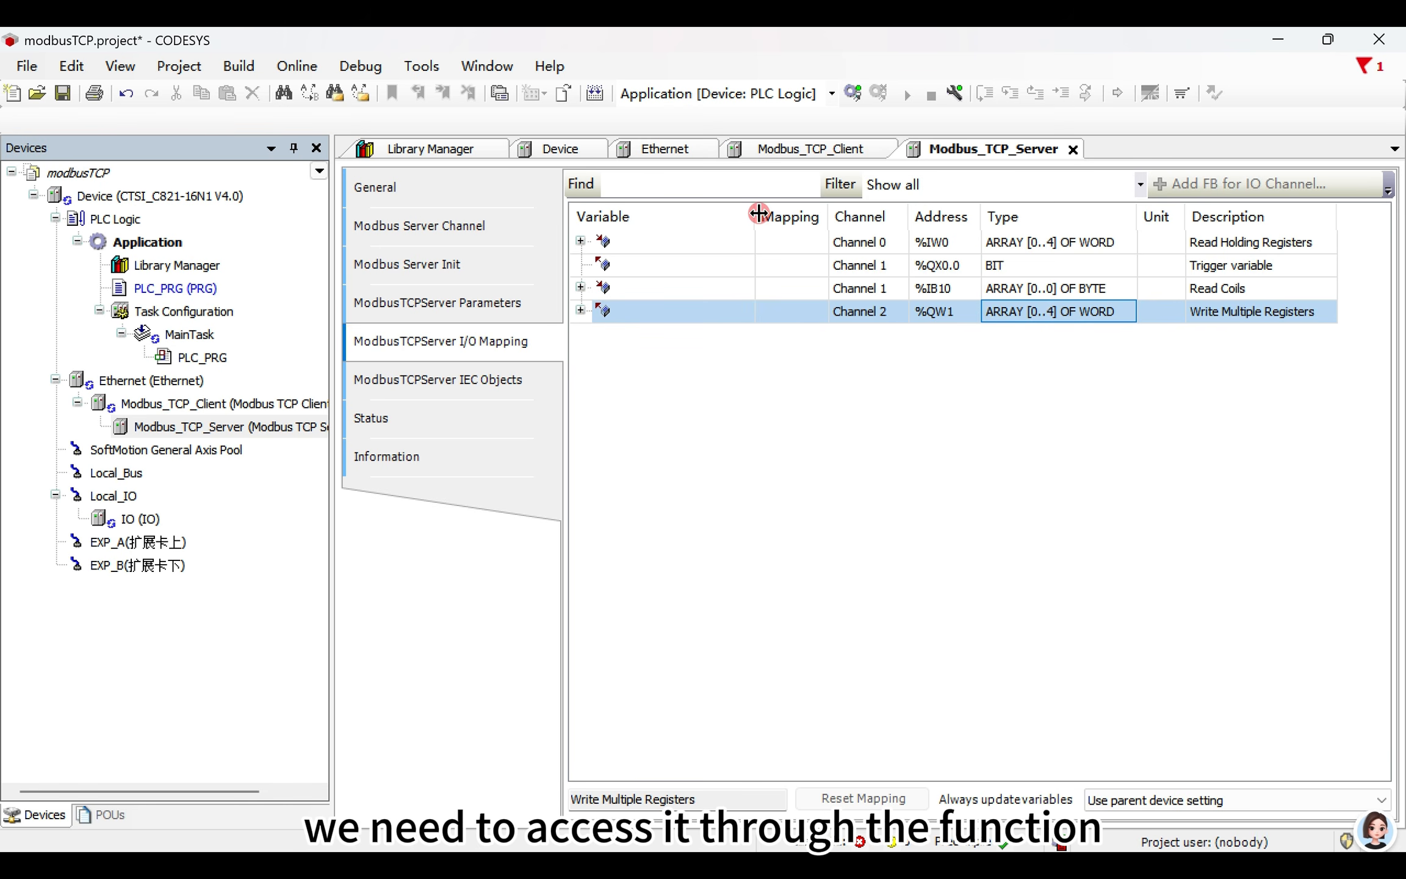
drag(758, 212, 666, 215)
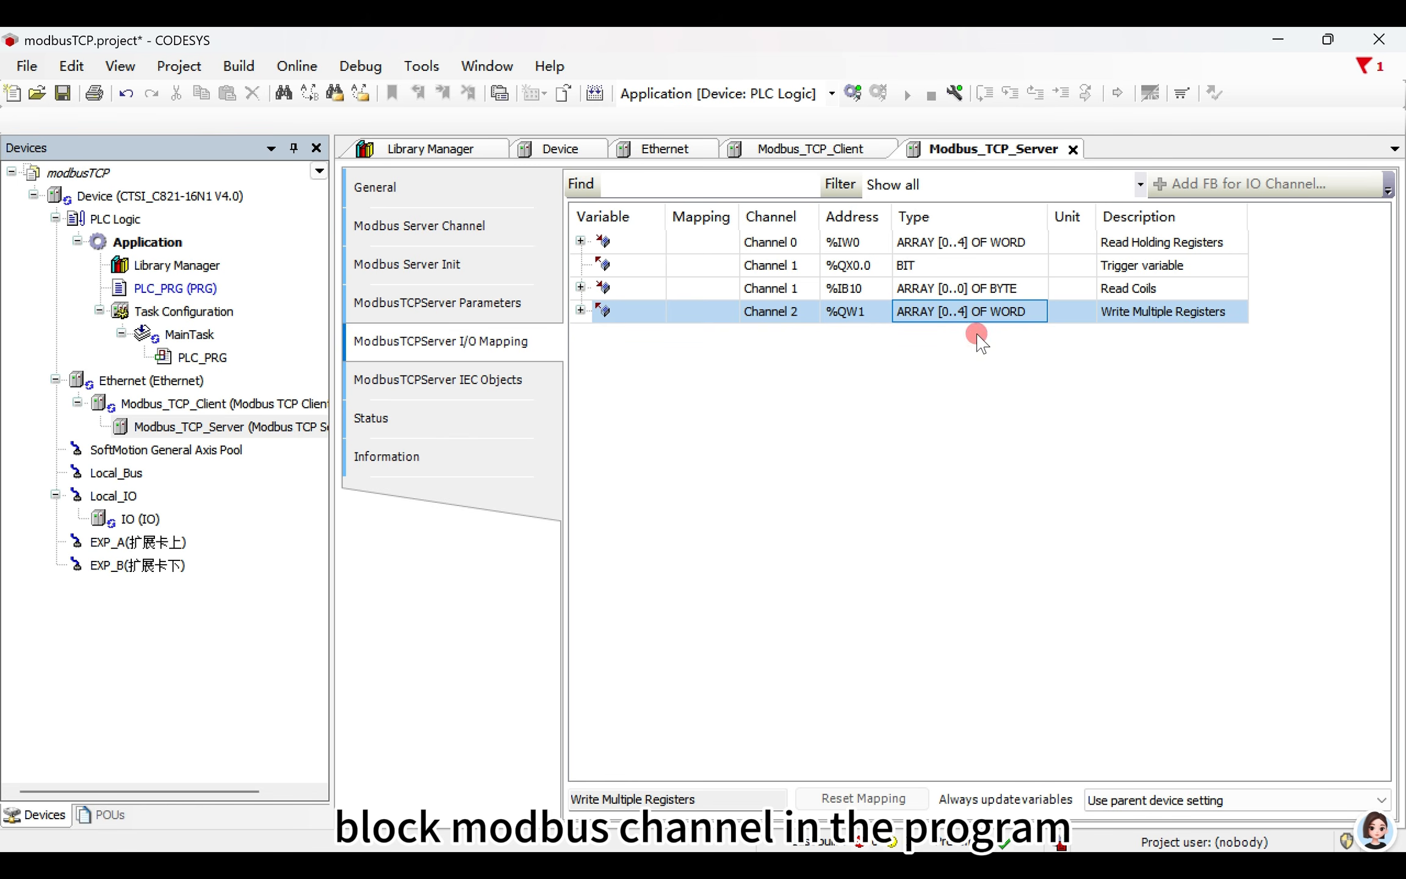
drag(1248, 210, 1321, 210)
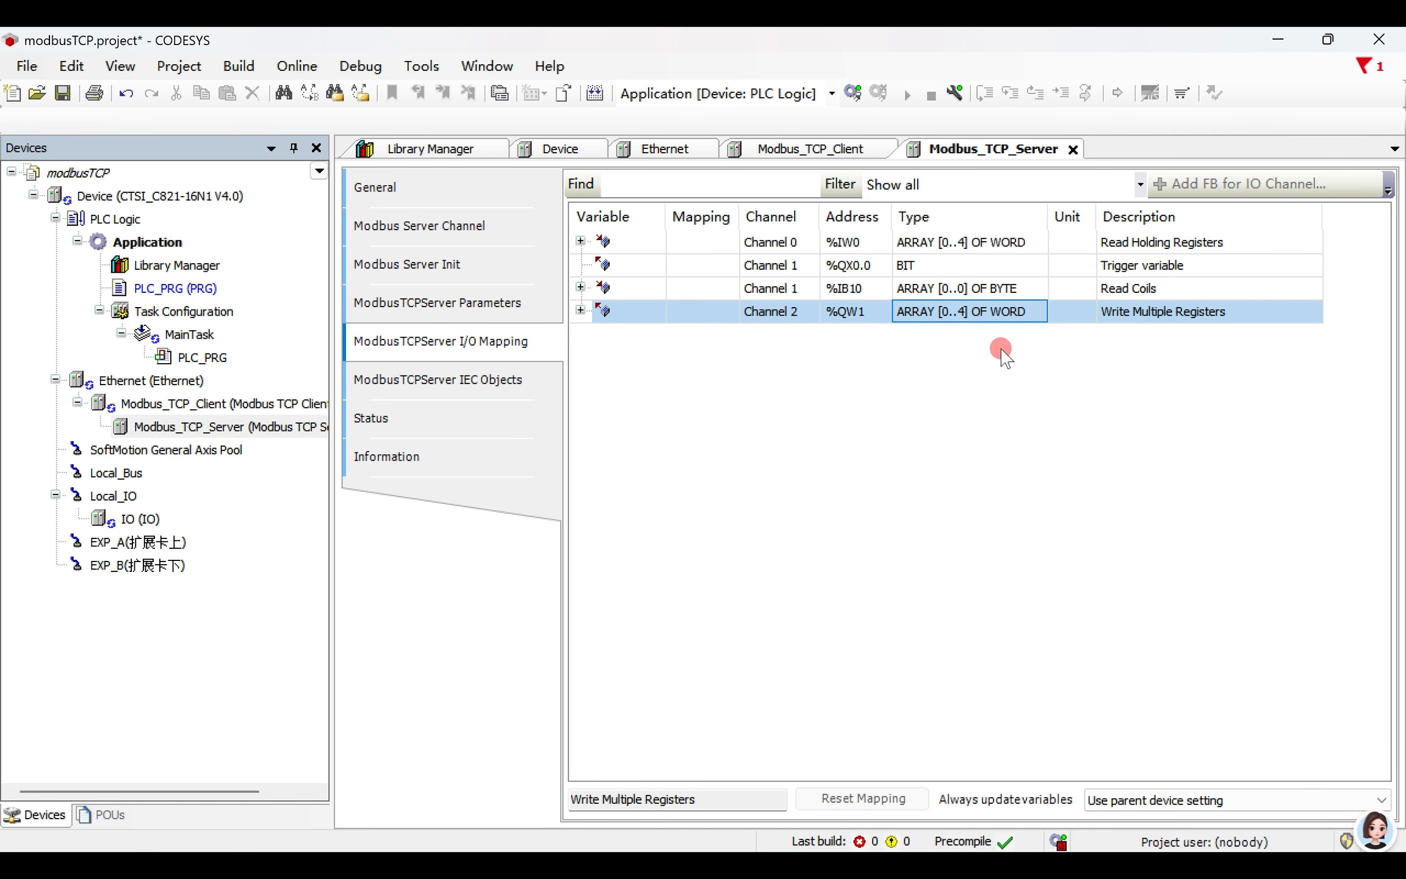
- Open the PLC_PRG program and declare the function block instance chaen:modbuschannel; in its variable section
click(192, 288)
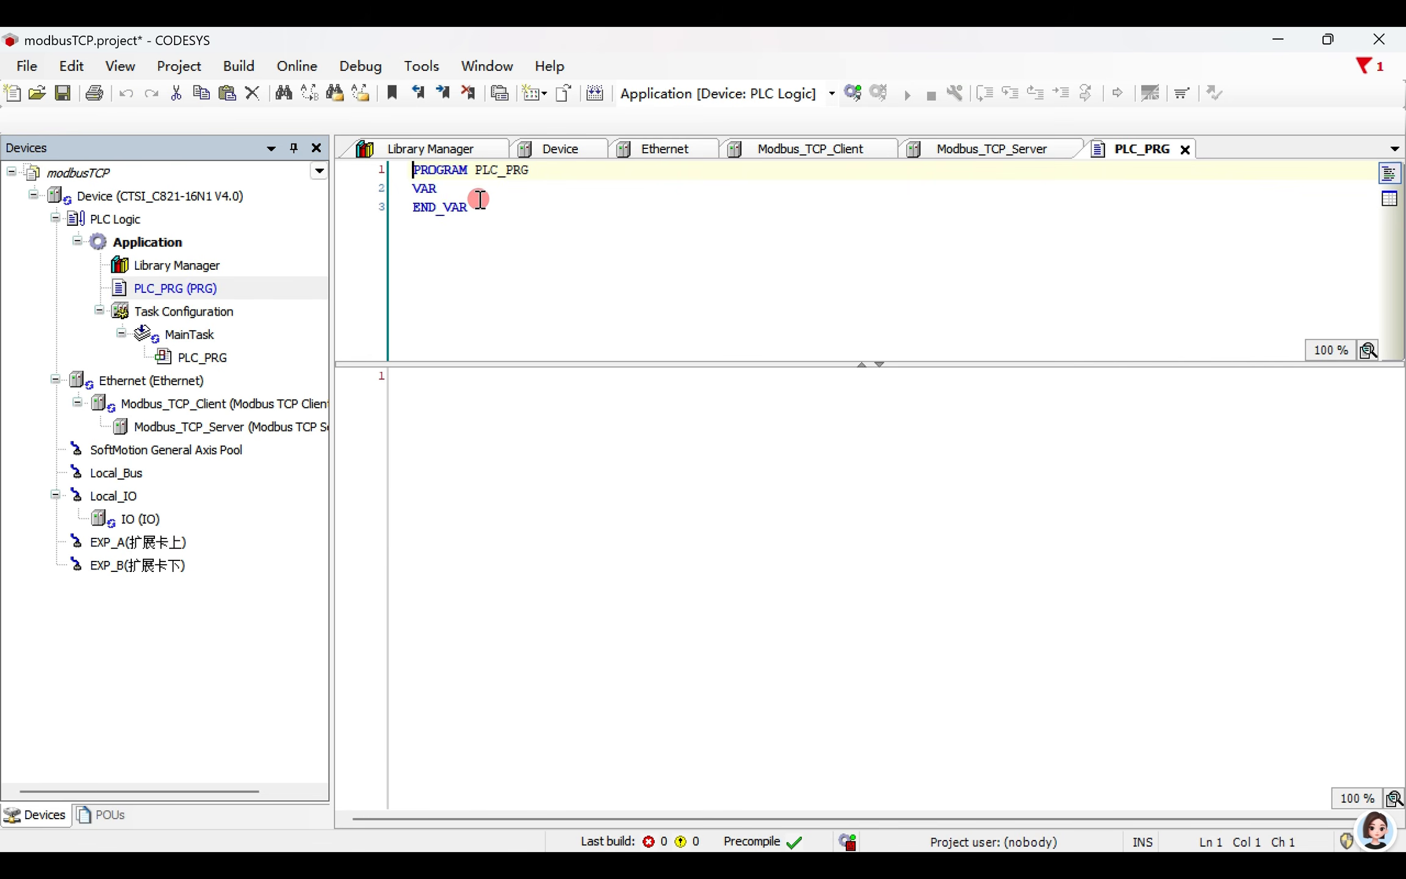
key(Return)
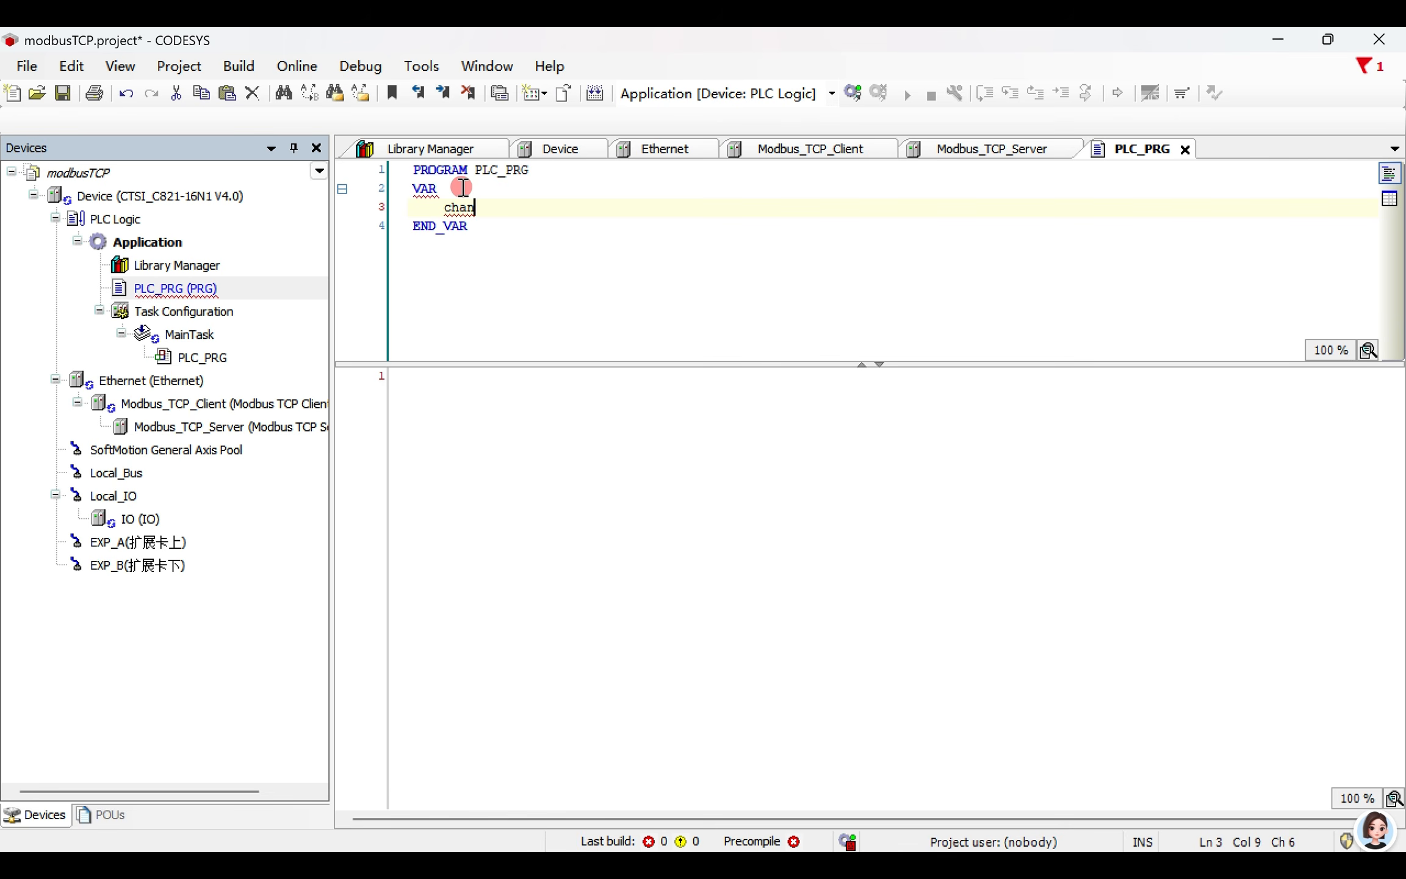
text(chanee)
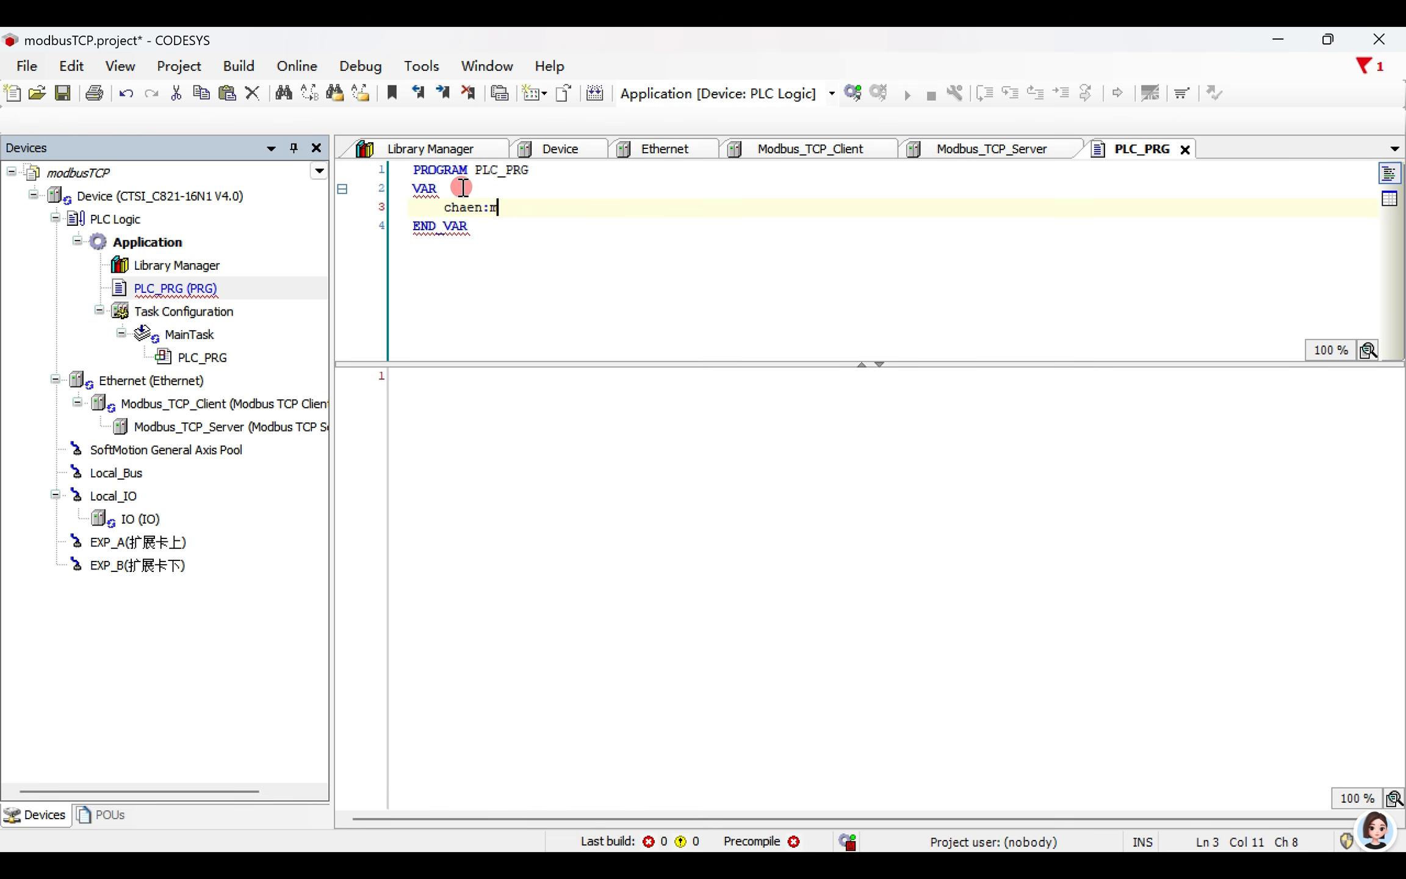
text(odbuschannel;)
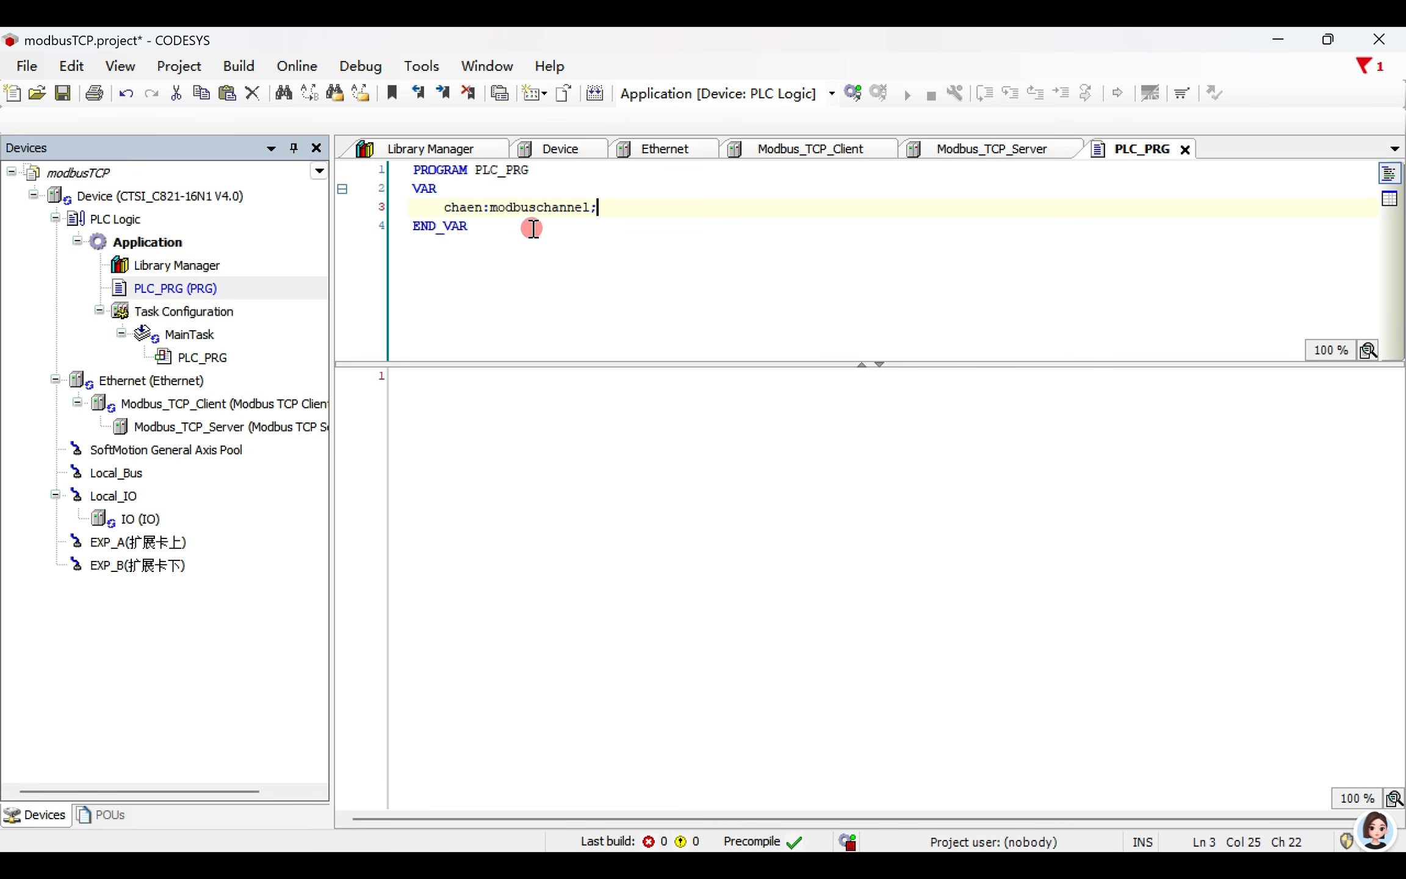
- Rename the declared modbuschannel instance to channel0
drag(589, 207, 529, 207)
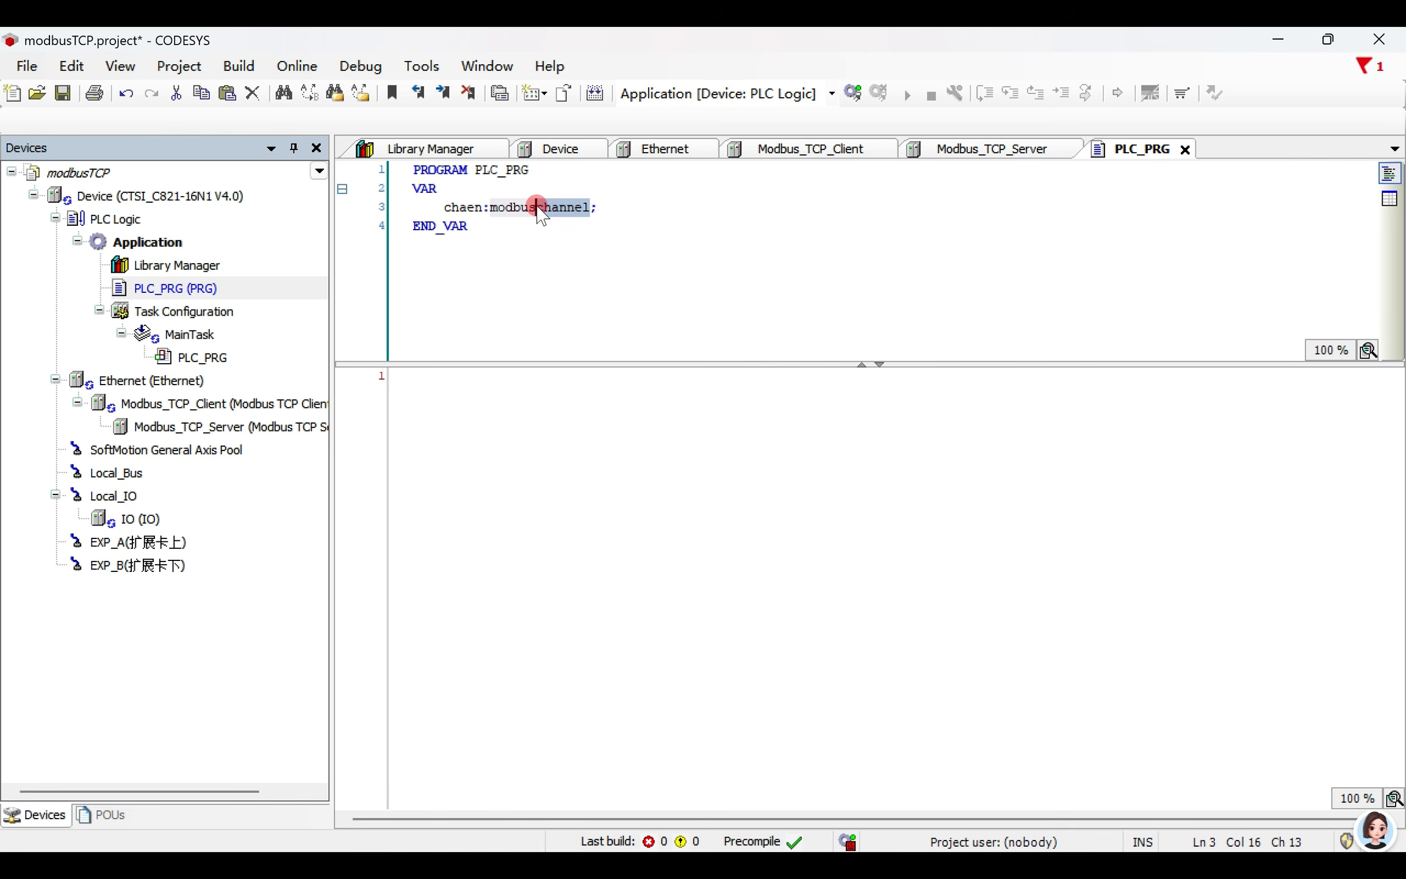
key(ctrl+c)
double_click(456, 208)
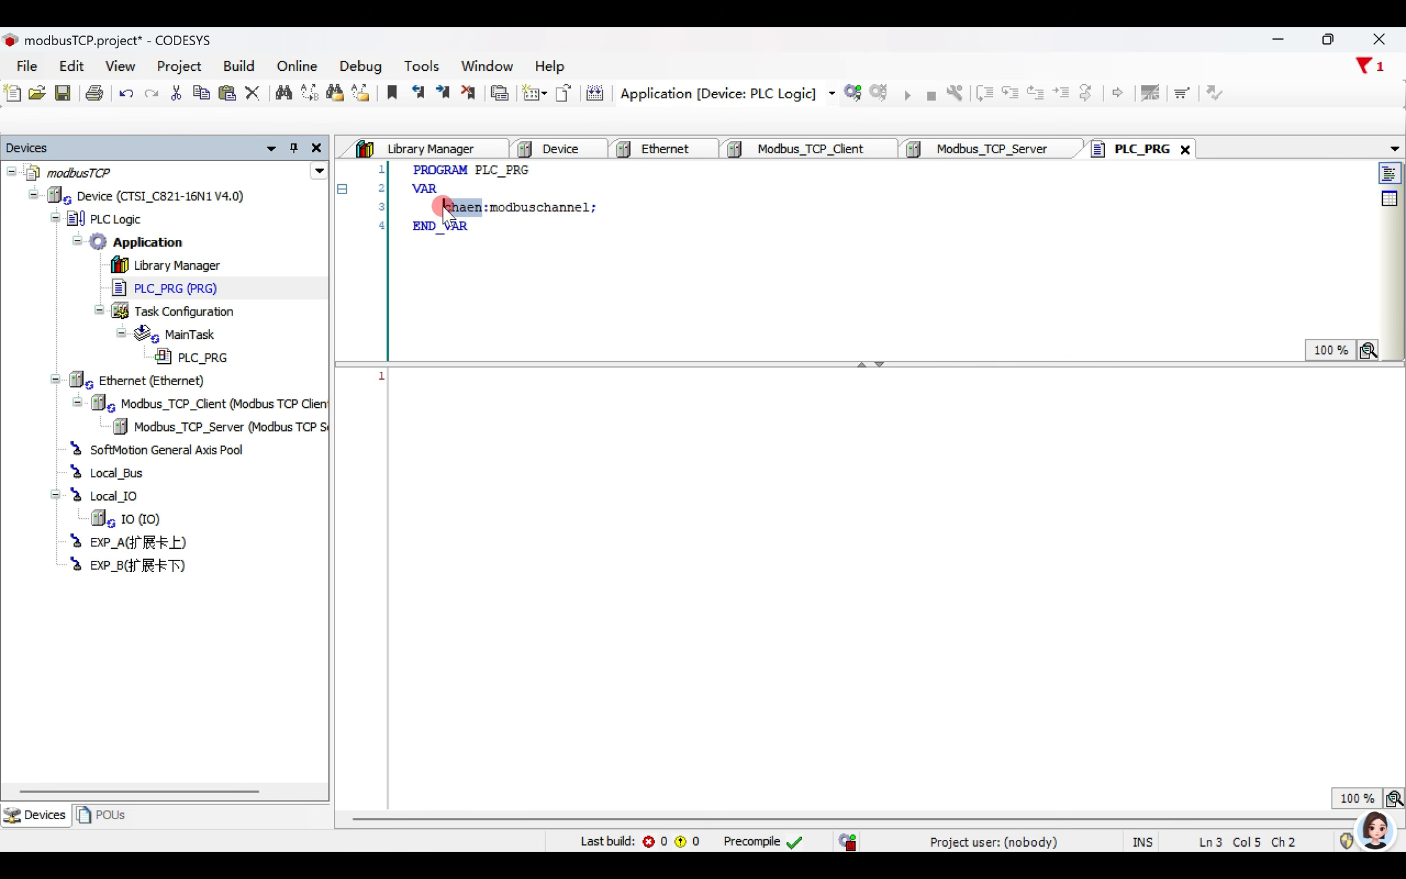
key(ctrl+v)
text(0)
- Insert an instance call of channel0 with its arguments into the PLC_PRG program body
click(500, 447)
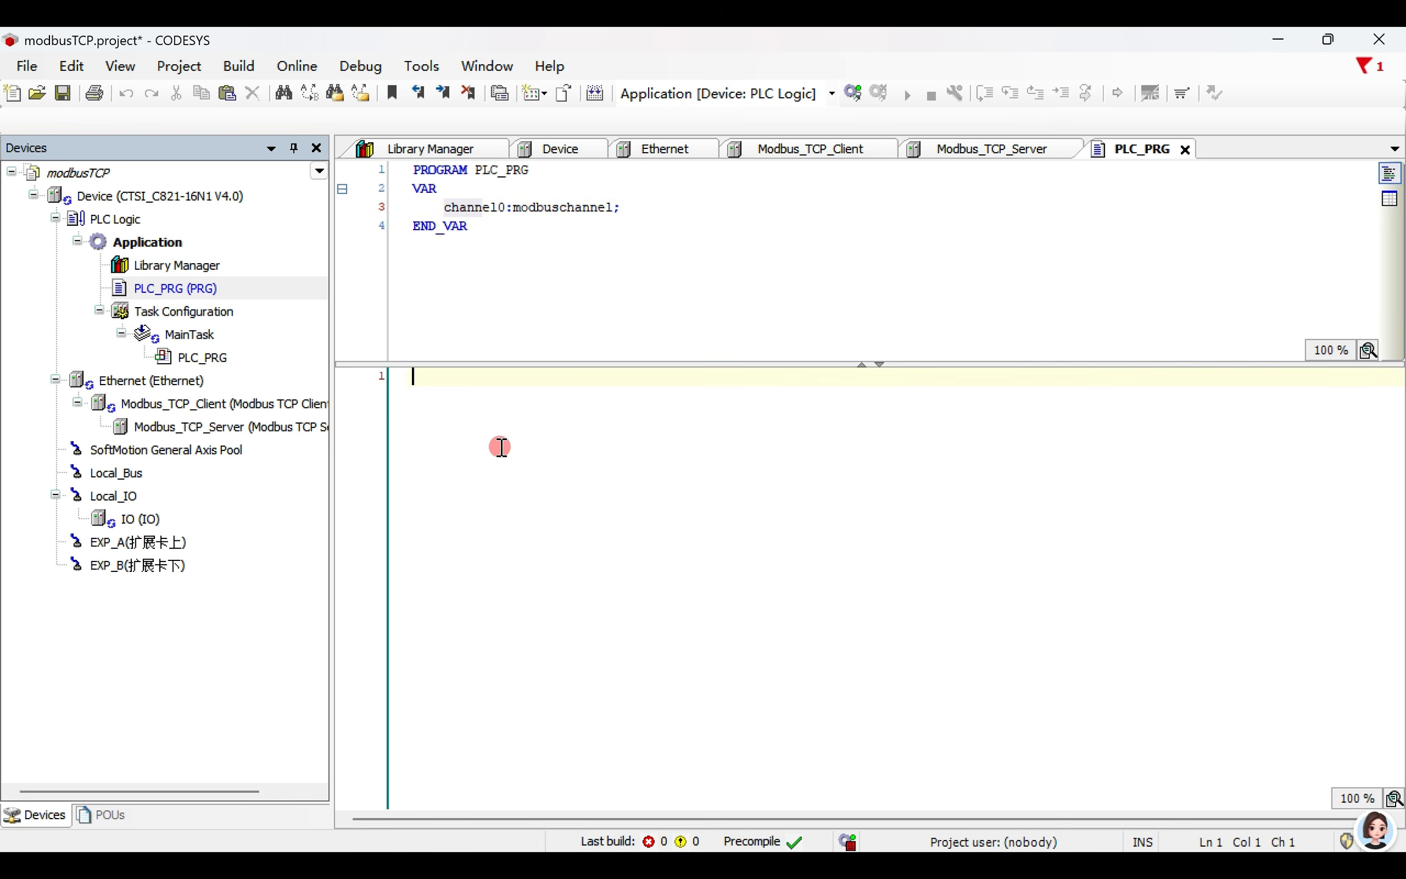
right_click(510, 447)
click(597, 595)
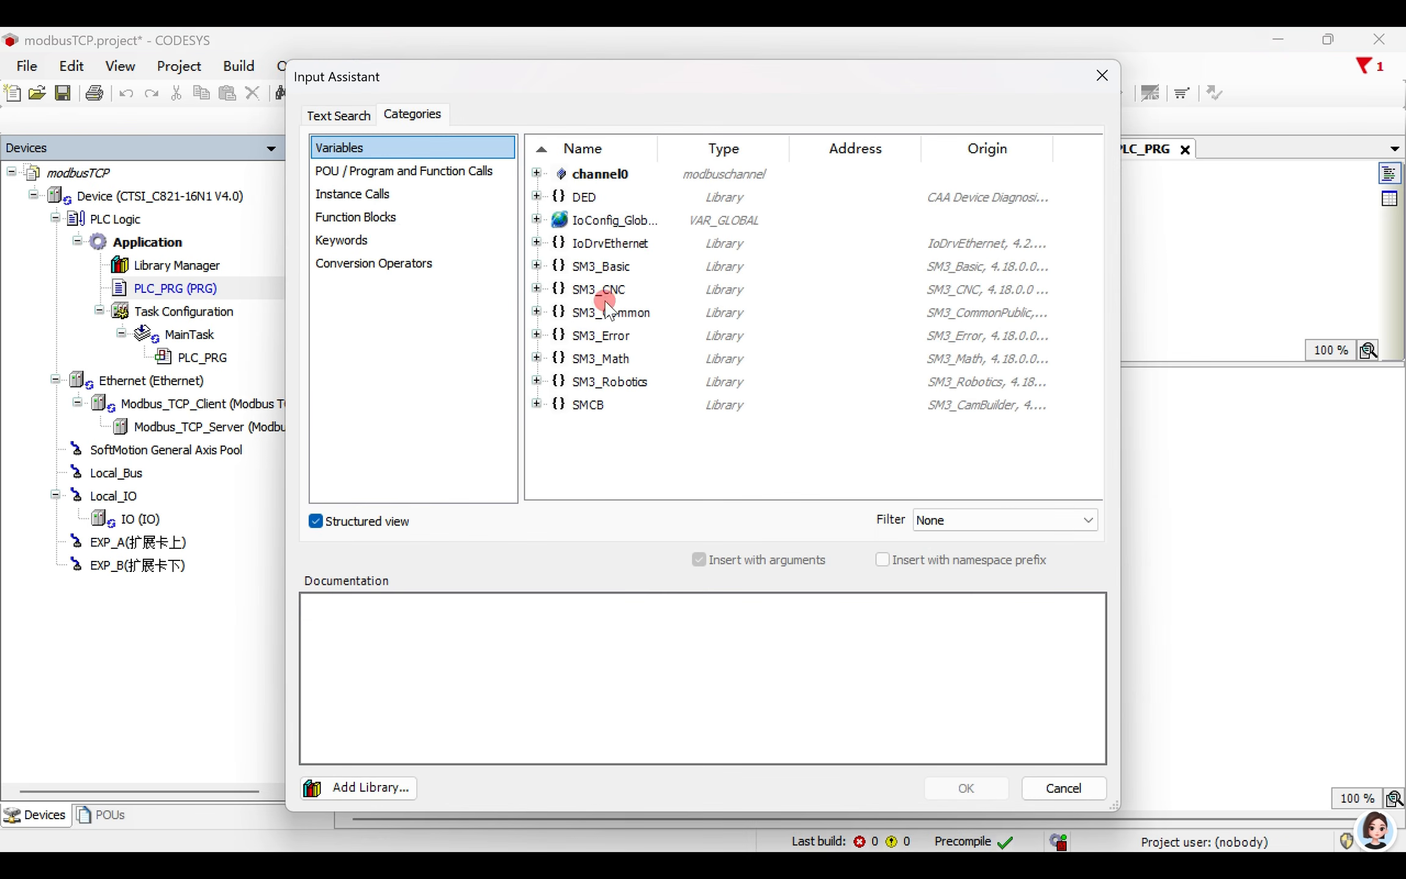
click(372, 194)
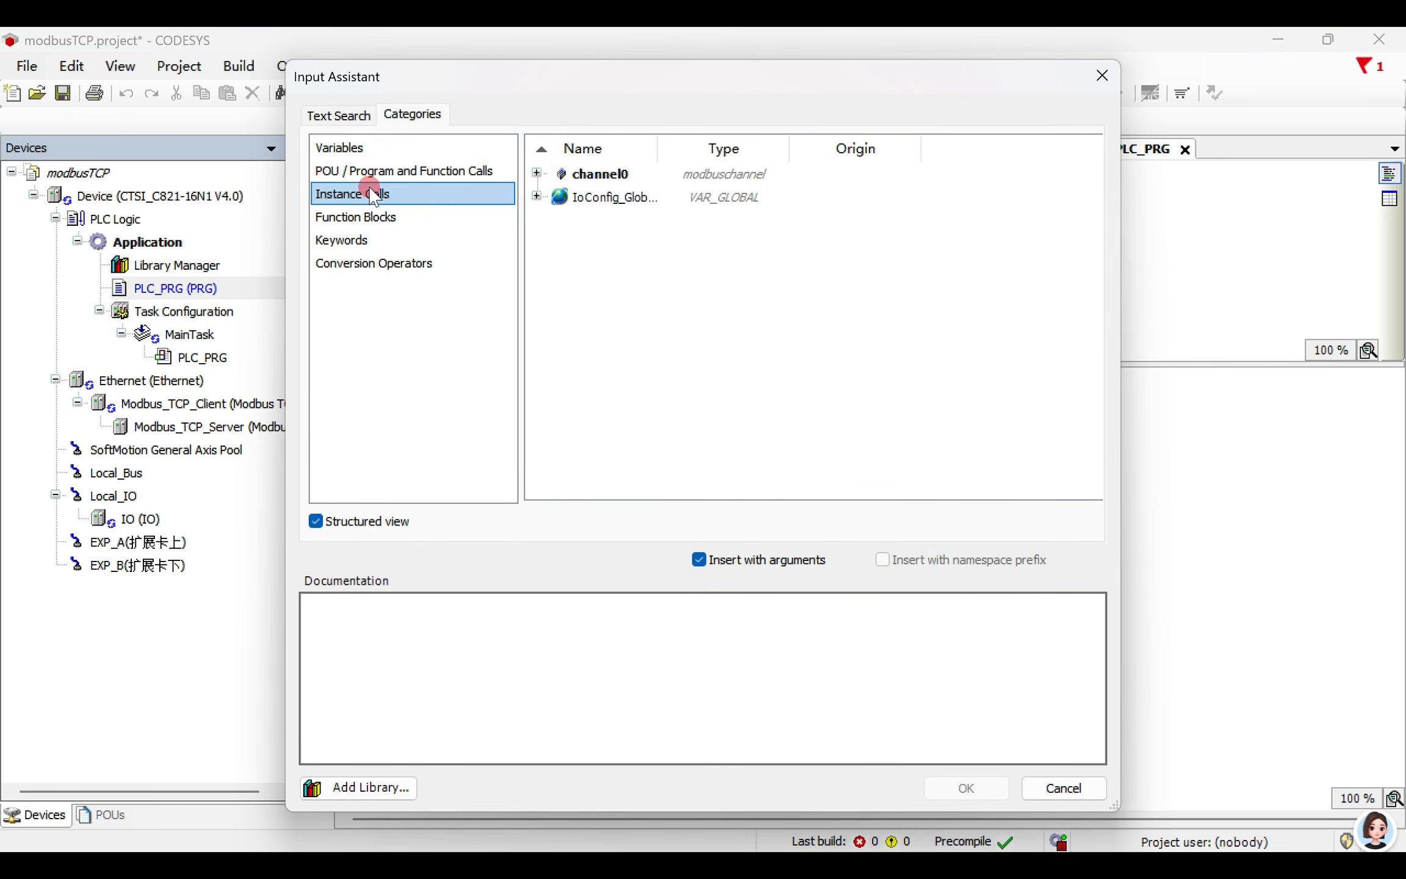
click(622, 174)
double_click(623, 174)
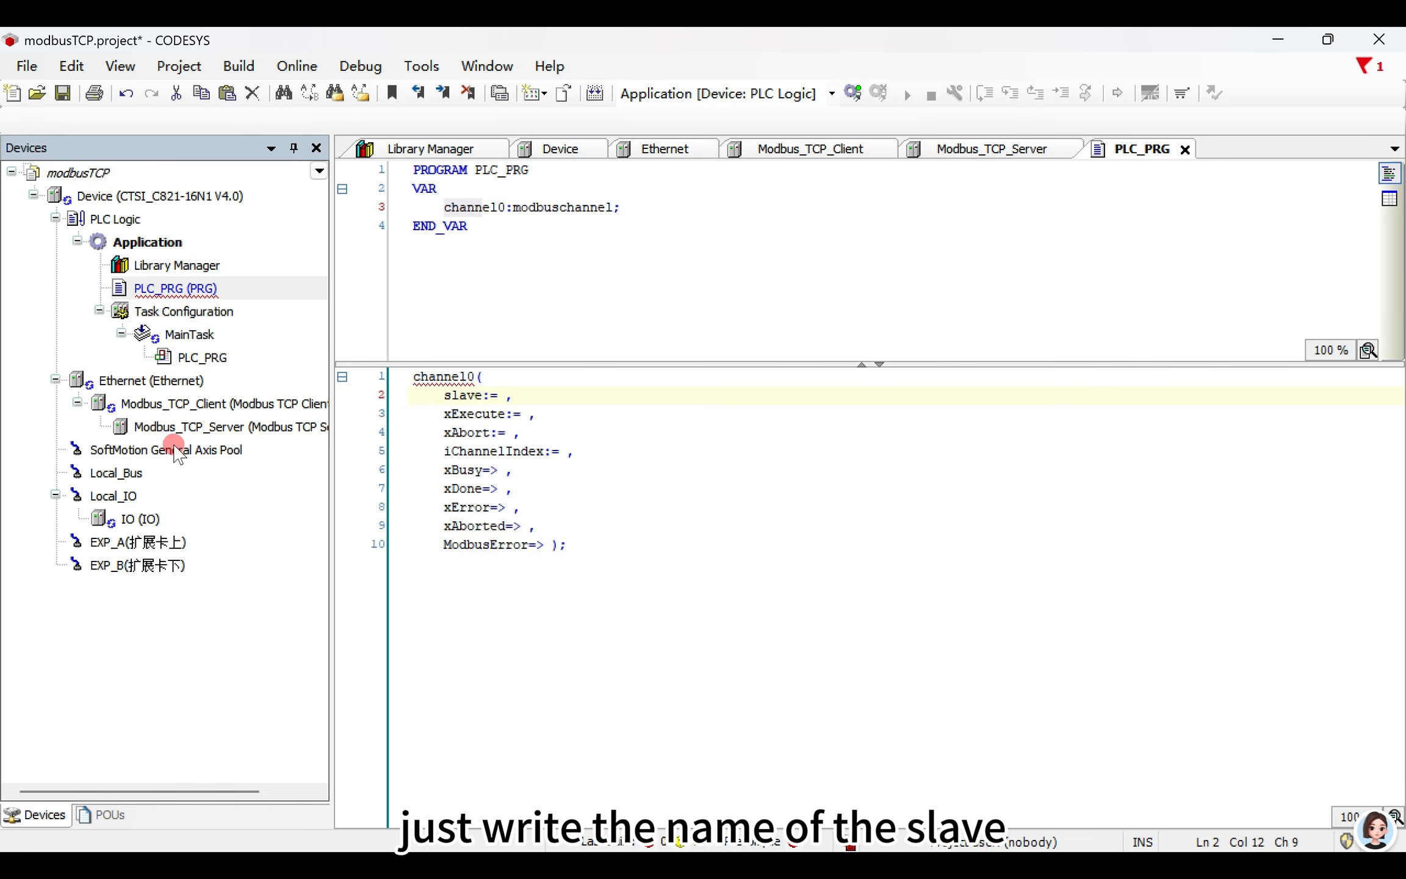
- Copy the device name Modbus_TCP_Server from its properties and assign it to the slave input of the channel0 call
click(249, 431)
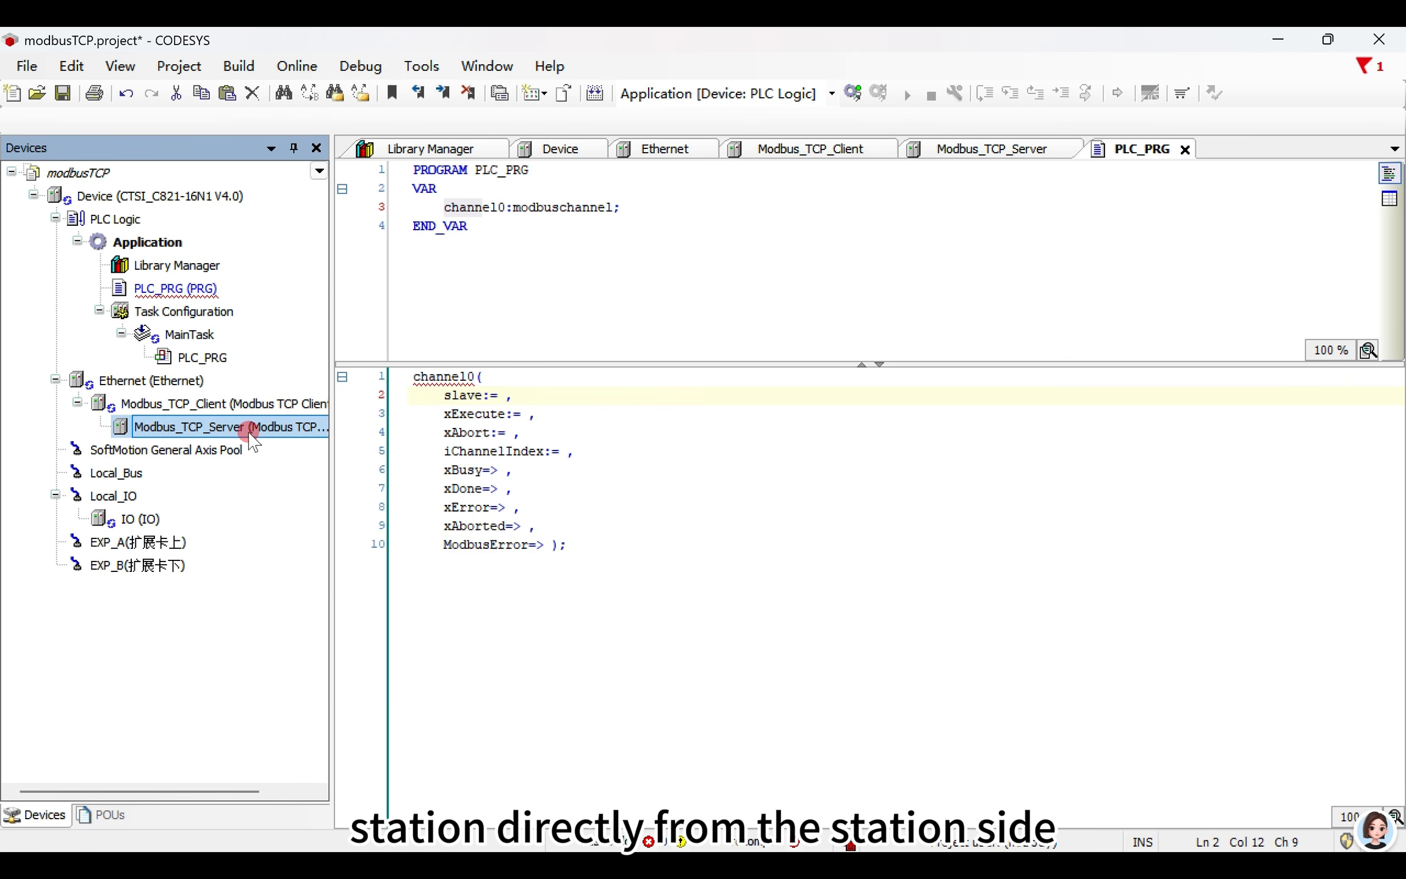
right_click(251, 435)
click(309, 559)
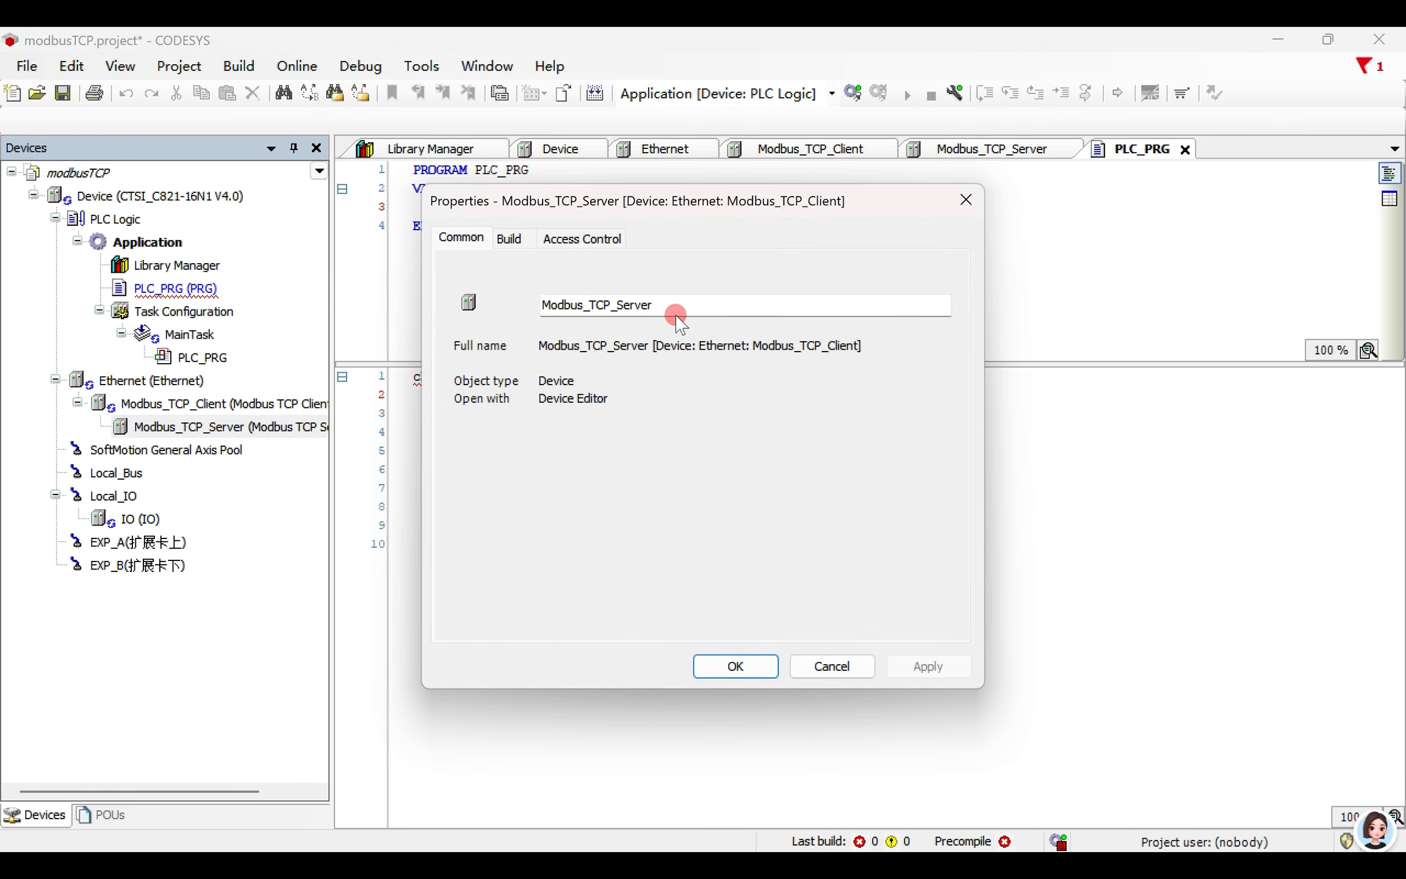
drag(677, 315, 527, 290)
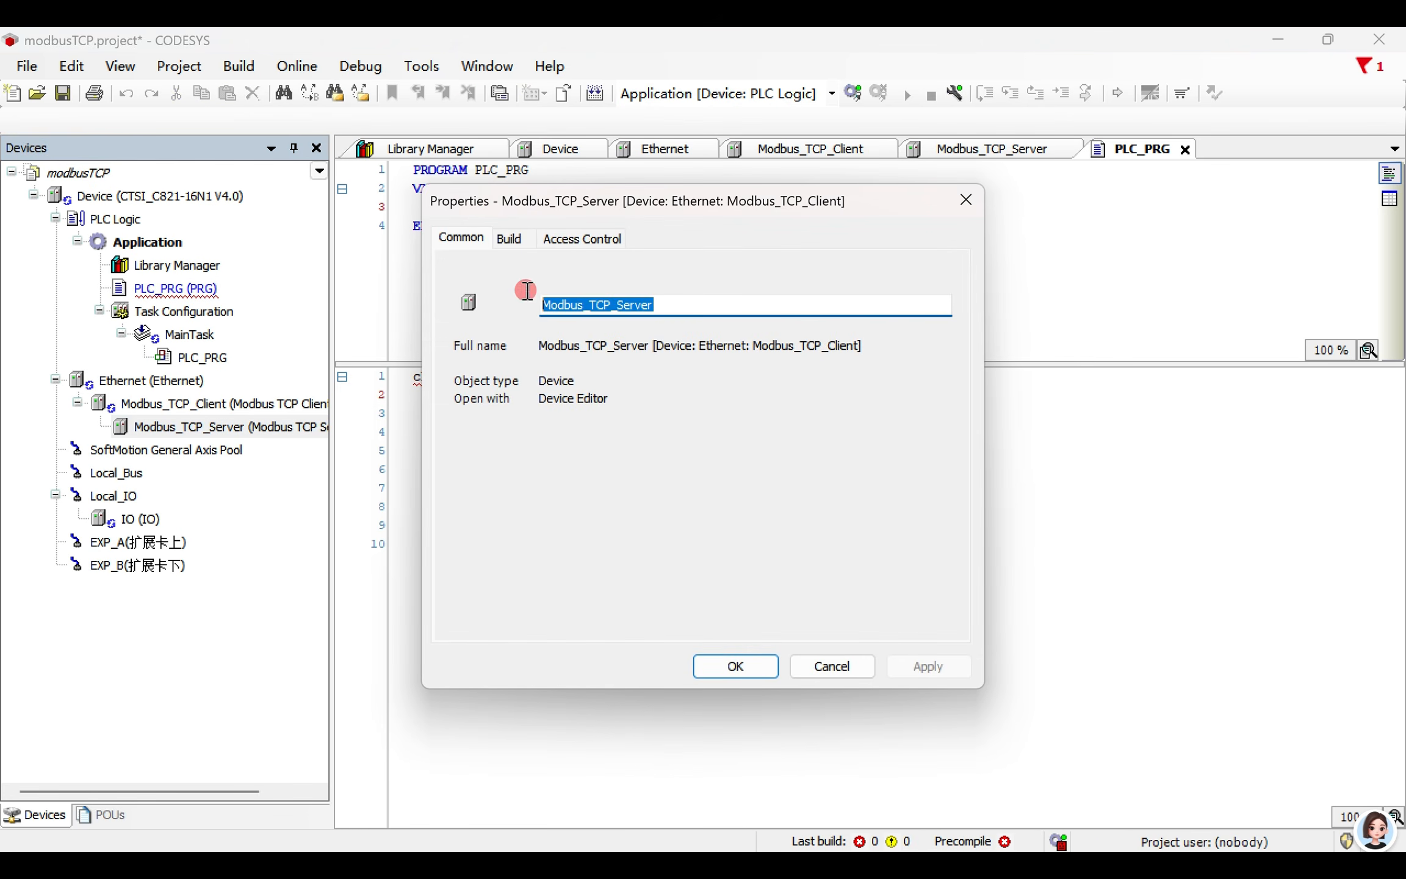
click(965, 201)
click(504, 395)
key(ctrl+v)
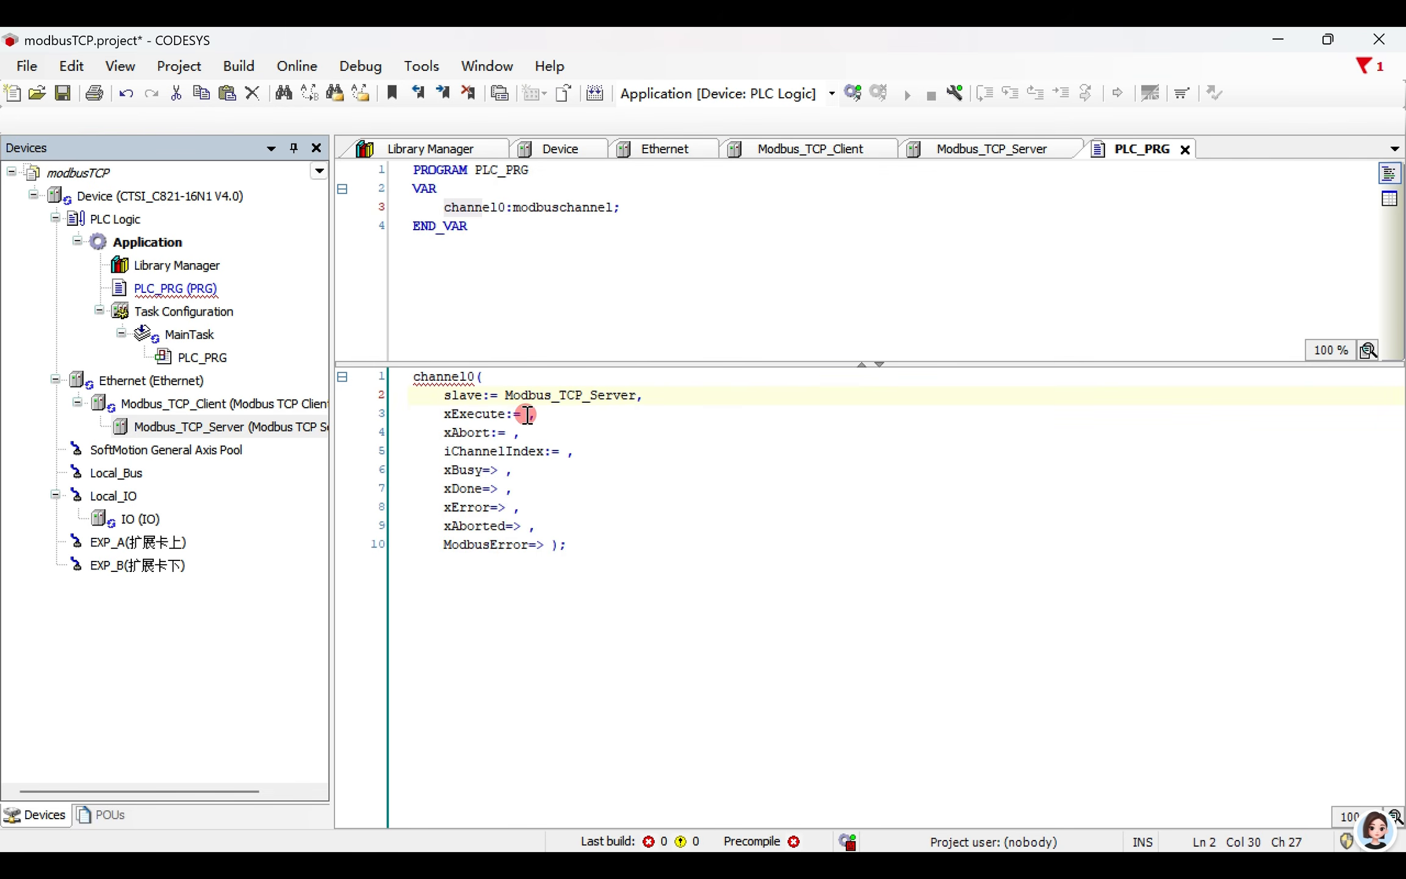
- Assign x1 to the xExecute input and declare it as a local BOOL variable in PLC_PRG
click(527, 414)
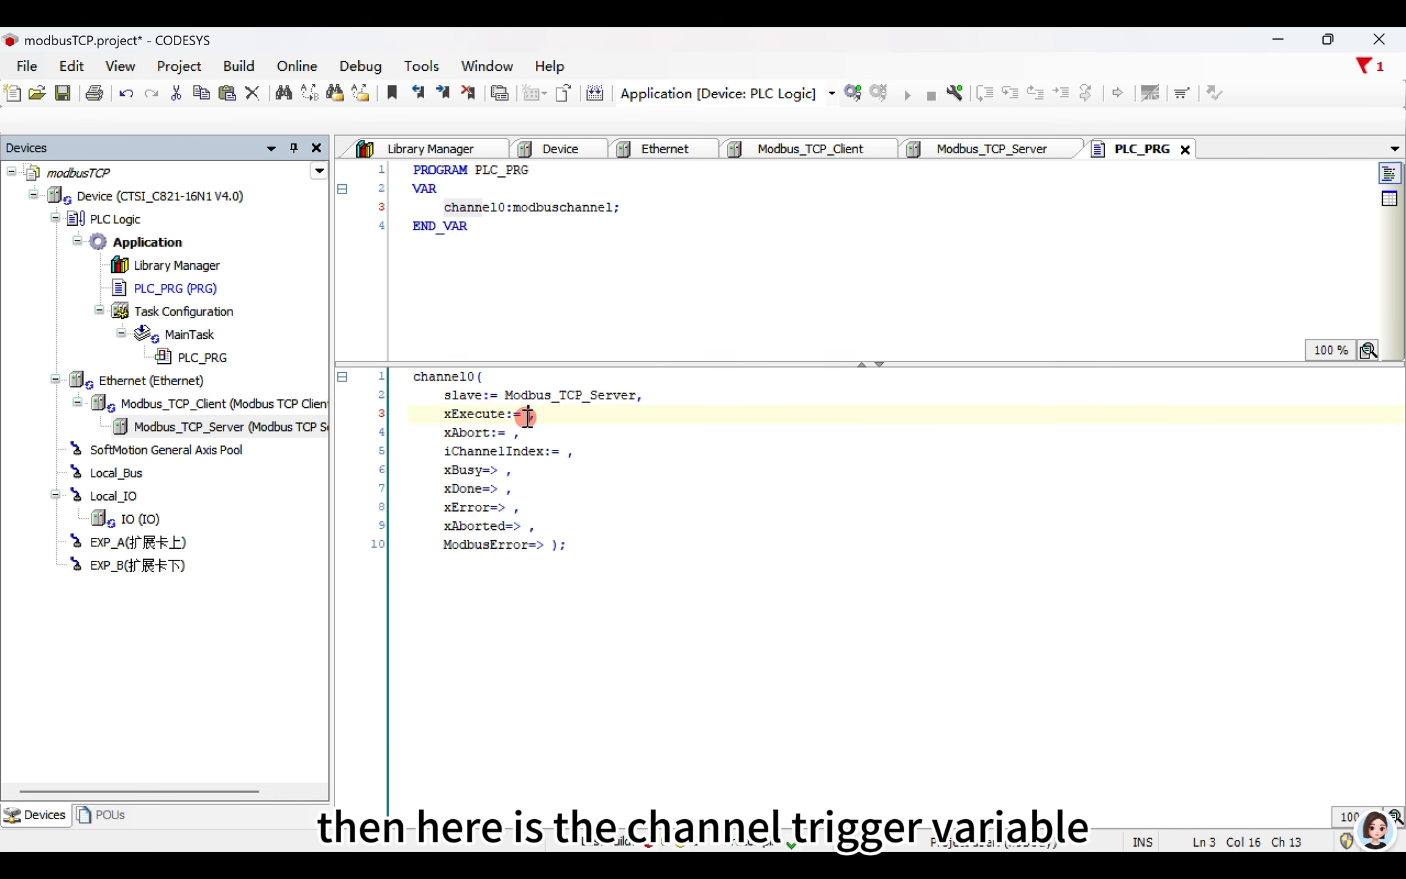
text(x1)
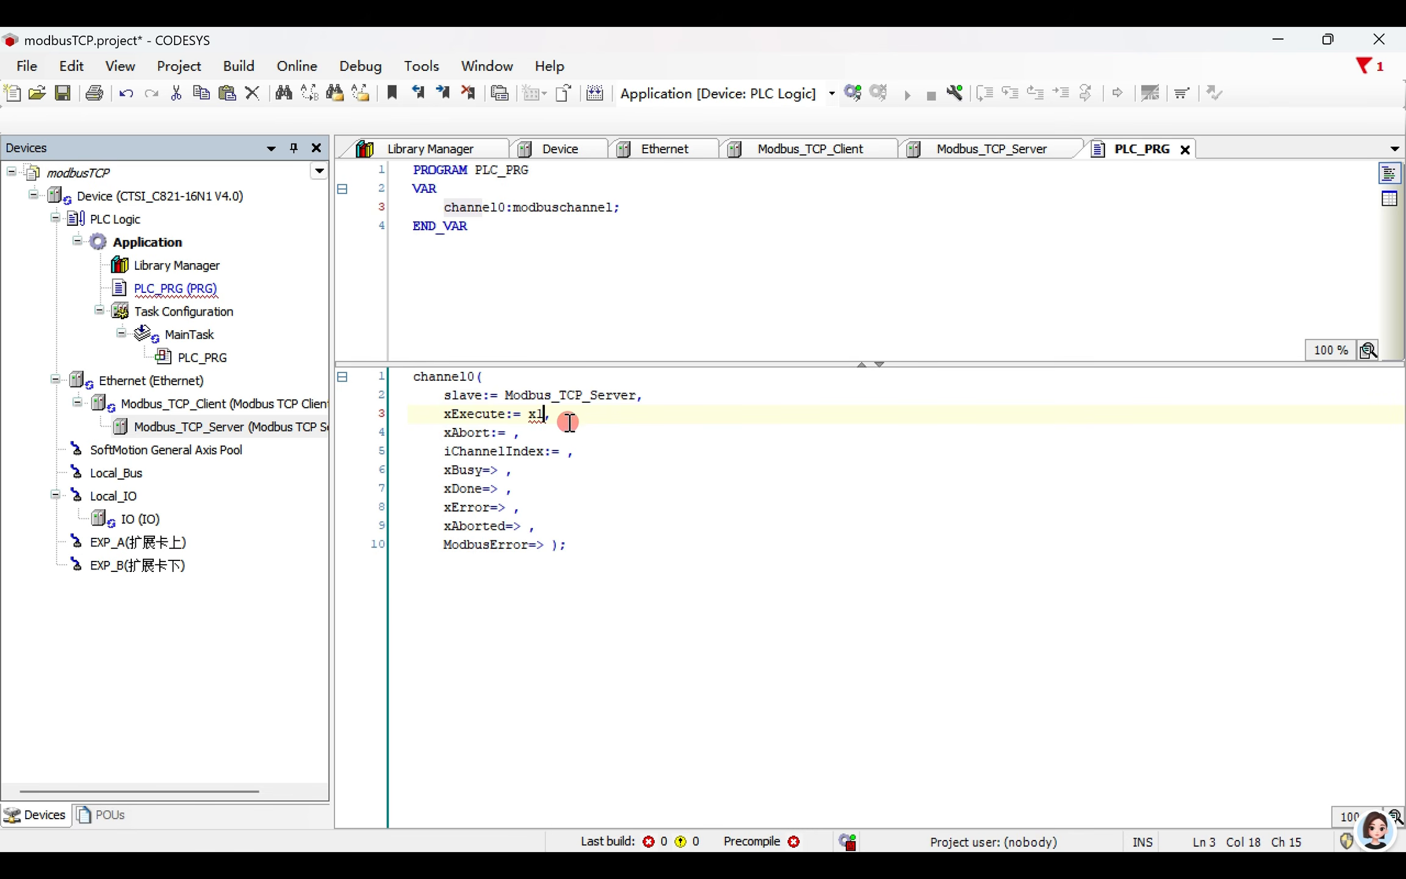
click(540, 419)
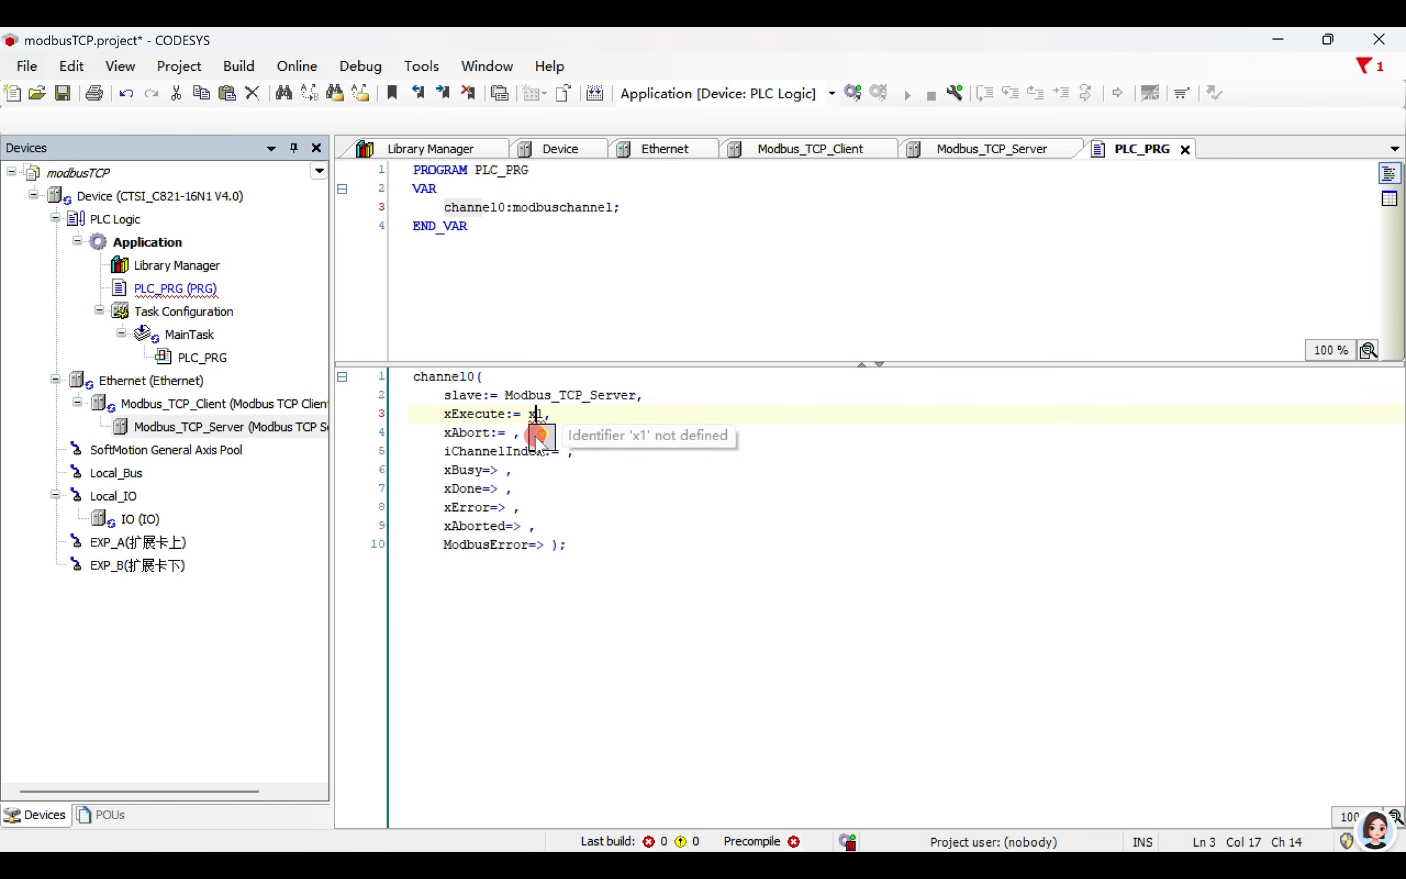
click(552, 451)
click(648, 487)
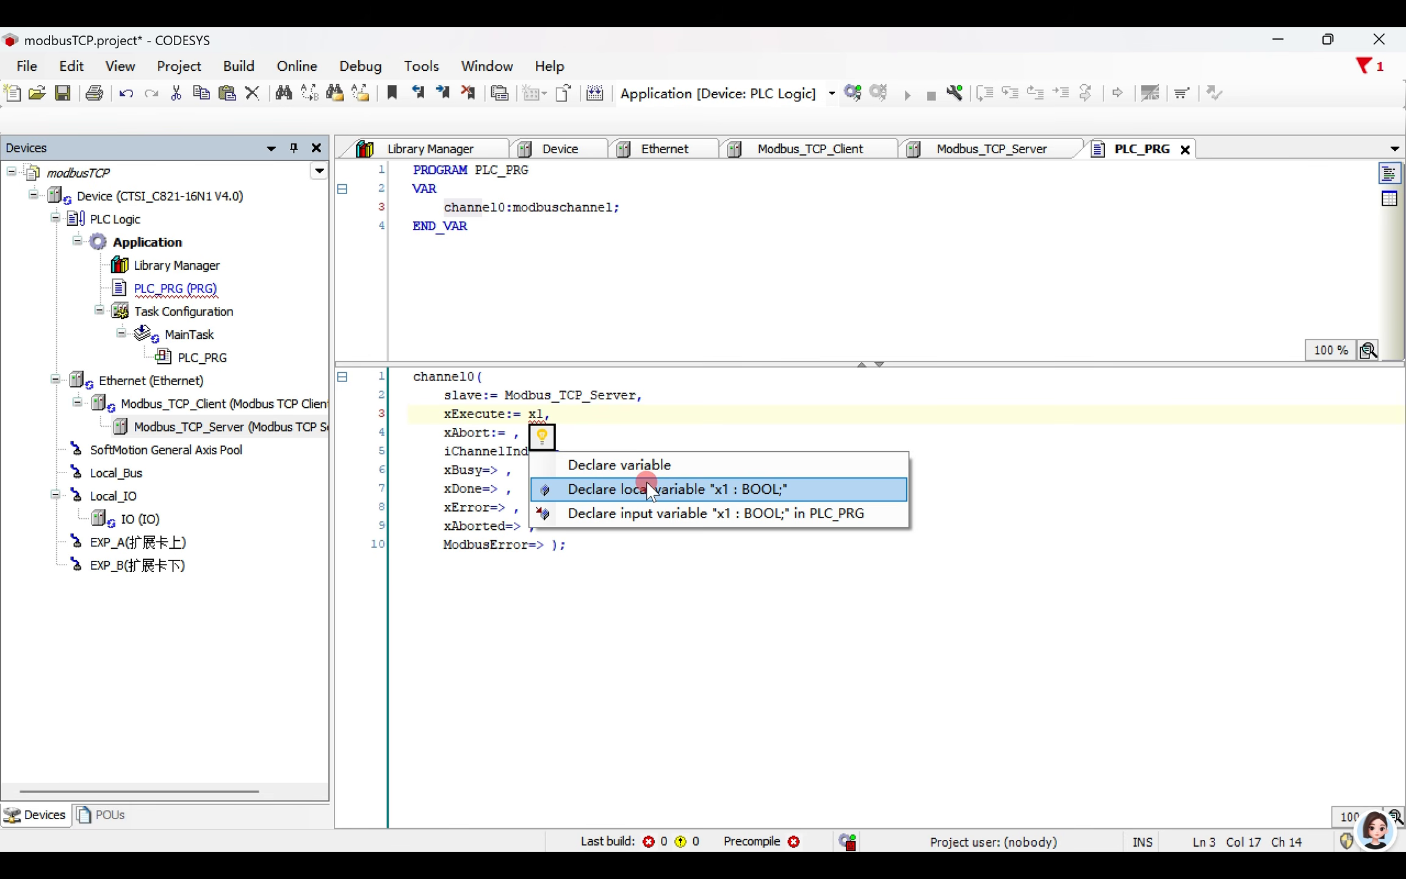
click(643, 465)
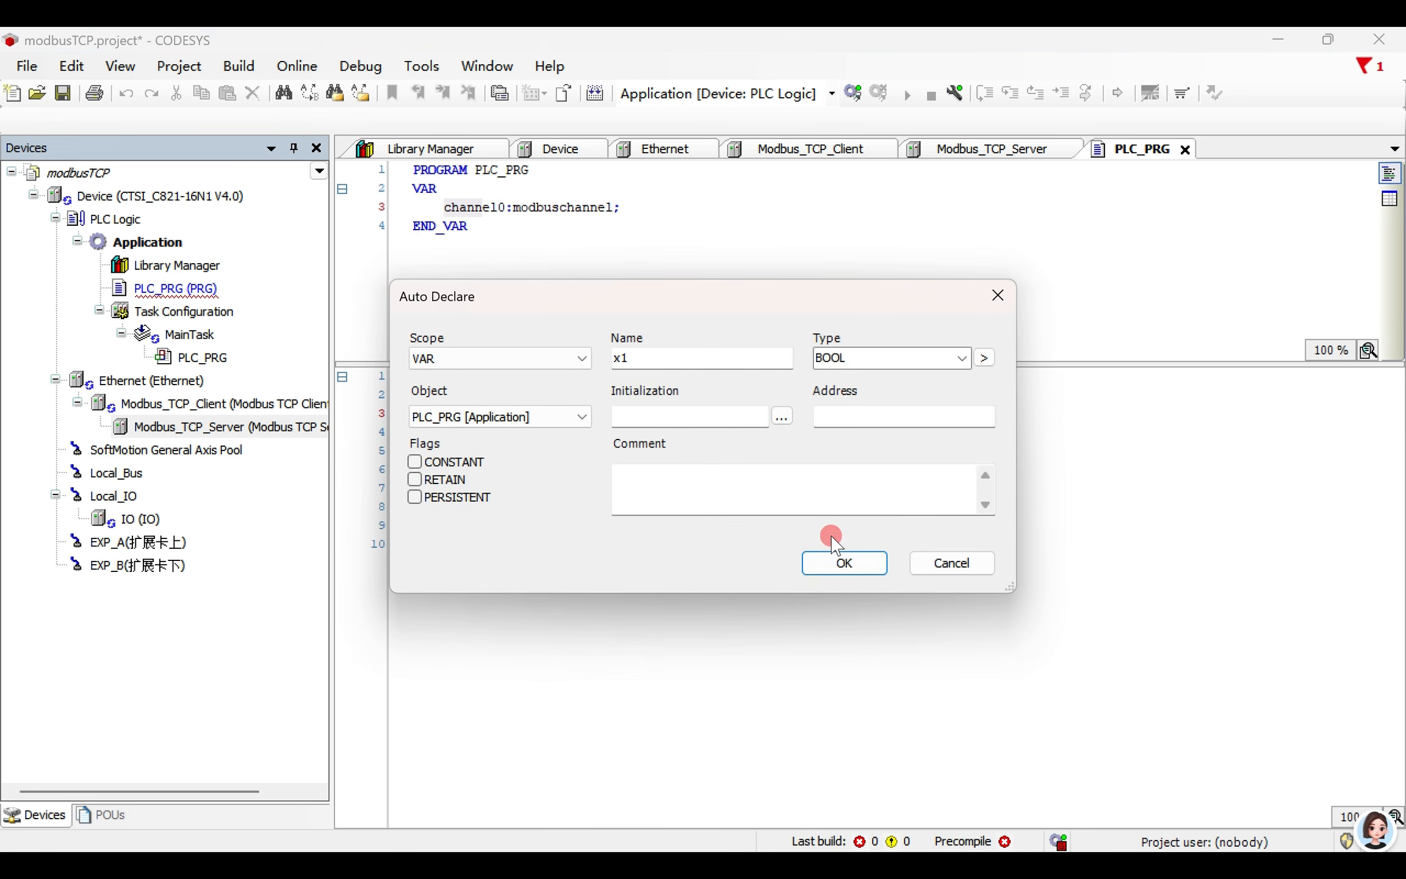
click(844, 561)
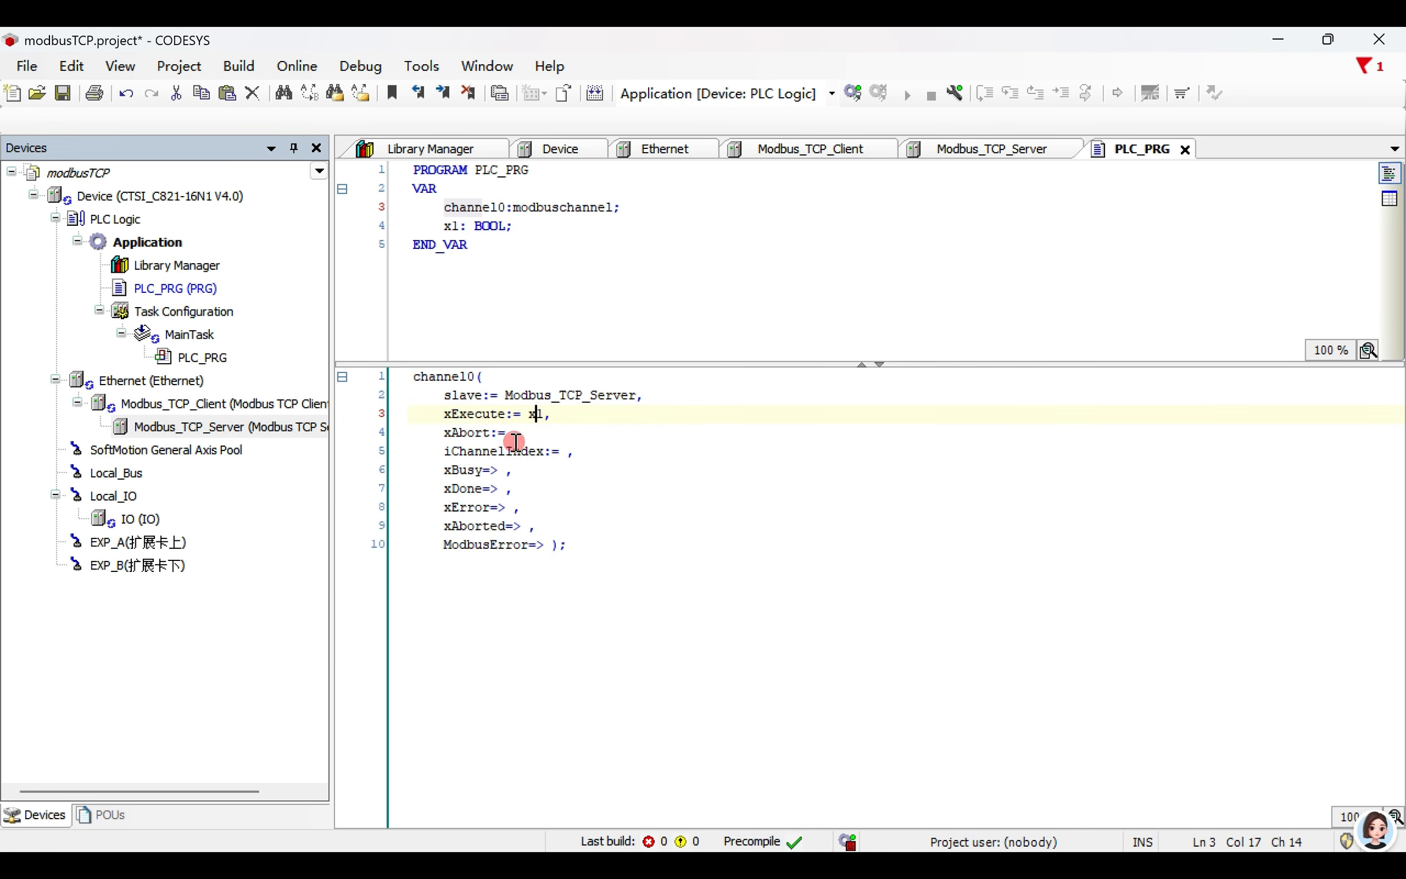
- Check the index of the application-triggered channel in Modbus_TCP_Server and set iChannelIndex to 2 in the channel0 call
drag(485, 452, 529, 452)
click(539, 476)
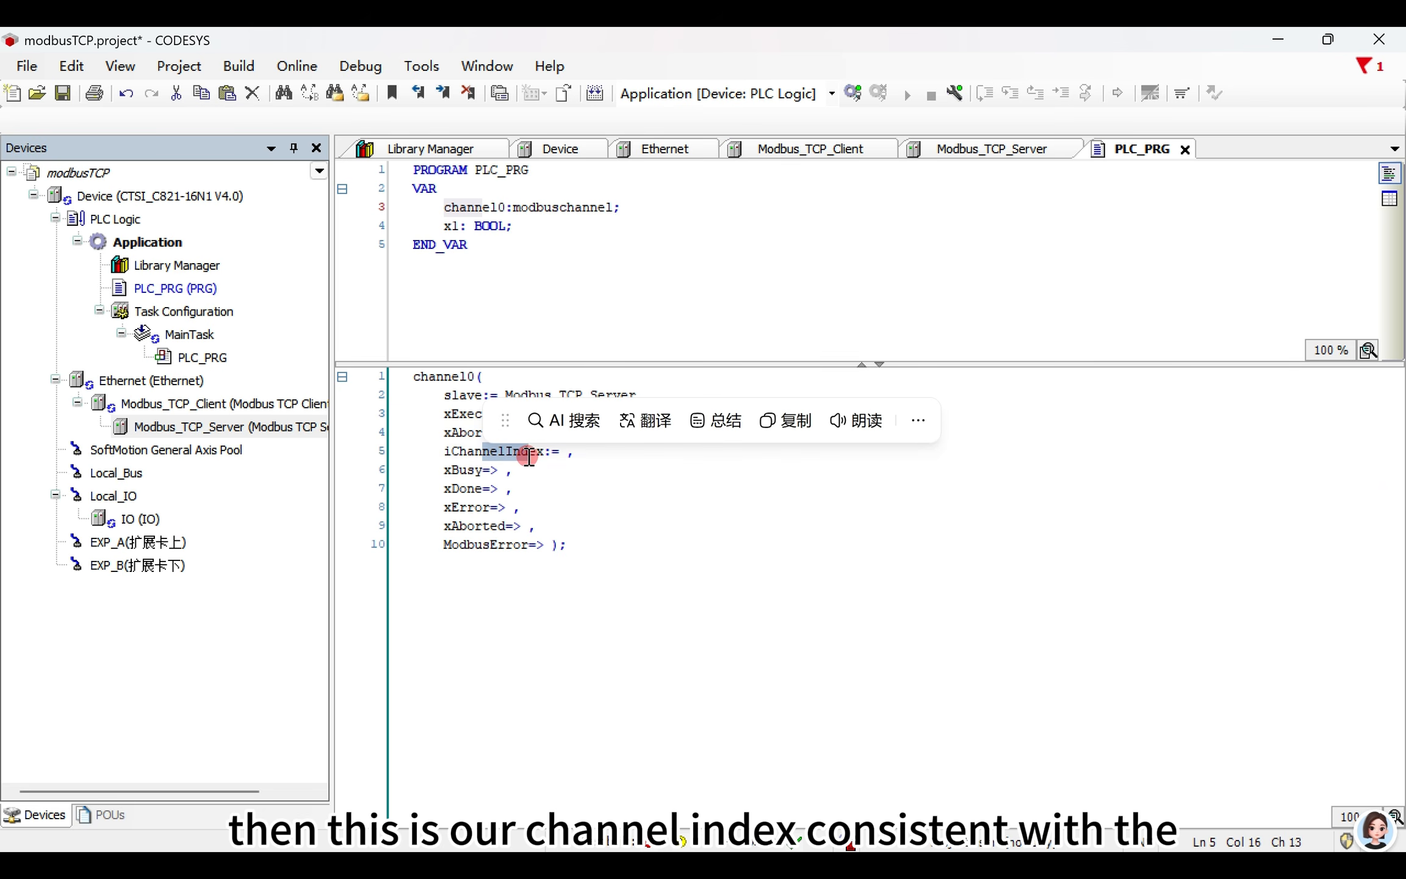
click(936, 160)
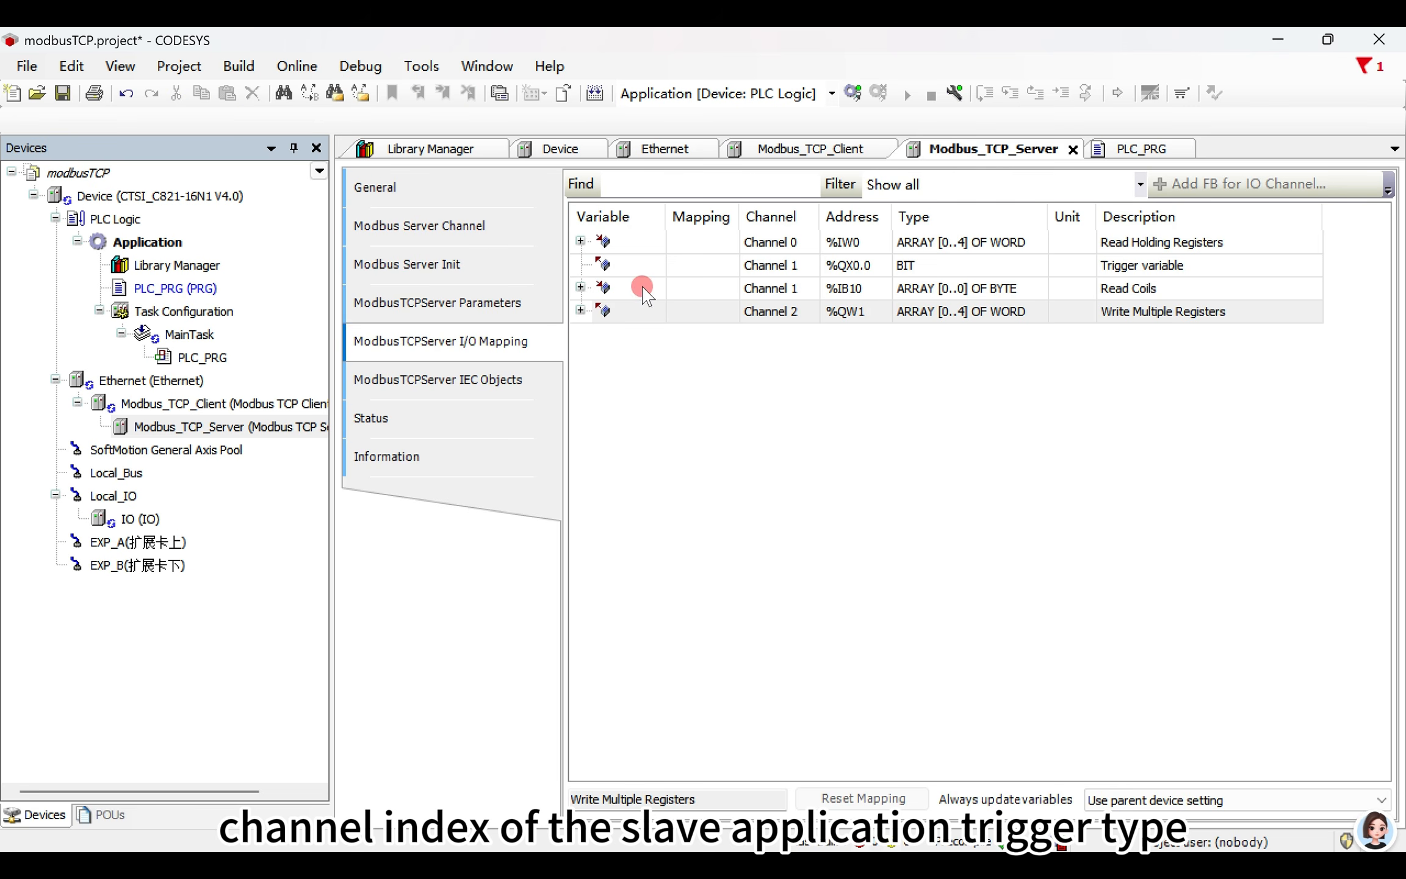
click(447, 243)
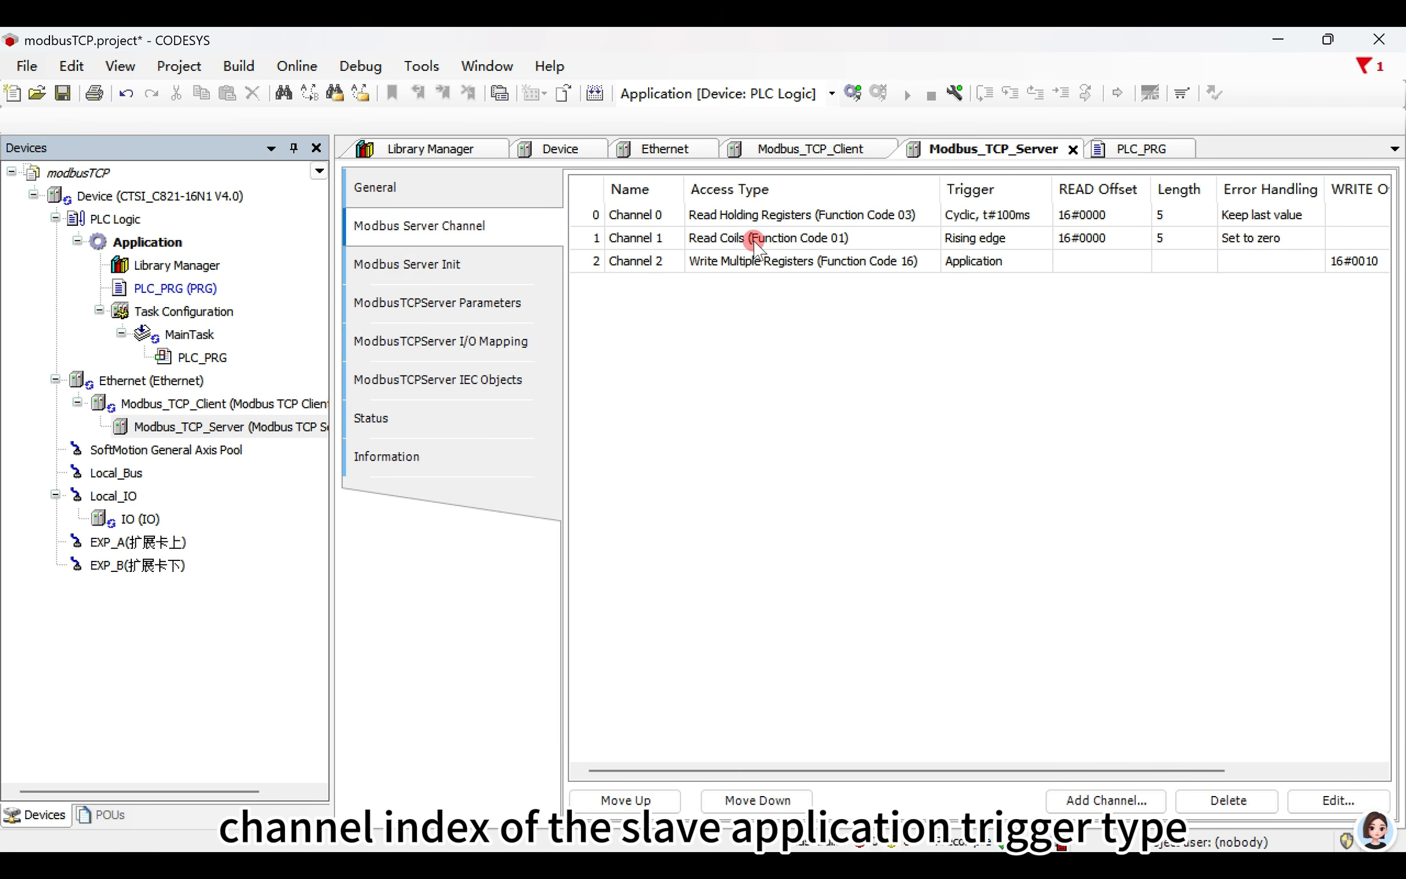
click(595, 262)
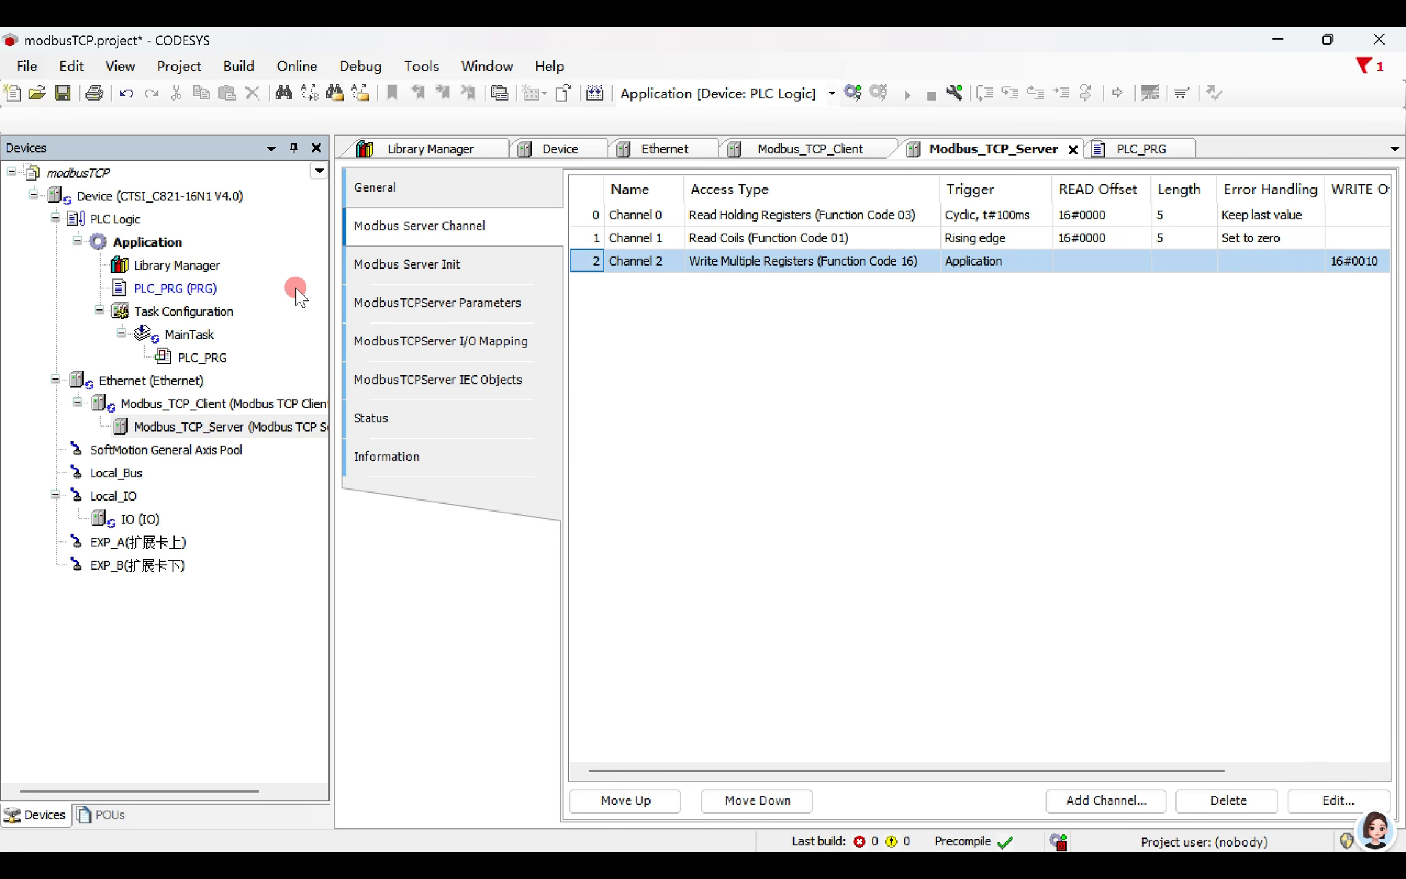
click(1154, 140)
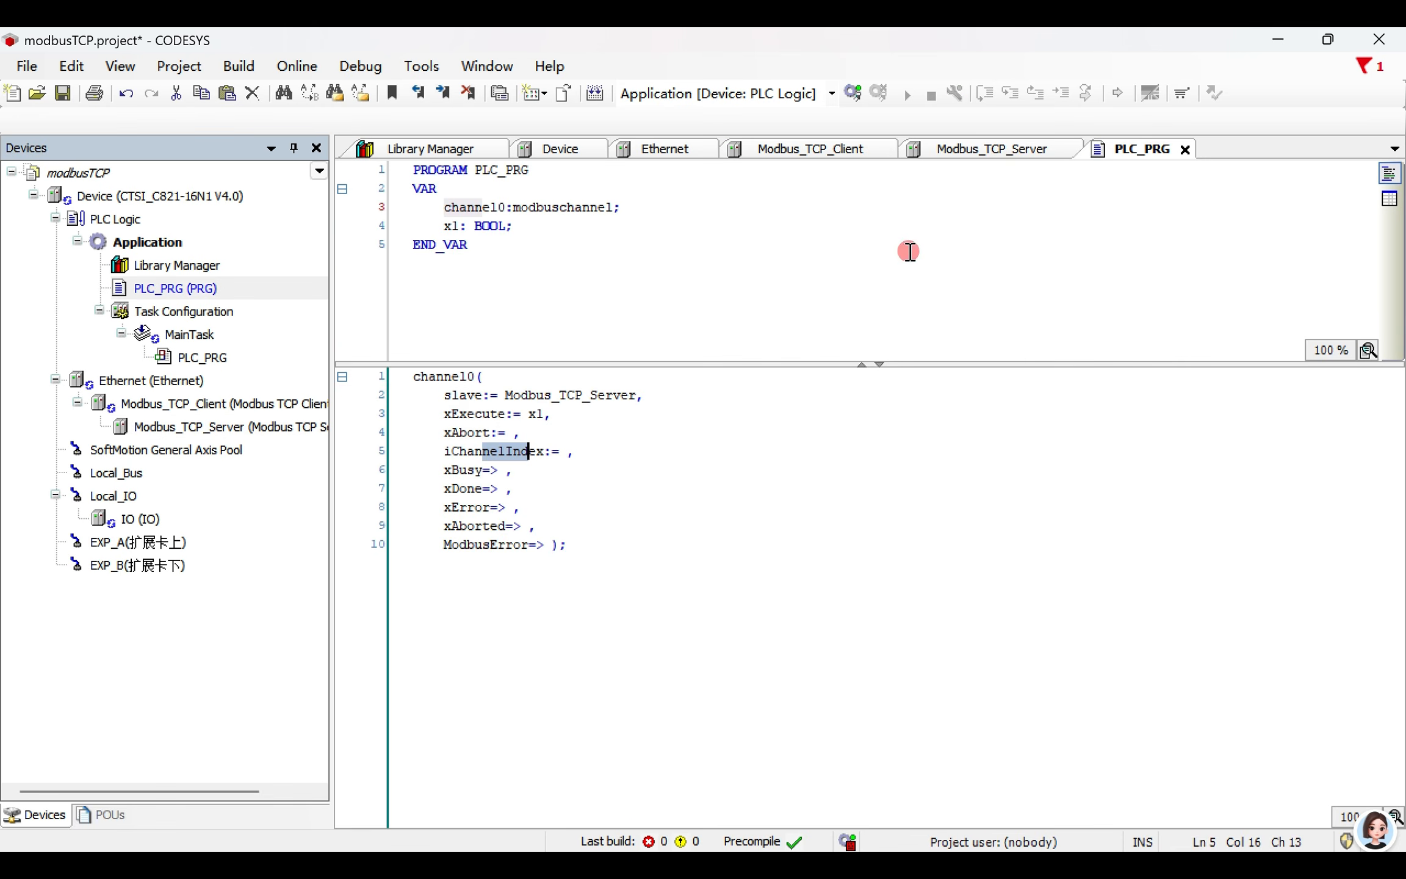
text(2)
click(598, 550)
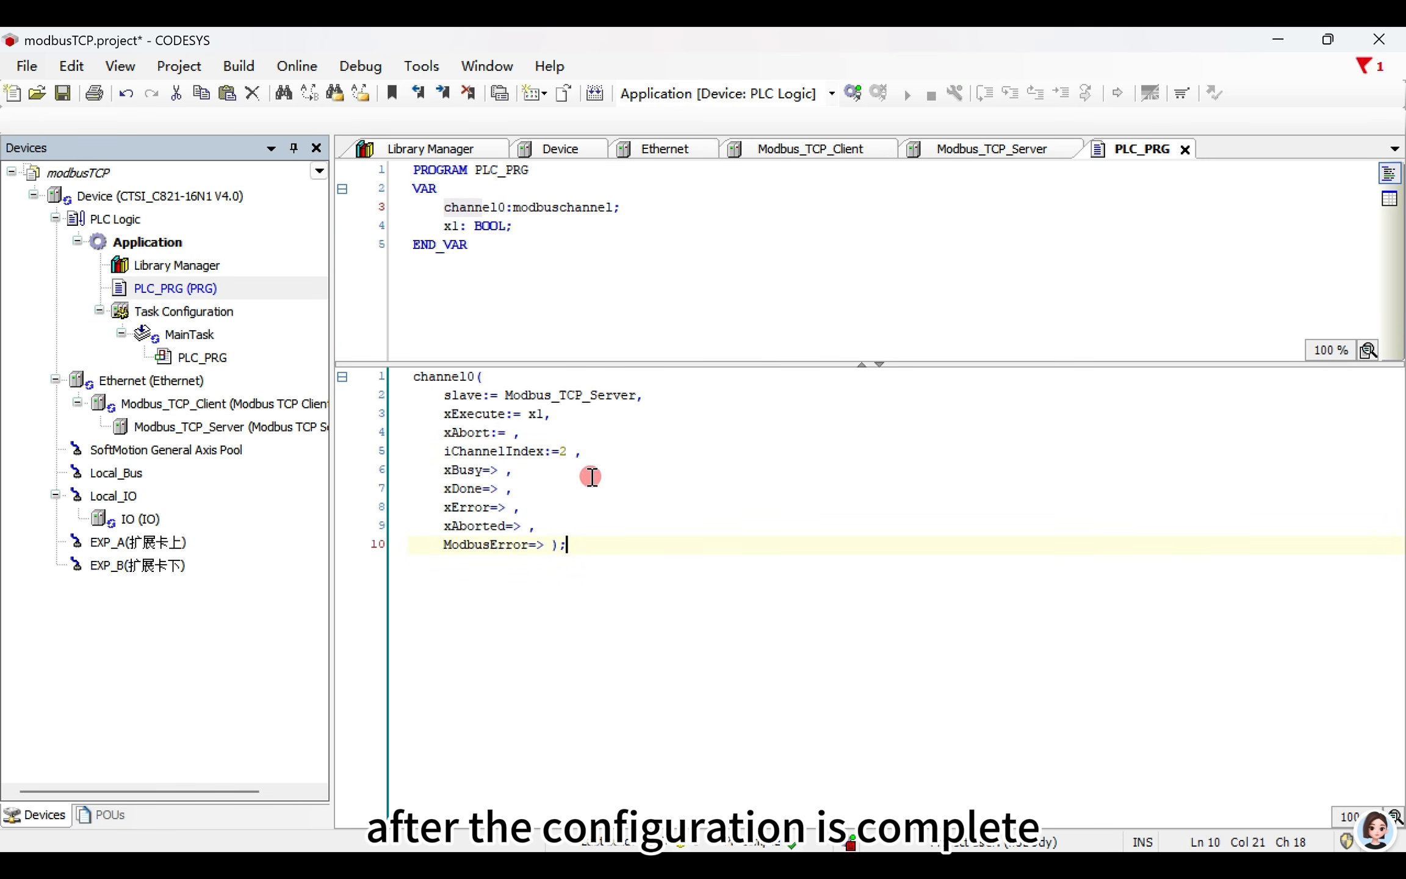
drag(547, 418, 528, 414)
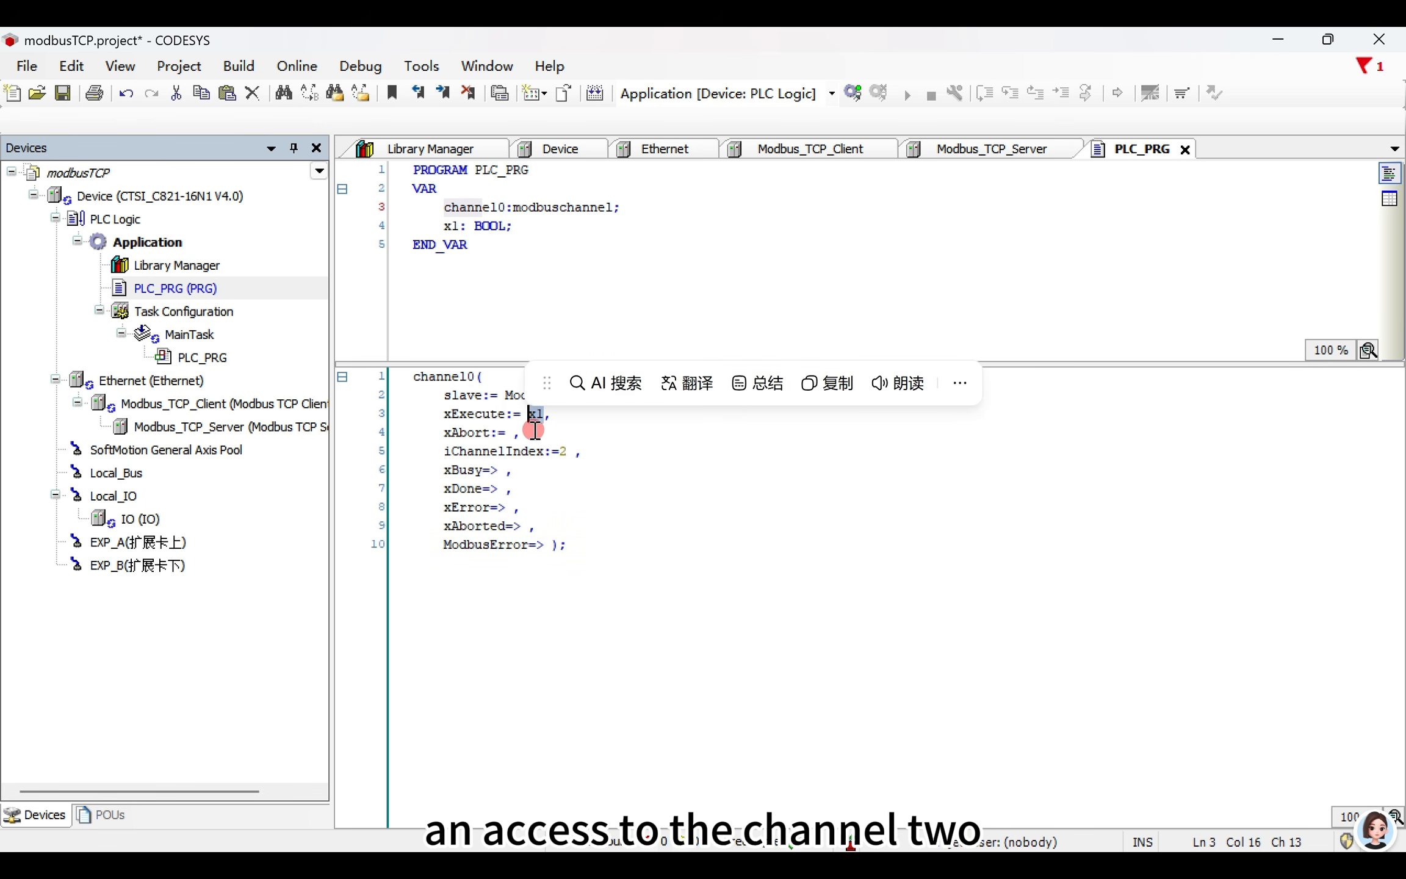
click(580, 473)
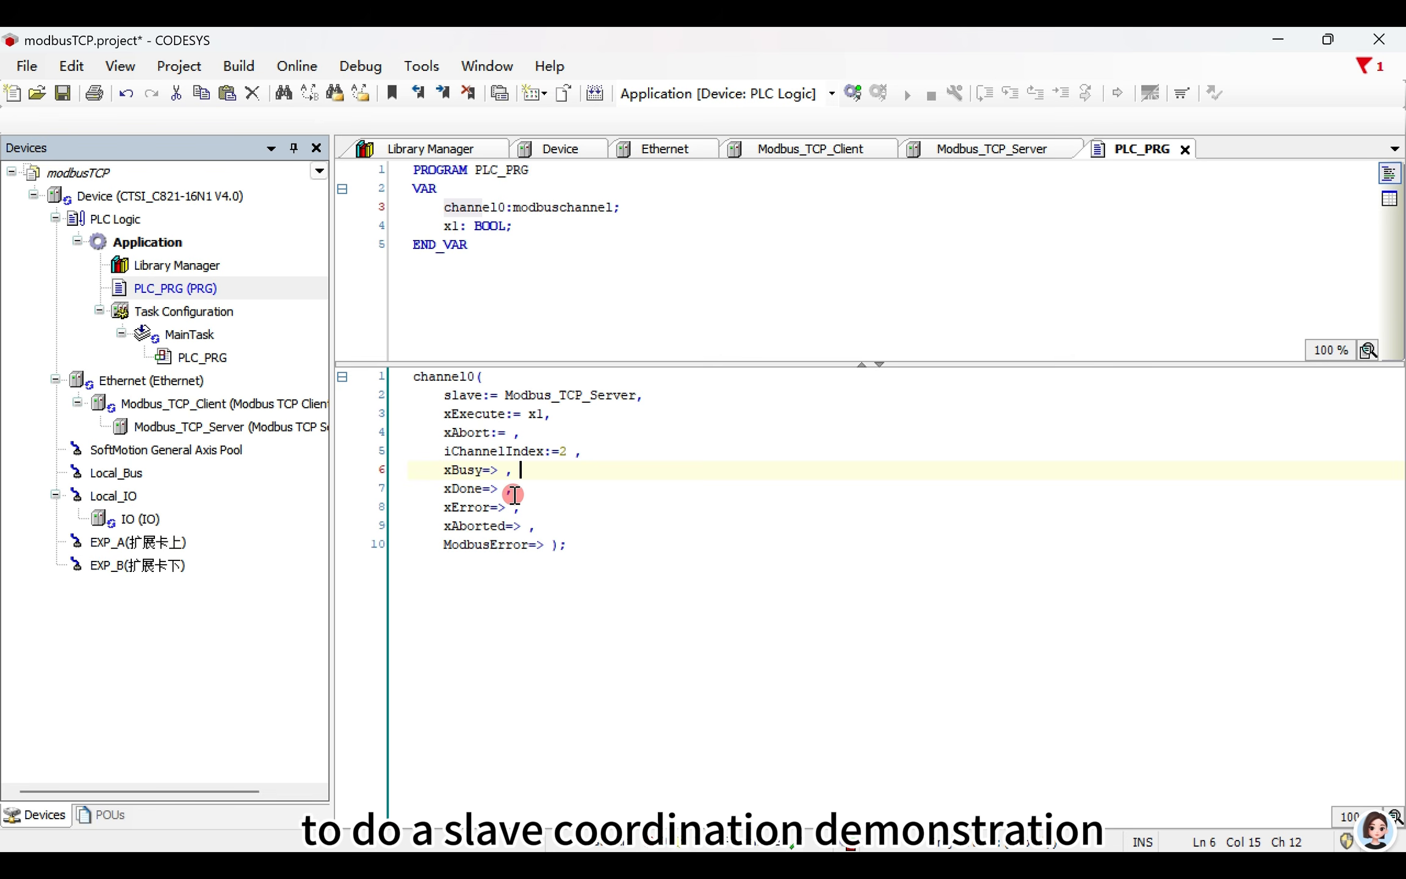
key(alt+Tab)
click(1321, 511)
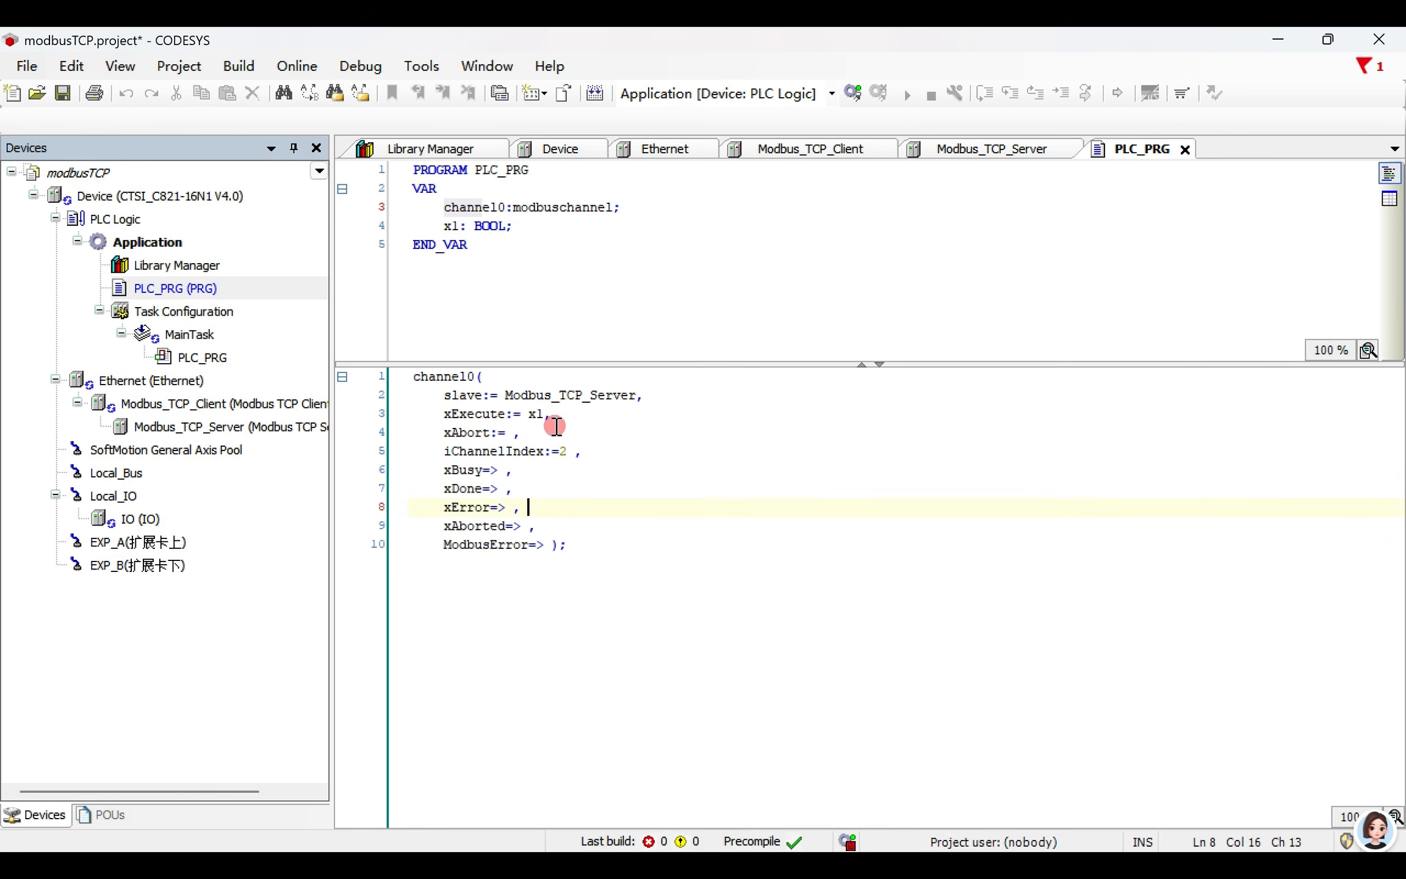
- Log in to the PLC, download the latest code in place of the running application, and start it
click(855, 95)
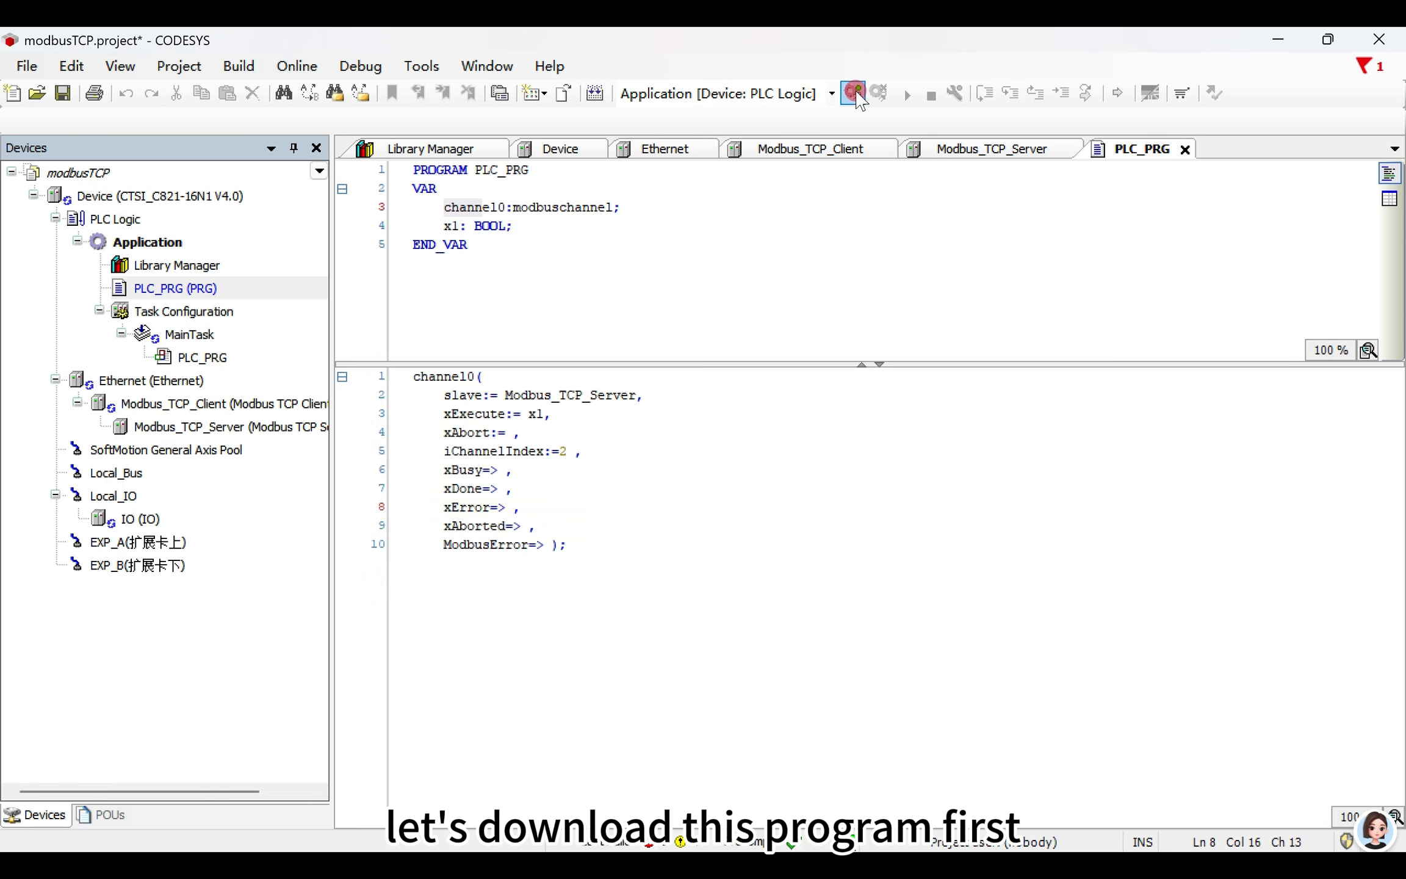
click(658, 524)
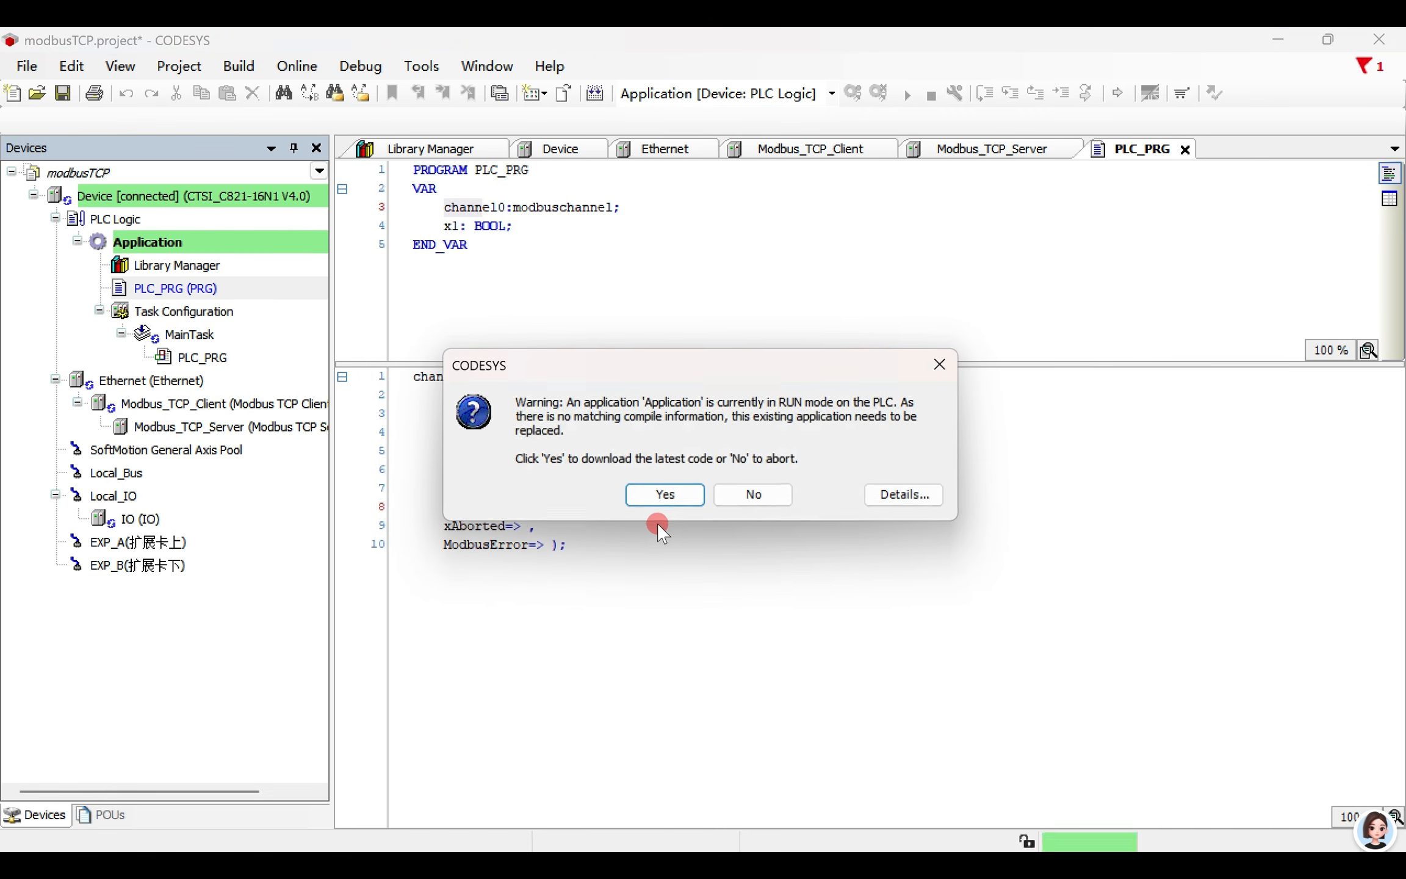
click(661, 496)
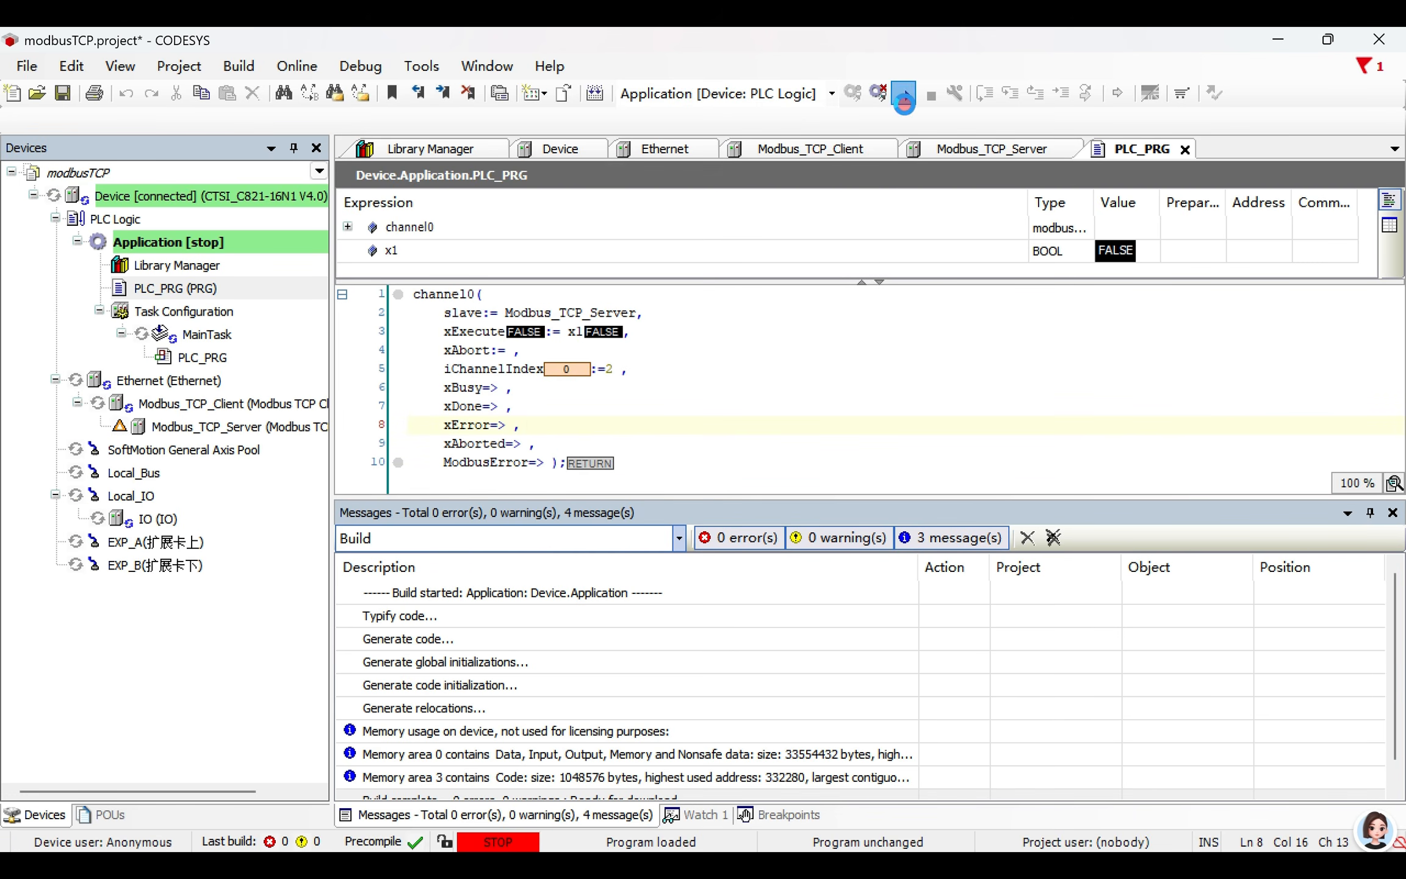
click(908, 94)
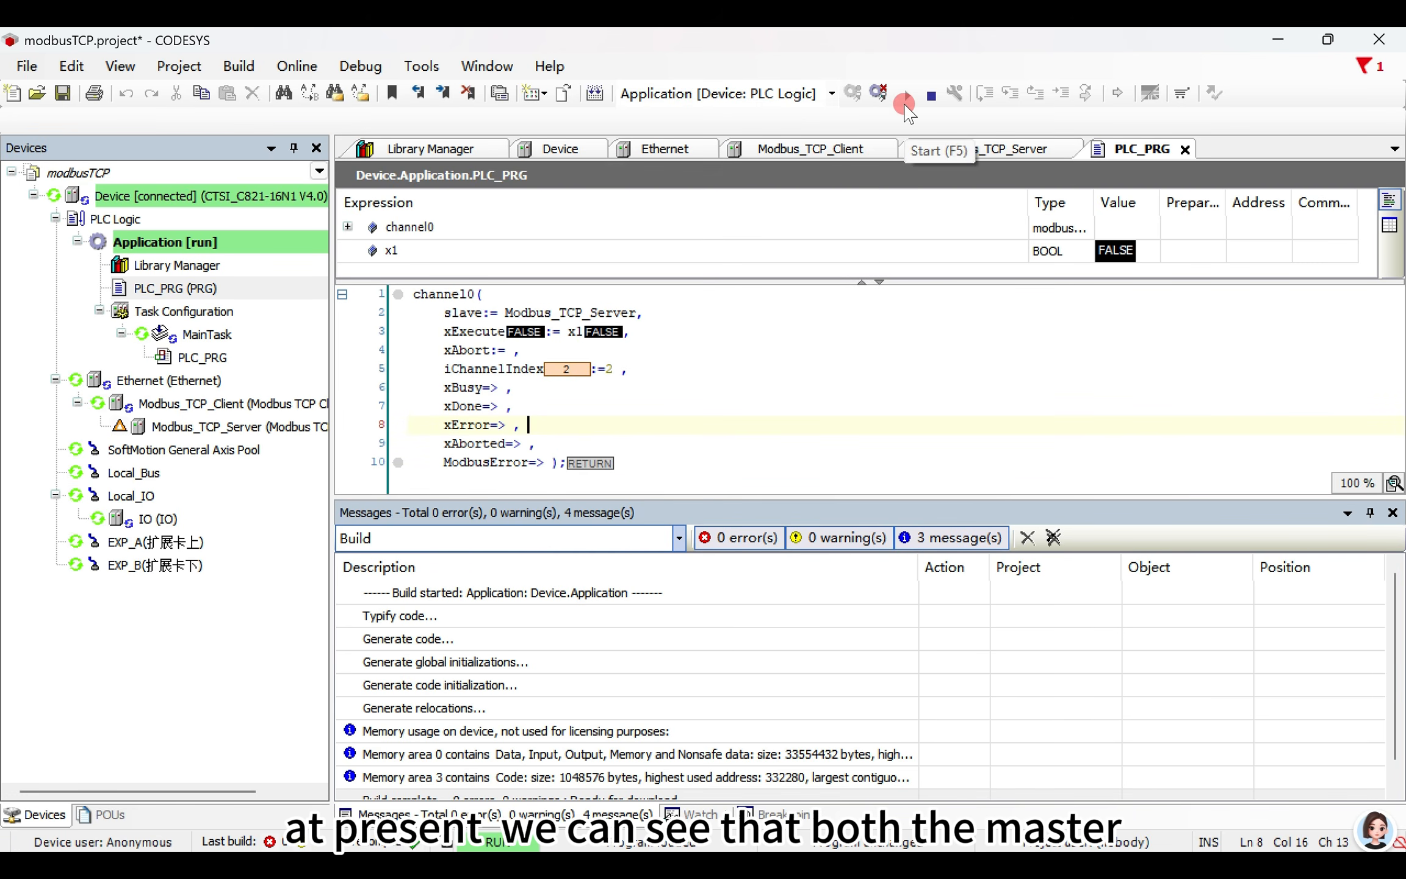
- Close the build messages and widen the device tree to fit the full Modbus device names
click(1392, 514)
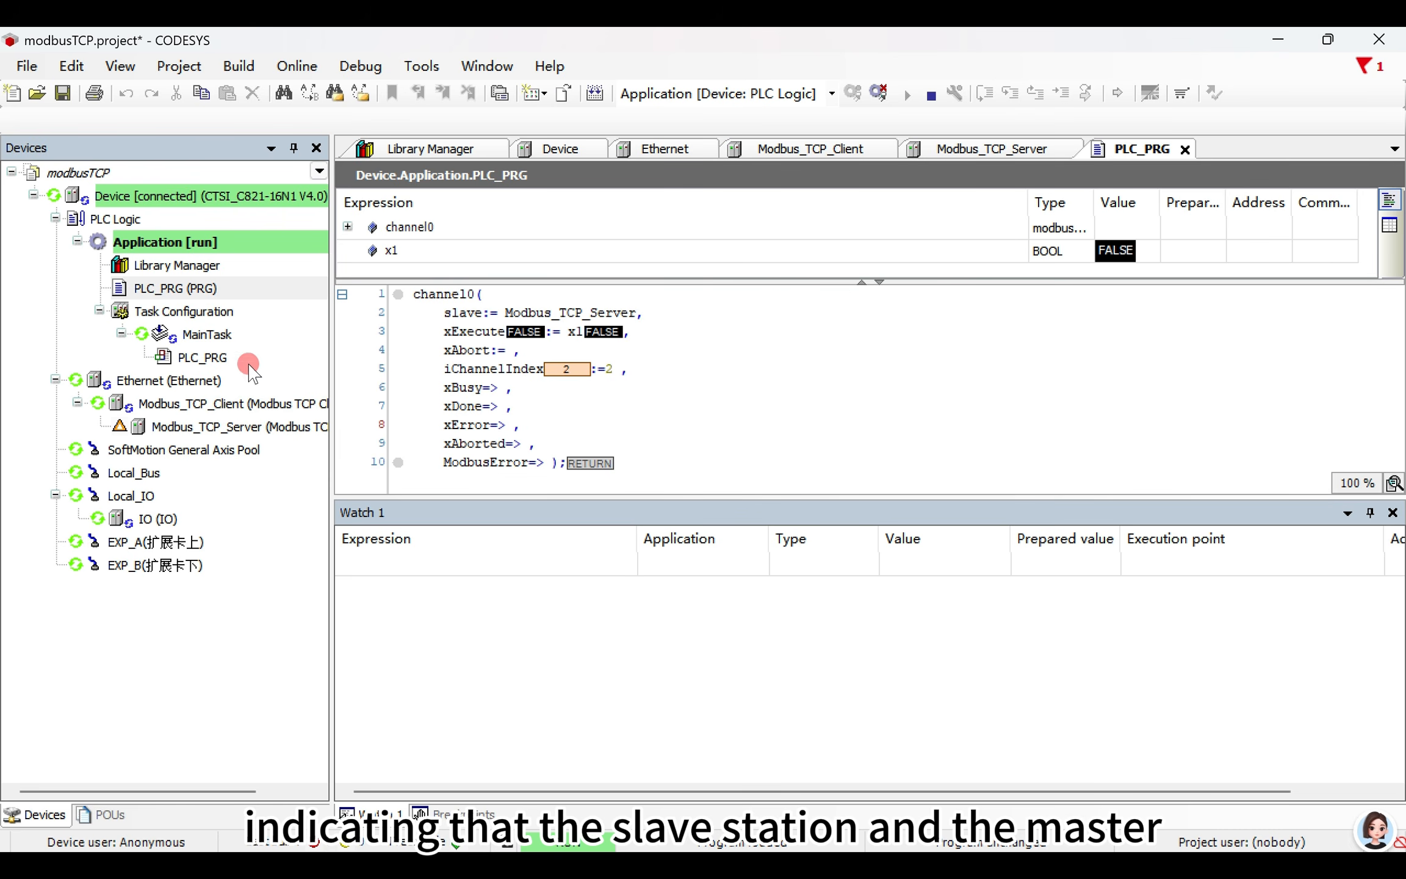
drag(331, 399, 402, 401)
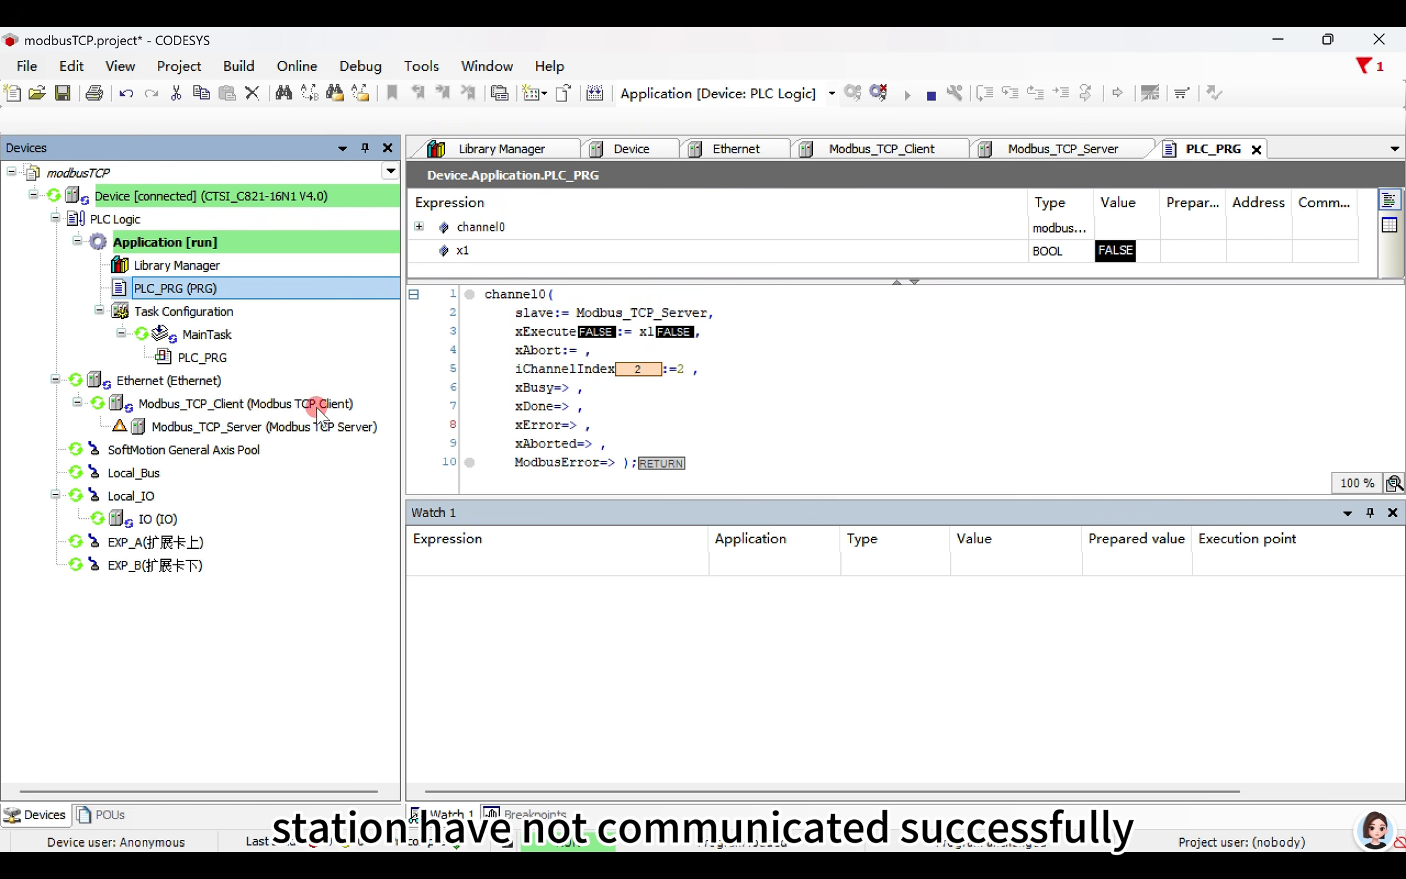
- Switch to Modbus Slave and open the slave definition of Mbslave1 at its slave ID
click(945, 855)
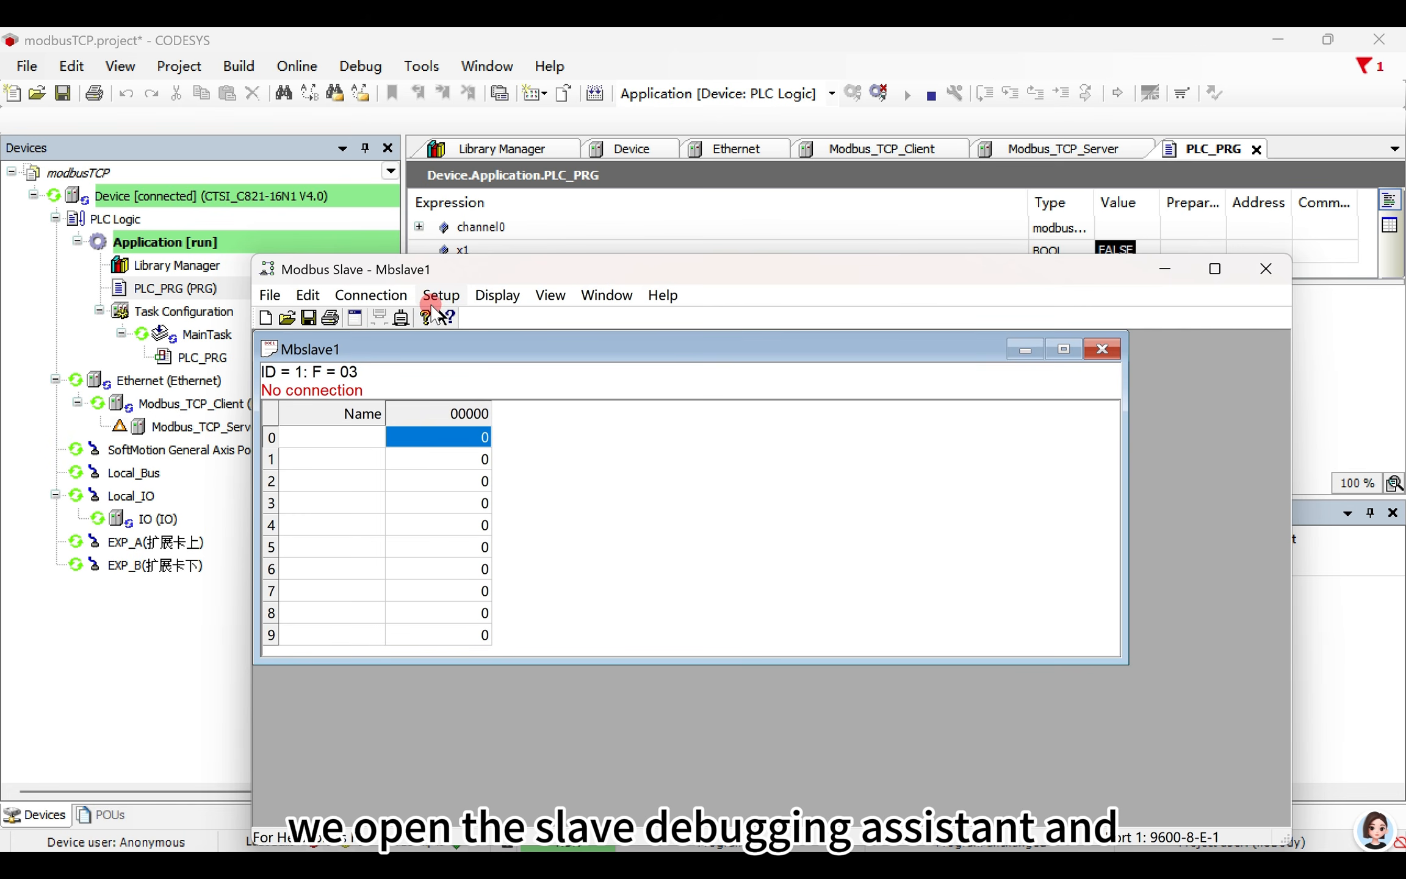
click(431, 295)
click(467, 313)
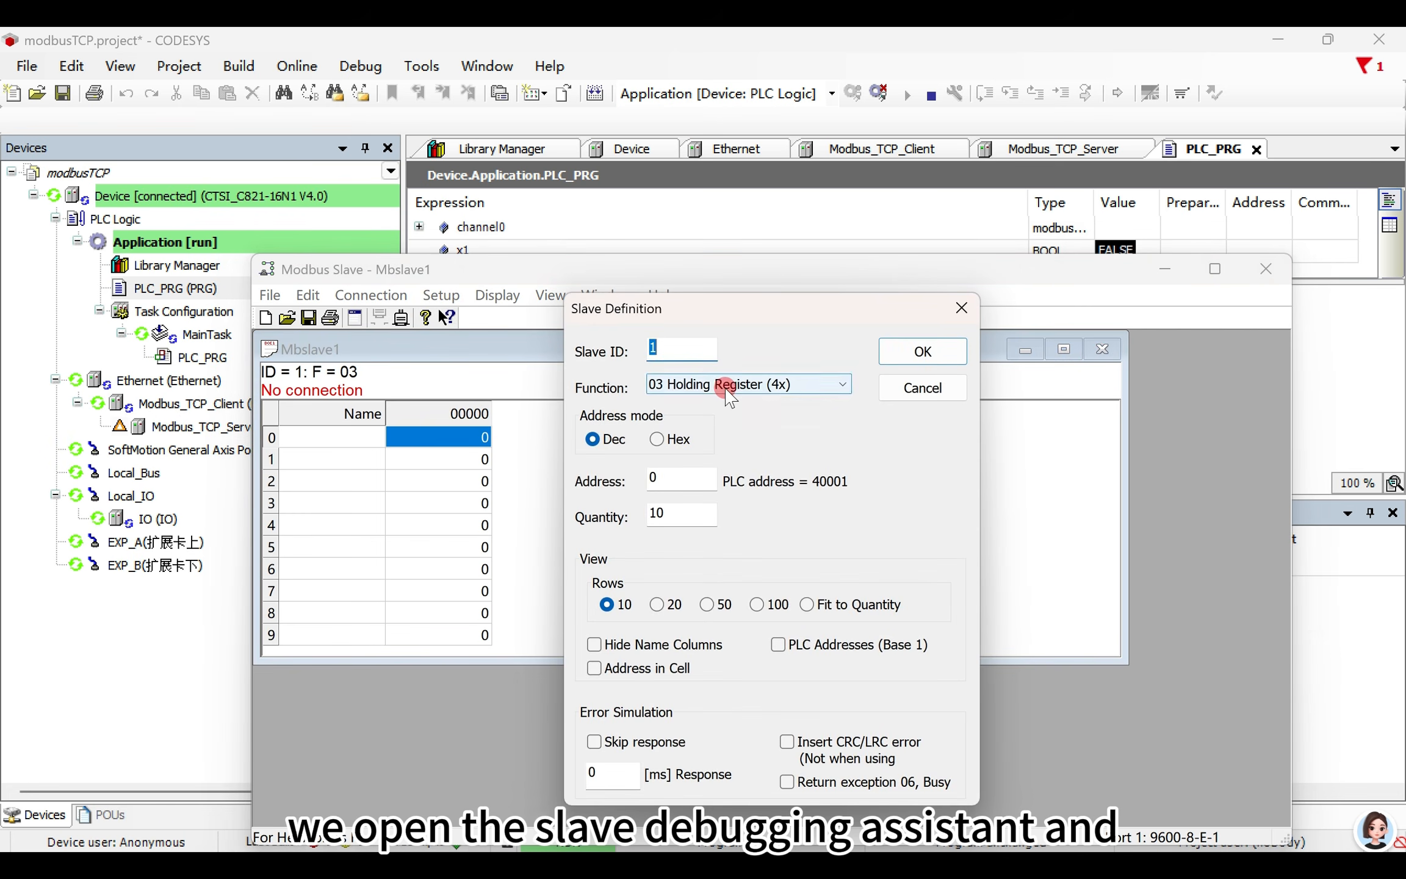
click(697, 359)
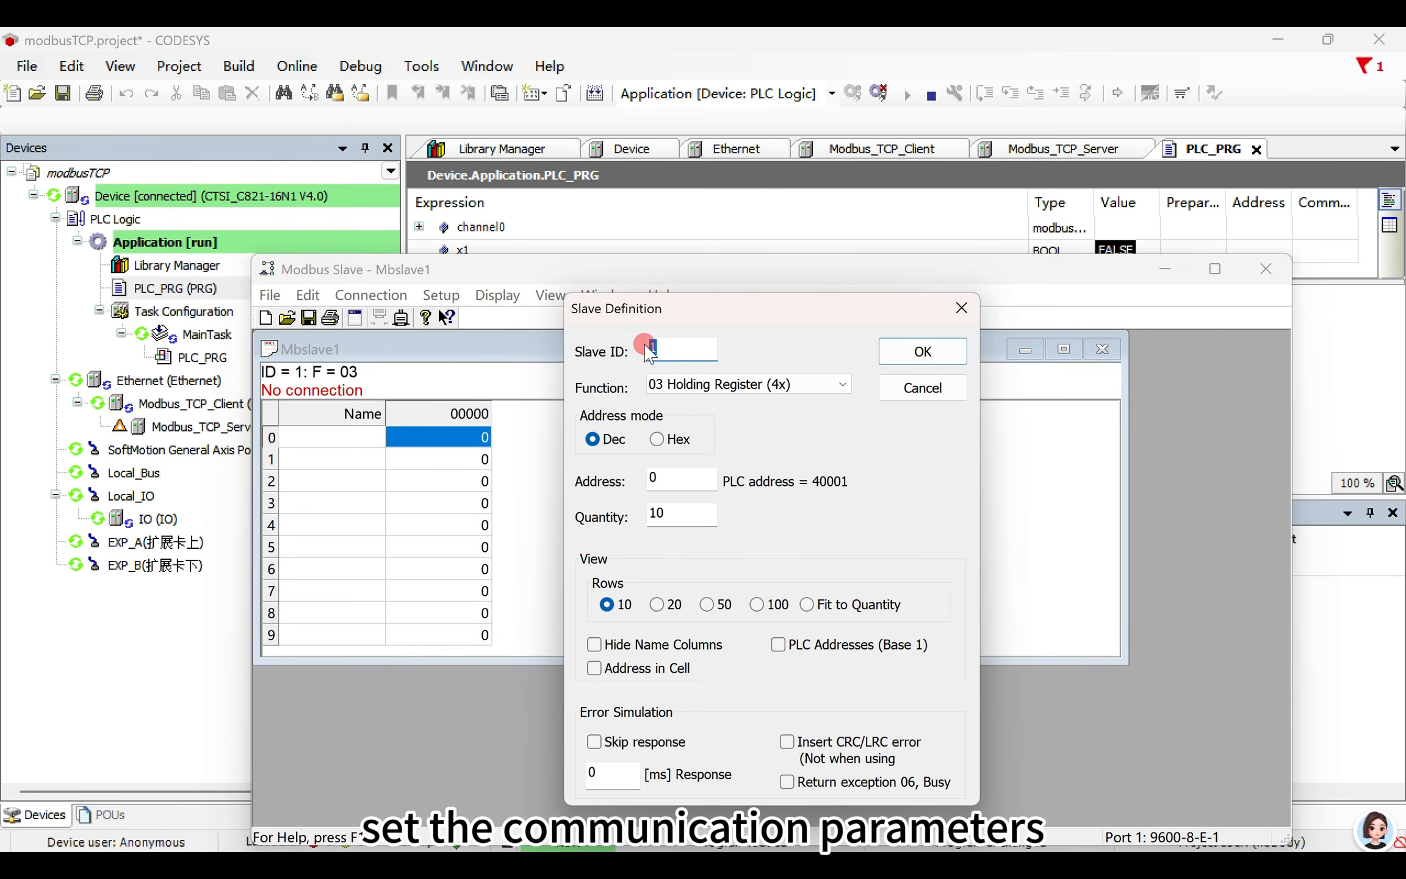
- Switch to CODESYS and check the Unit-ID in the server parameters of Modbus_TCP_Server
double_click(162, 426)
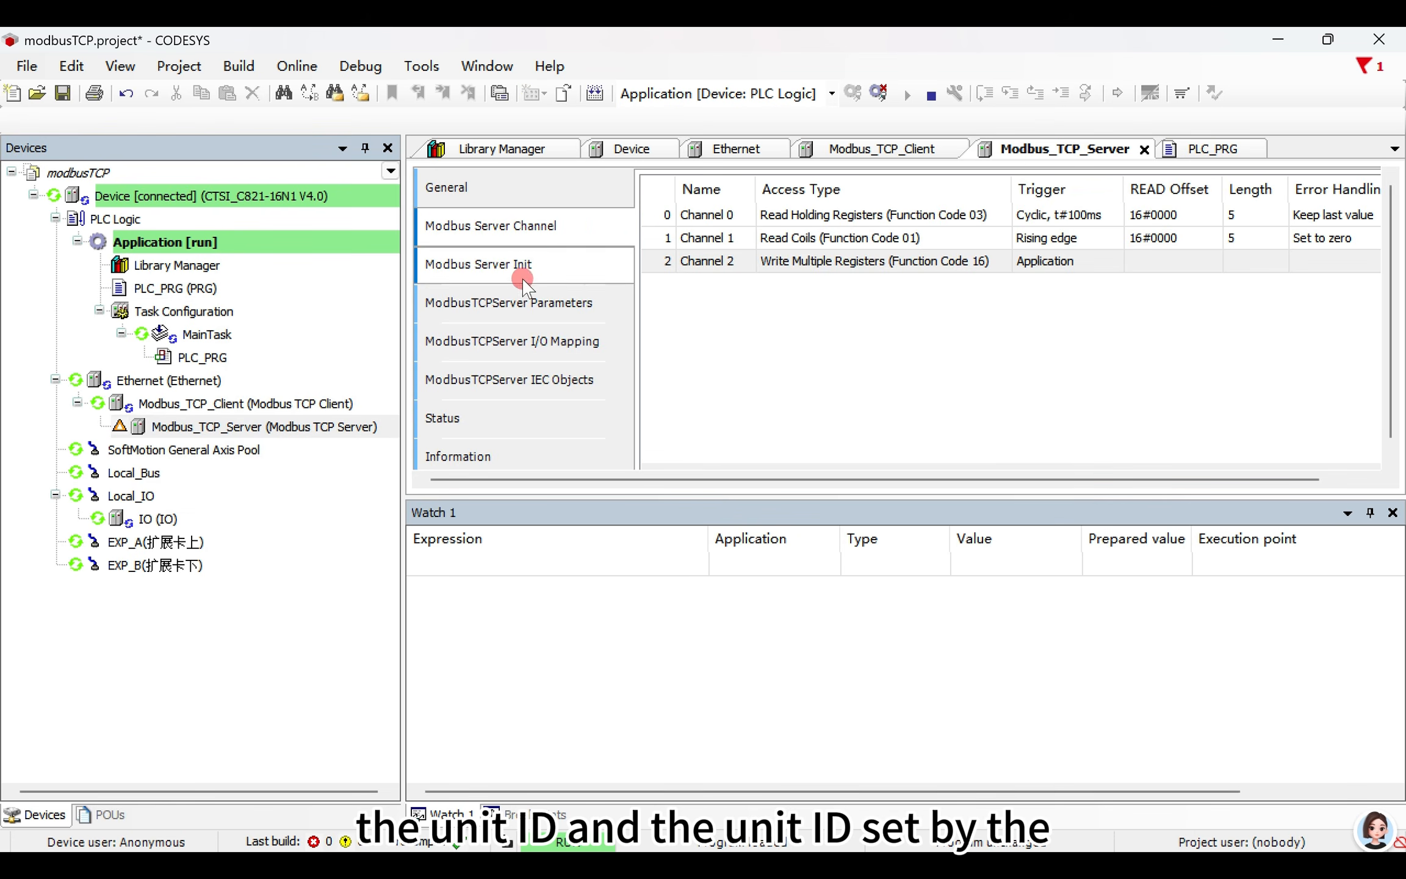
click(545, 269)
click(546, 340)
click(549, 303)
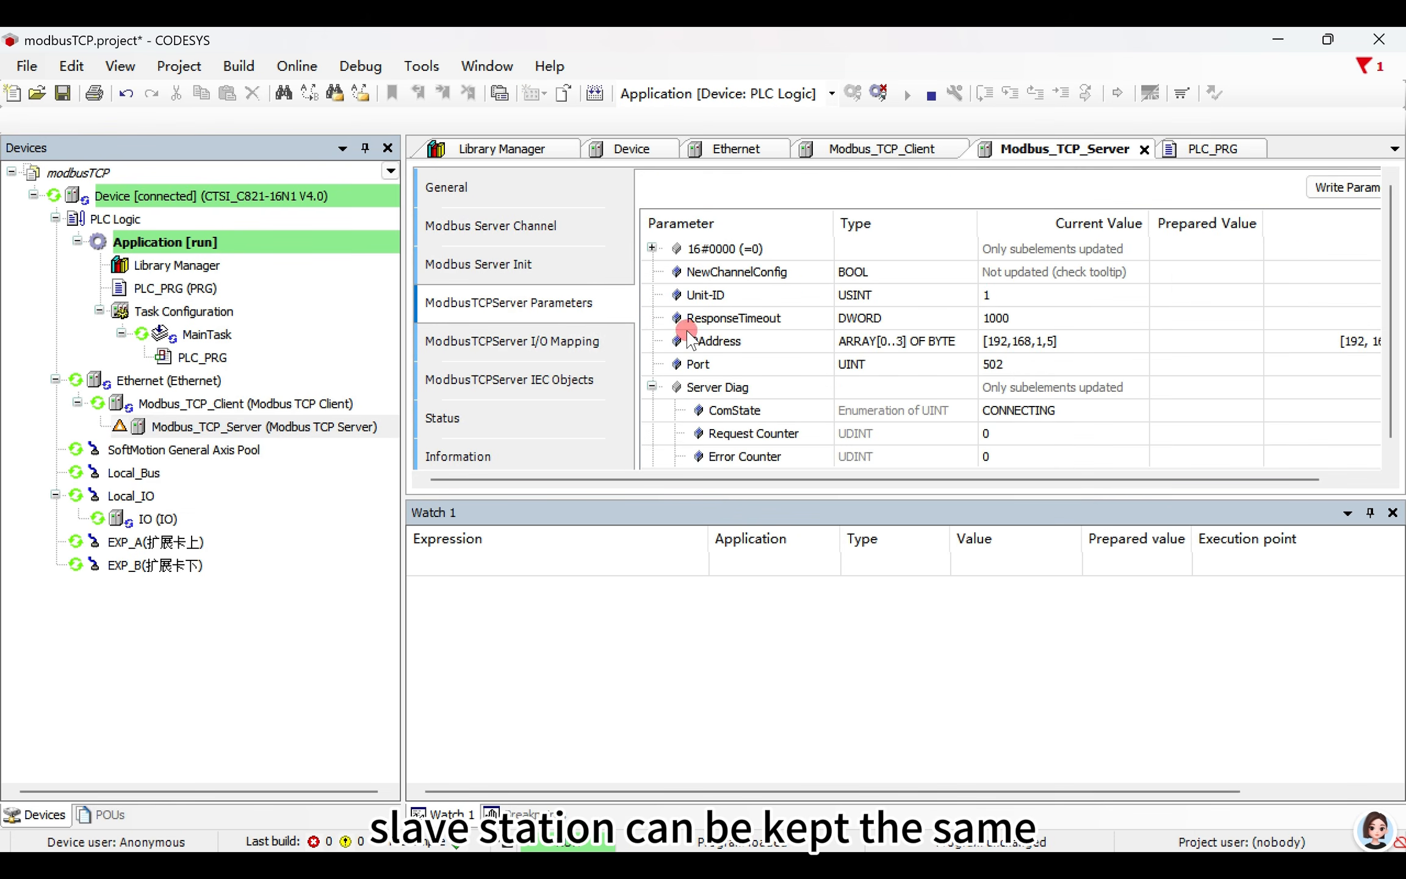
click(1010, 295)
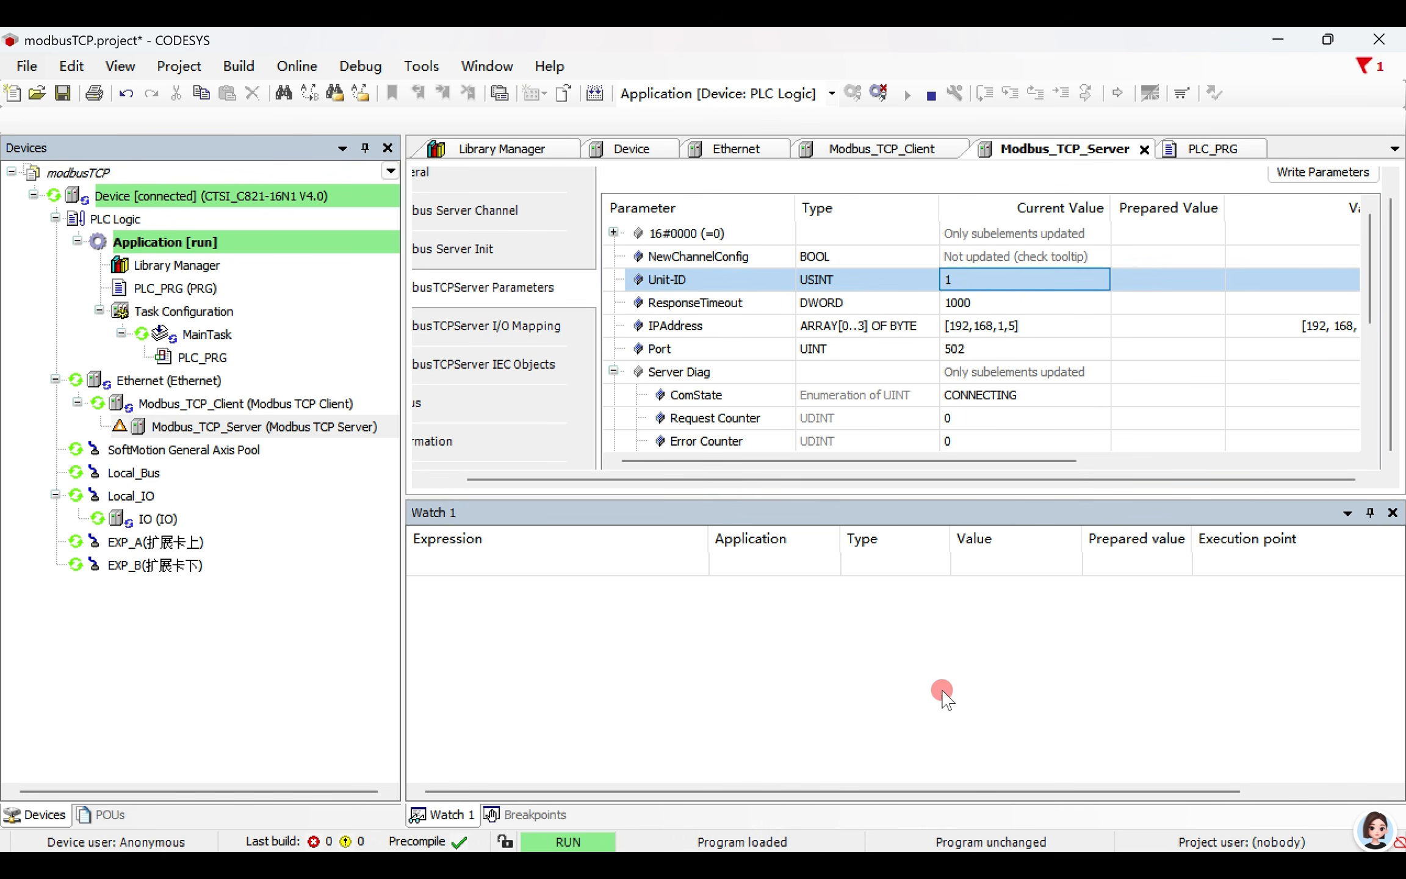
- Return to Modbus Slave and set the quantity of holding registers to 20 in the slave definition
key(alt+Tab)
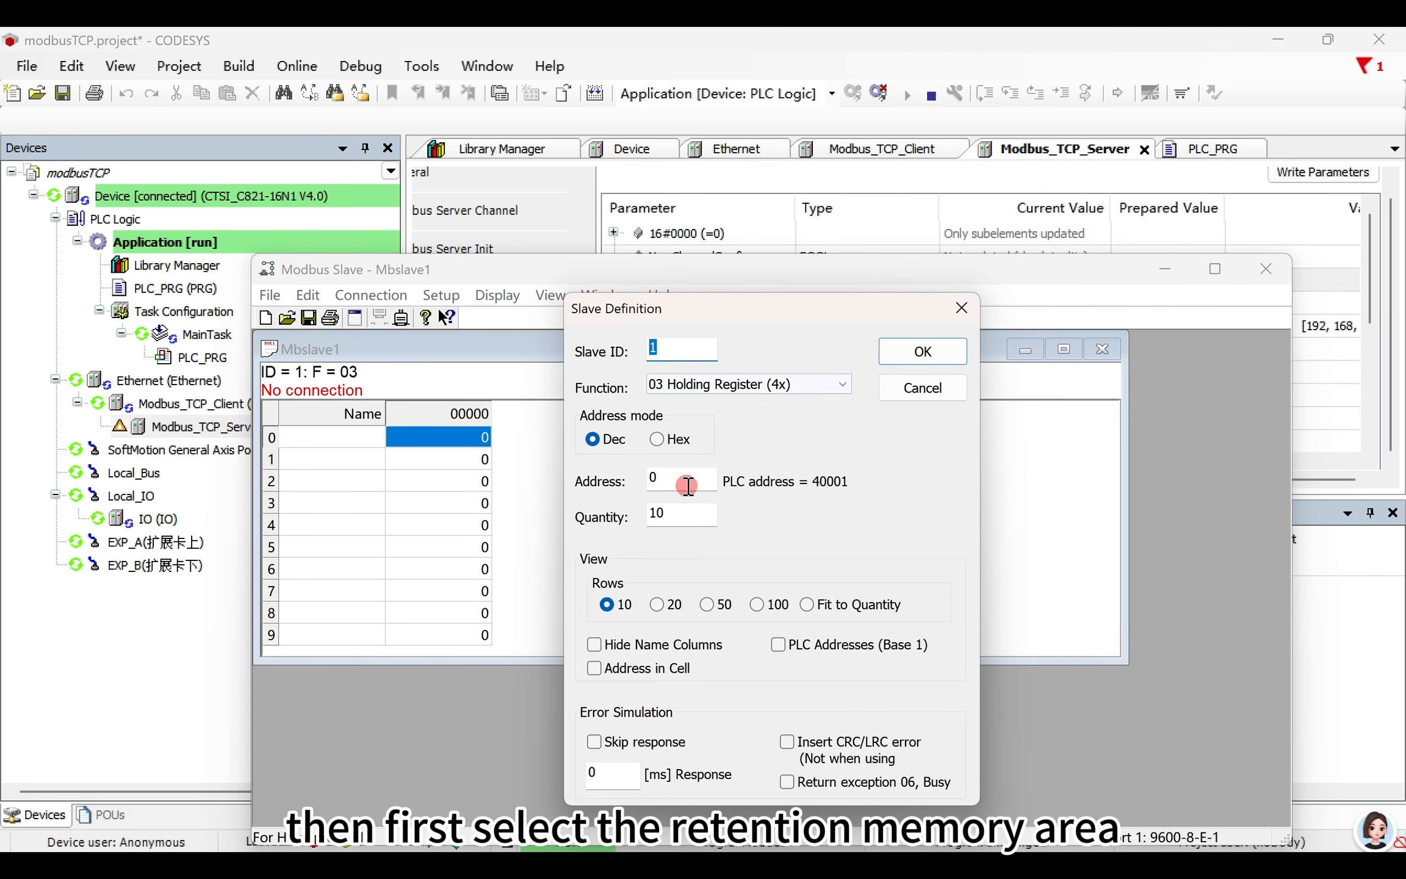
double_click(684, 517)
text(2)
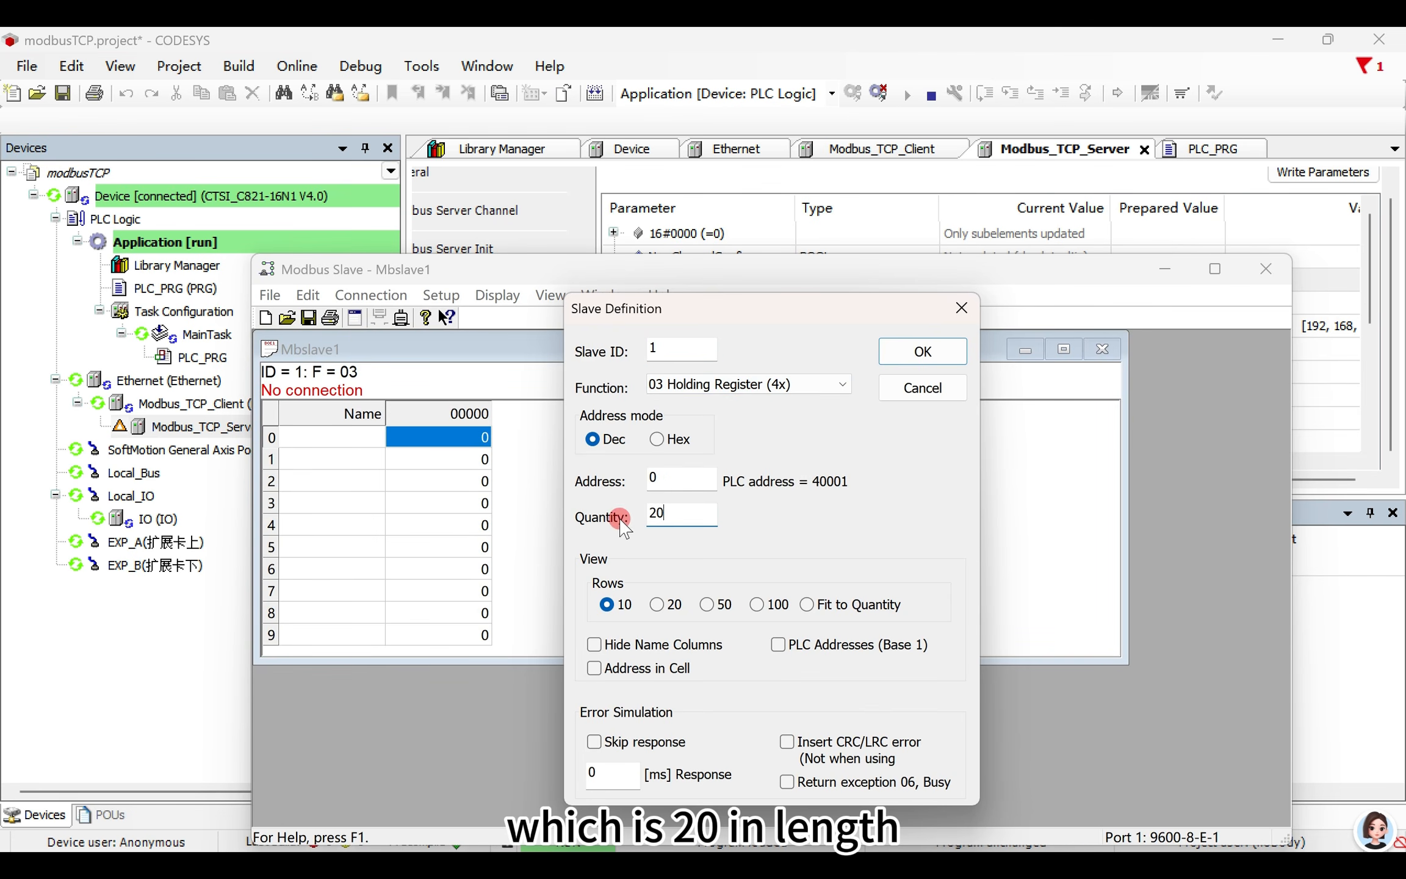
click(915, 353)
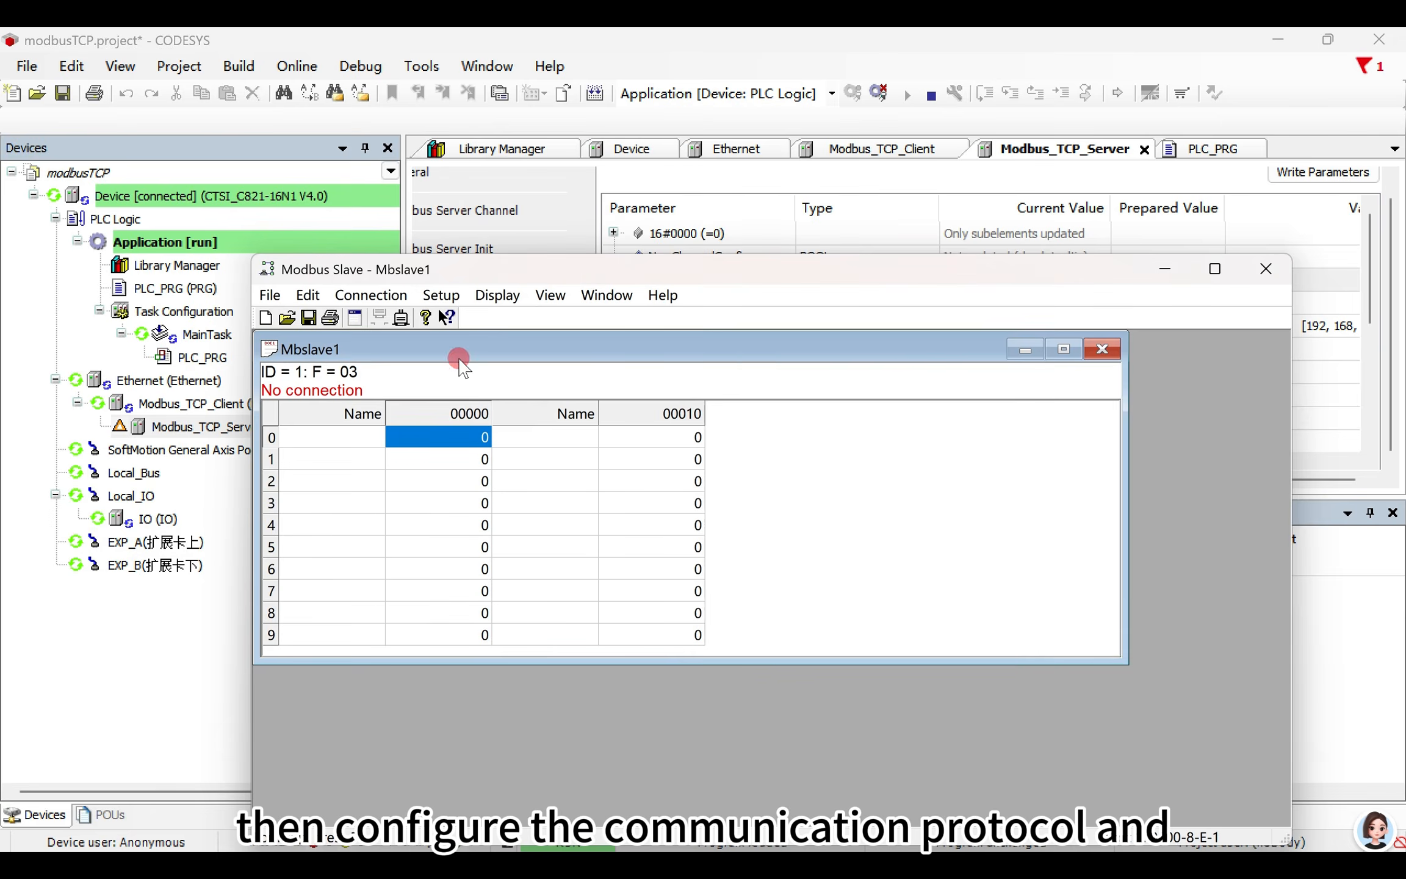
- Connect the simulated slave using Modbus TCP/IP on port 502
click(441, 296)
mouse_move(375, 296)
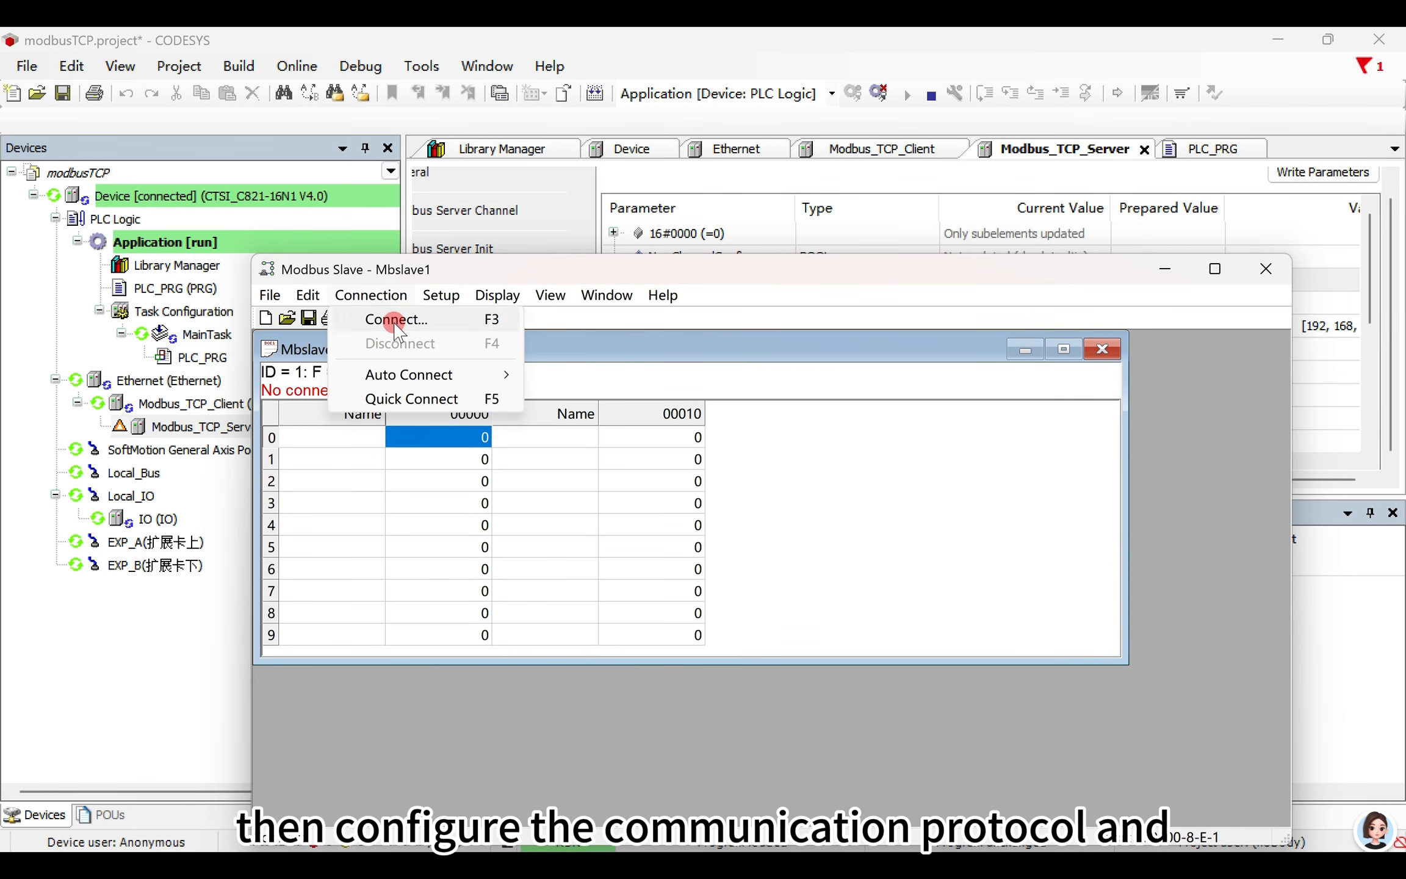
click(396, 323)
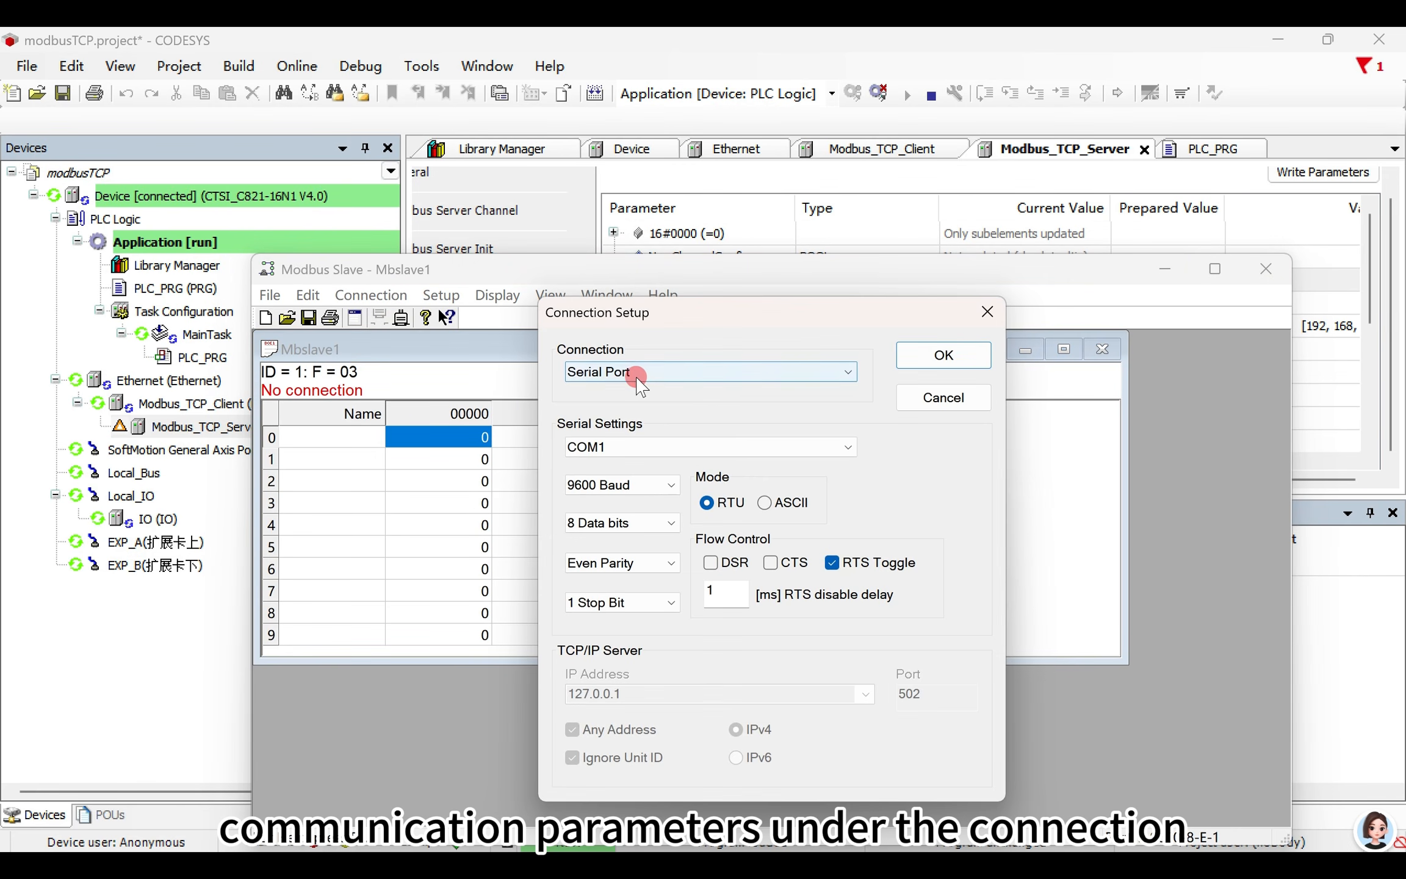
click(637, 385)
click(640, 397)
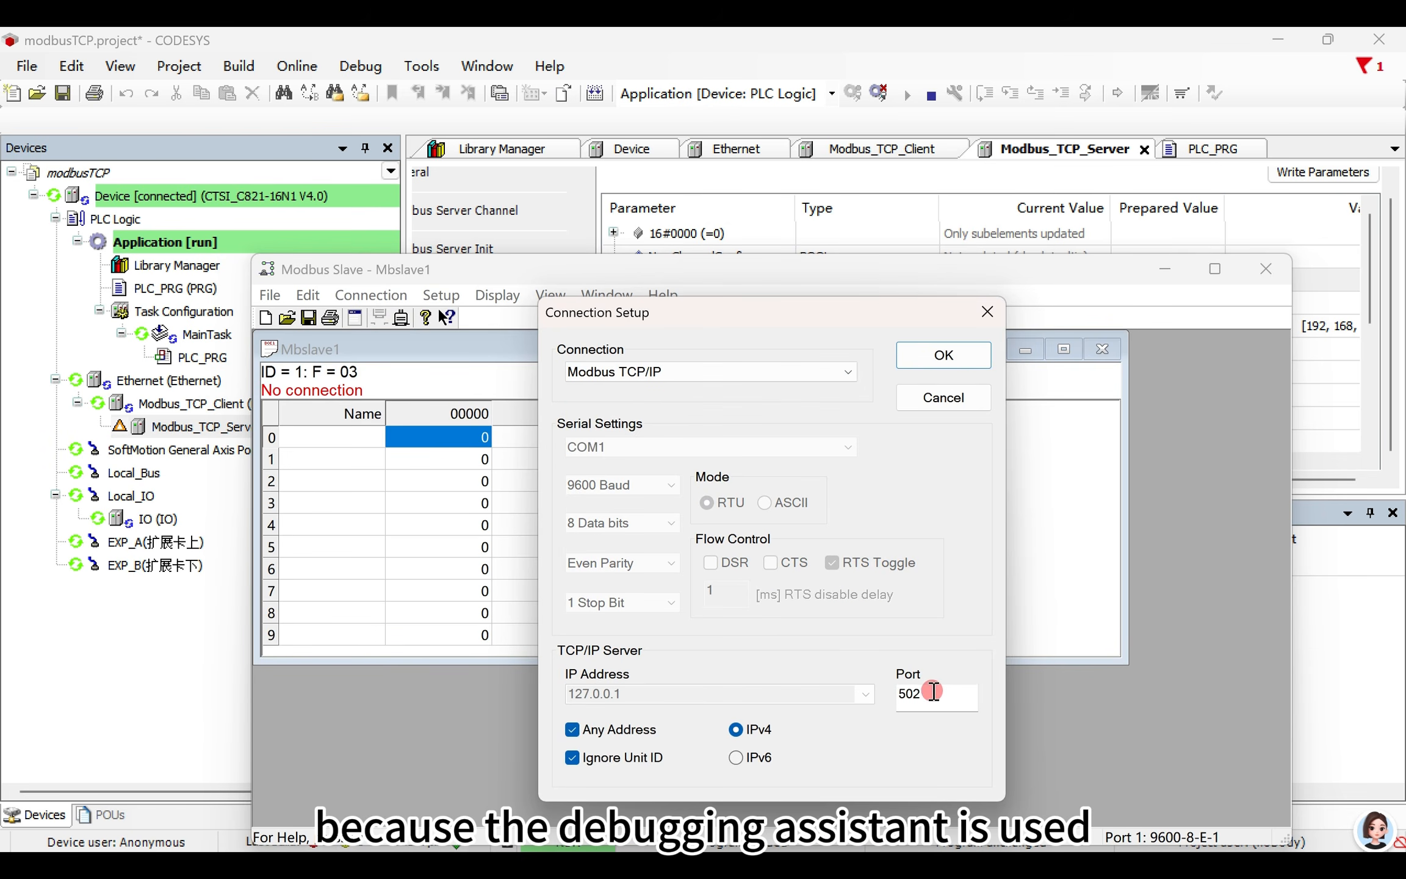
drag(933, 692, 895, 692)
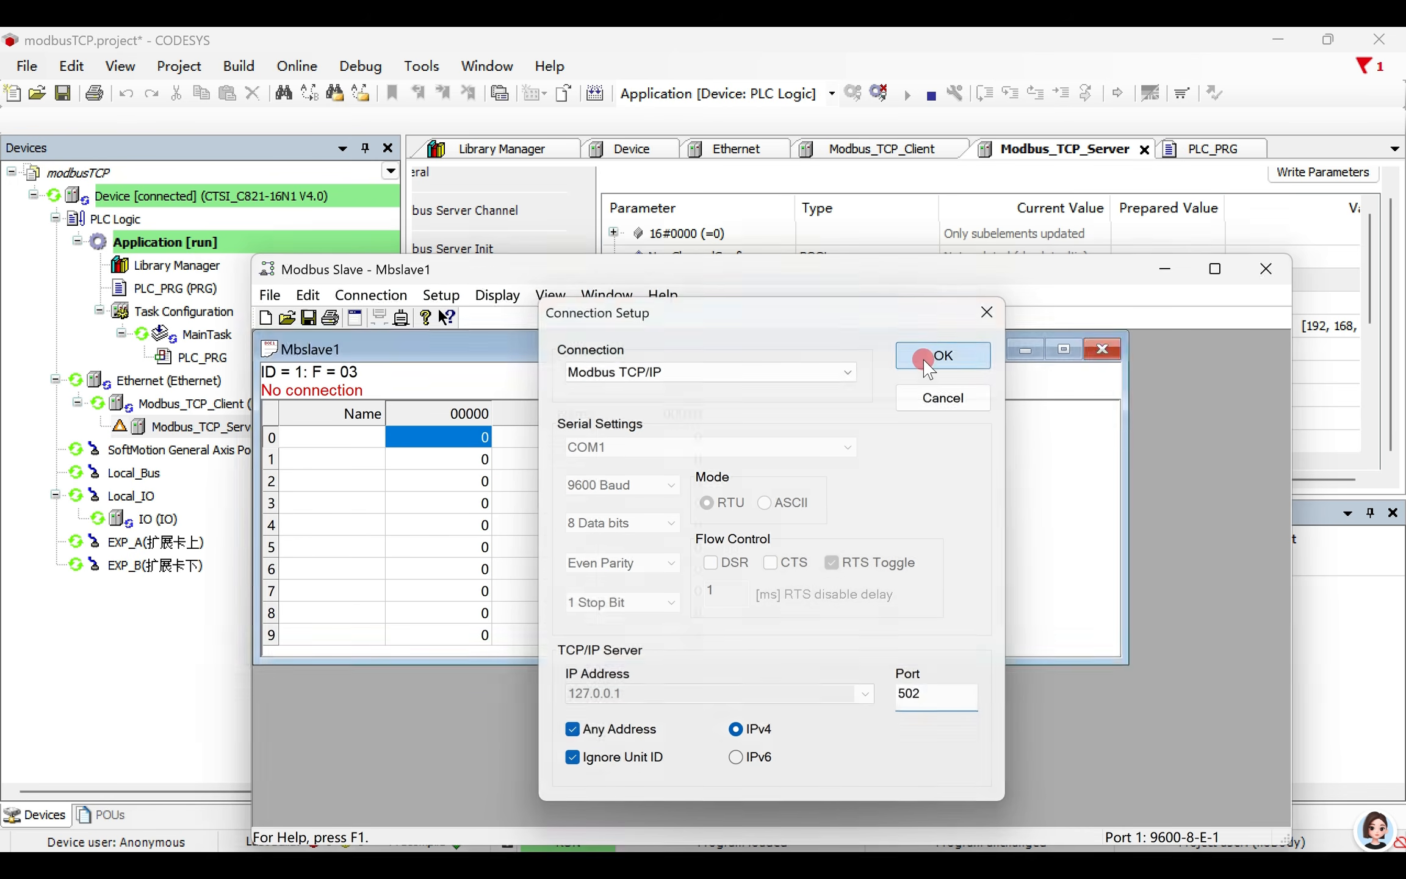
click(943, 355)
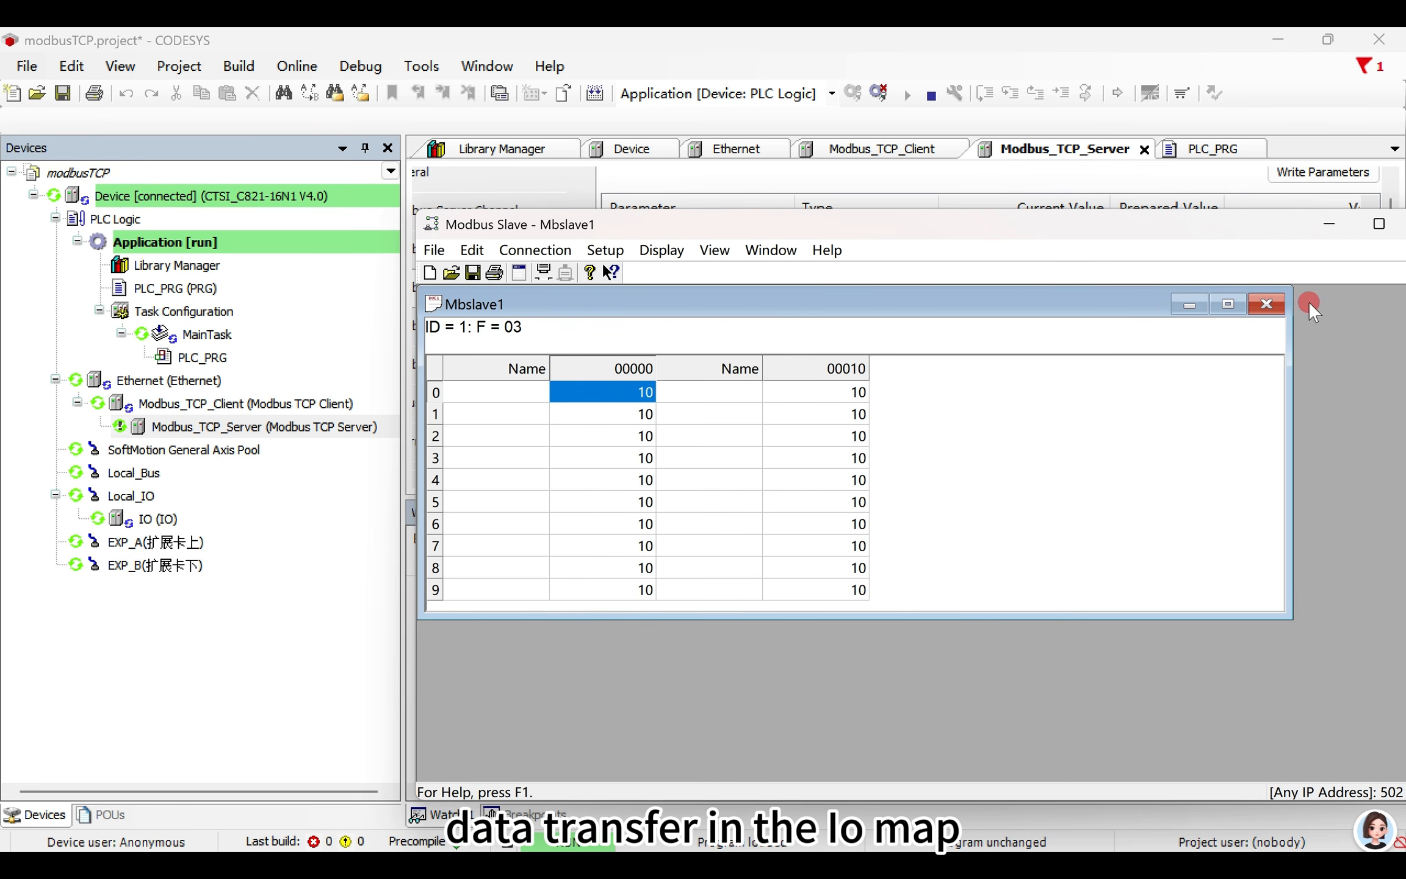
- Switch to CODESYS, close the Watch 1 and Breakpoints views, and show the I/O mapping of Modbus_TCP_Server
click(1328, 39)
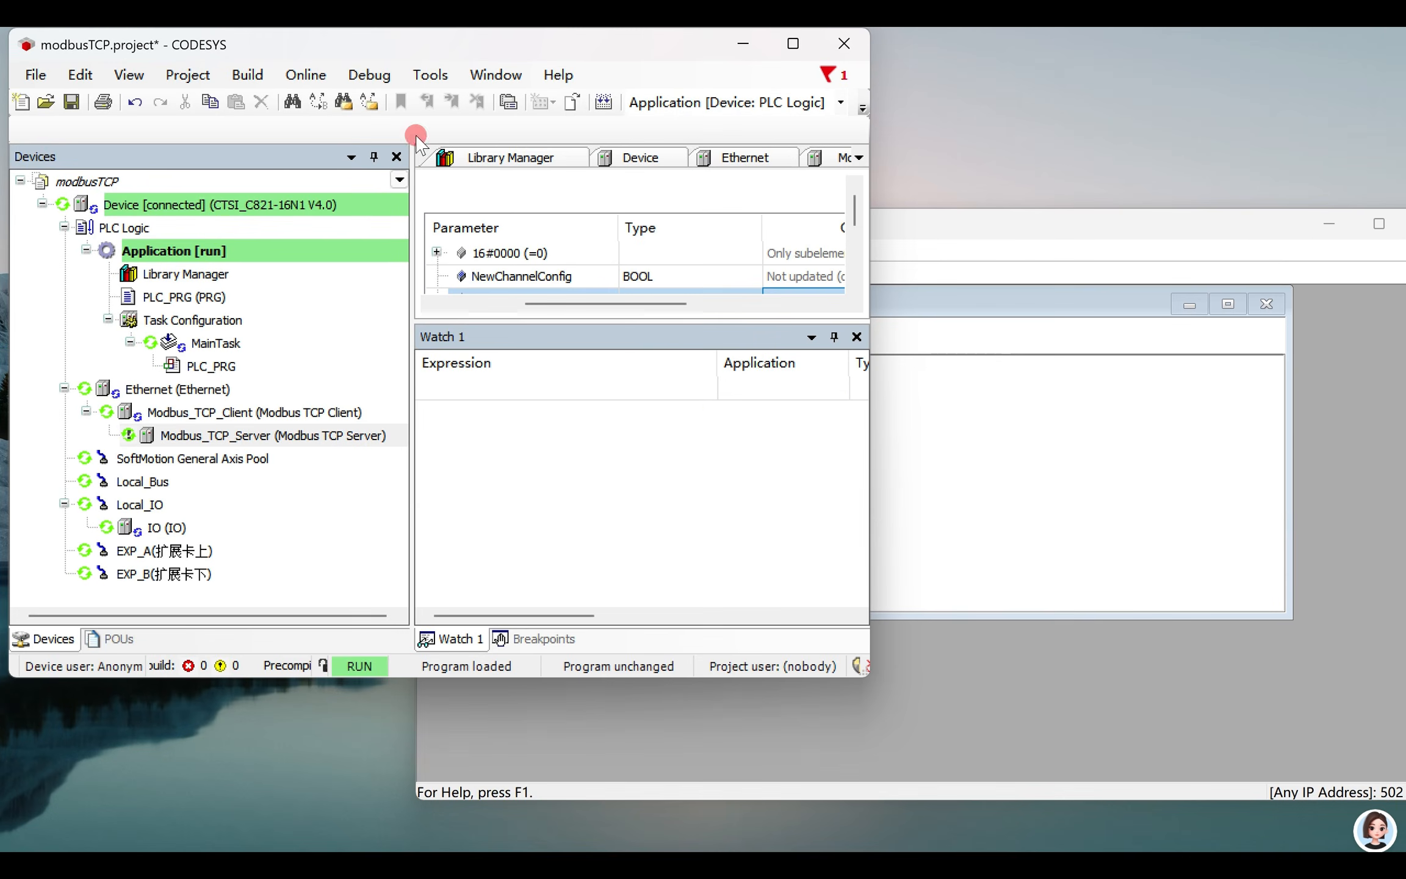
drag(875, 396, 1079, 396)
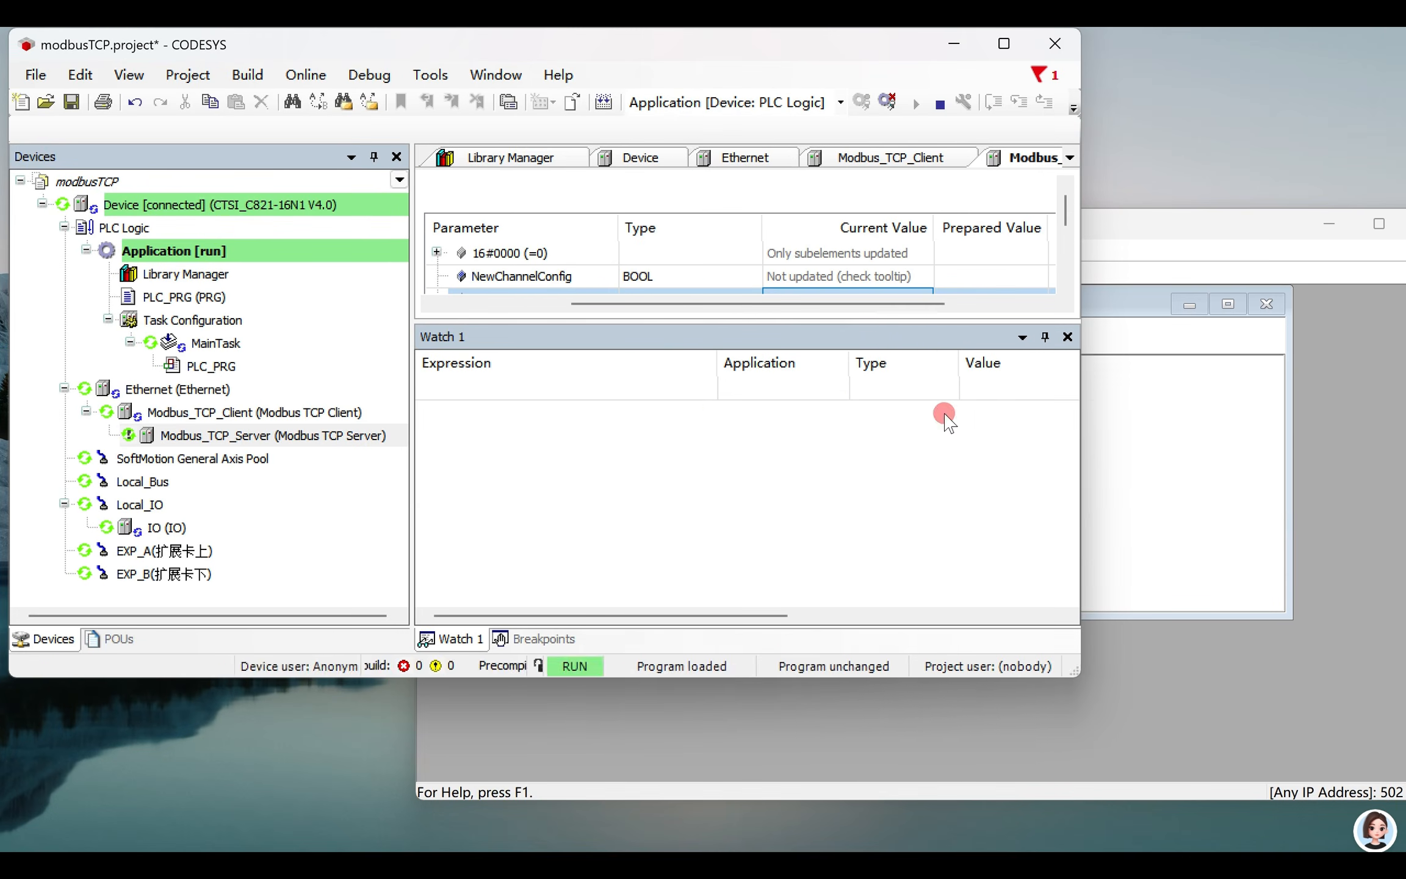
click(1067, 336)
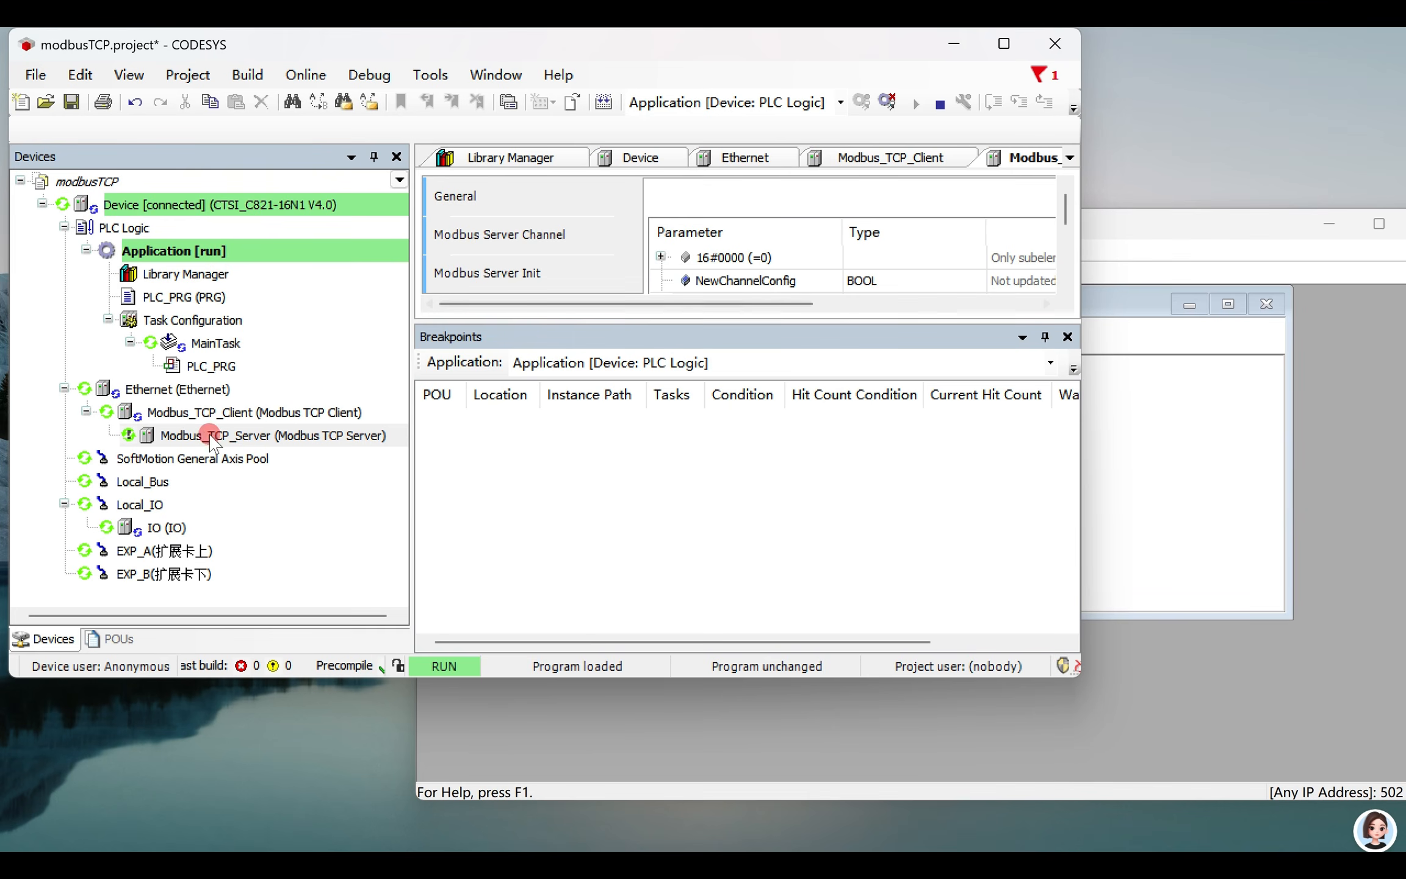
scroll(548, 256, down, 3)
click(526, 200)
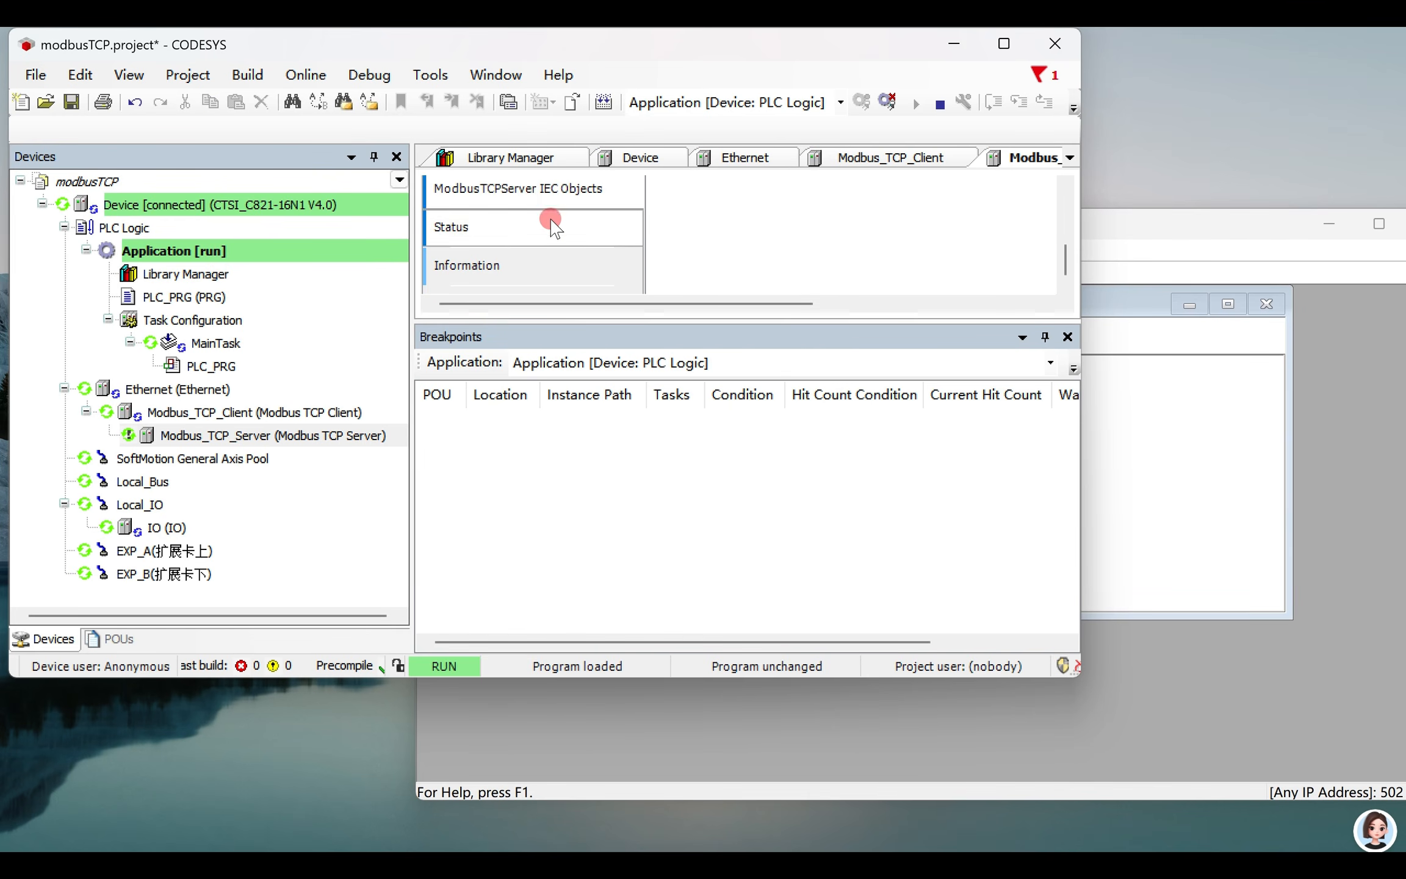
scroll(571, 220, up, 3)
click(580, 286)
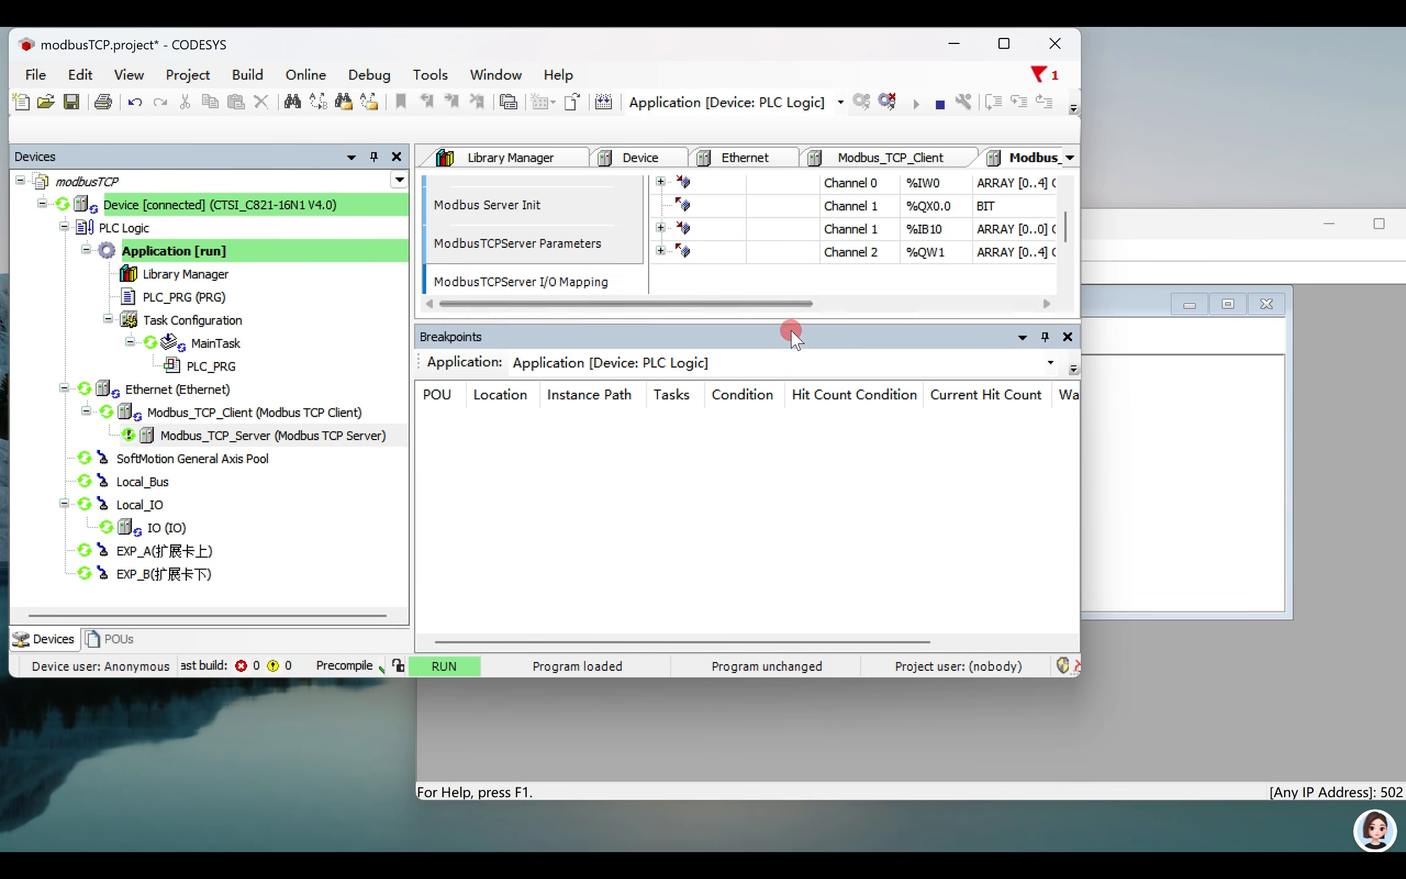
click(1065, 335)
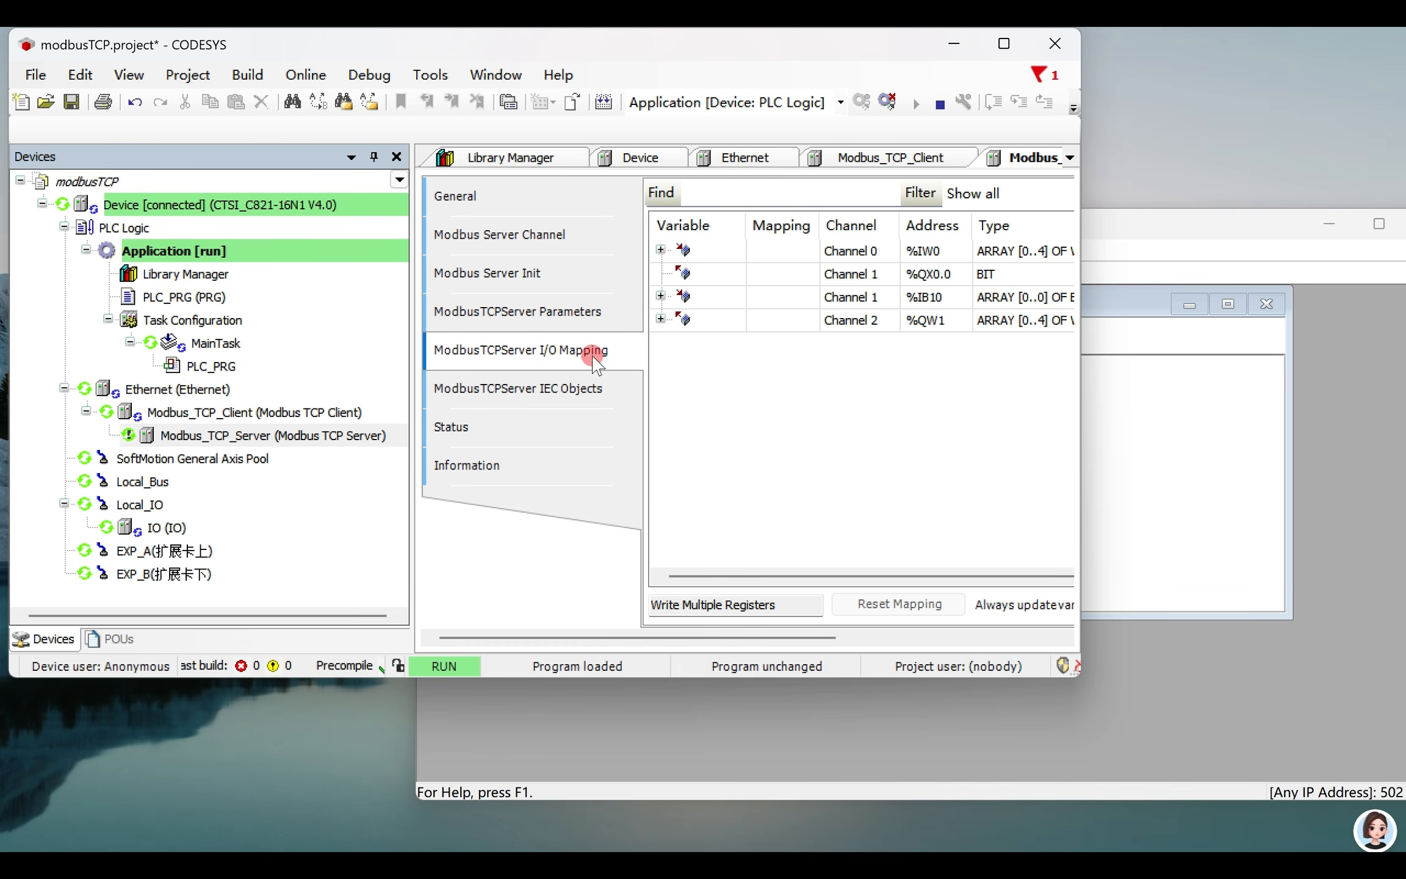
- Narrow the device tree and maximize the CODESYS window to show all columns of the I/O mapping
drag(409, 354, 156, 354)
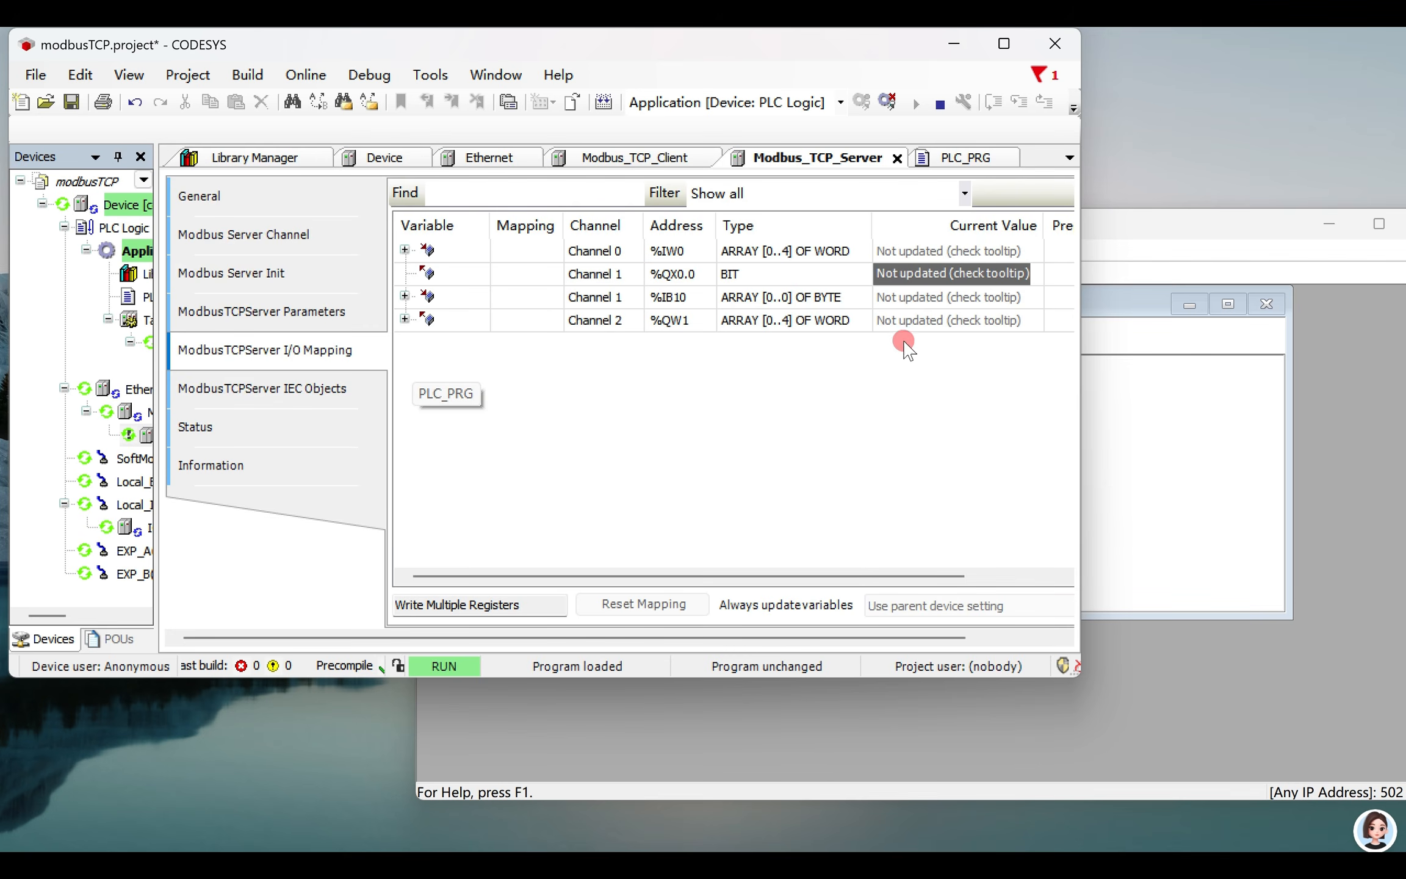
click(1004, 44)
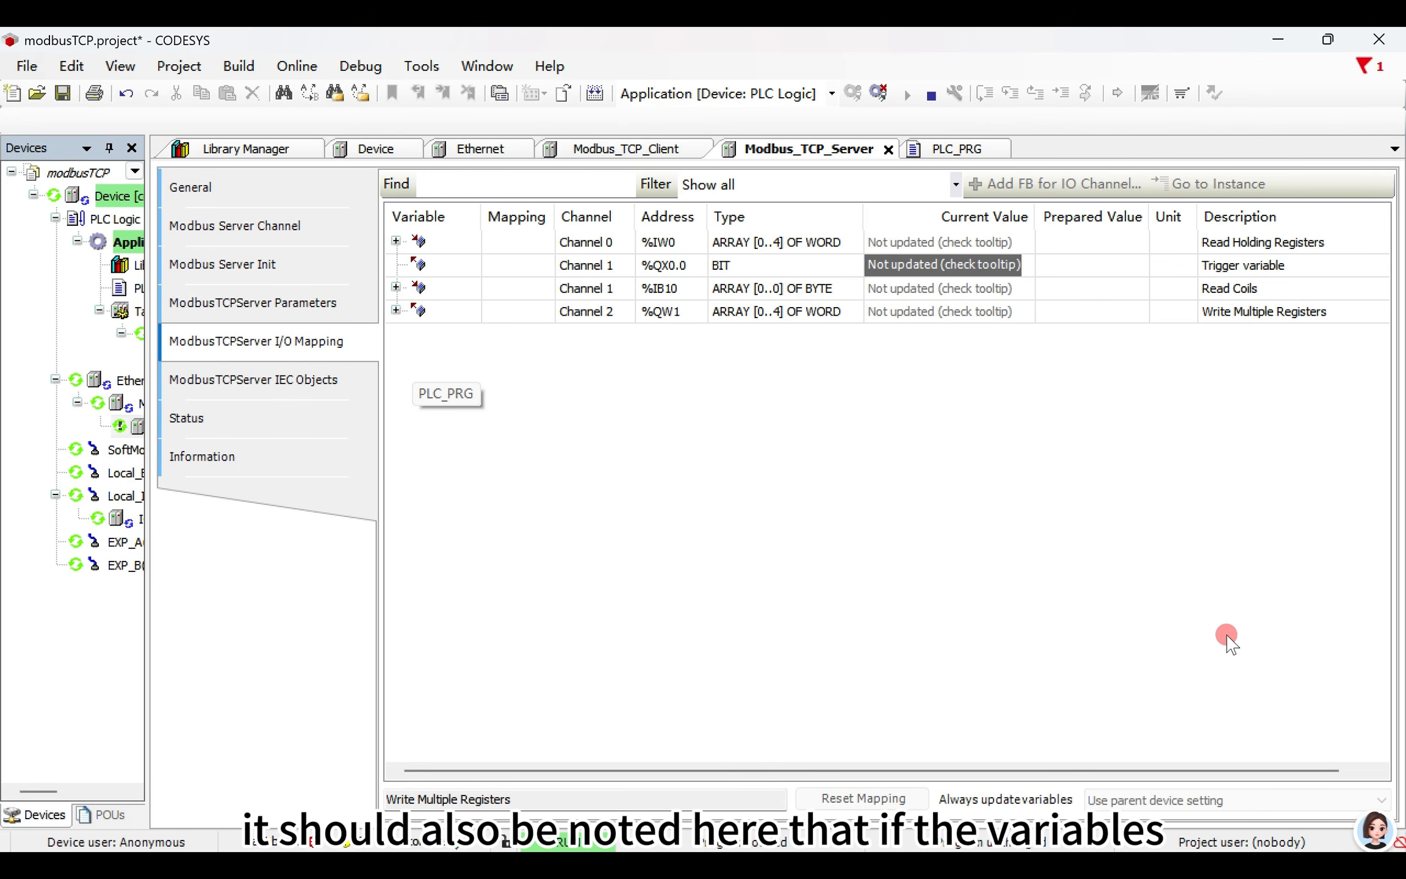
scroll(1192, 635, right, 1)
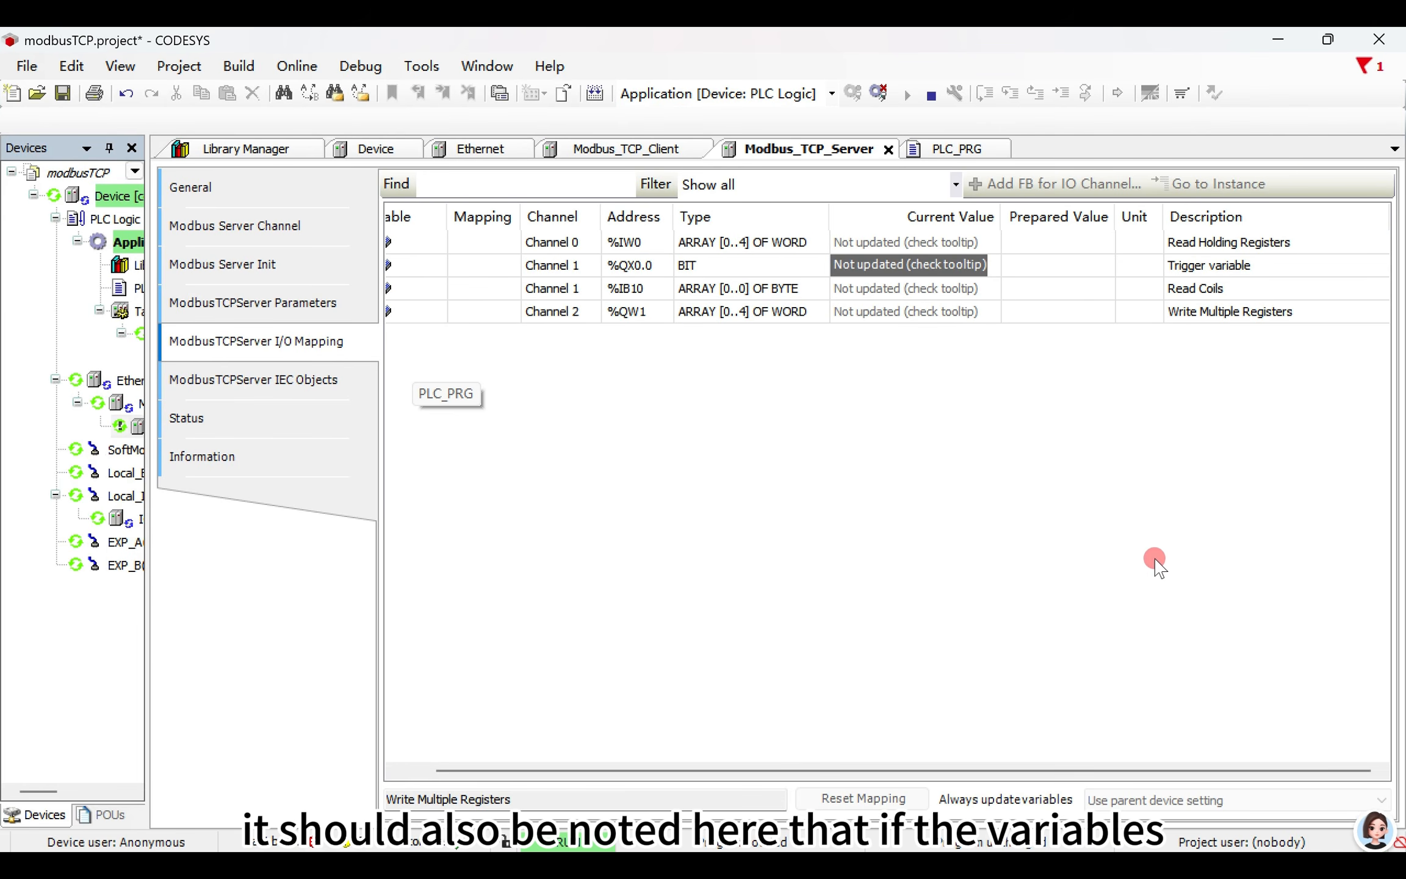
- Log out and set the mapping's variable updating to Enabled 1 (use bus cycle task if not used in any task)
click(876, 94)
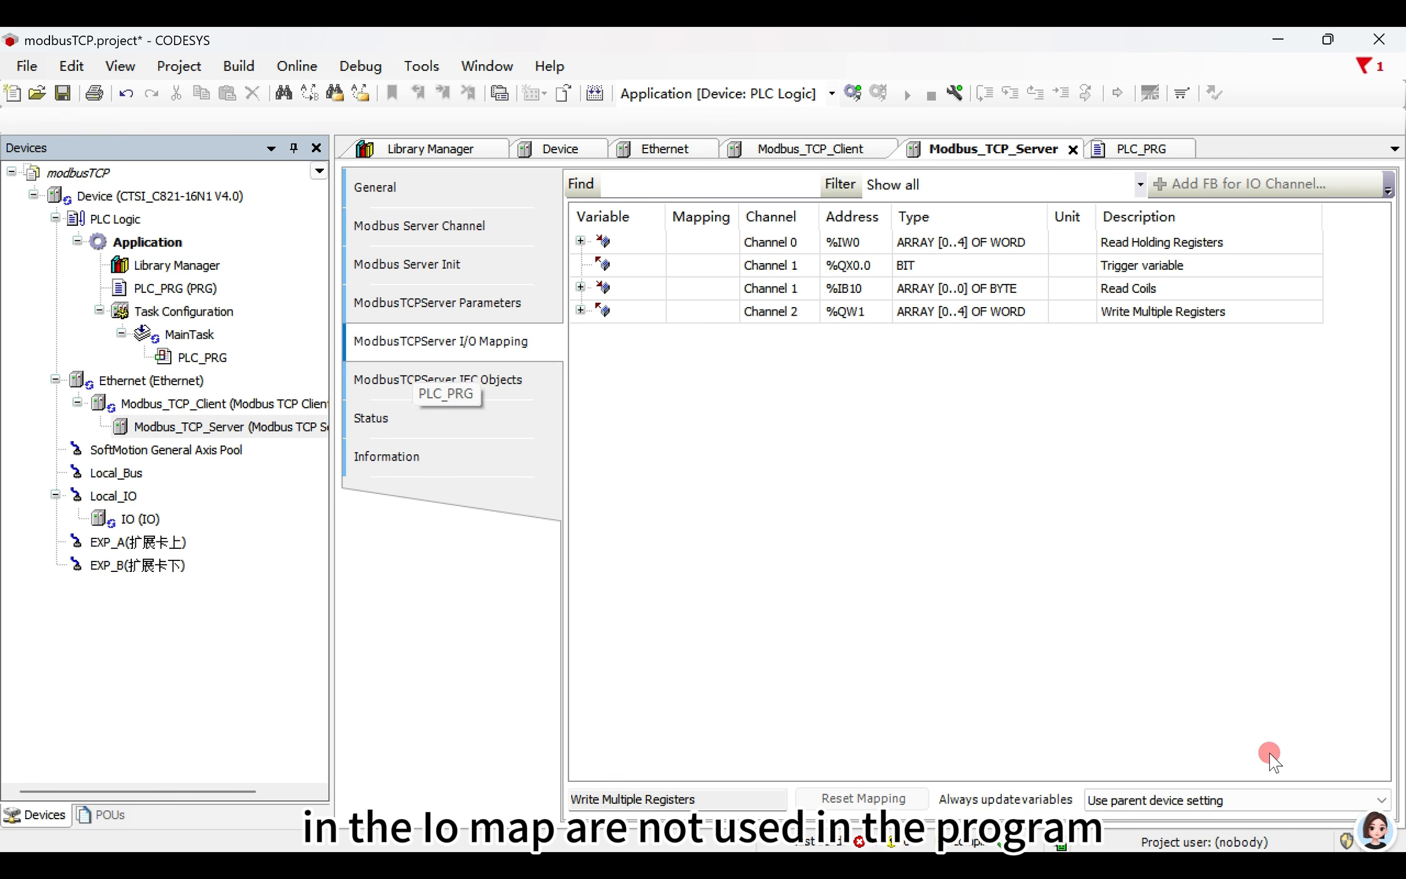
click(1136, 800)
click(1145, 834)
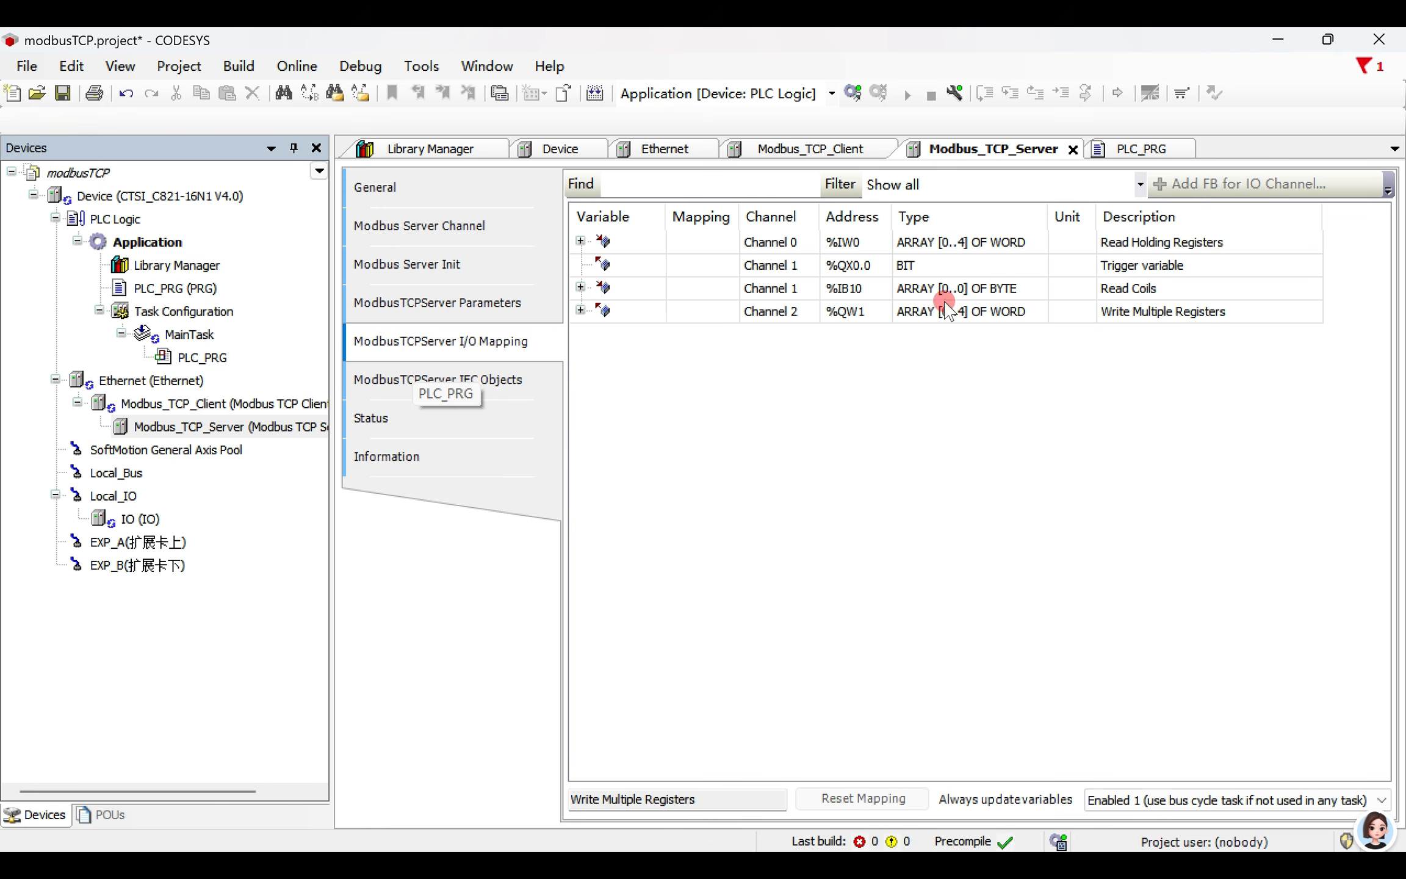
- Log in to the PLC with download despite the device version warning and start the application
click(852, 92)
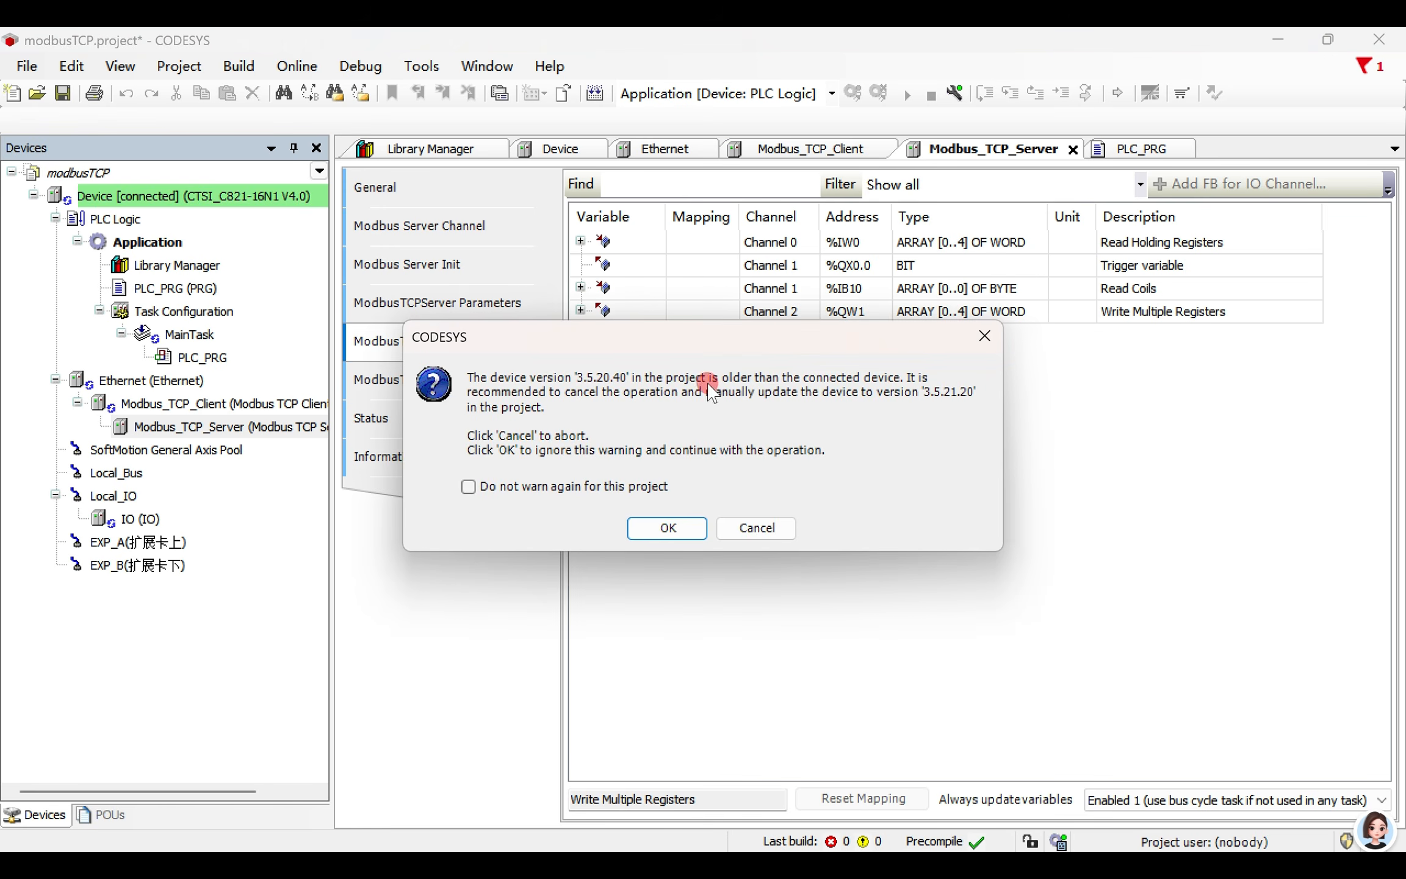
click(667, 527)
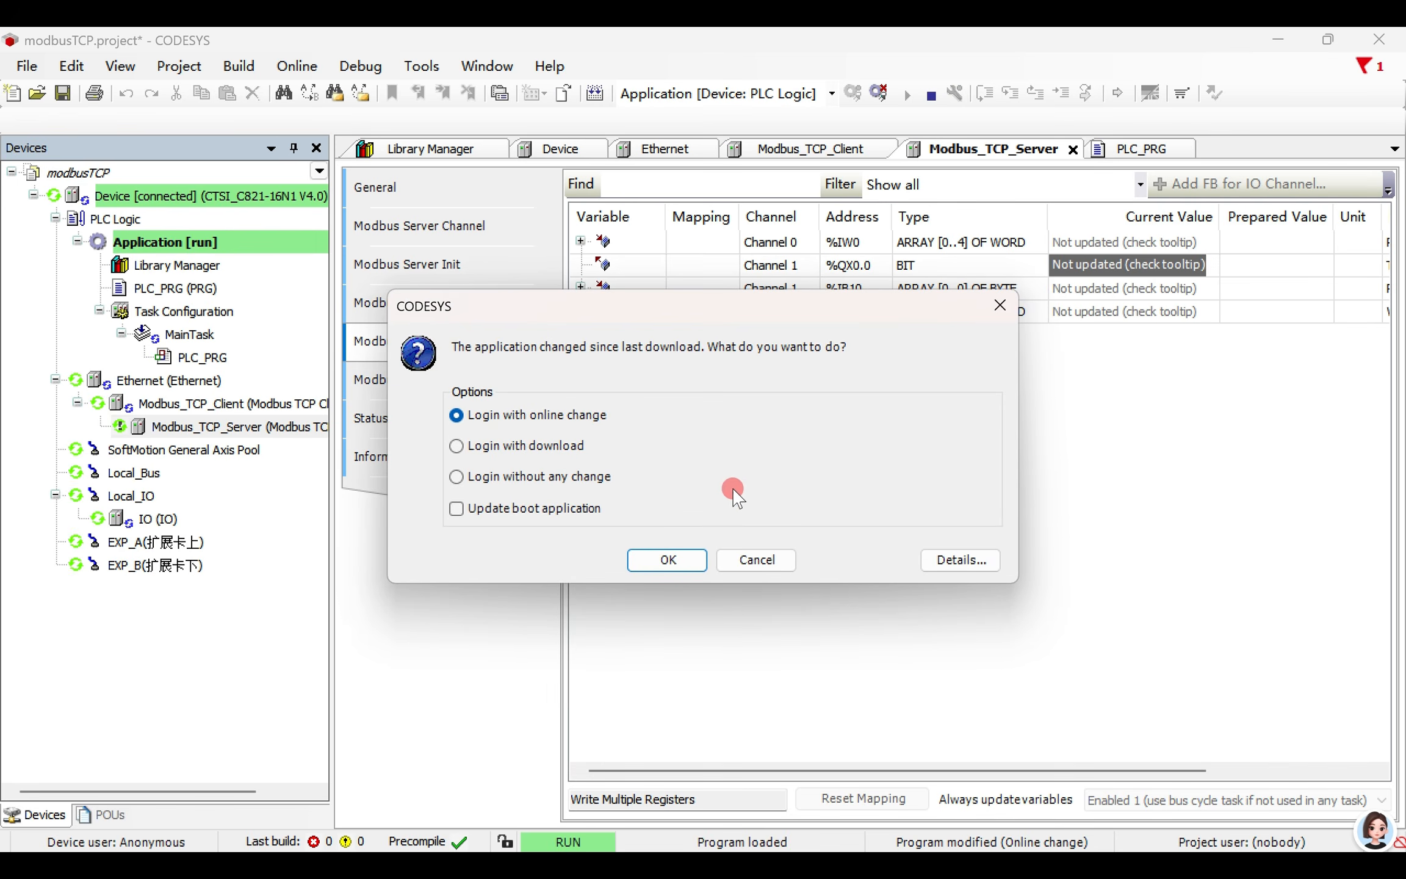
click(518, 446)
click(664, 562)
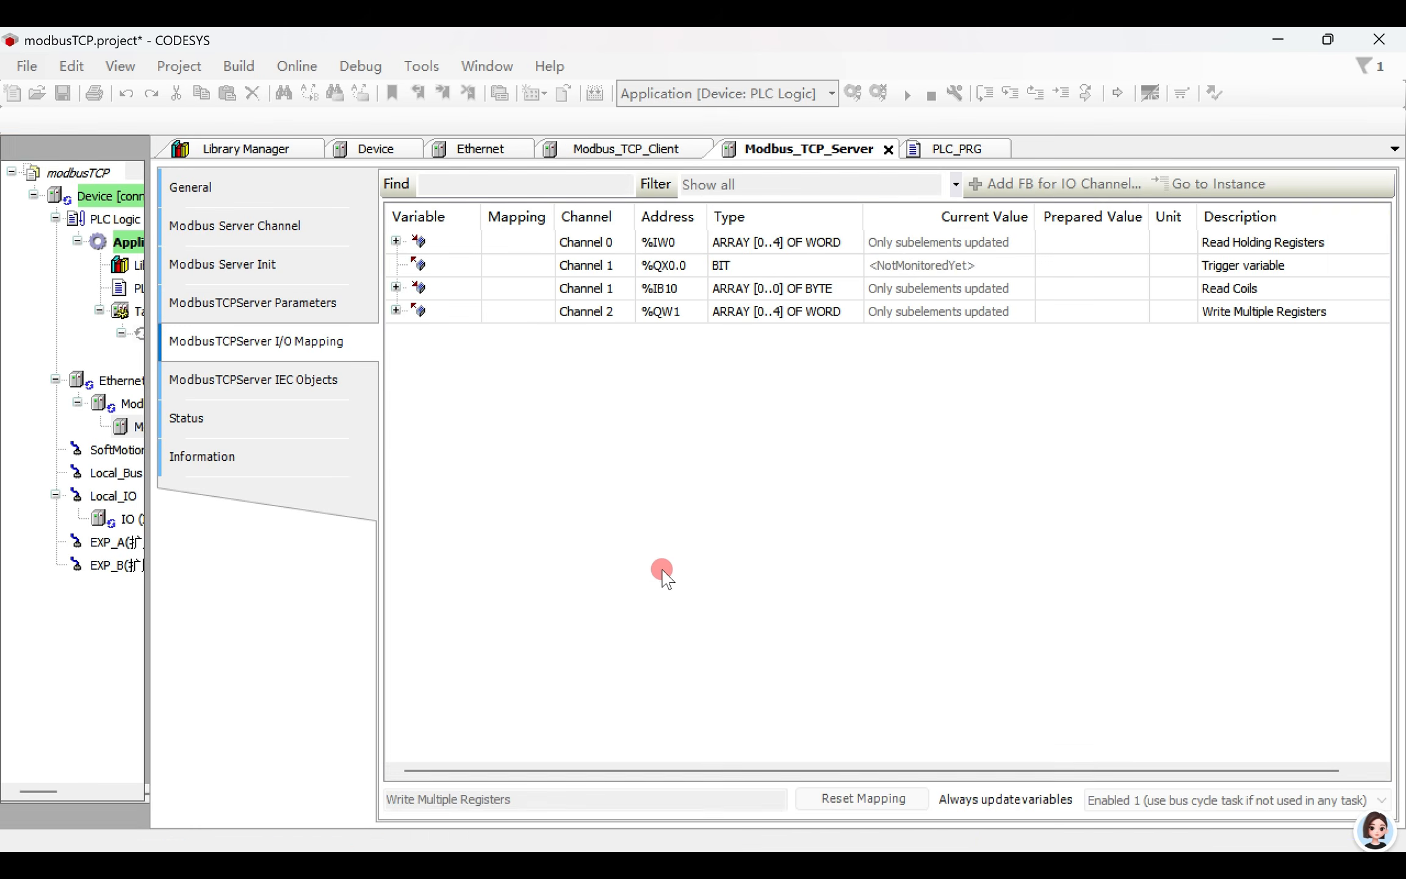
click(902, 93)
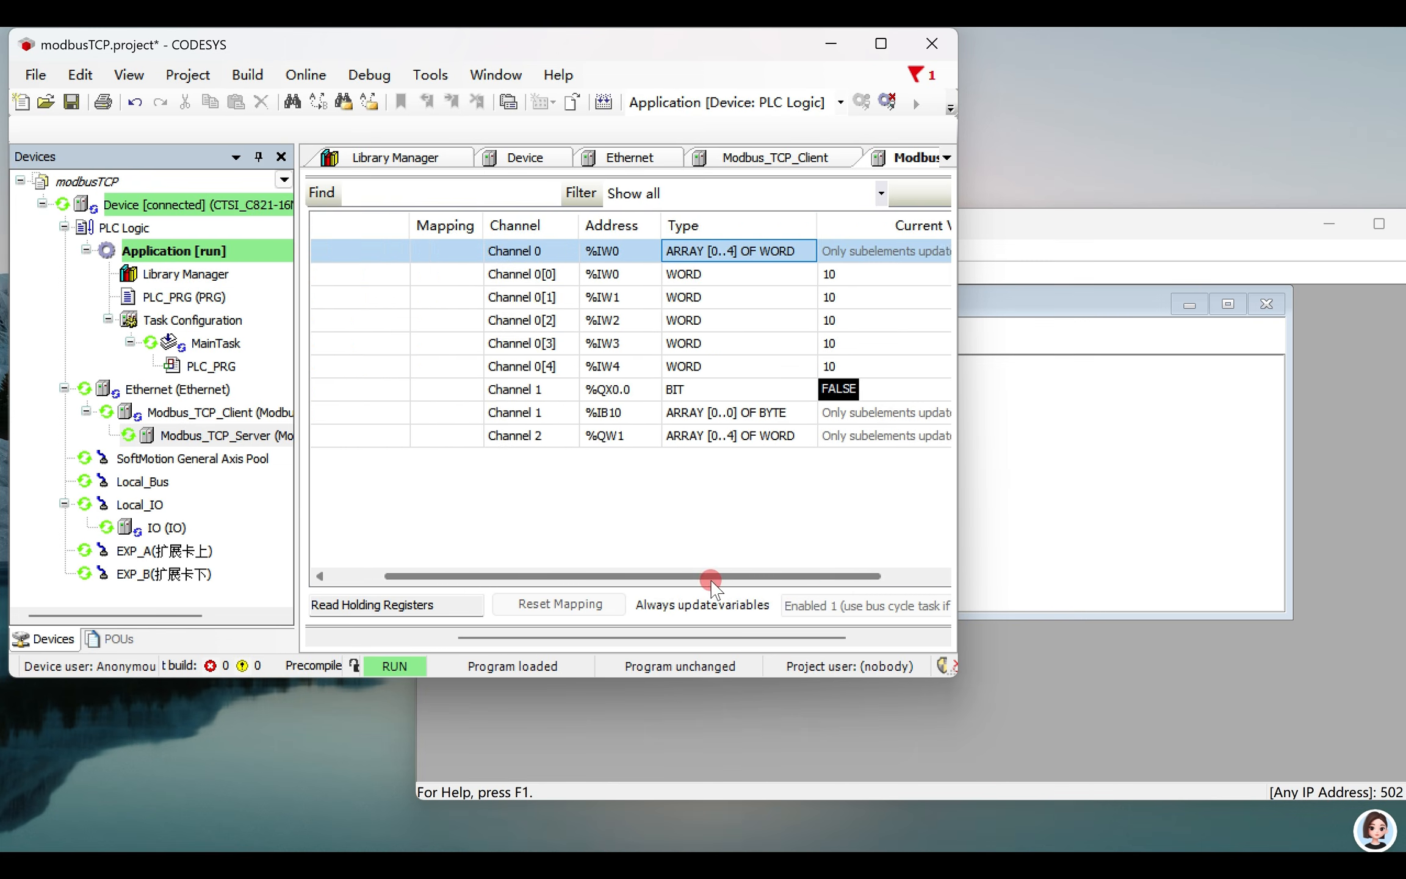
- Expand Channel 0 in the I/O mapping and arrange the CODESYS and Modbus Slave windows side by side
drag(709, 581, 872, 604)
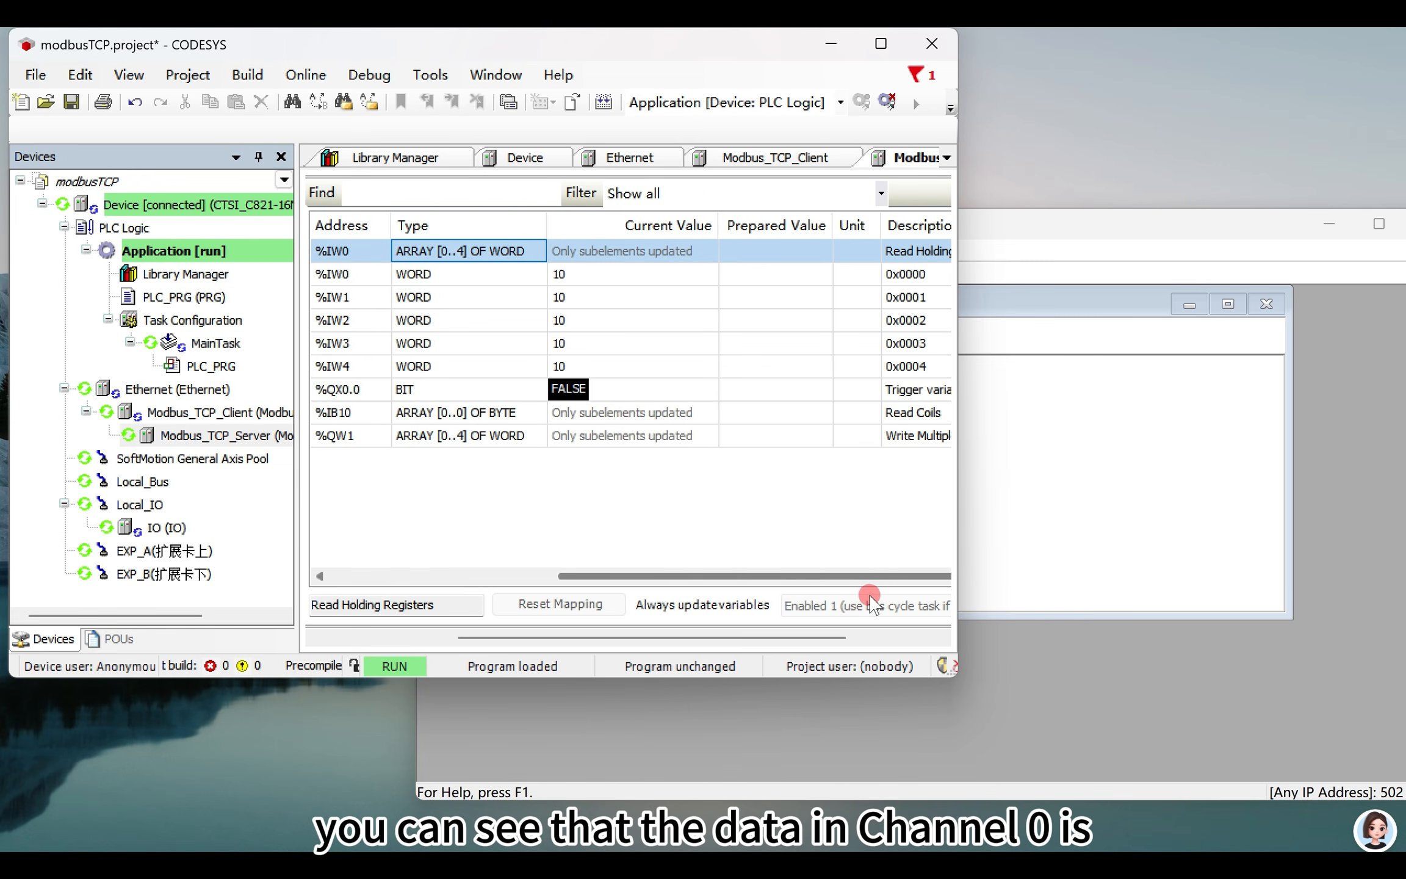
click(942, 742)
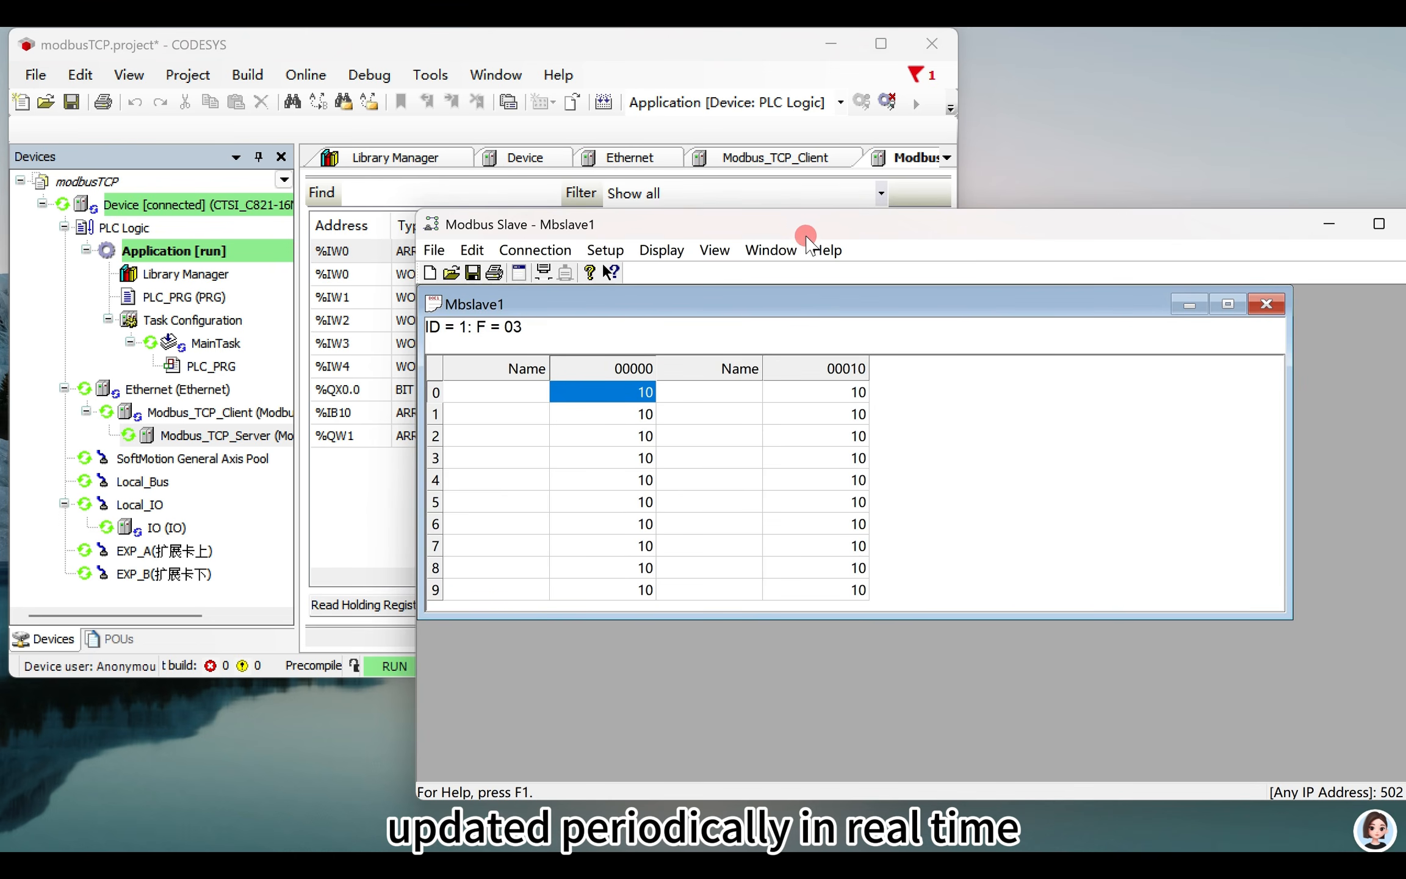
drag(805, 234, 1144, 167)
- Set registers 0 to 4 of Mbslave1 to 22, 33, 44, 55 and 66, and return to the CODESYS I/O mapping
double_click(933, 324)
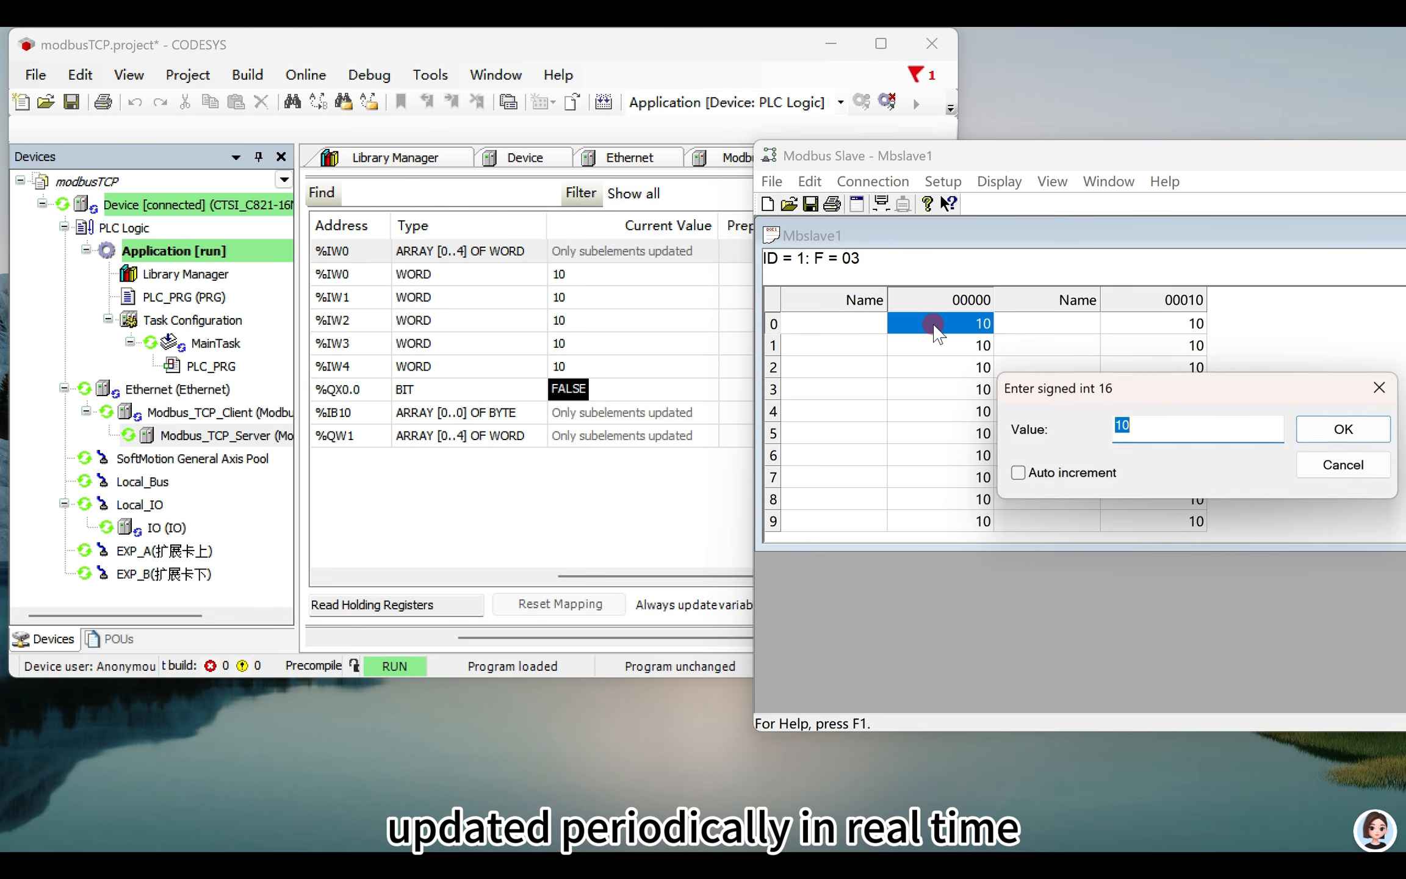
text(22)
click(1336, 440)
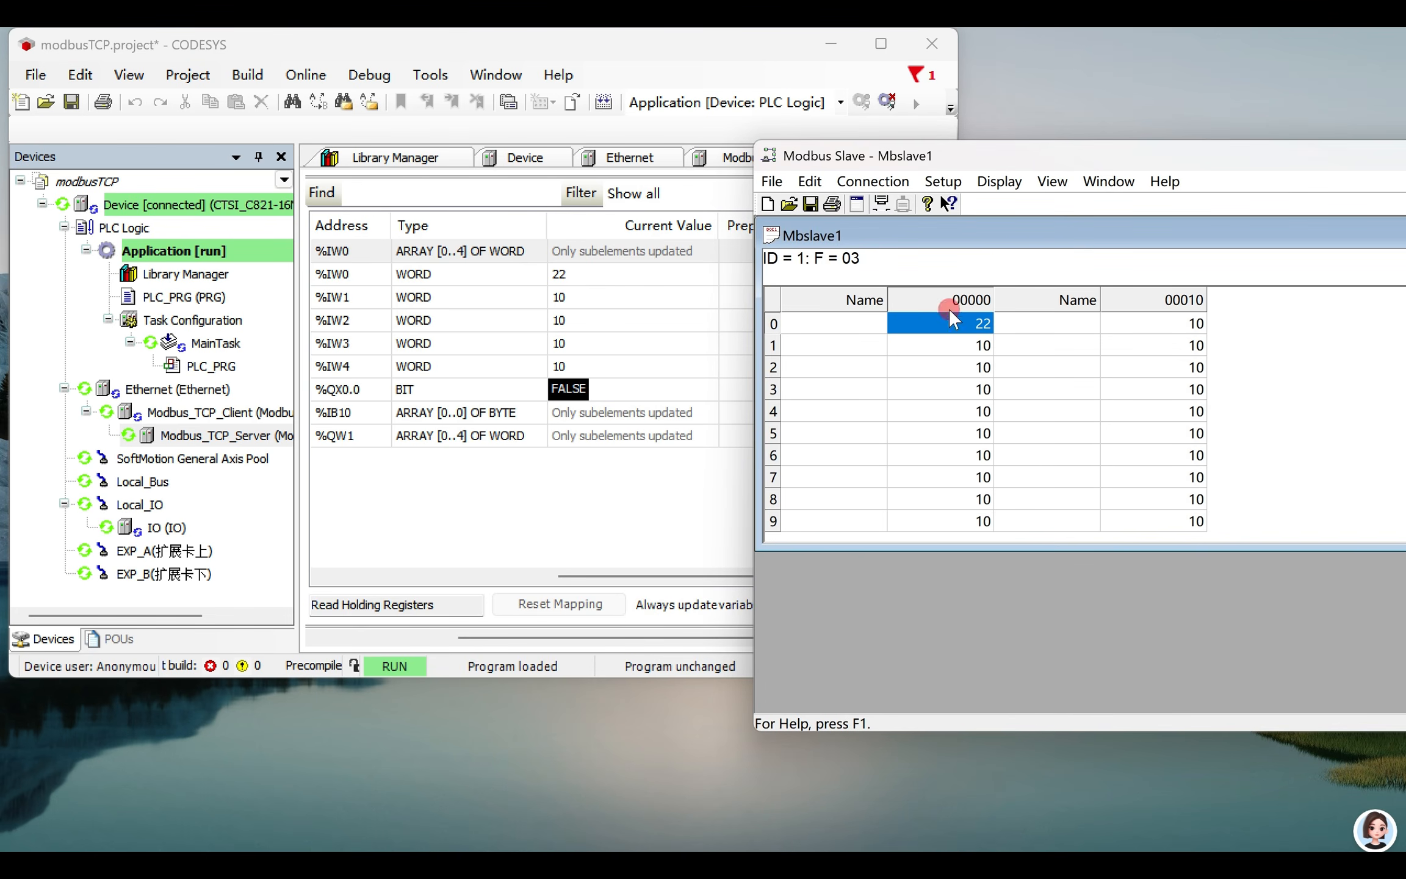
double_click(940, 345)
text(33)
click(1350, 428)
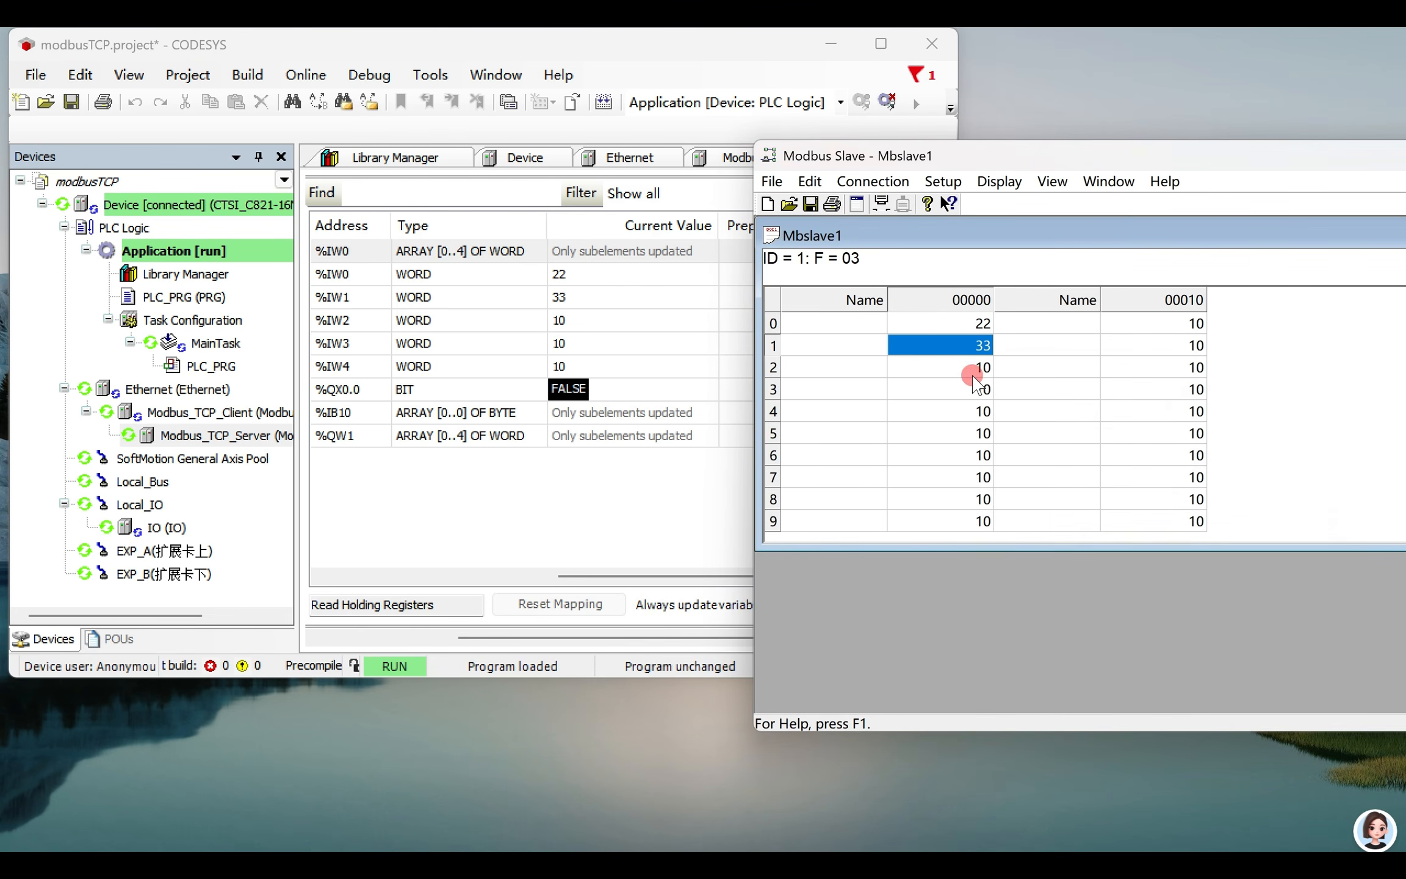
double_click(972, 369)
text(44)
click(1341, 427)
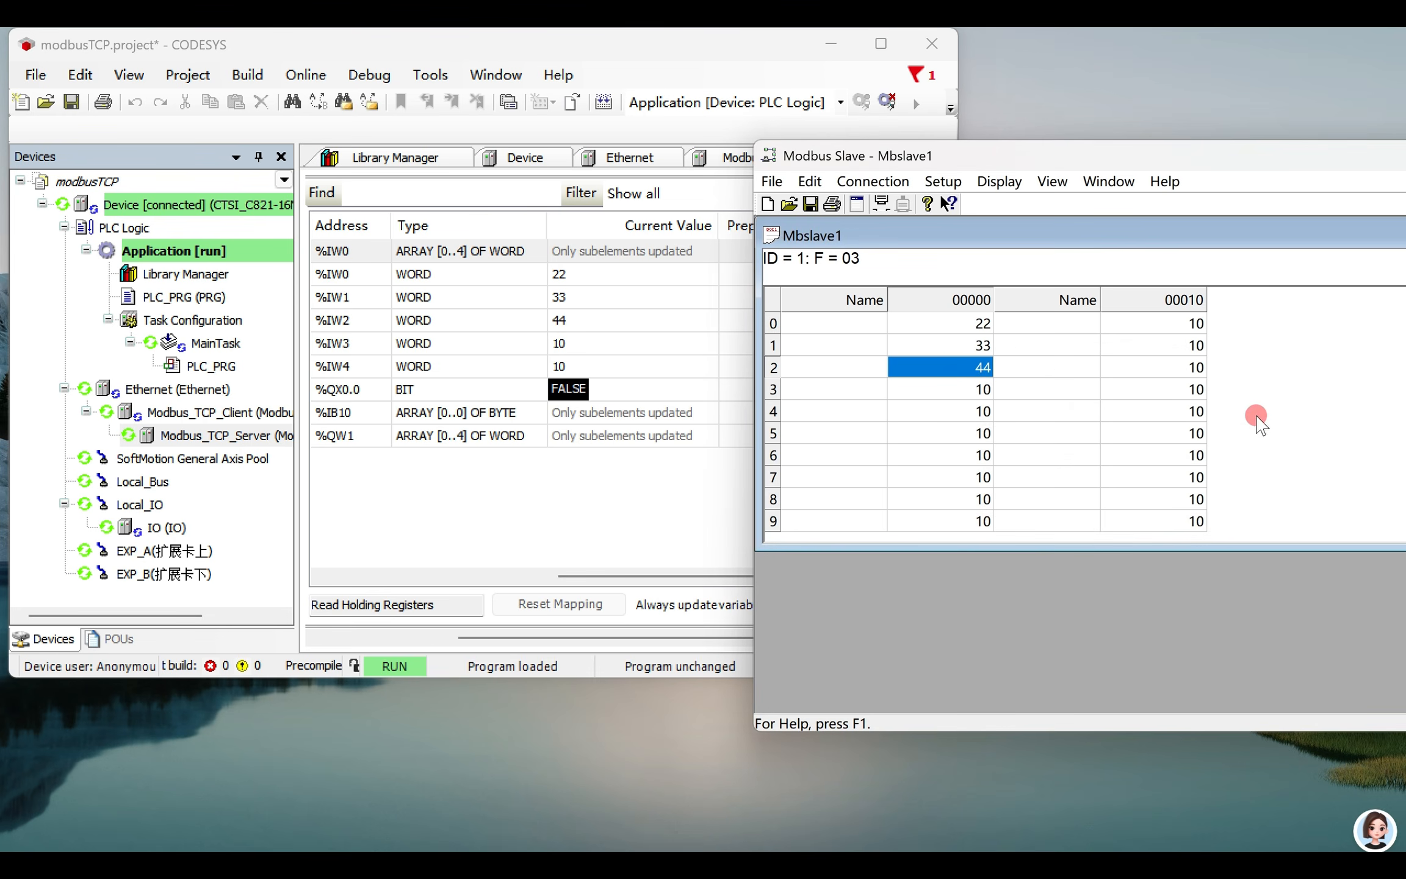
double_click(984, 390)
text(55)
click(1300, 433)
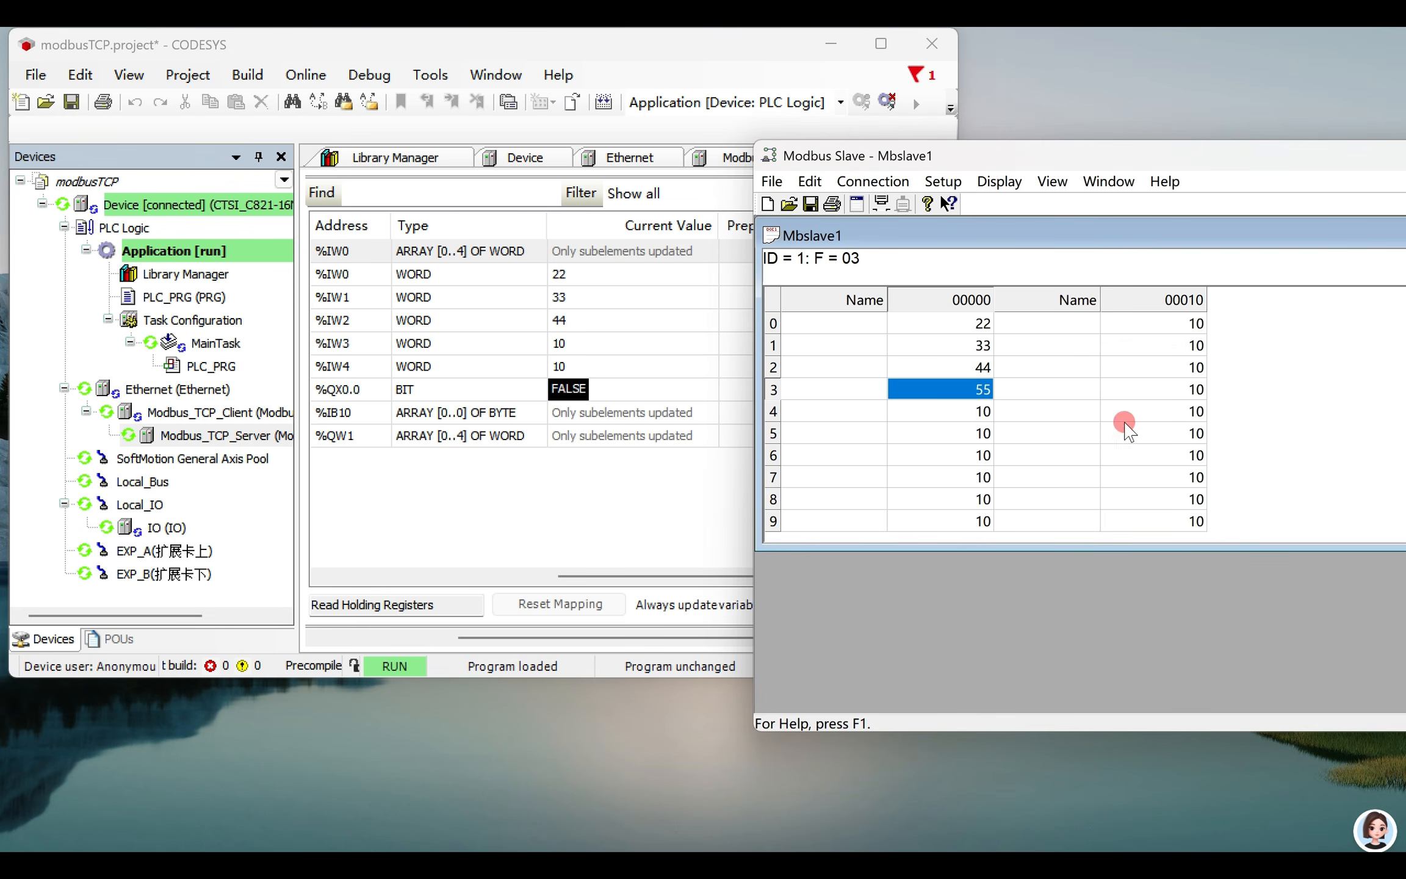
double_click(981, 414)
text(66)
click(1313, 432)
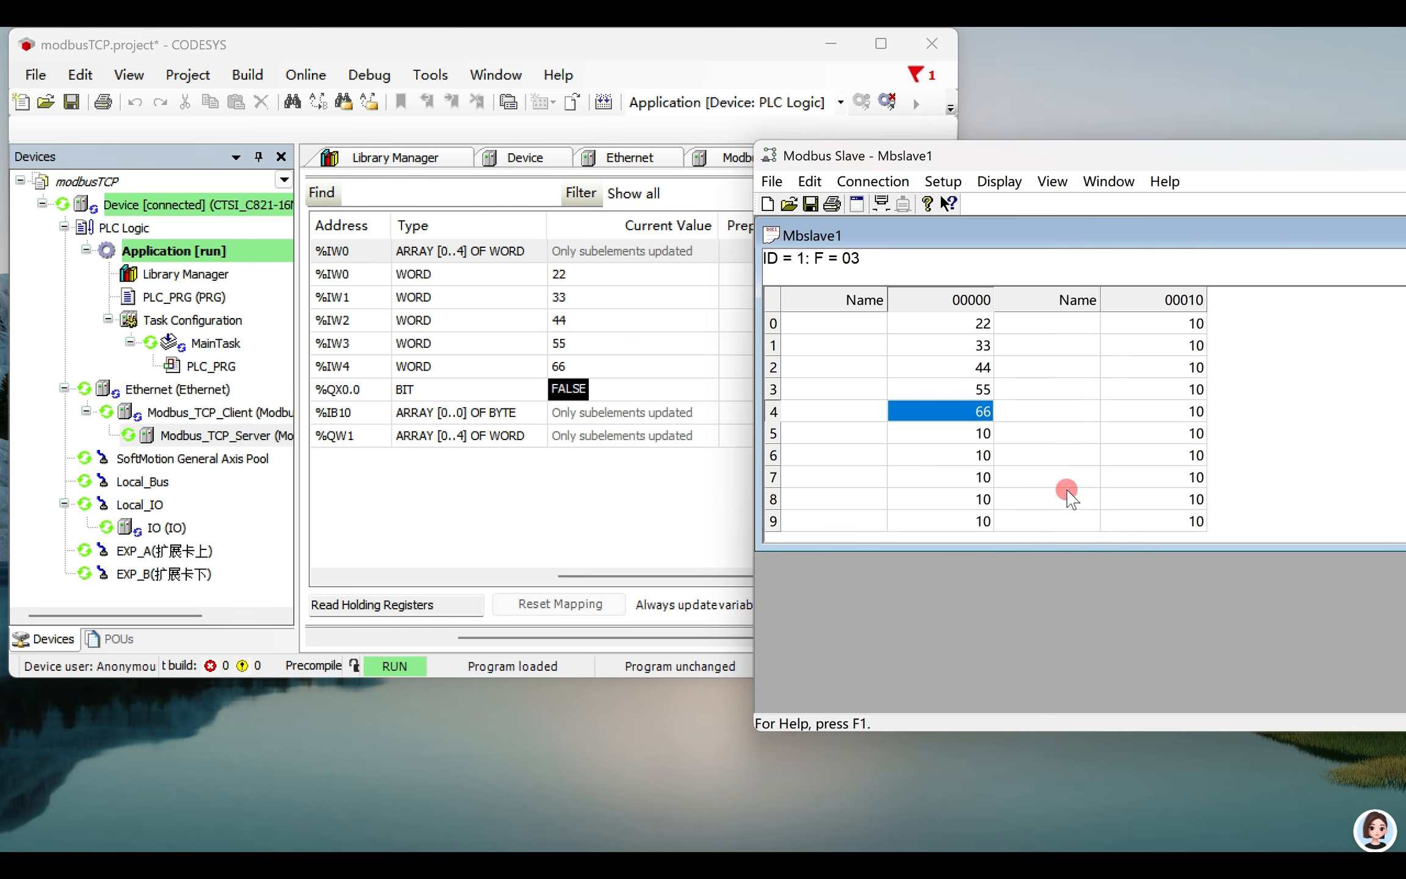
click(723, 278)
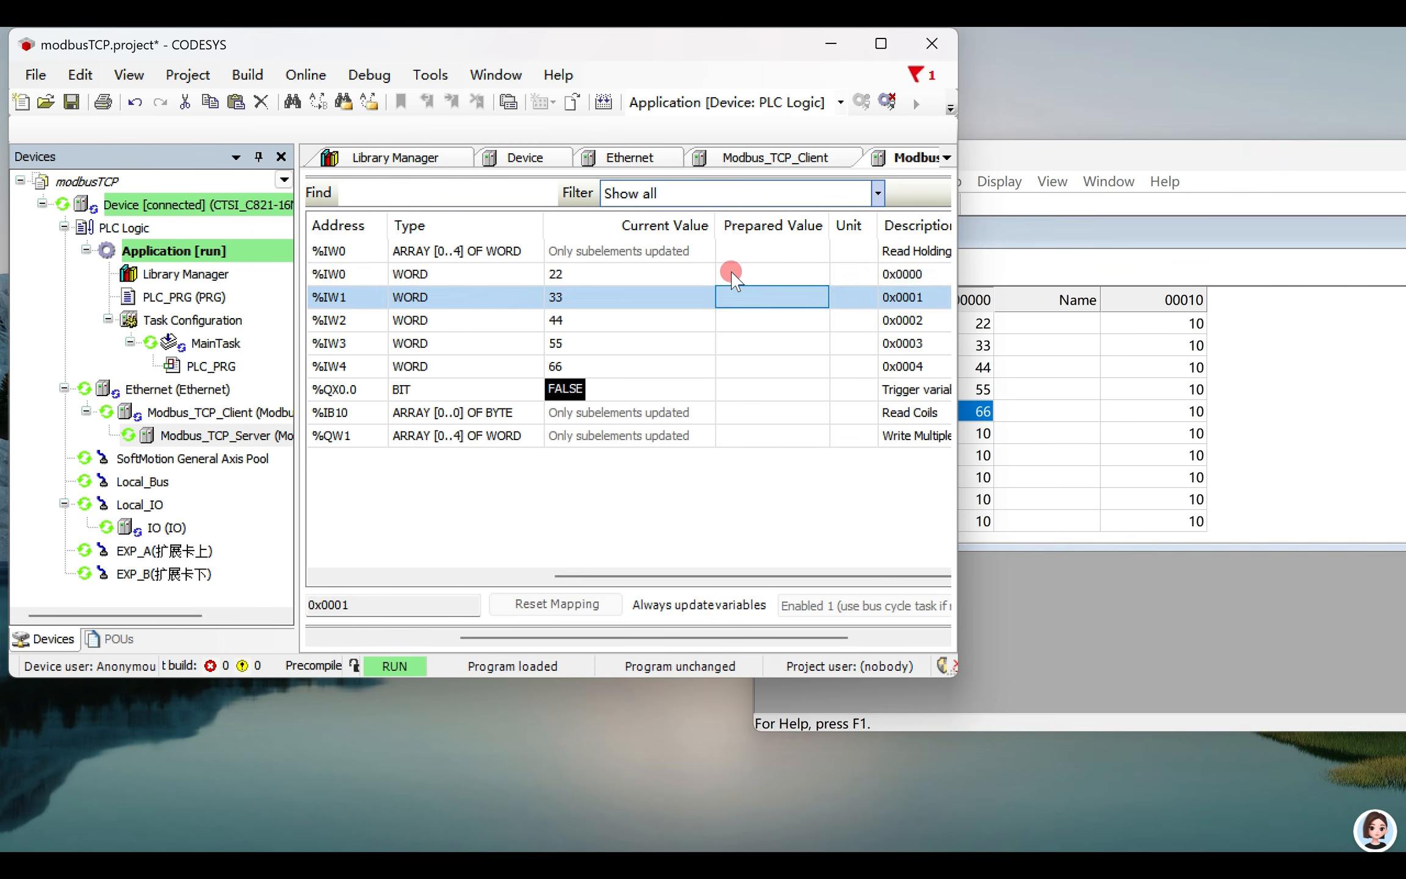
- Try to enter 11 as the prepared value of Channel 0's first input word, %IW0
click(727, 274)
text(11)
click(730, 299)
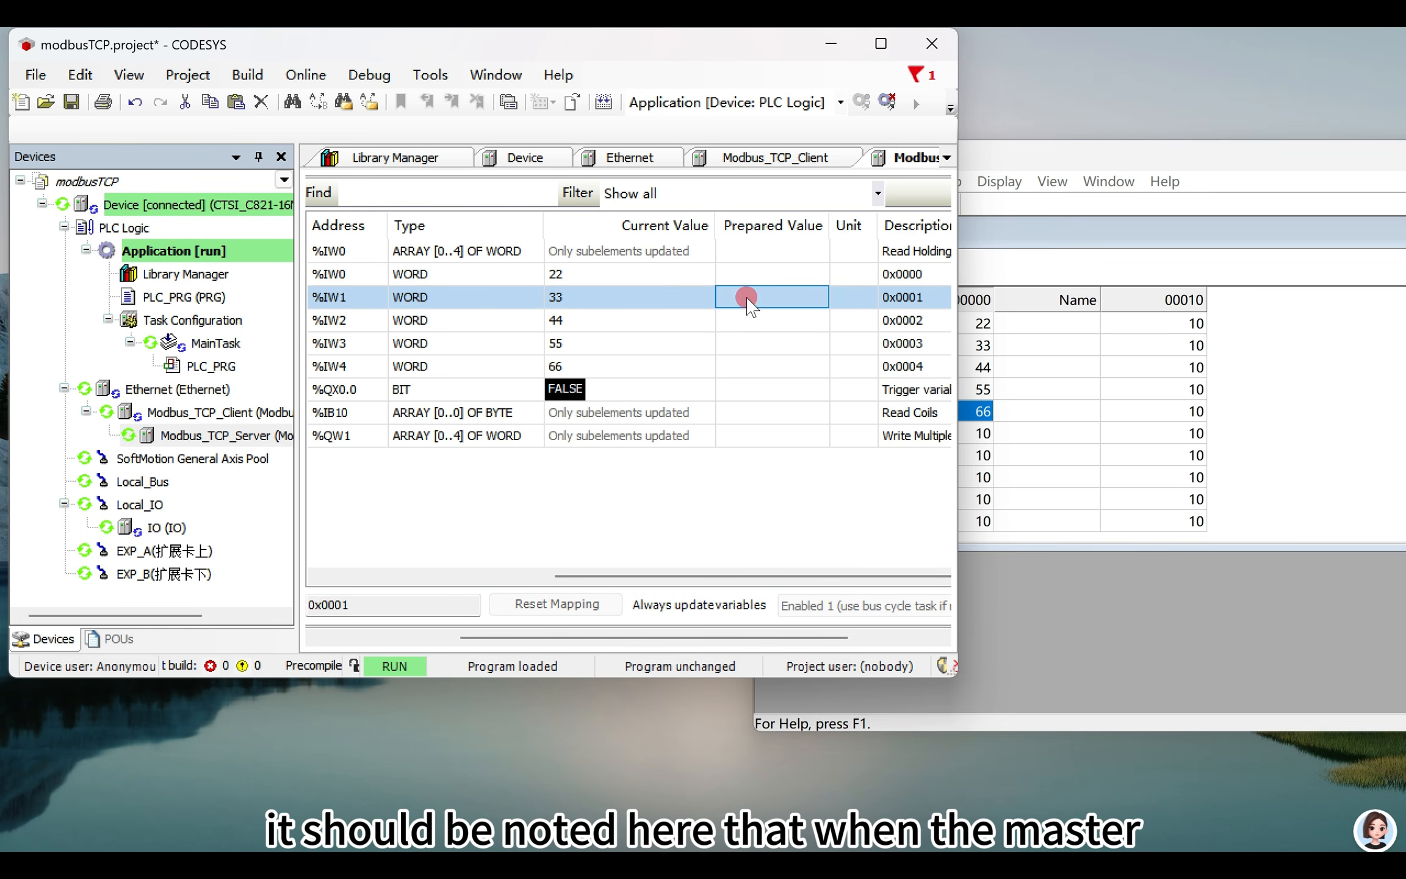
click(760, 255)
double_click(755, 270)
text(1)
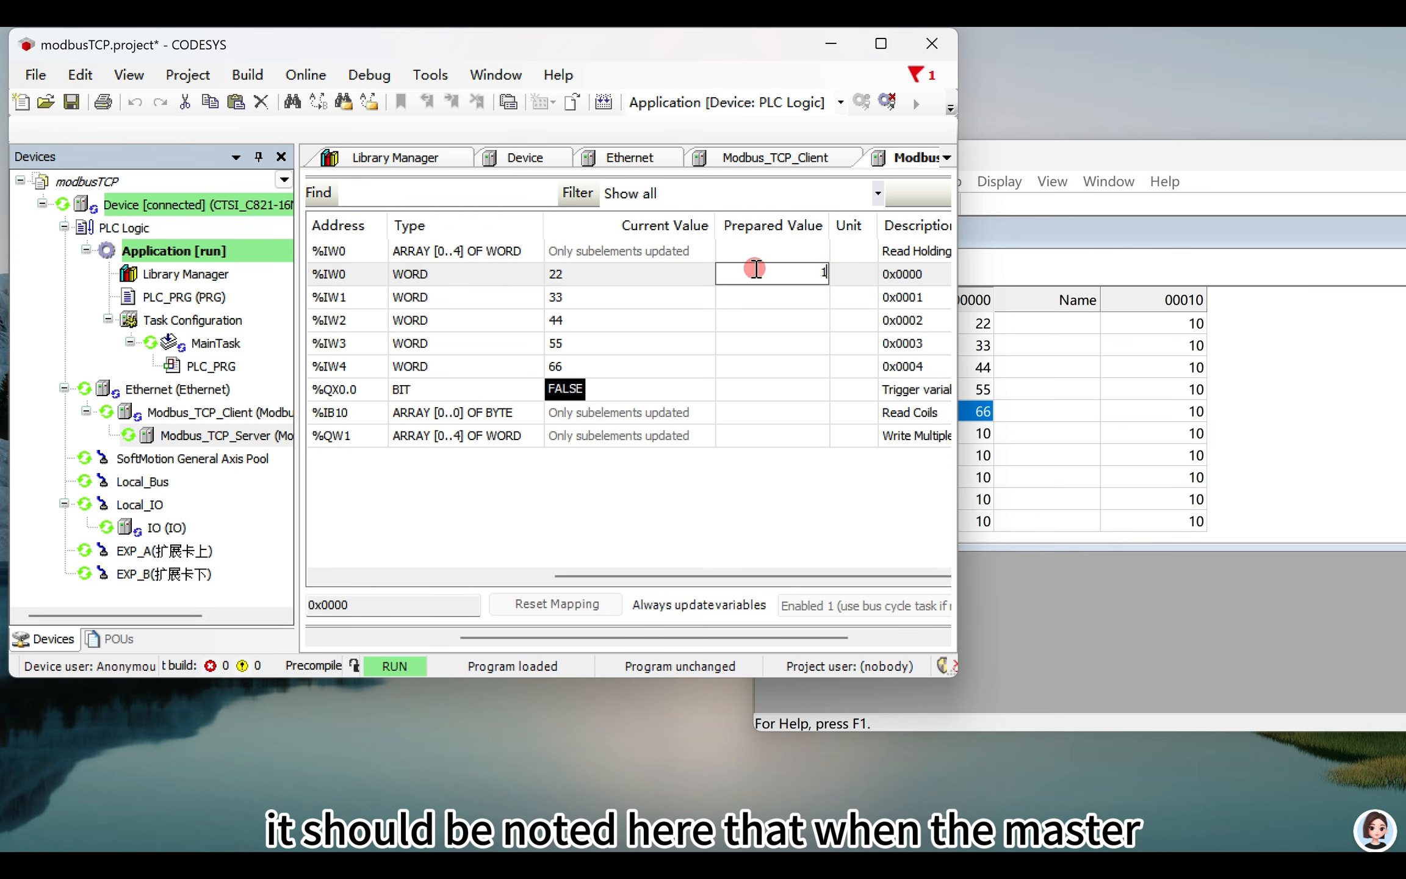
text(1)
click(760, 299)
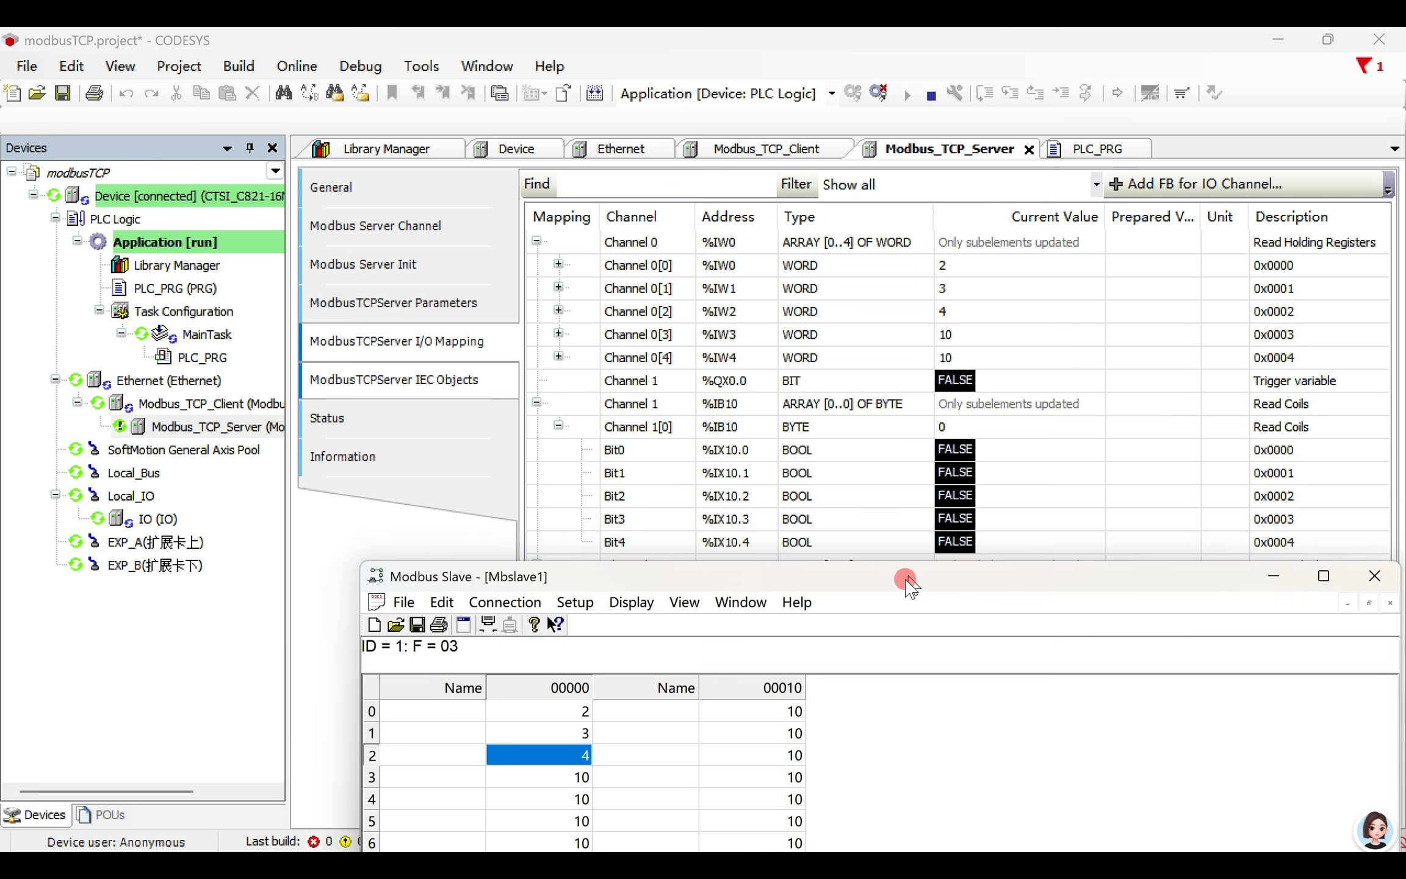
- Uncover Channel 2 in the I/O mapping and prepare the values 22, 33, 44, 55 and 66 for %QW1 to %QW5
drag(907, 581, 906, 668)
scroll(717, 519, left, 2)
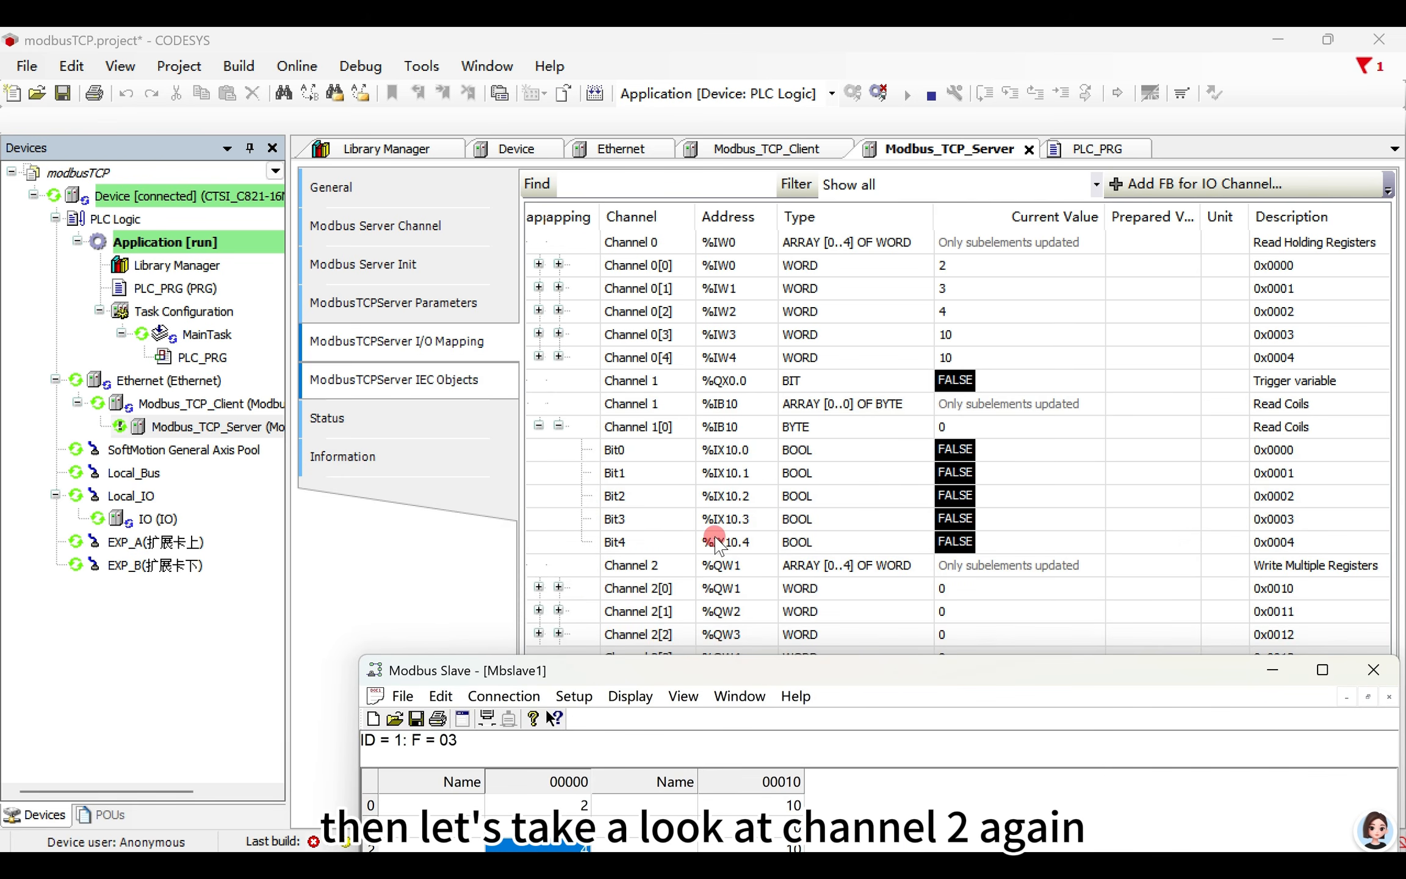
drag(761, 670, 759, 684)
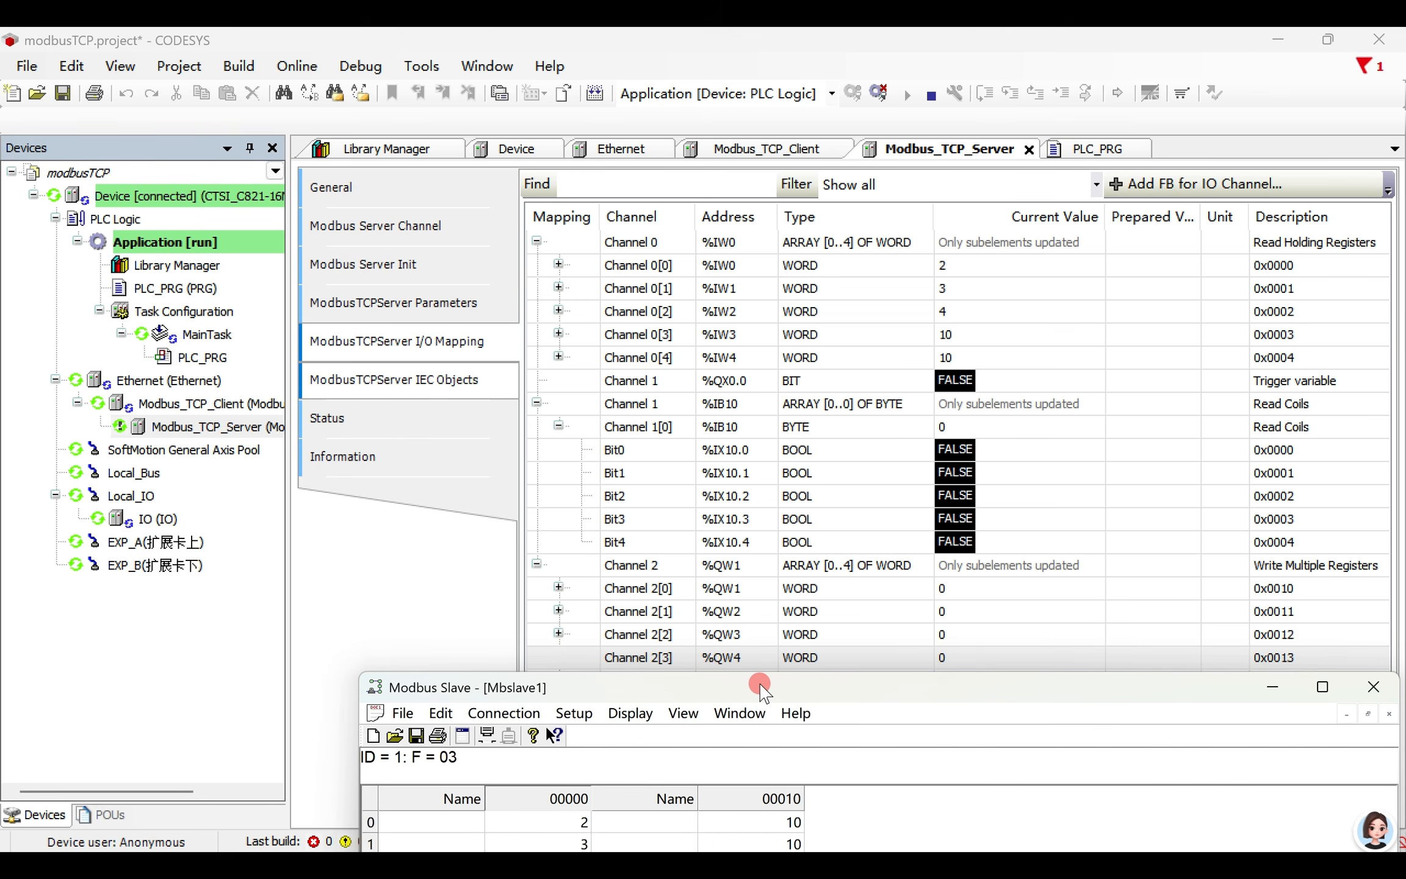
click(1147, 591)
click(1149, 590)
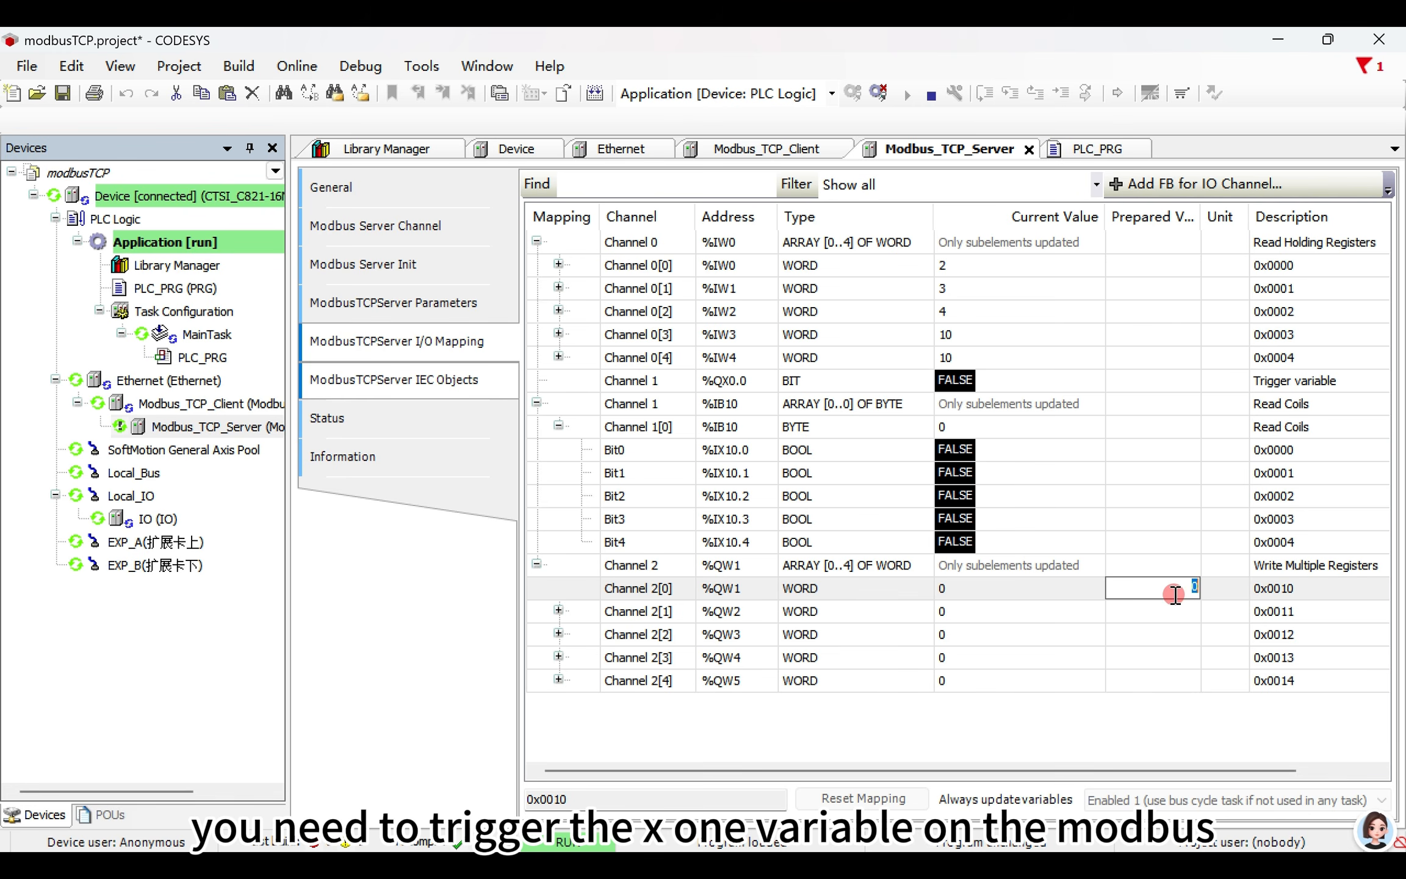
text(22)
click(1149, 611)
text(33)
click(1150, 635)
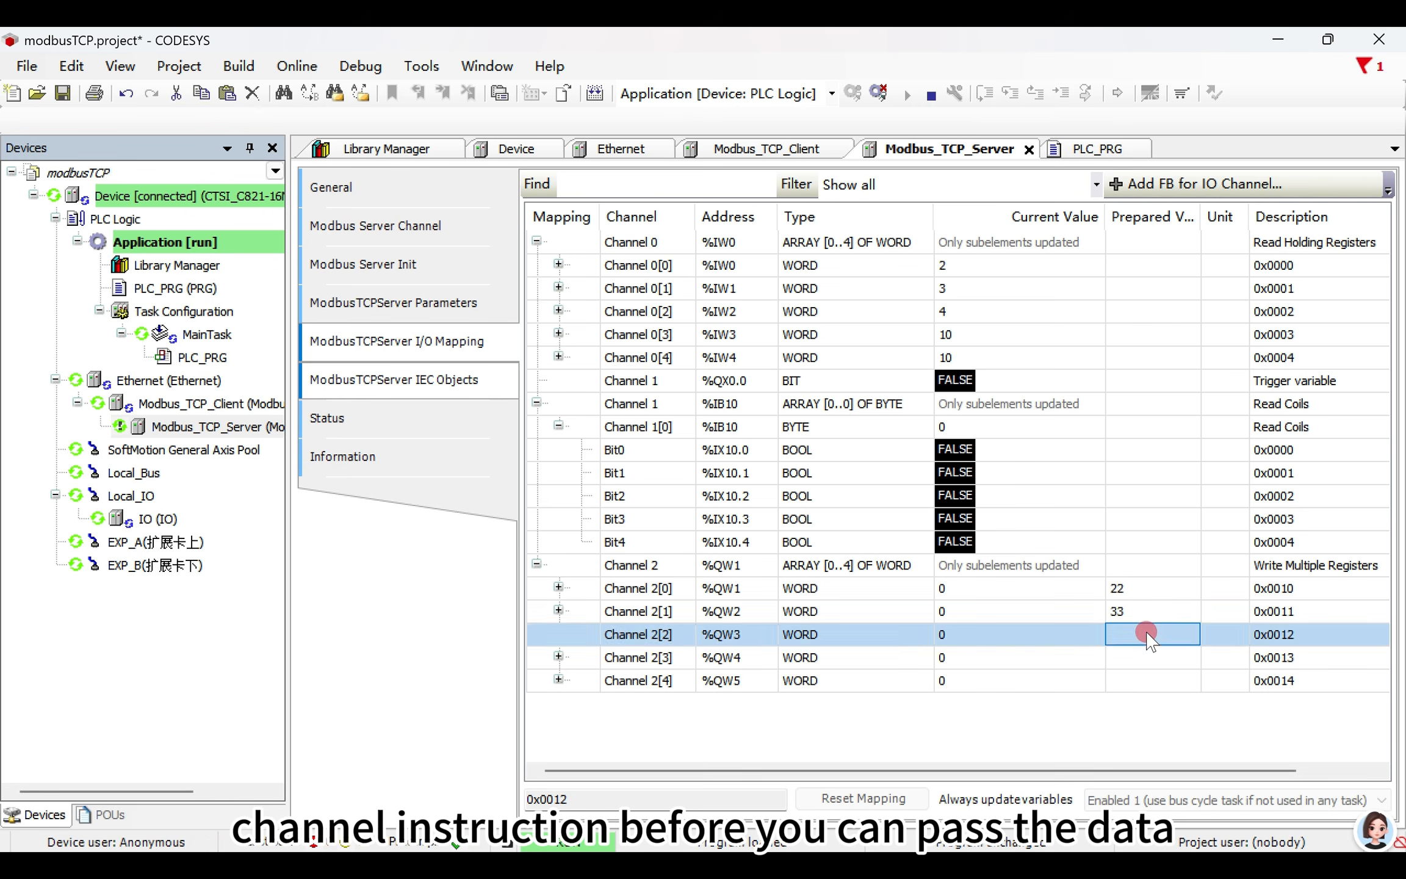
text(44)
click(1149, 657)
text(55)
click(1159, 677)
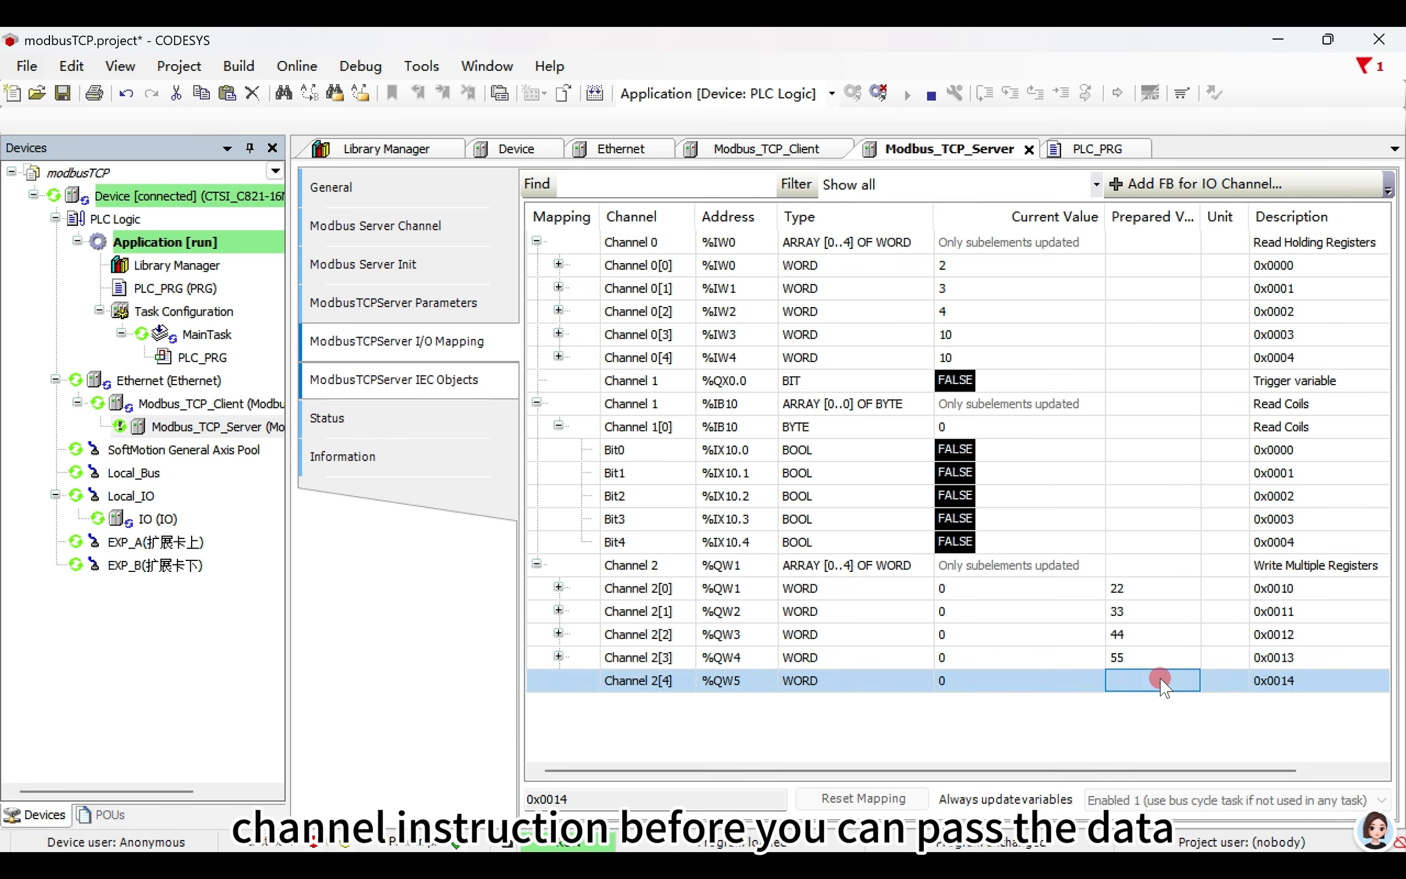
text(66)
click(1096, 667)
- Write TRUE to x1 in PLC_PRG to trigger Channel 2 and check the written registers in Modbus Slave
click(565, 430)
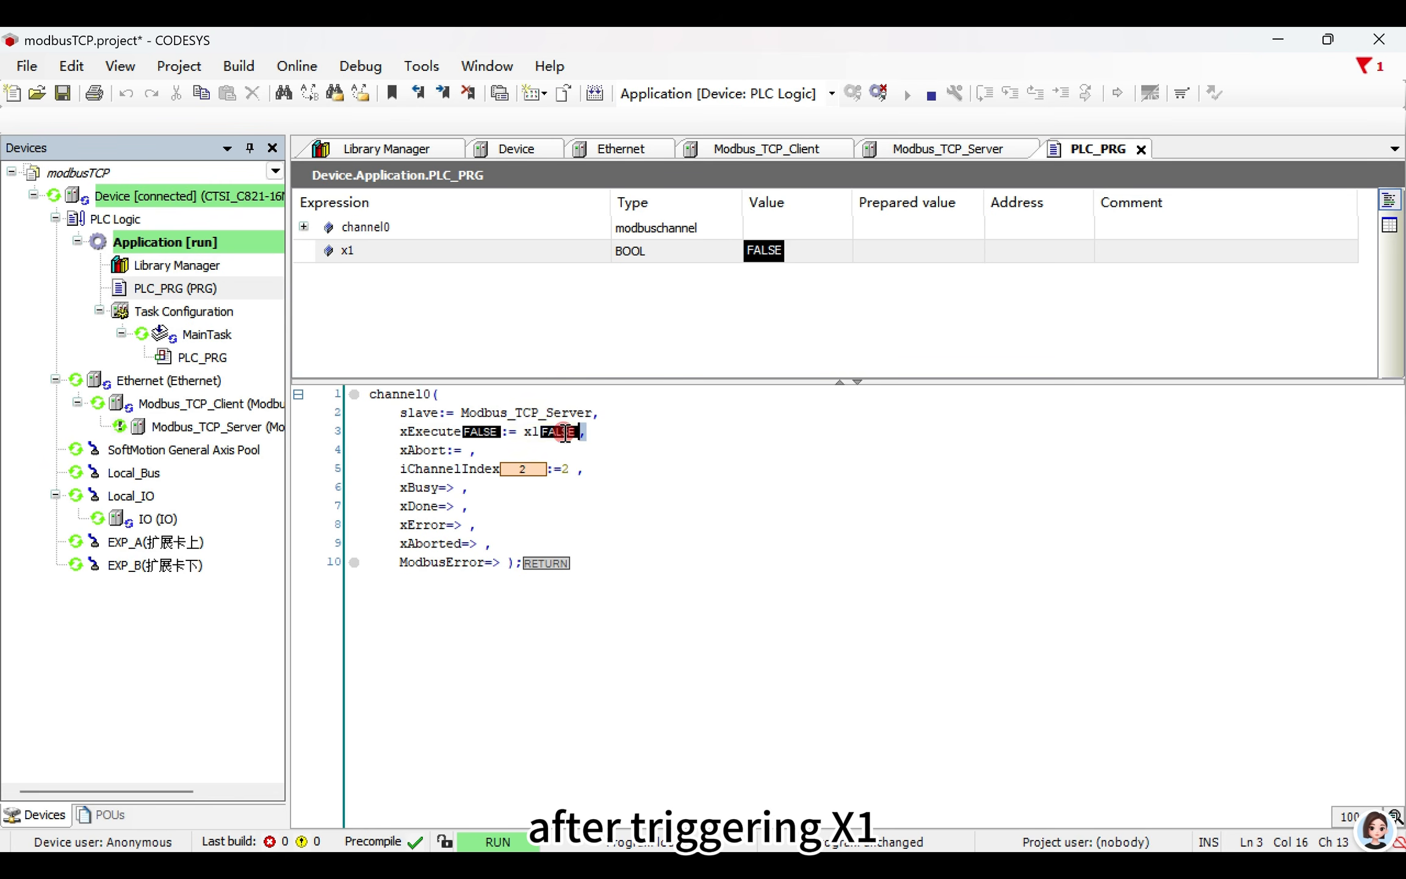
double_click(565, 432)
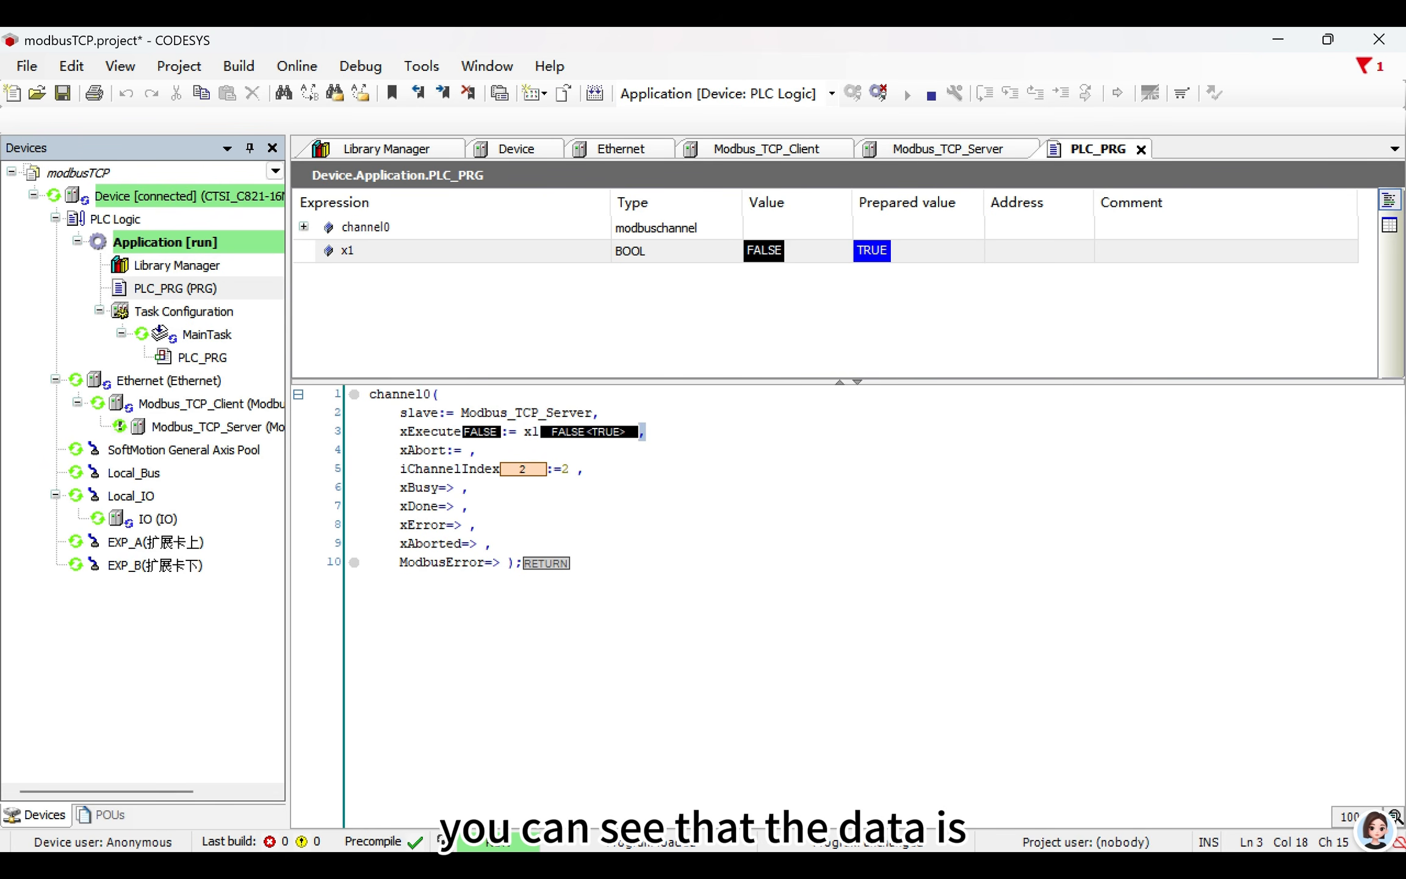
key(ctrl+F7)
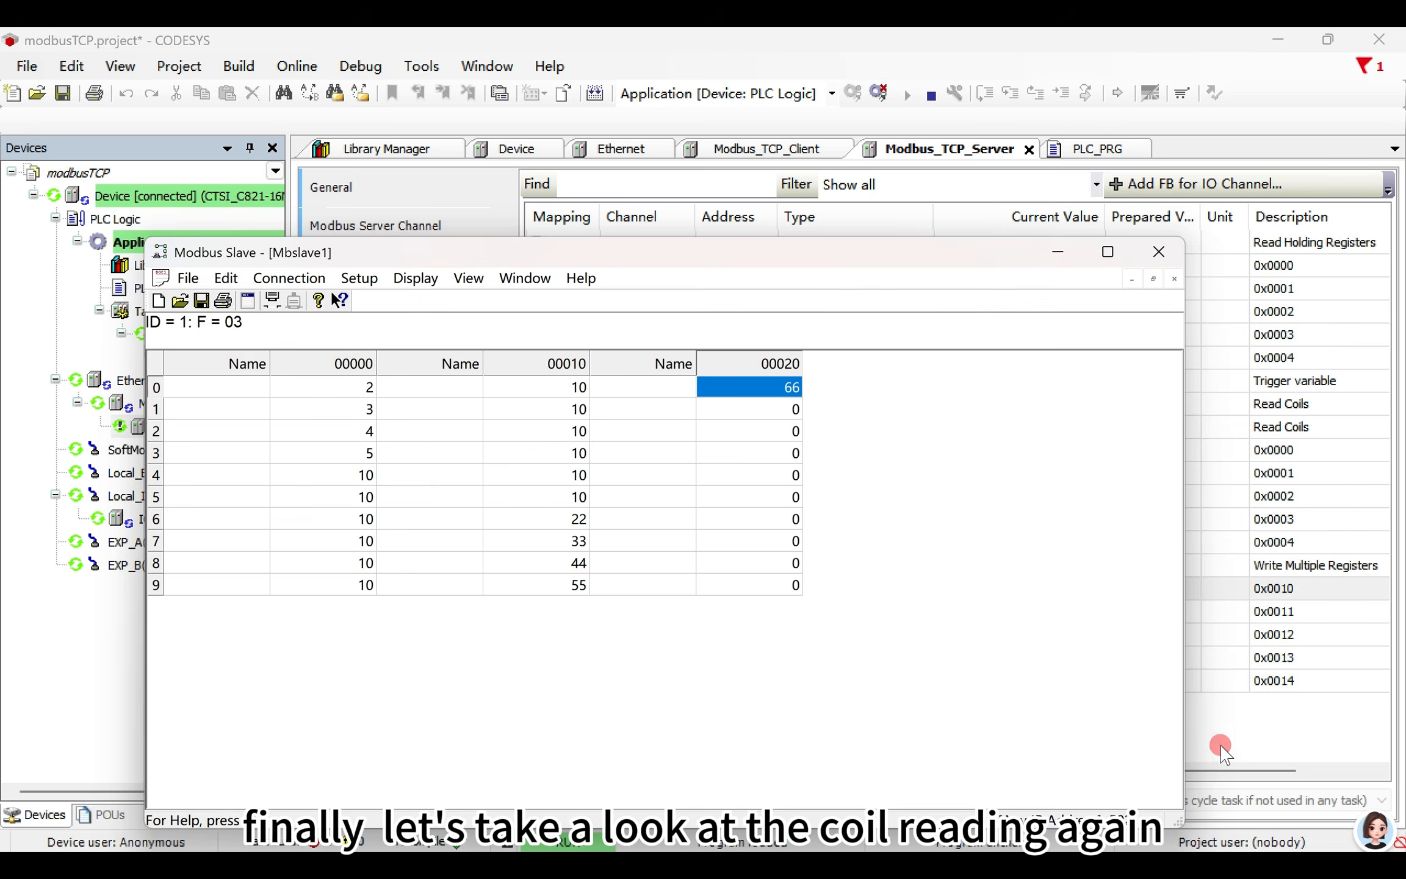
click(1224, 747)
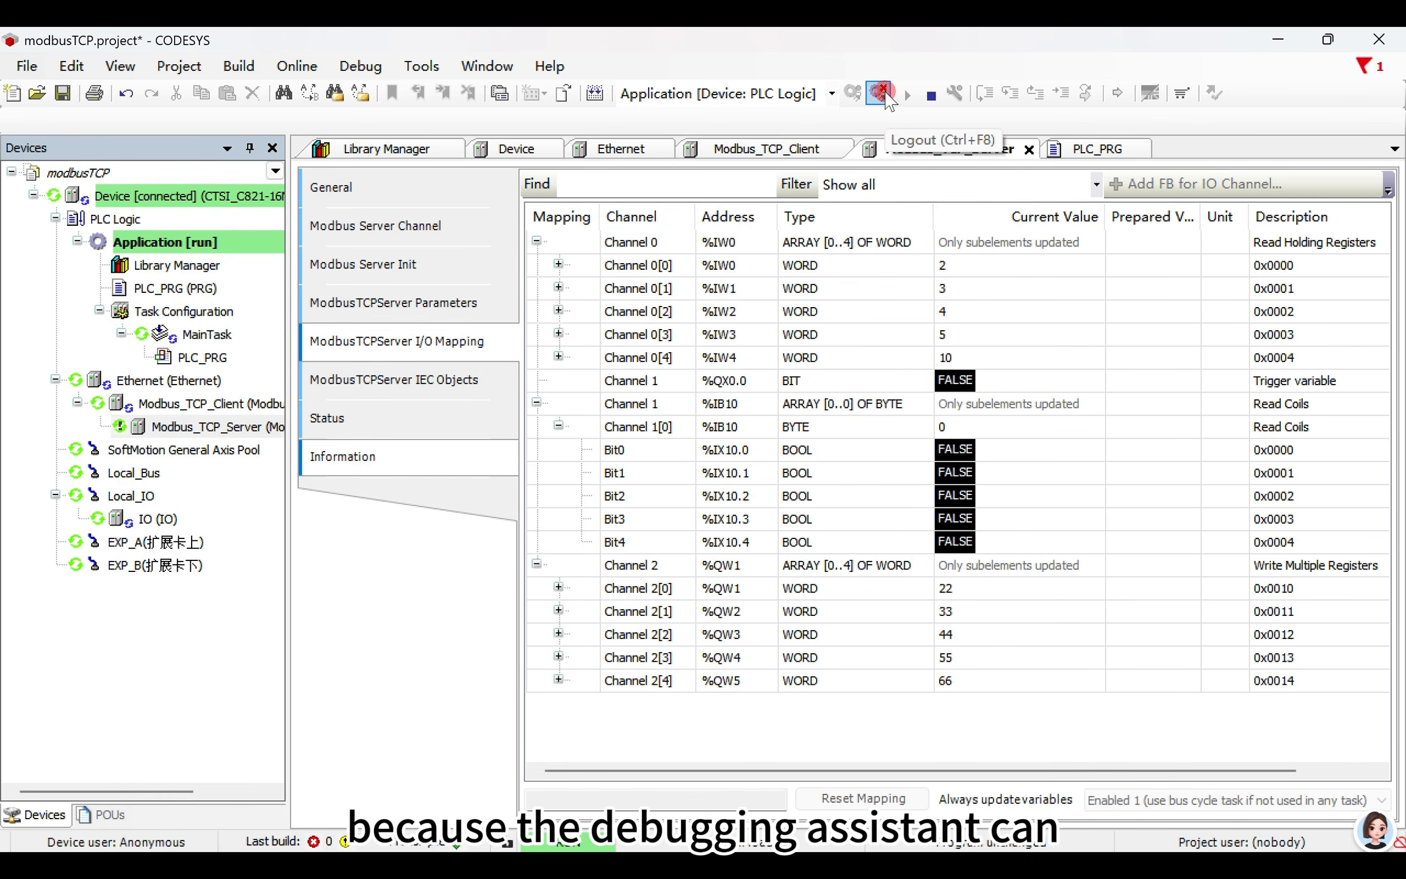
- Log out of the PLC and delete Channel 0 and Channel 2 from the Modbus server channels
click(880, 93)
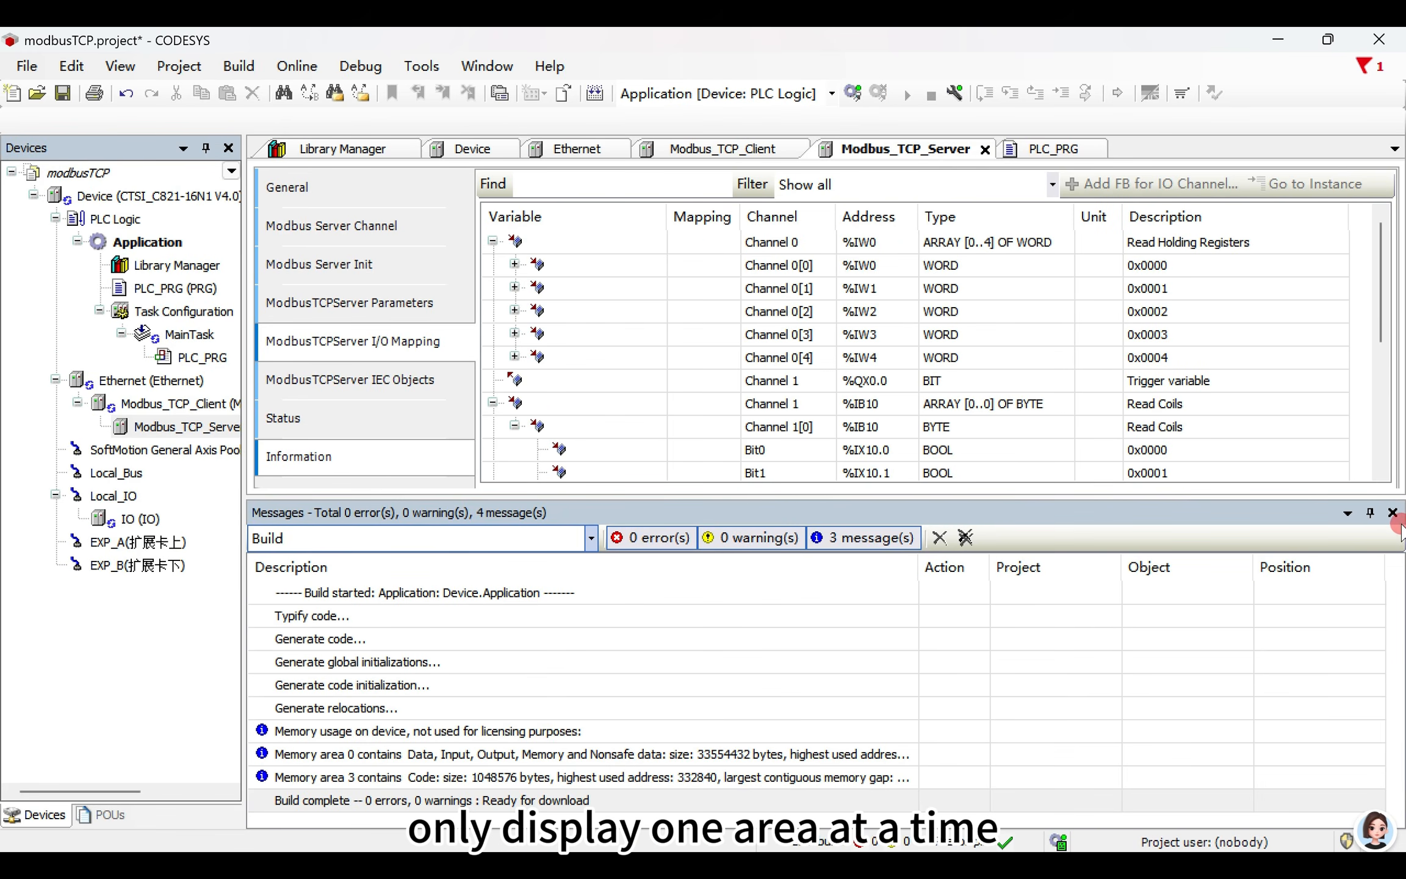
click(1393, 514)
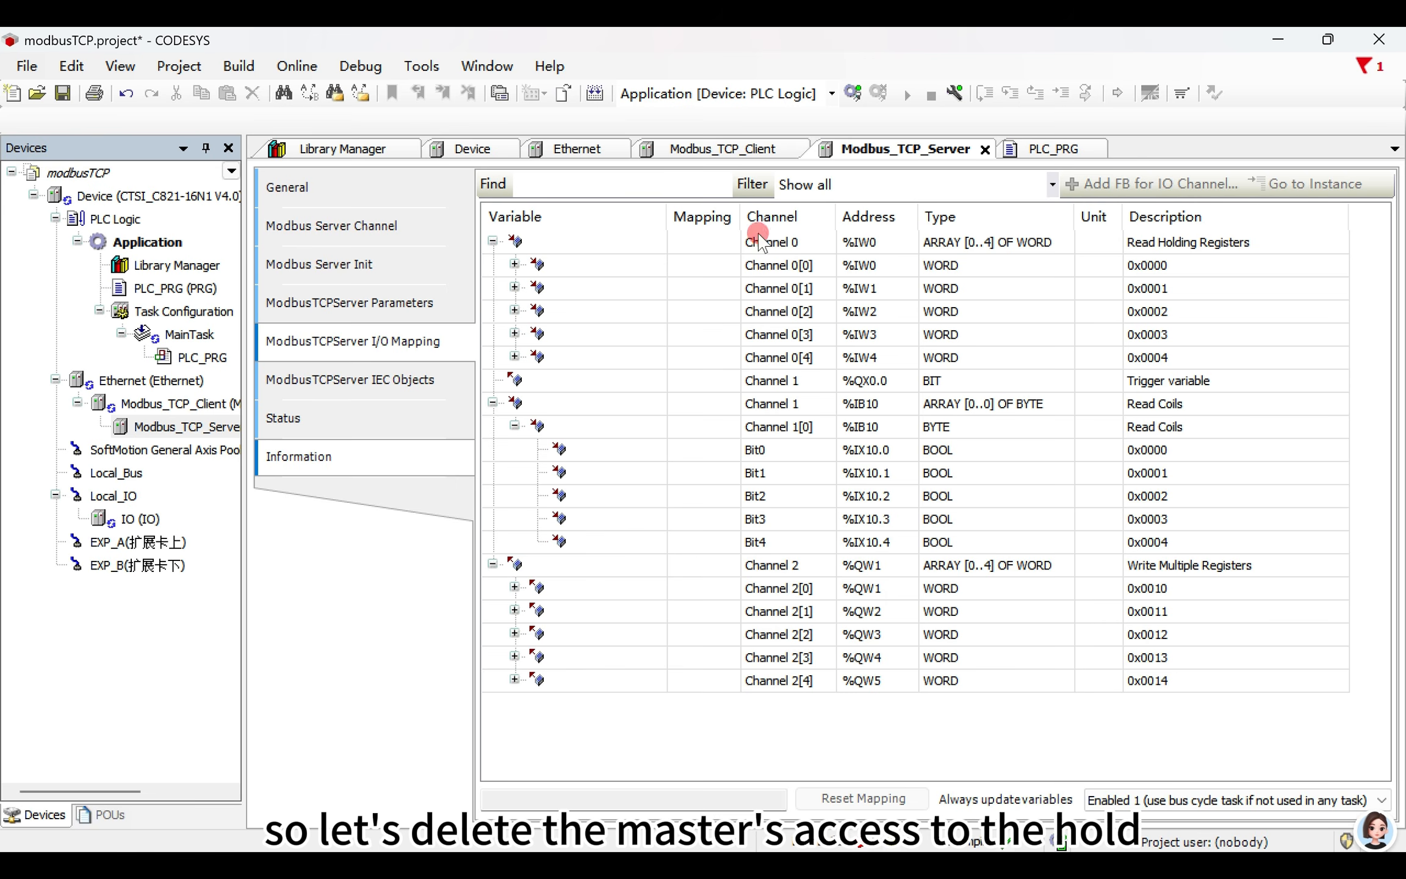
click(362, 225)
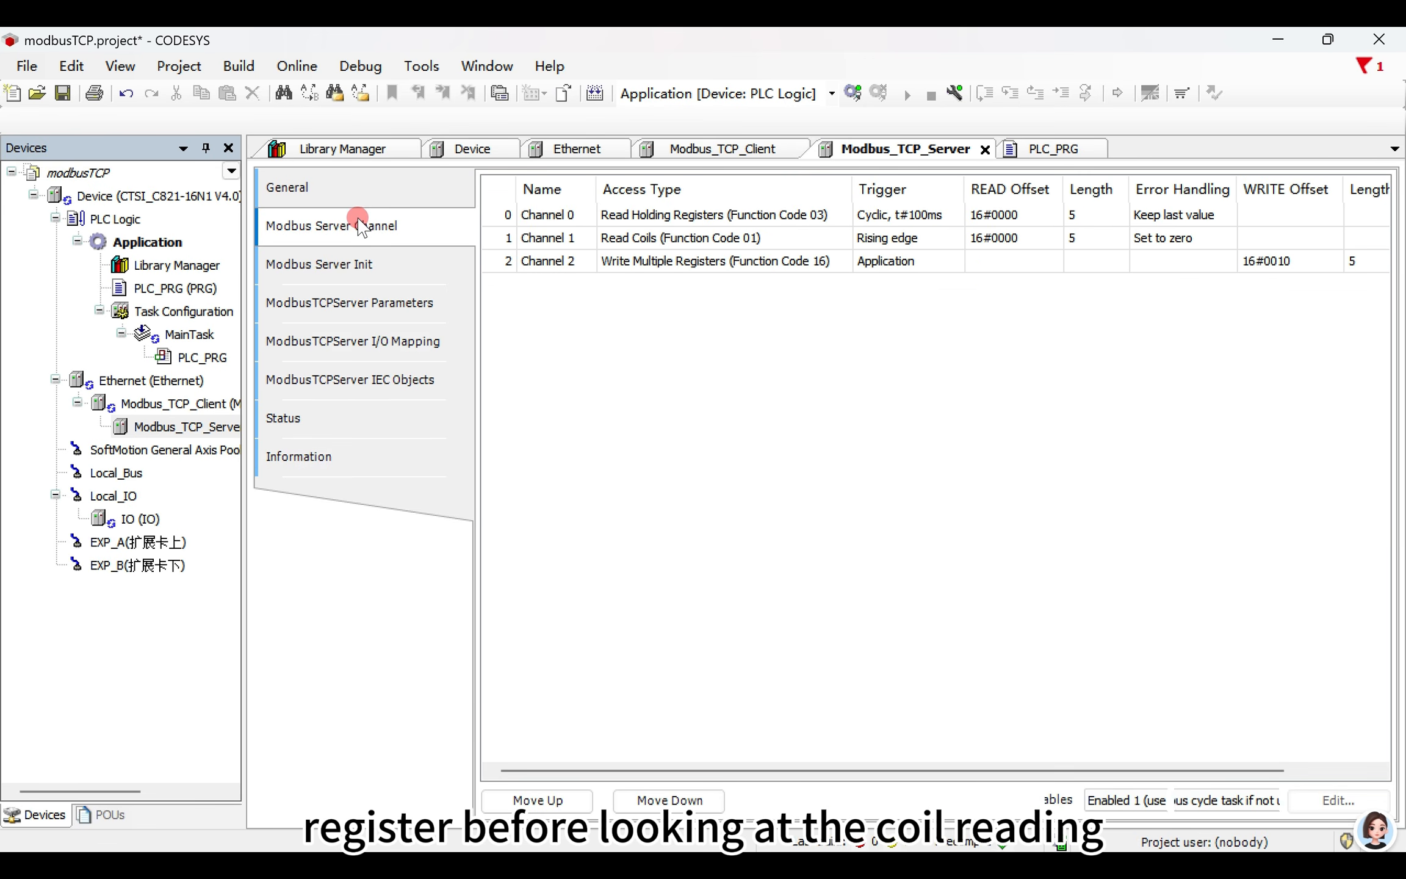
click(557, 216)
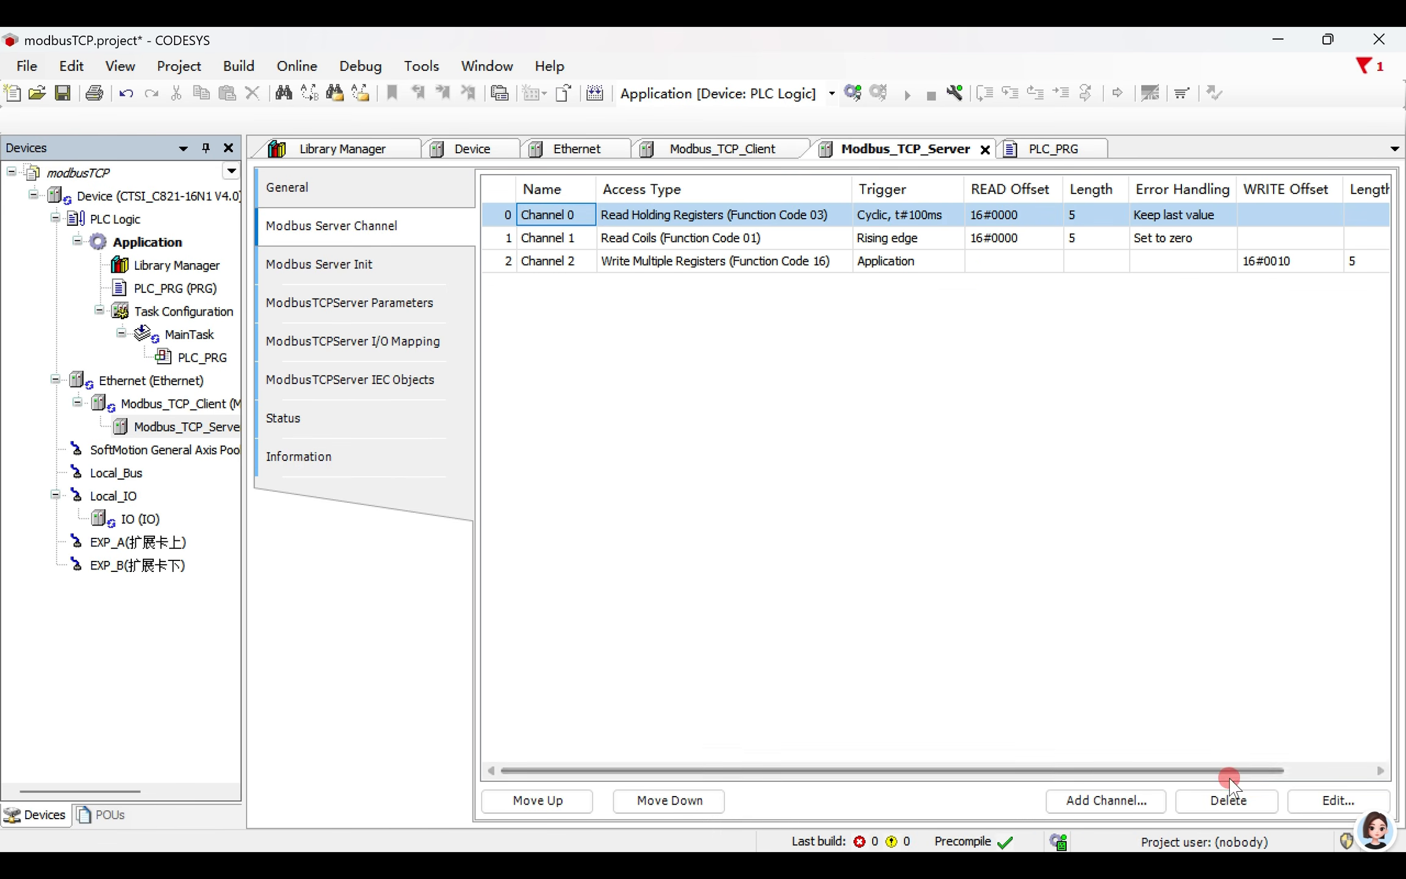
click(1229, 800)
click(702, 535)
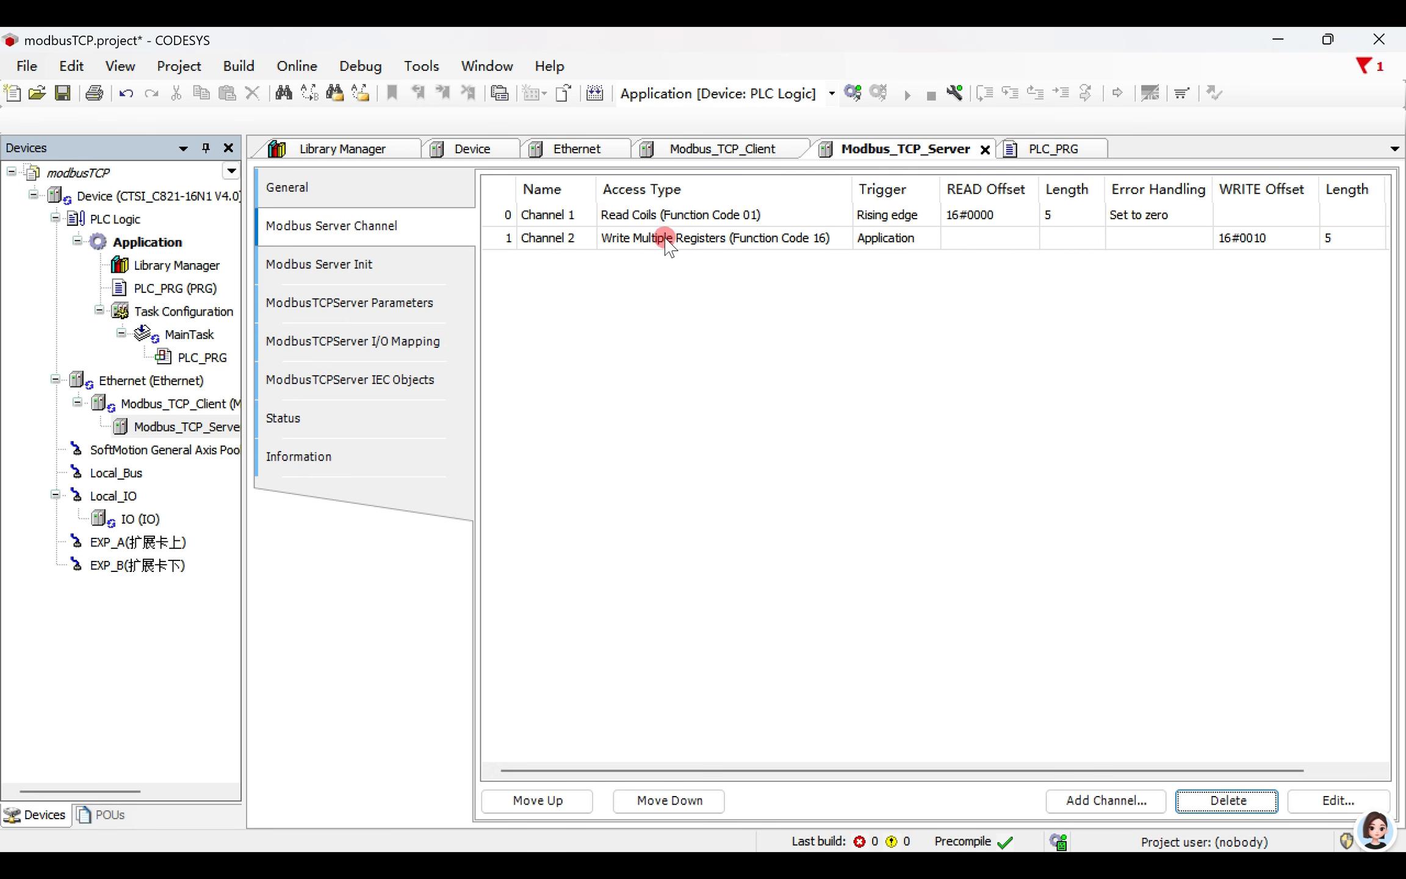
click(669, 244)
click(1229, 800)
click(701, 538)
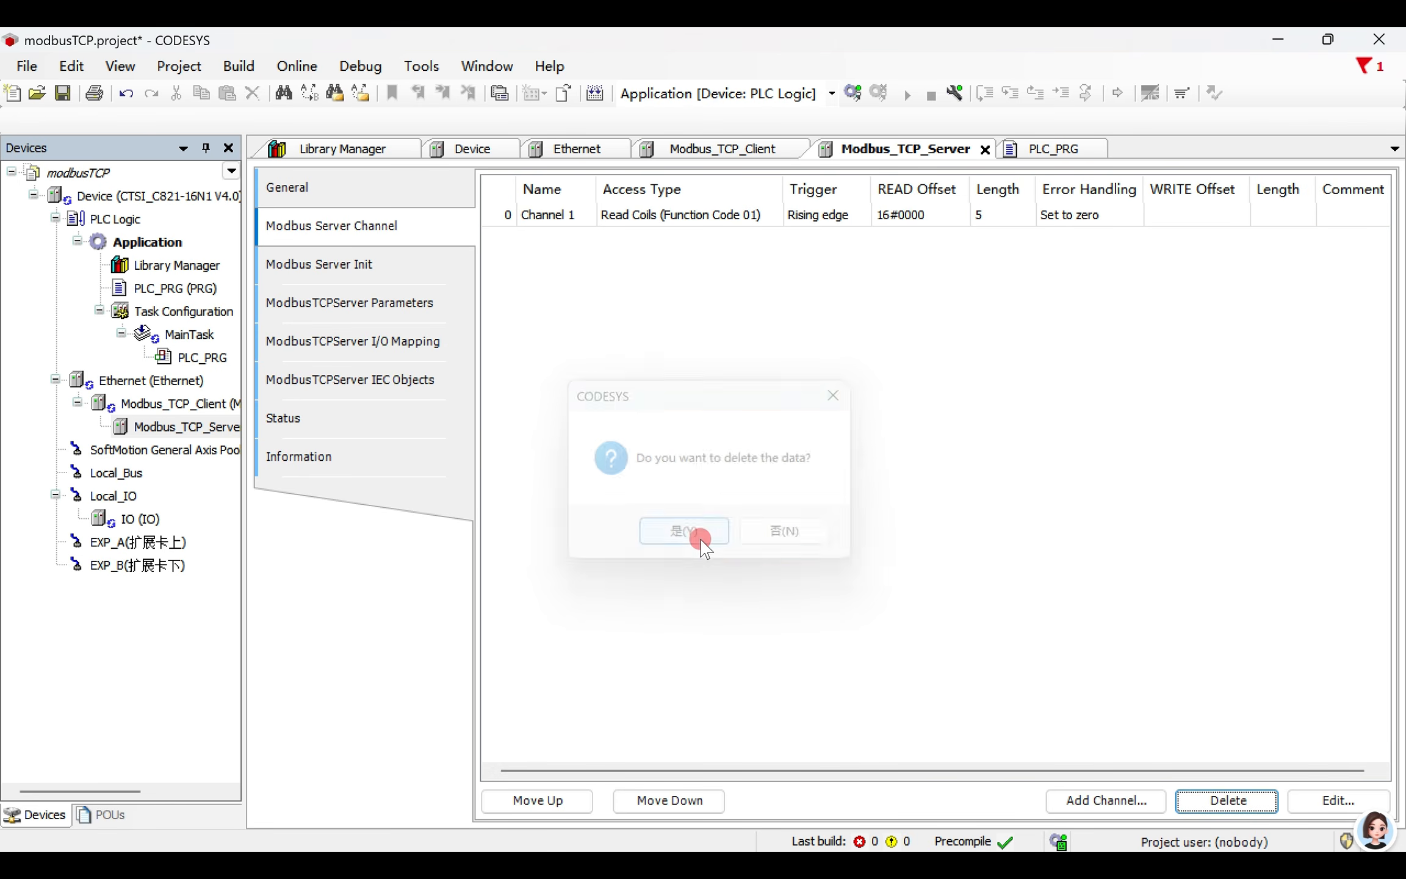
- Log in with download despite the device version warning, start the application and show the server's I/O mapping
click(852, 93)
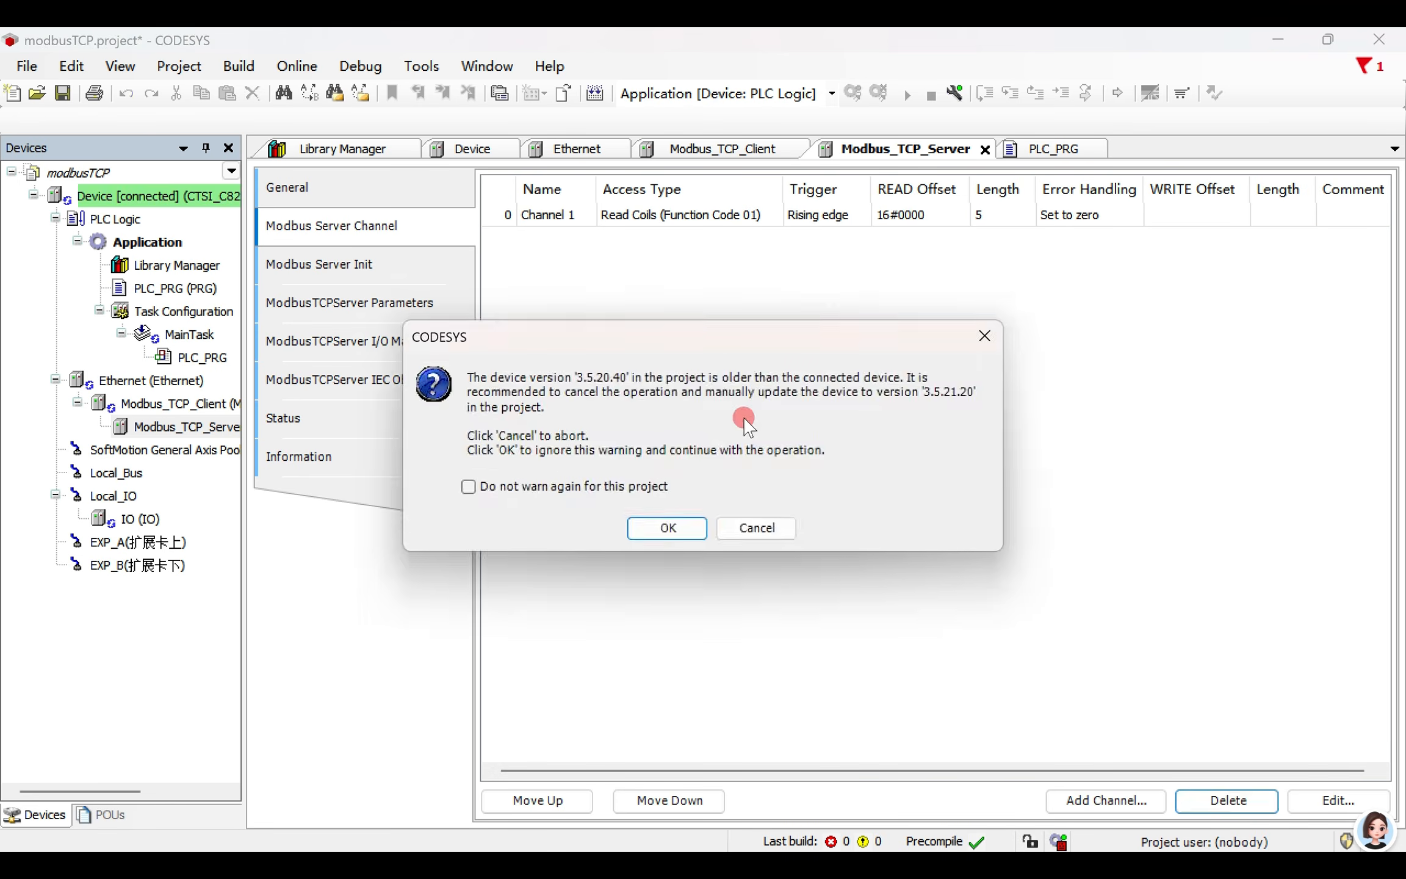
click(668, 528)
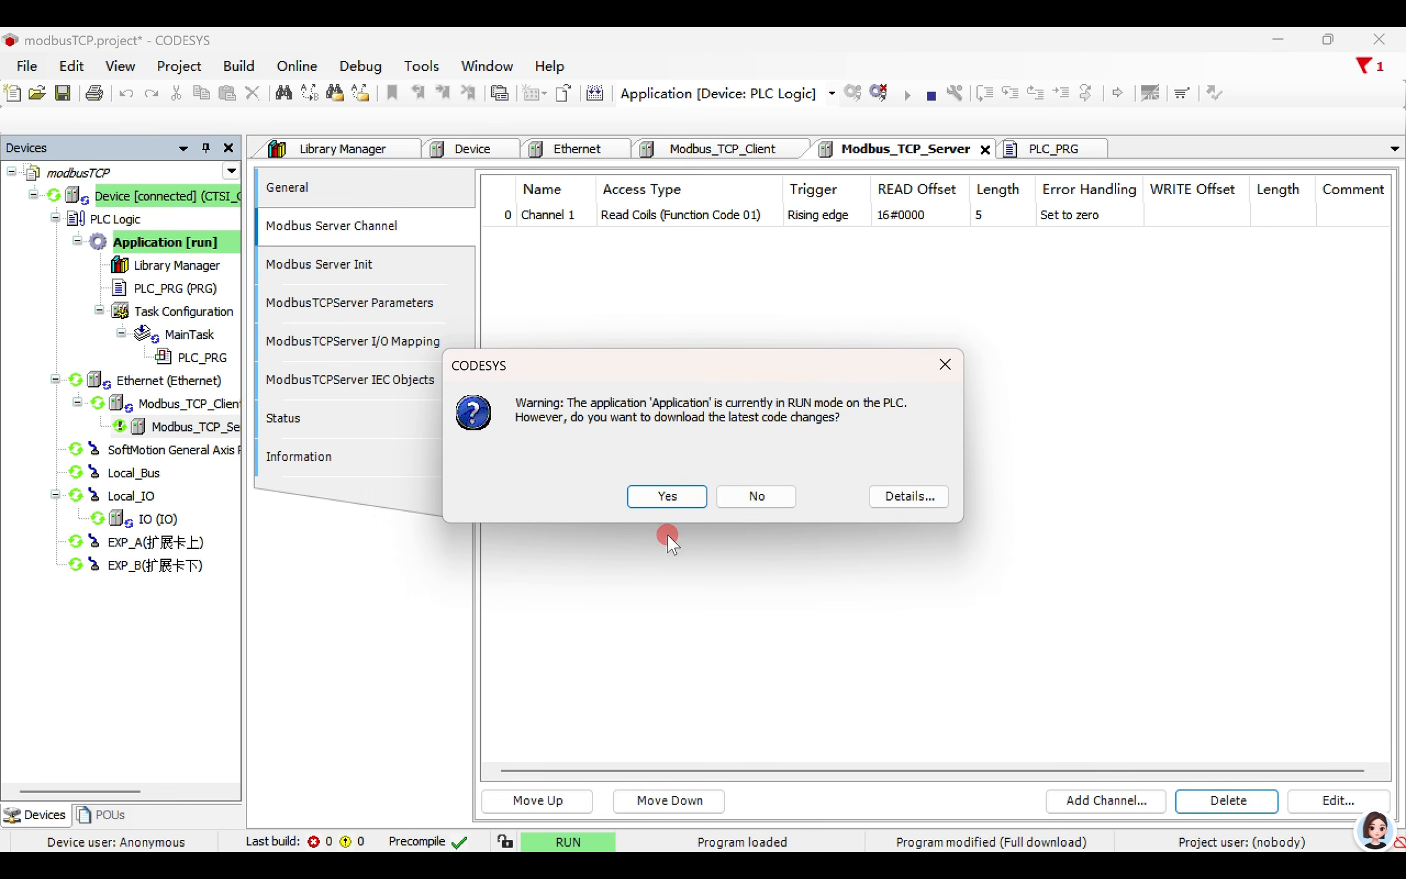
click(660, 499)
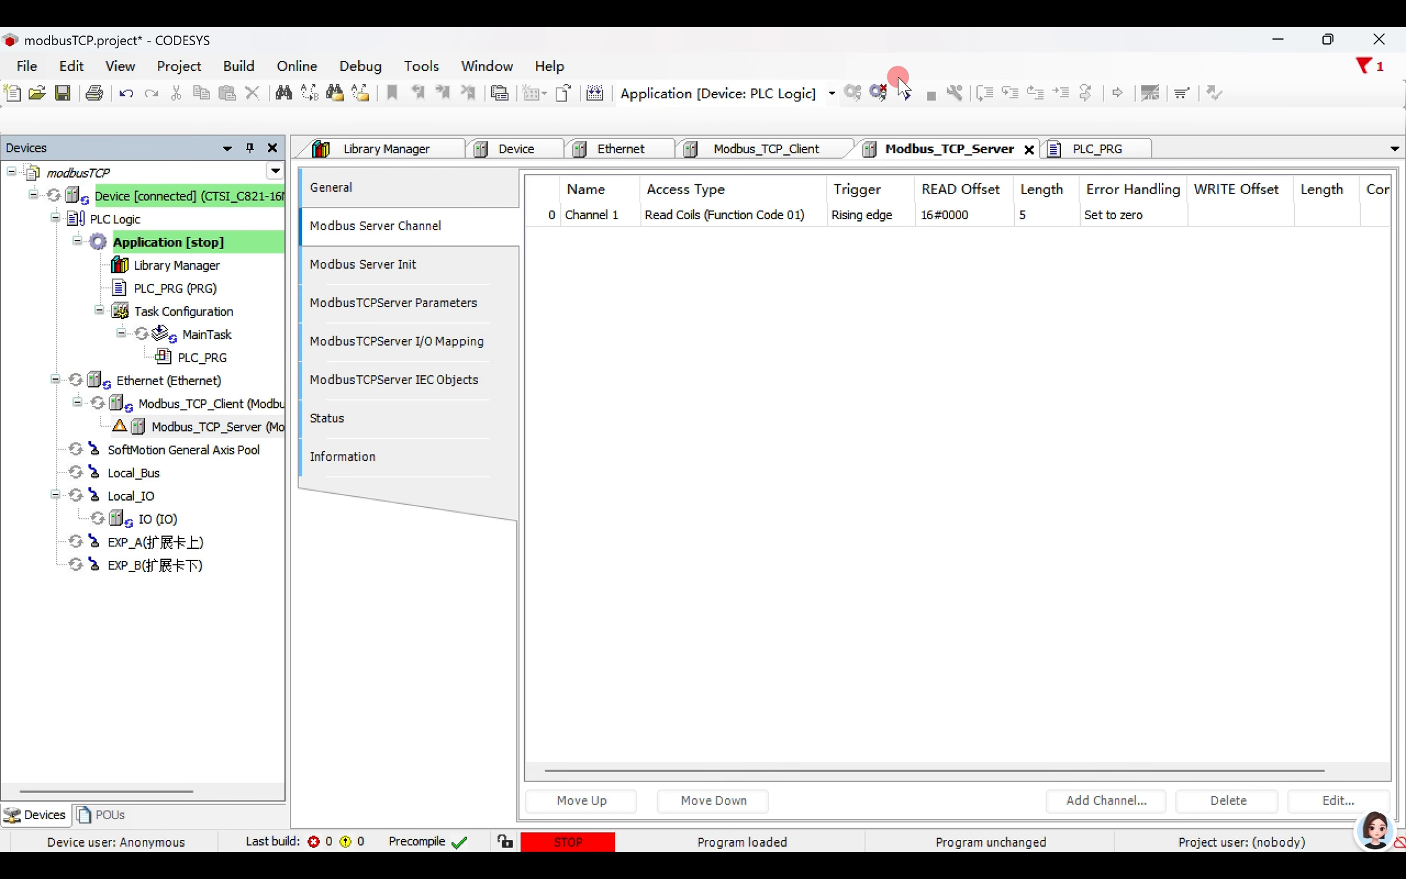
click(902, 93)
click(408, 341)
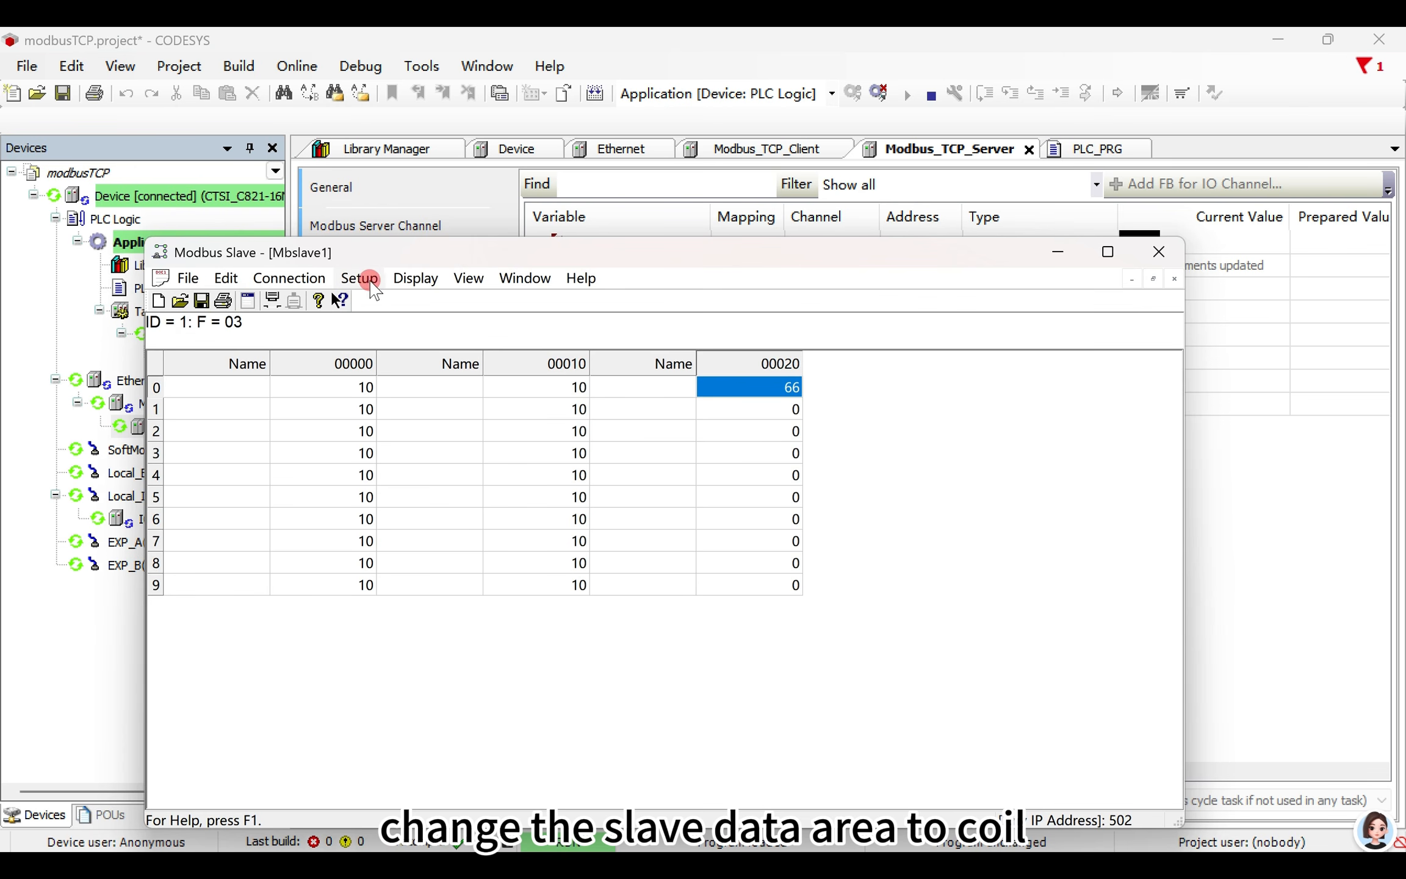
- Change the Mbslave1 definition to function 01 Coil Status (0x) with a quantity of 5
click(360, 278)
click(390, 302)
click(640, 366)
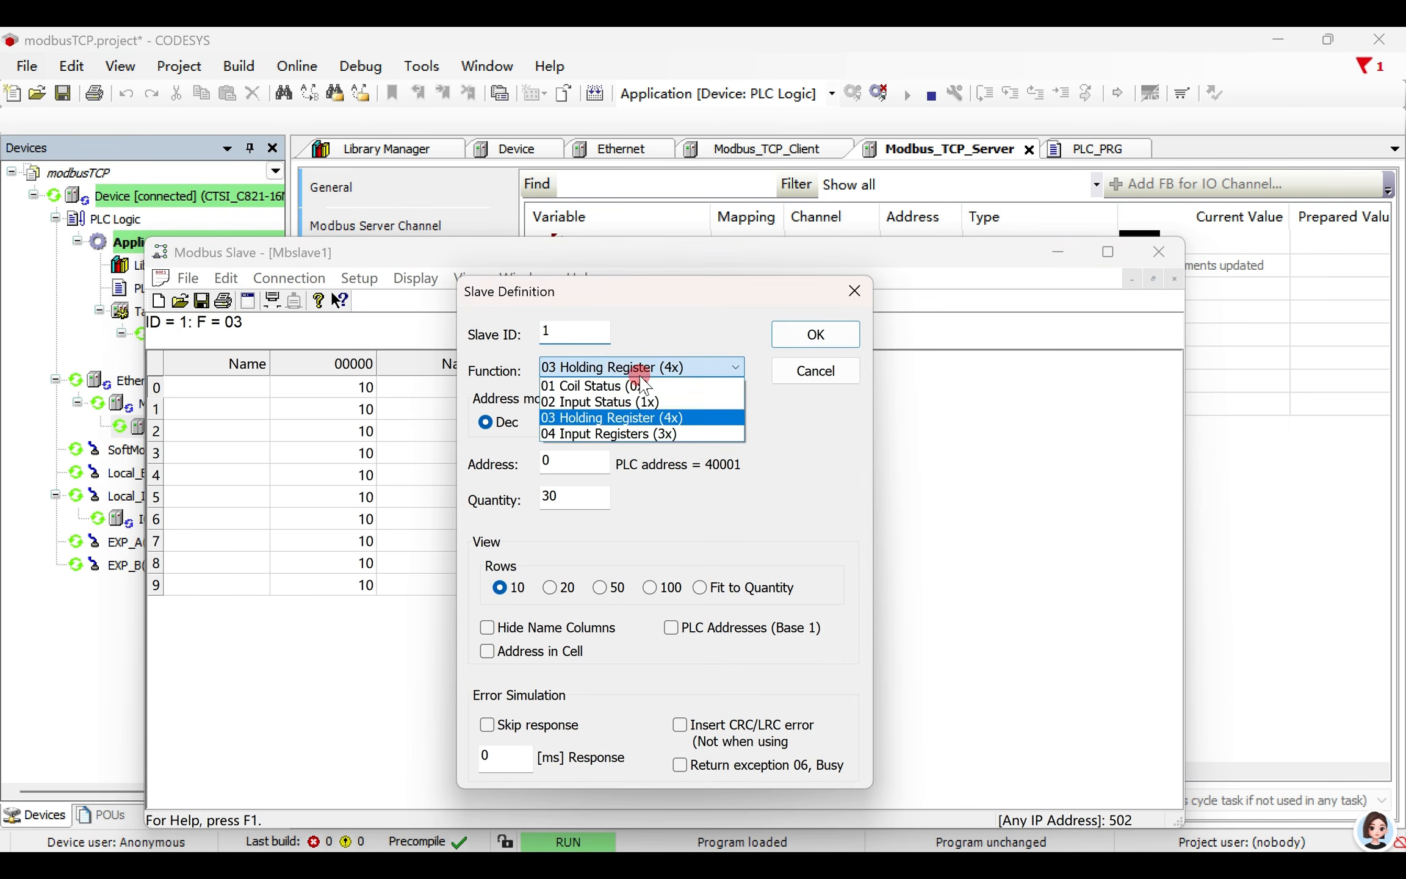
click(641, 384)
drag(576, 497, 522, 495)
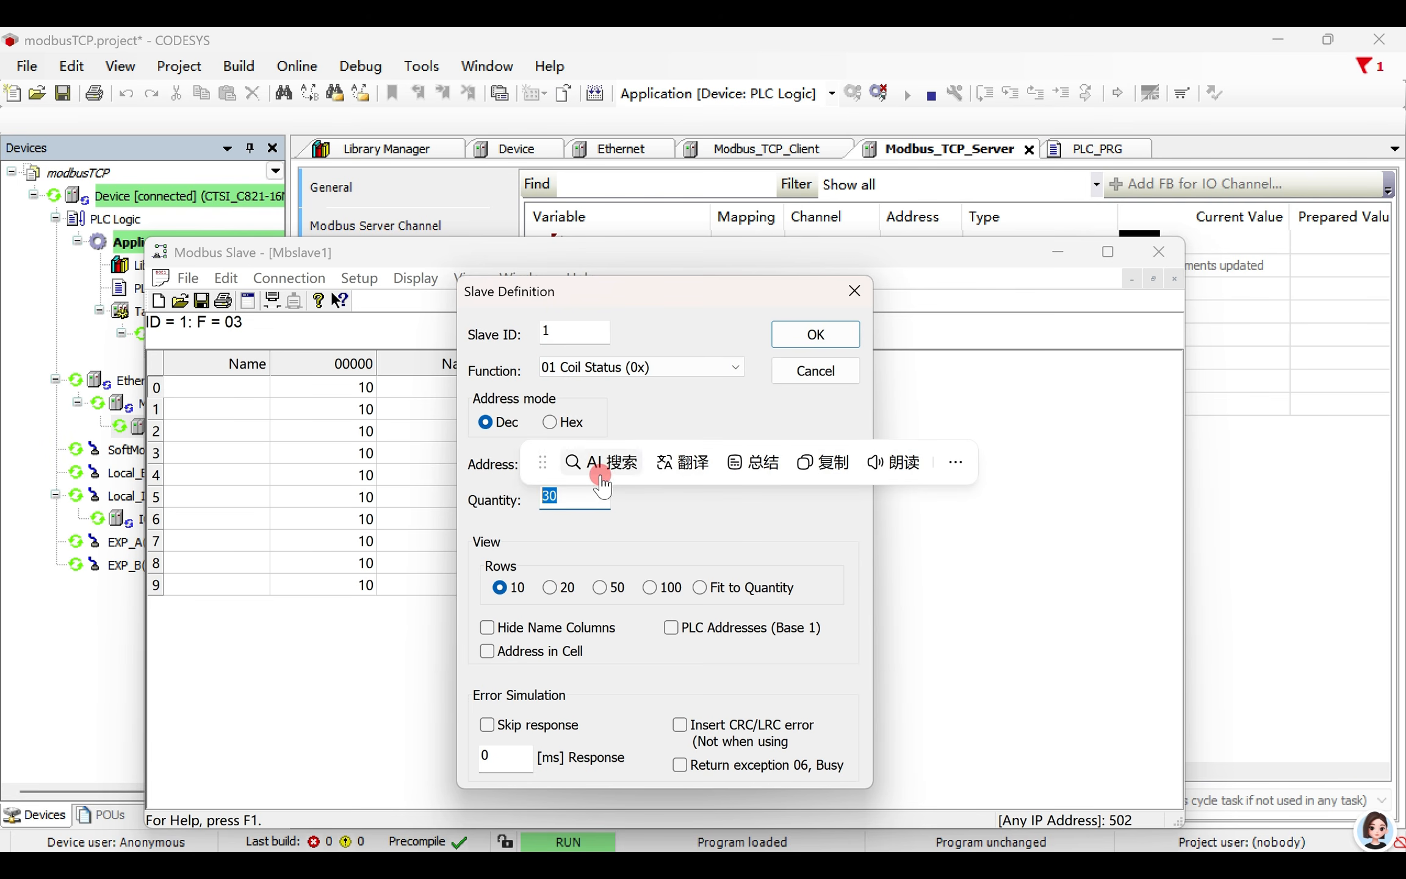
text(5)
click(853, 333)
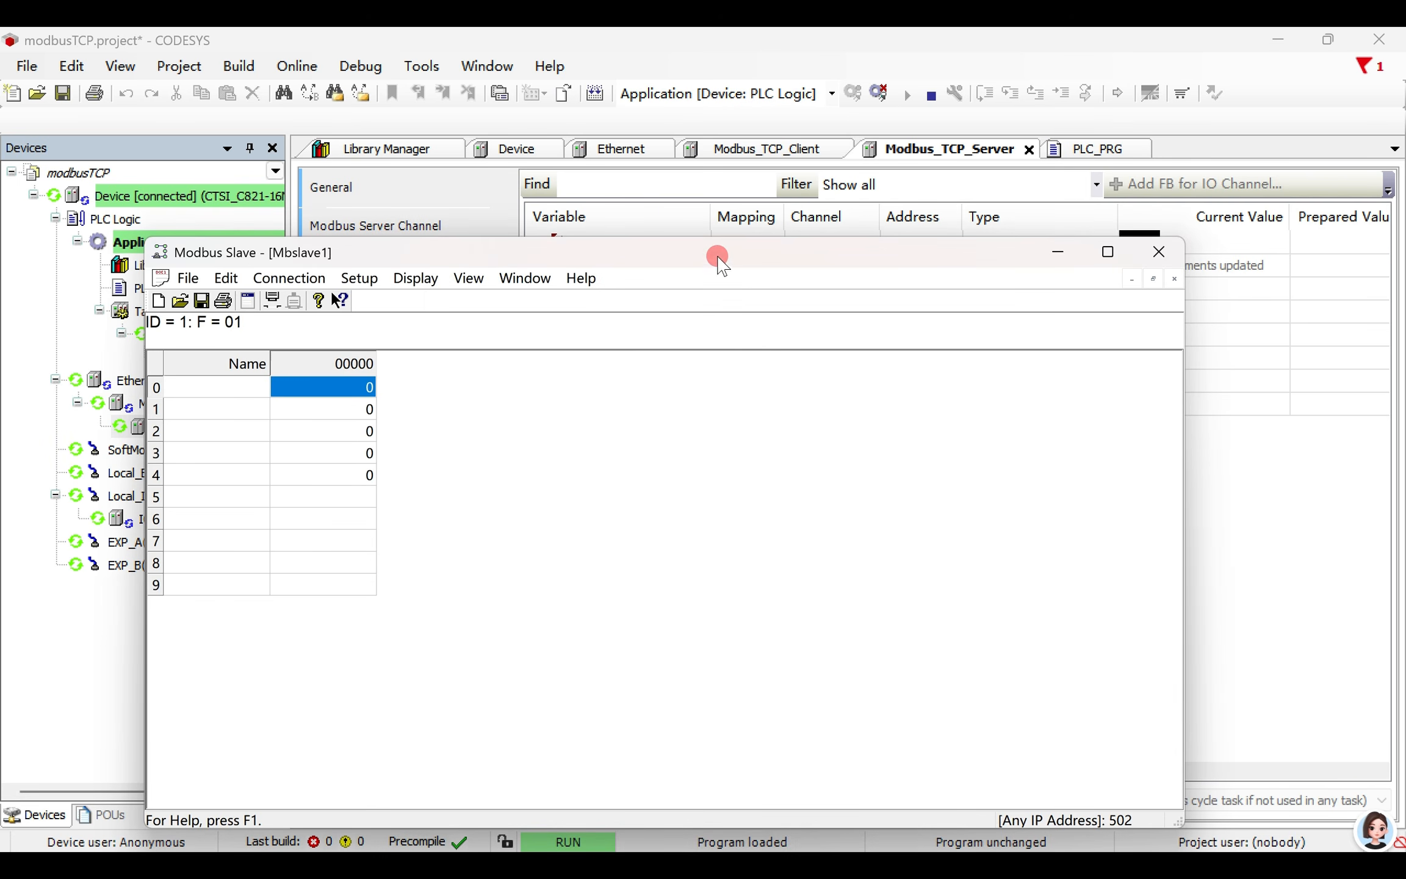
- Switch on coils 0 and 1 of Mbslave1, and write TRUE to Channel 1's trigger variable to read them
drag(718, 257, 871, 450)
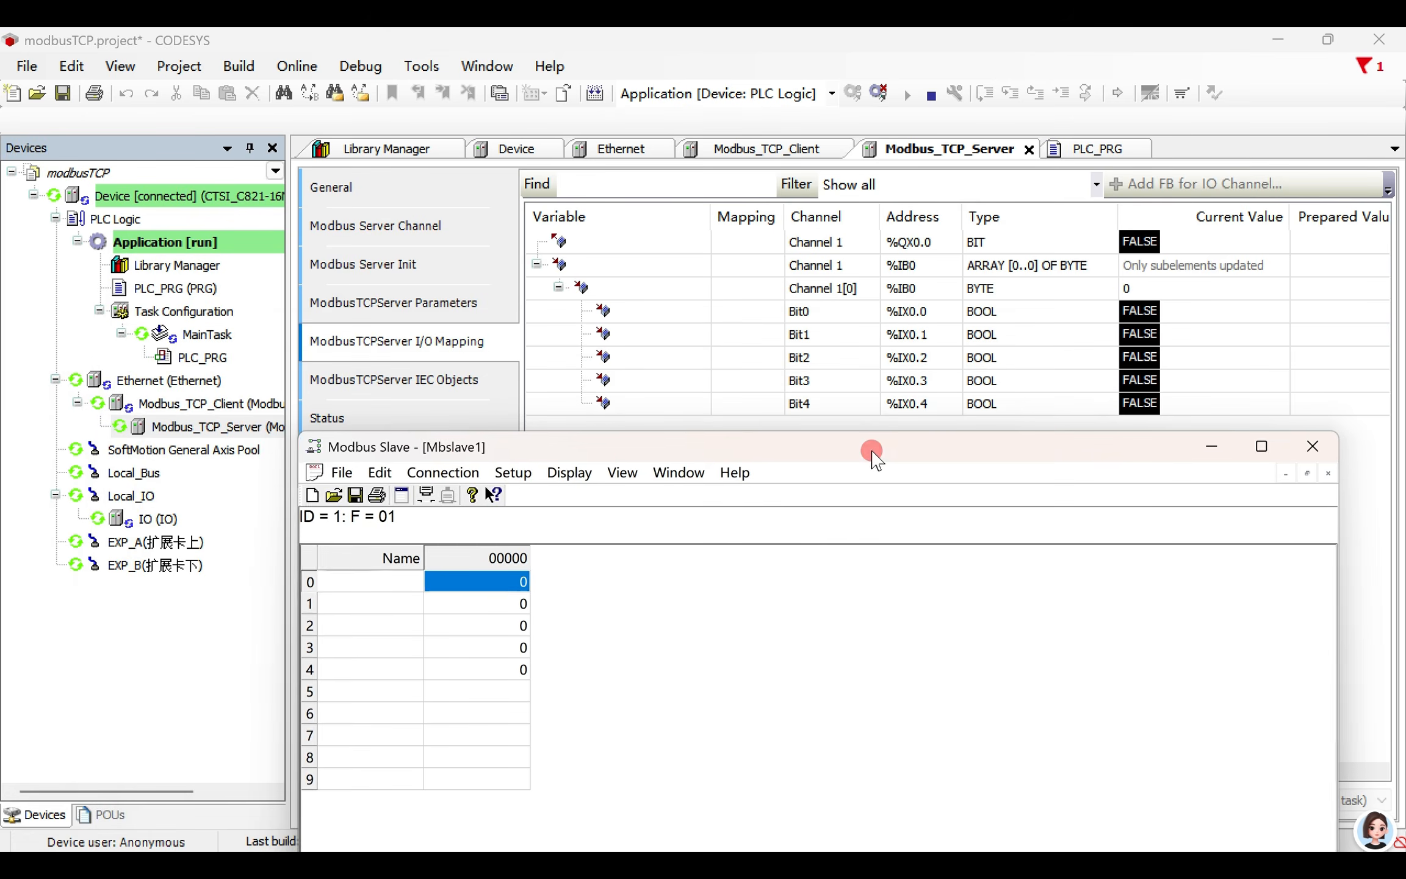
double_click(498, 589)
click(712, 728)
click(901, 712)
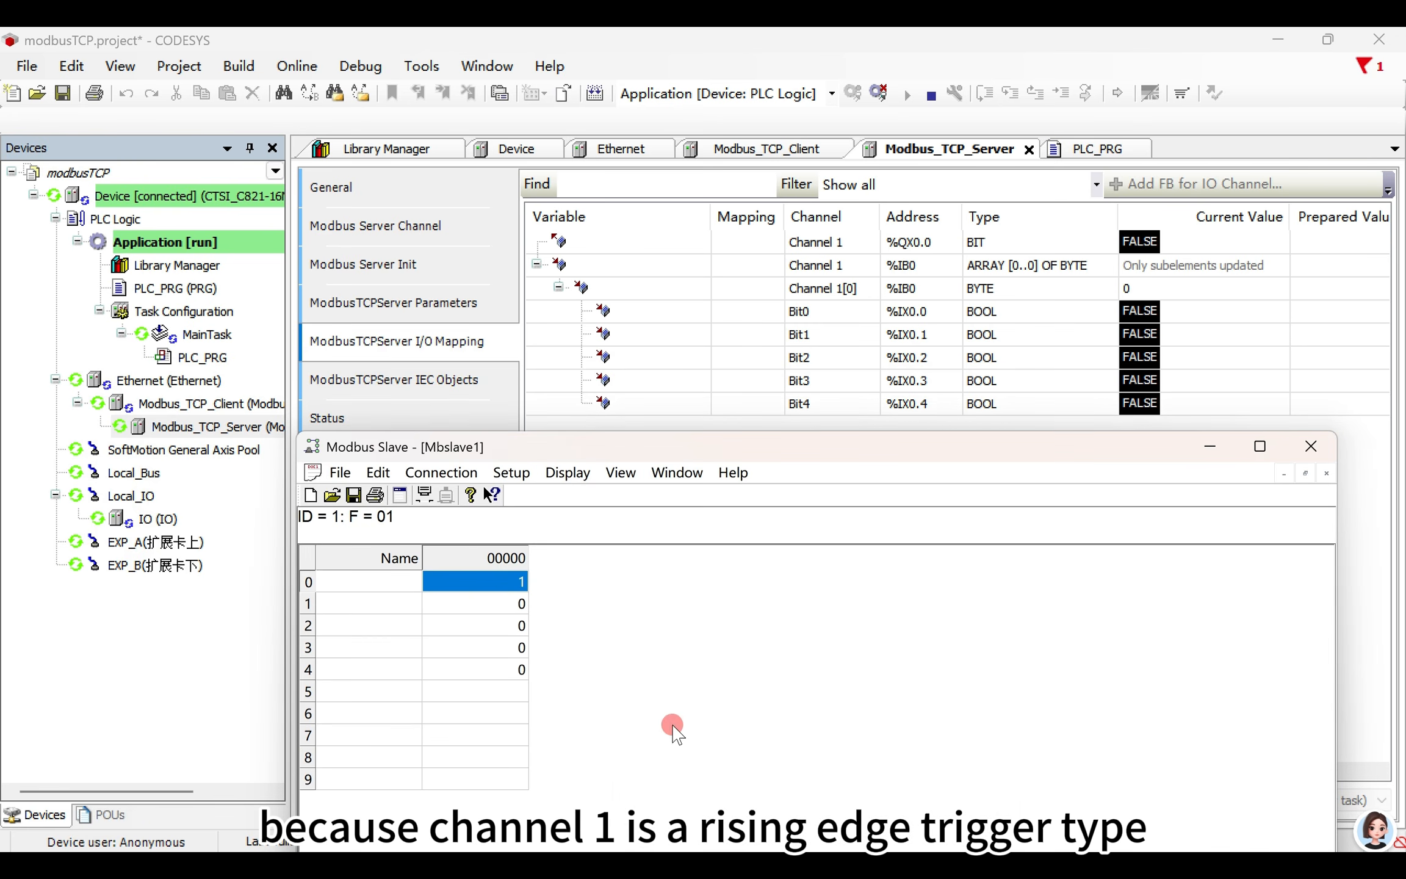
double_click(512, 604)
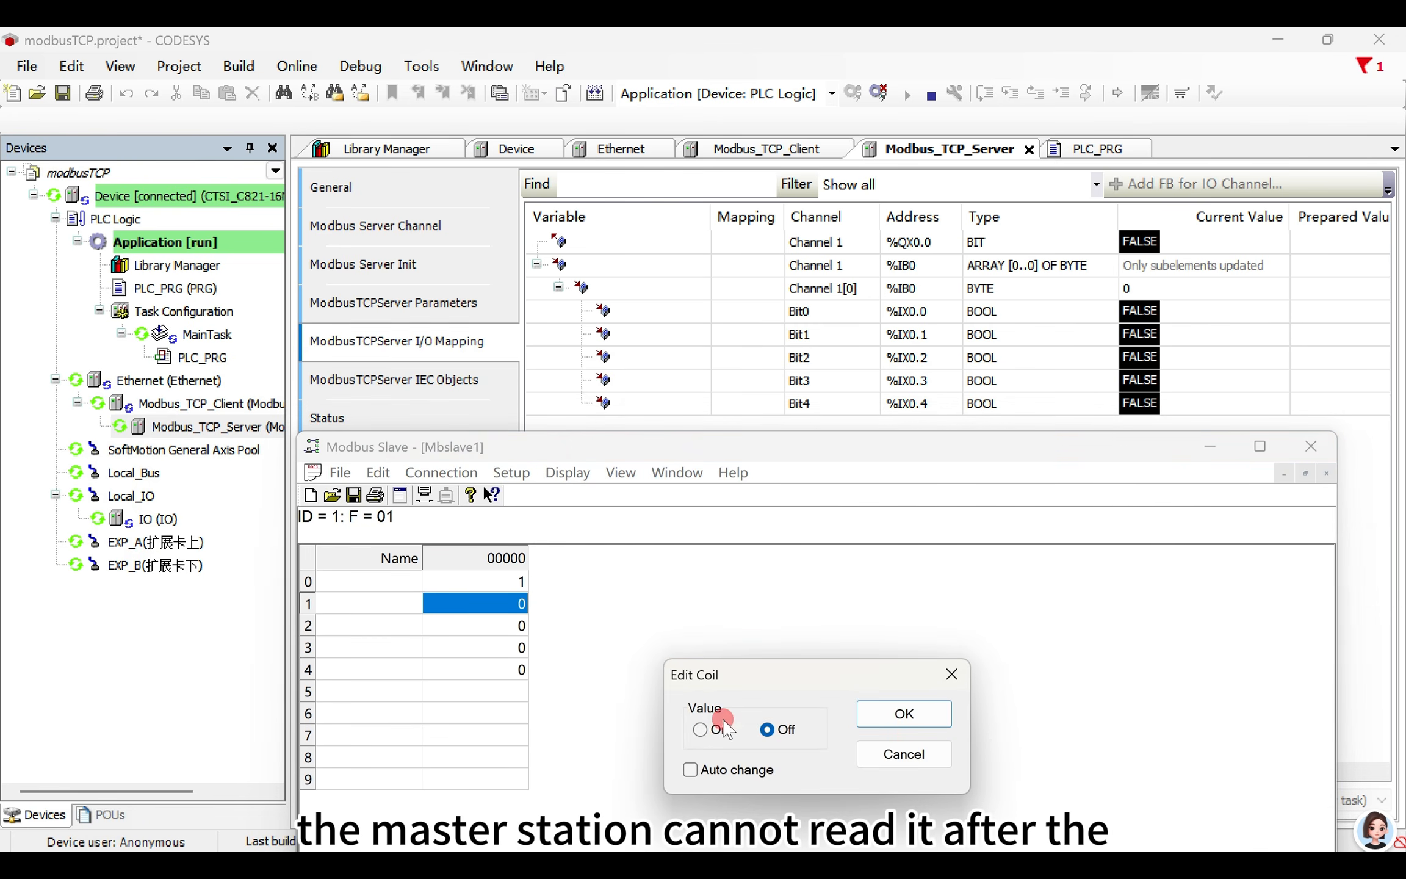
click(724, 728)
click(904, 714)
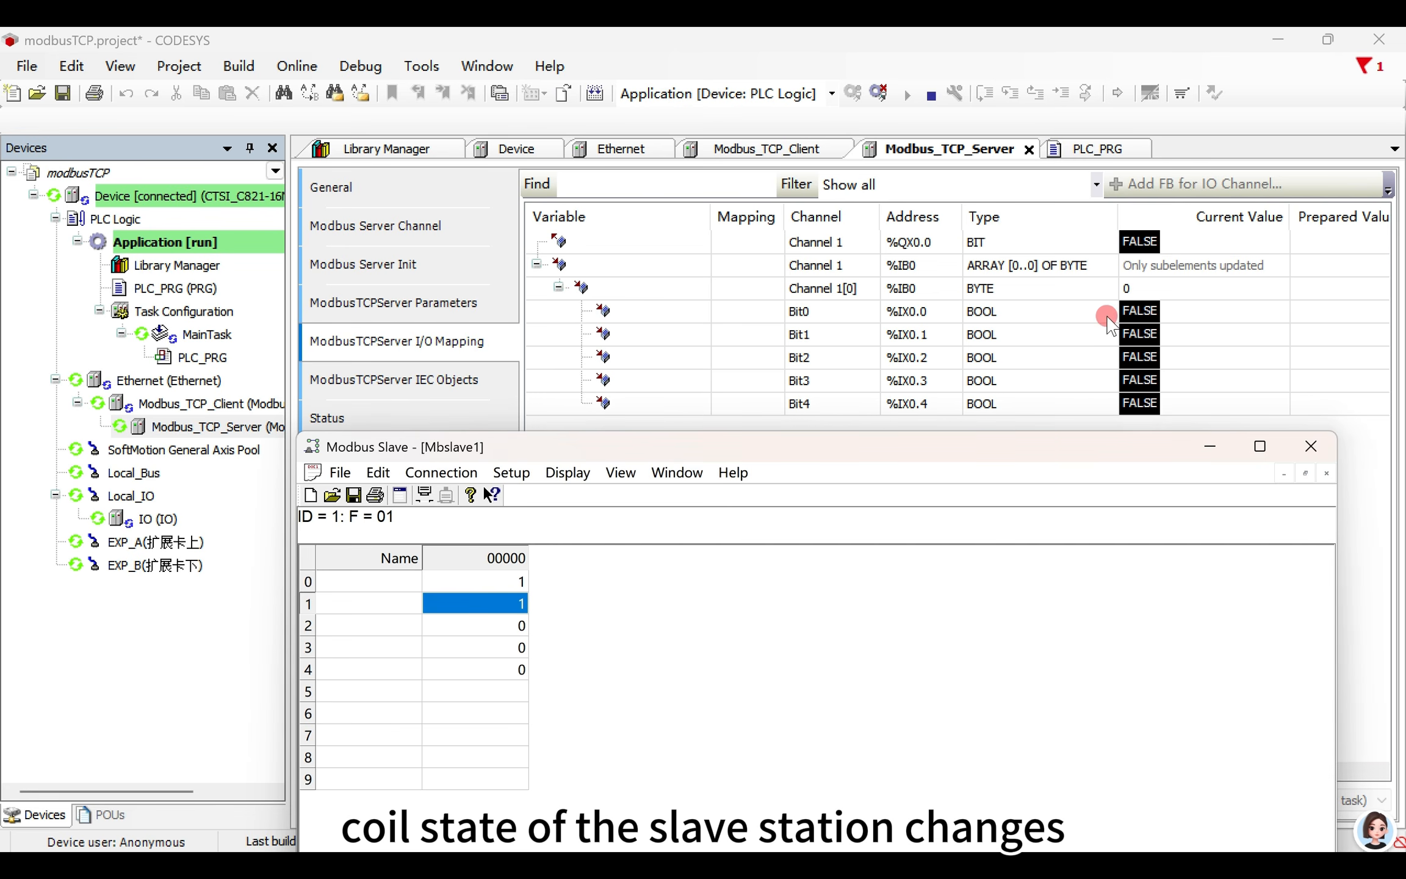
click(1319, 243)
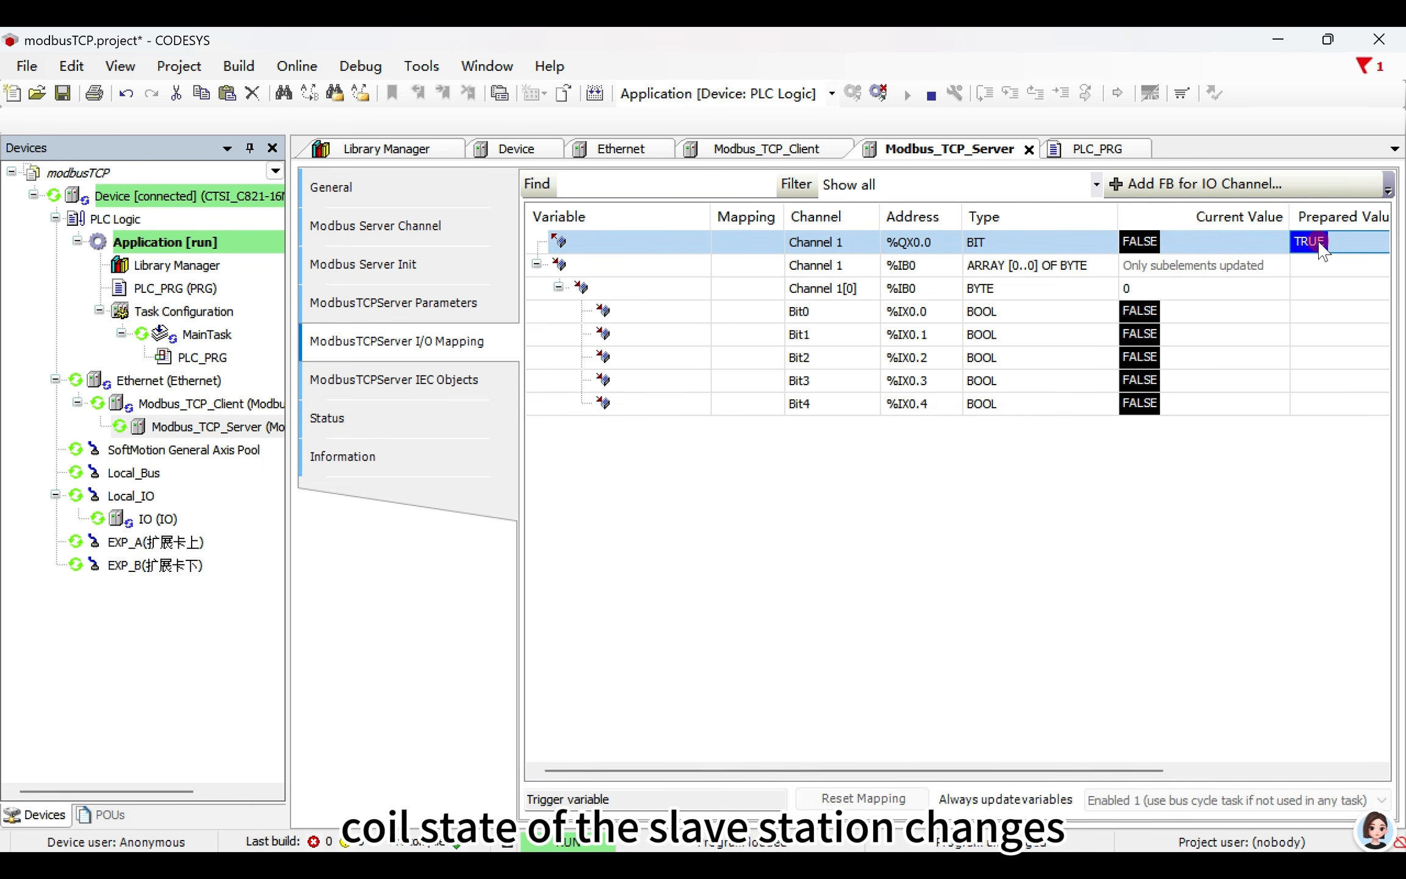
key(ctrl+F7)
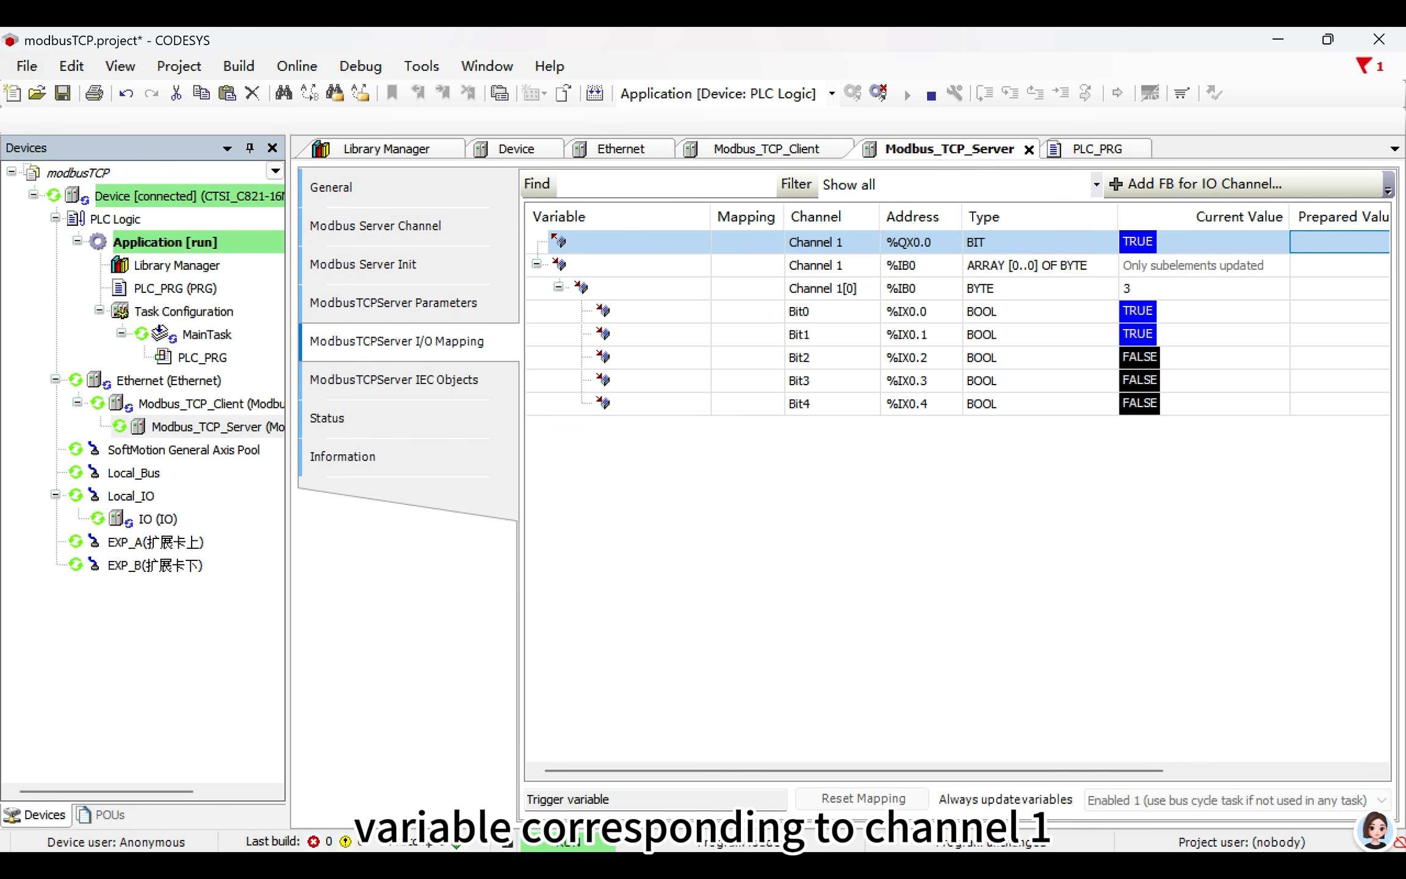
- Return to Modbus Slave and switch coils 0 and 1 off and coil 3 on
key(alt+Tab)
double_click(519, 603)
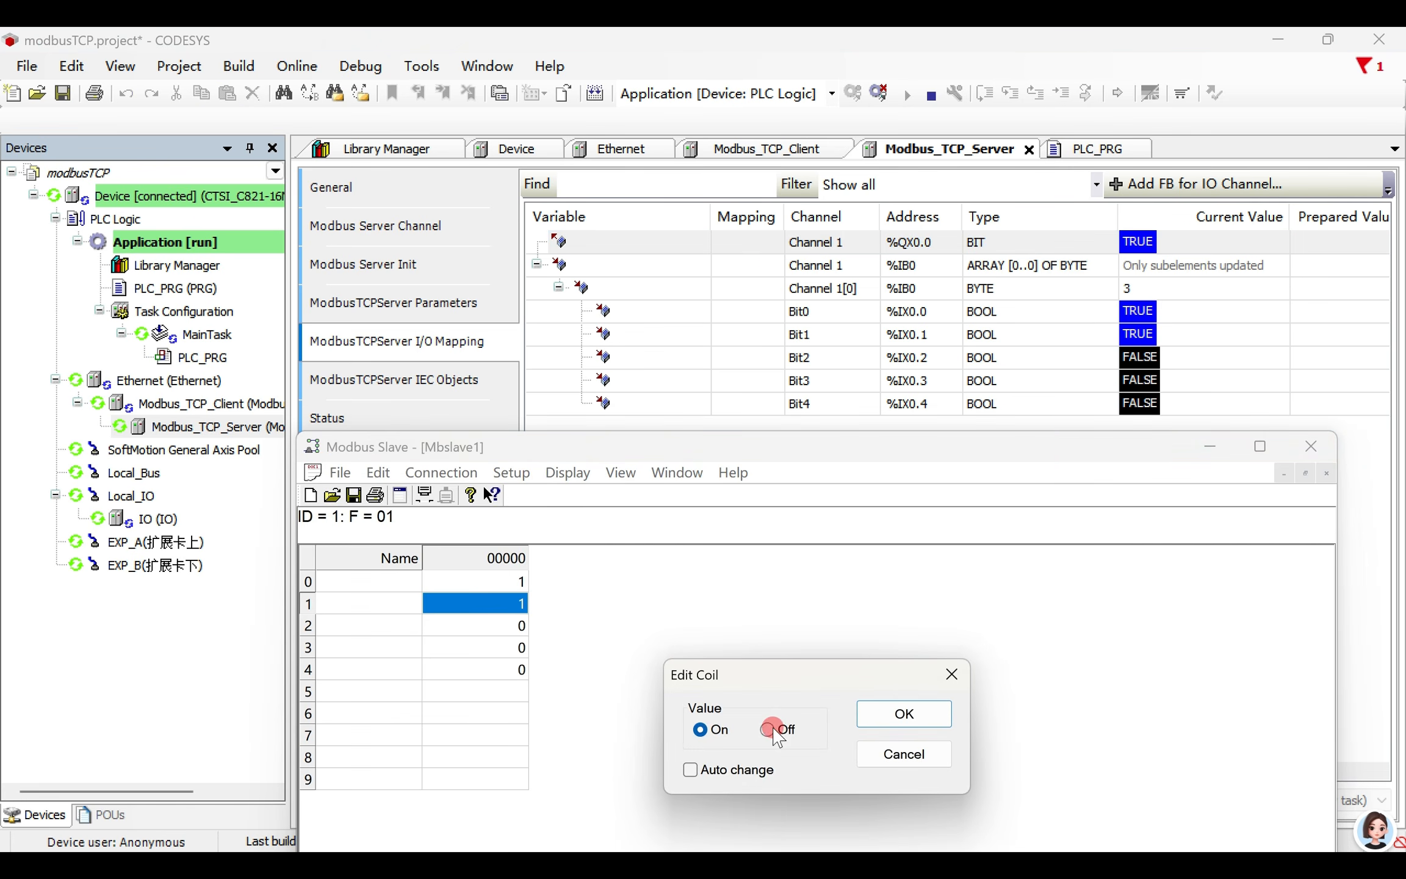
click(768, 730)
click(904, 712)
double_click(521, 647)
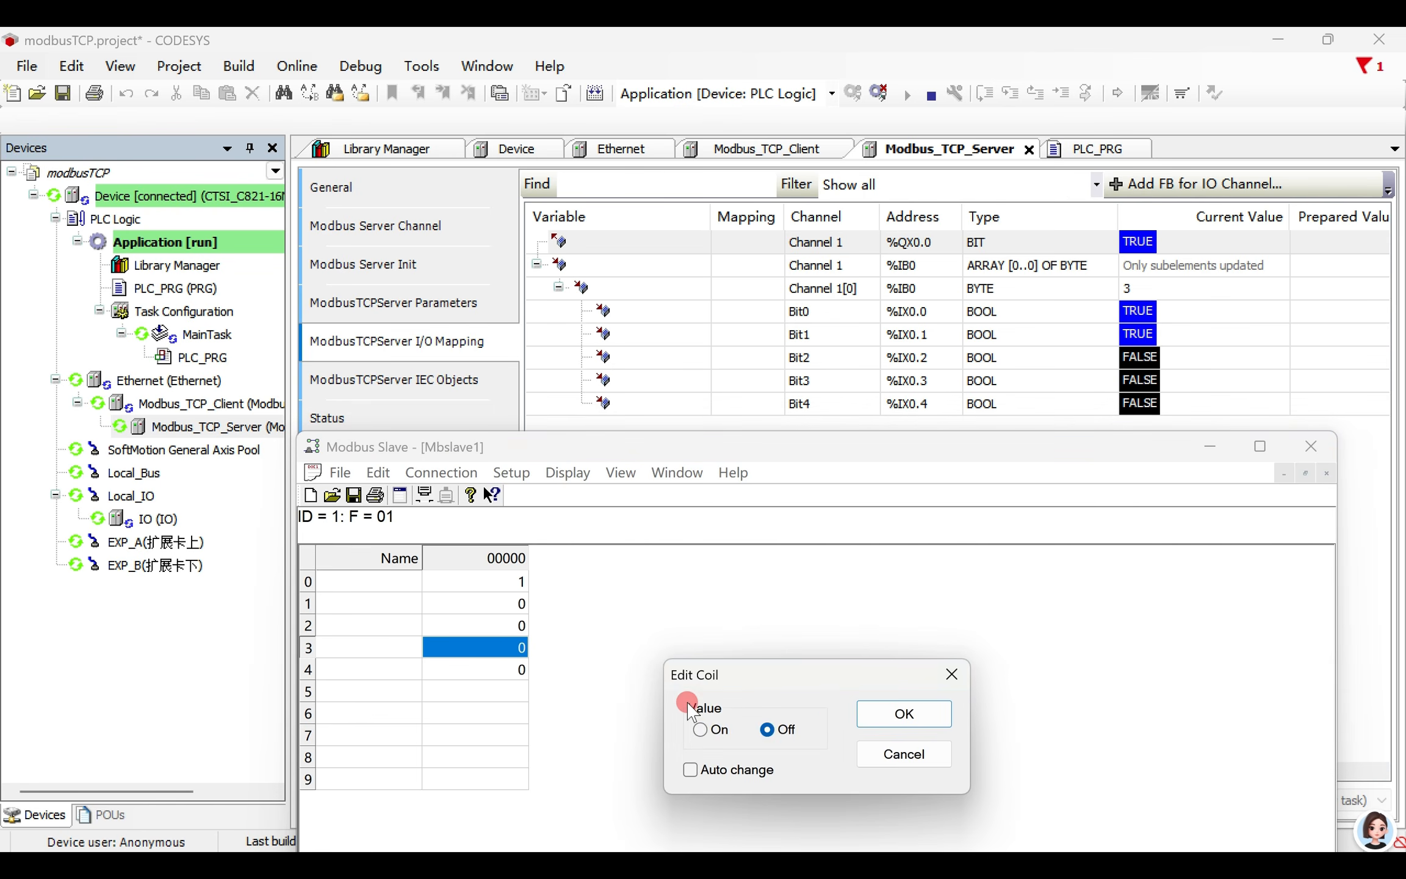
click(700, 730)
click(904, 714)
double_click(509, 590)
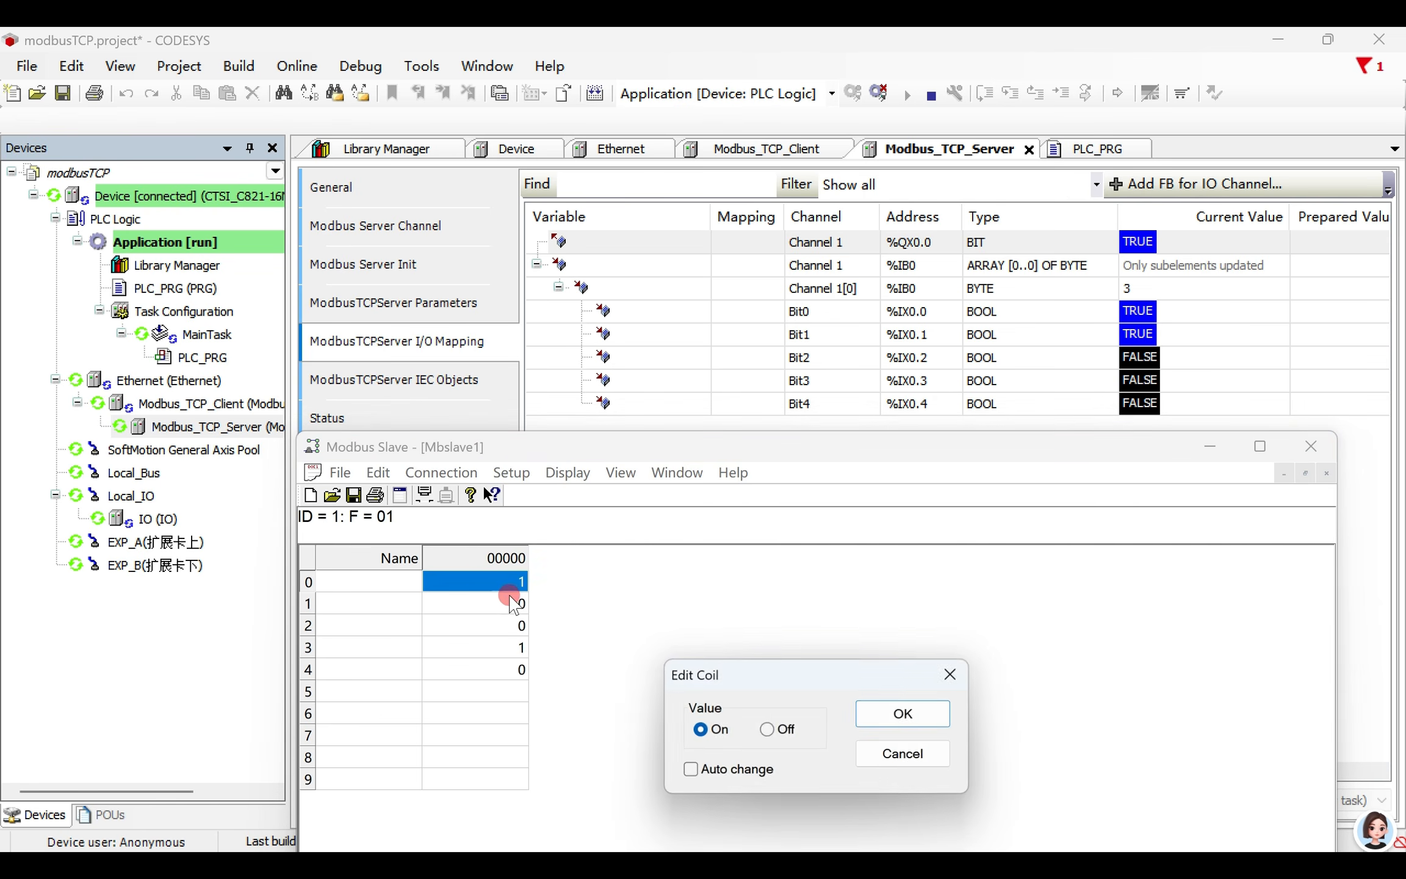
click(772, 729)
click(904, 714)
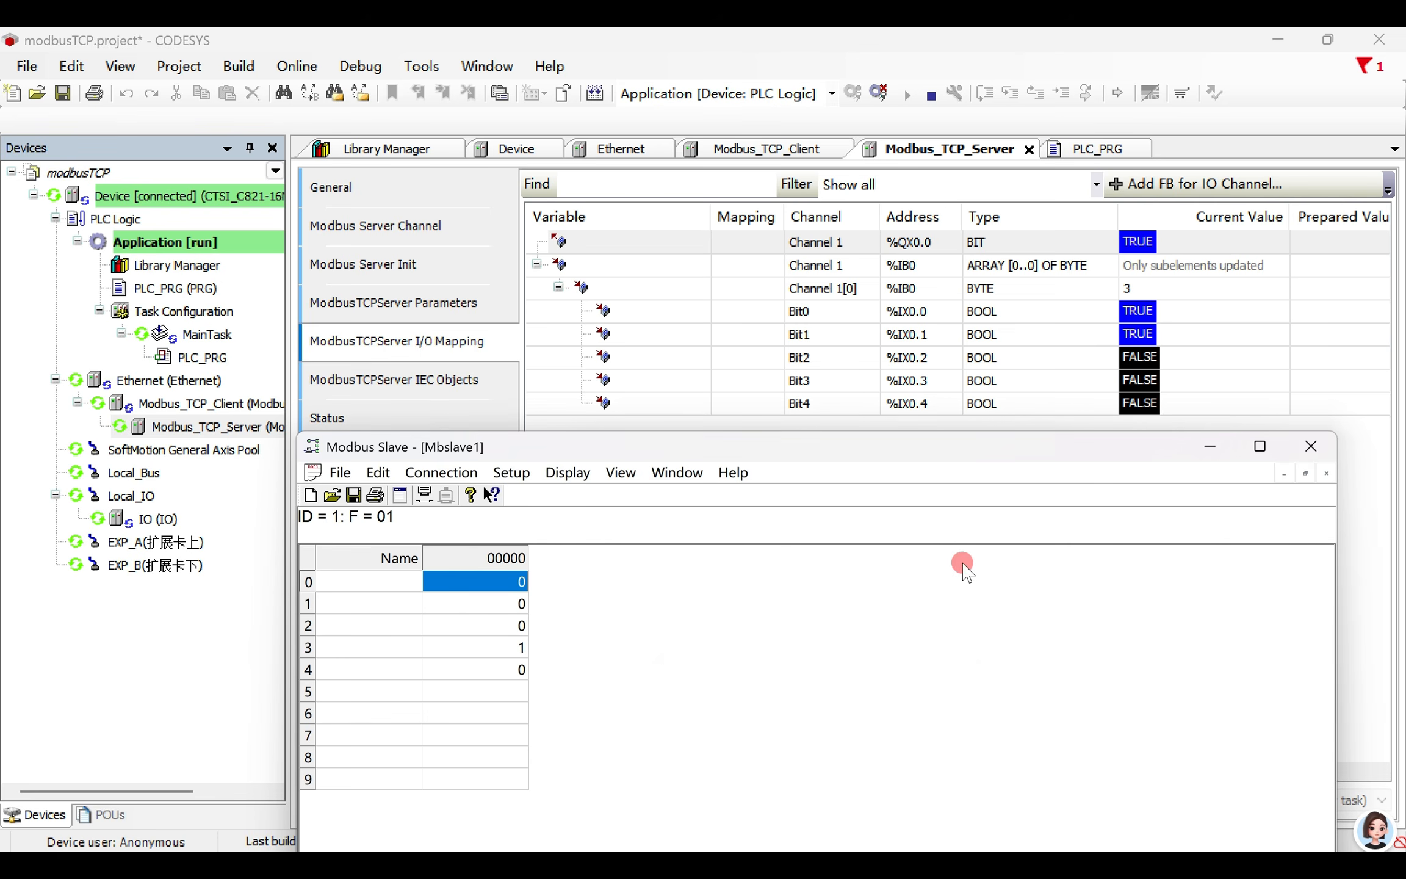
- Write FALSE to Channel 1's trigger variable %QX0.0 in CODESYS, and prepare TRUE for a new rising edge
click(1344, 303)
click(1318, 244)
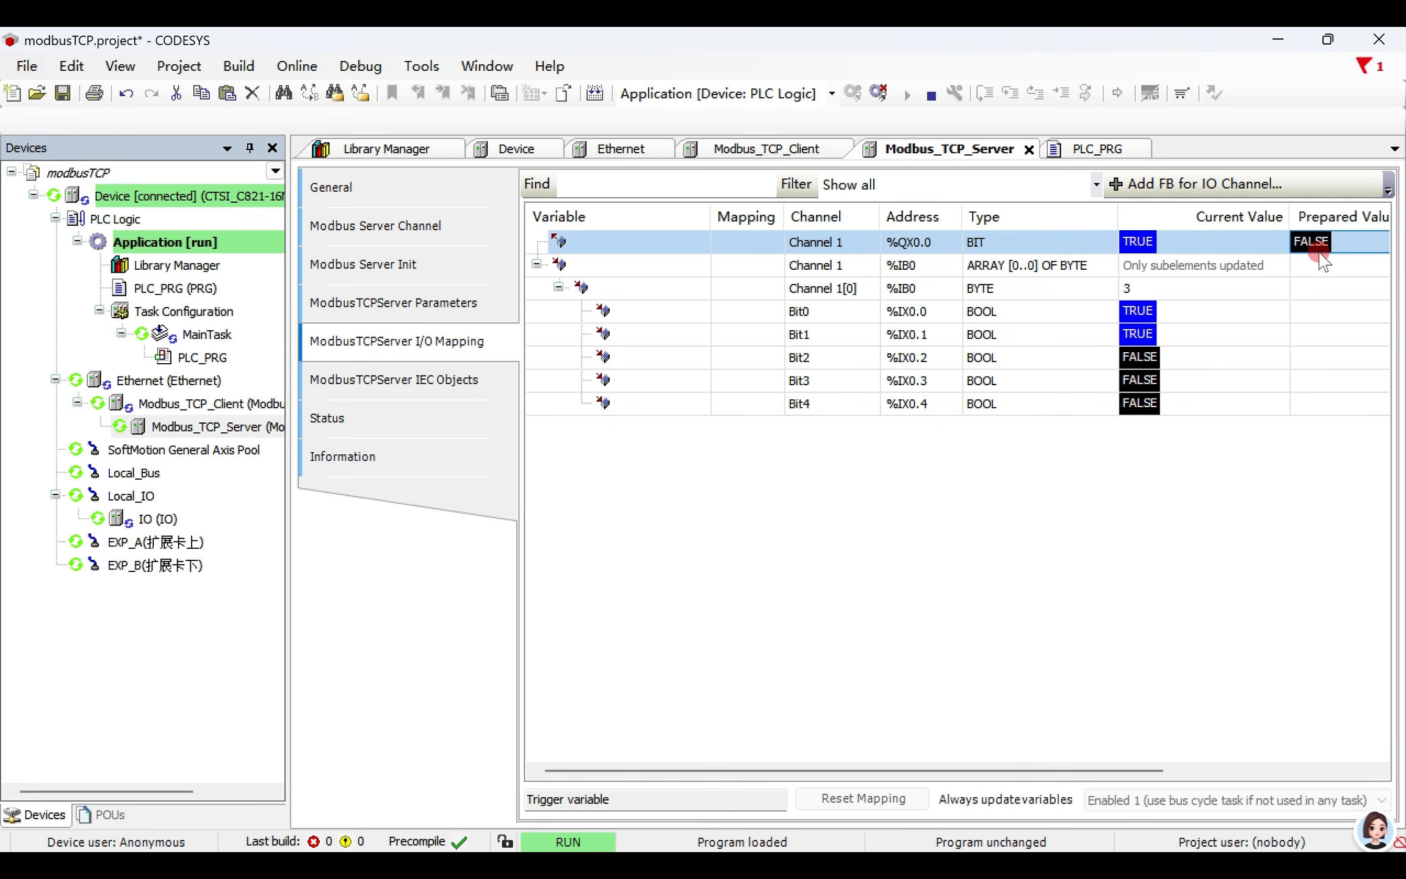
click(1321, 247)
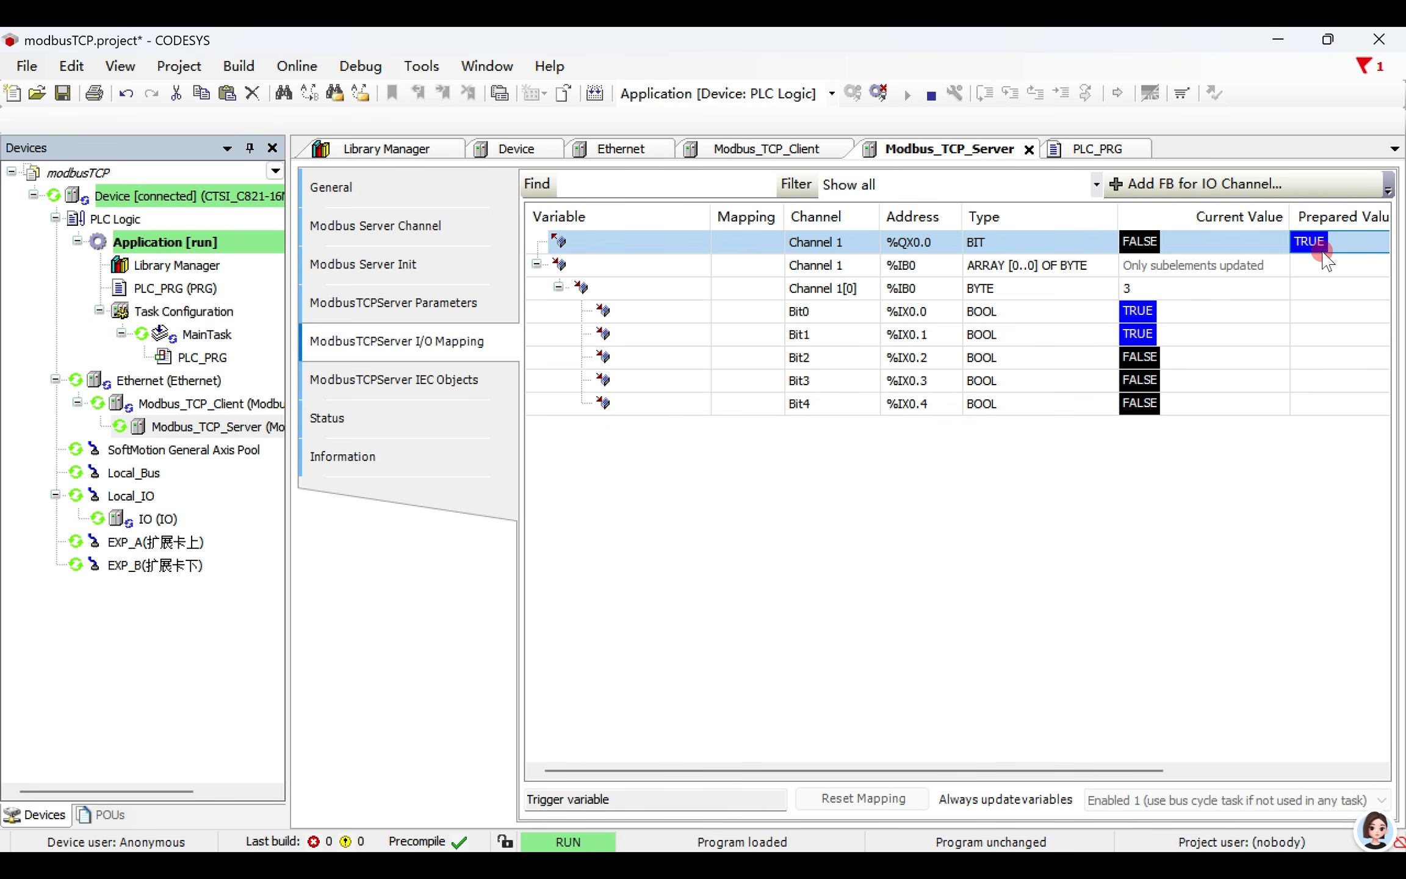